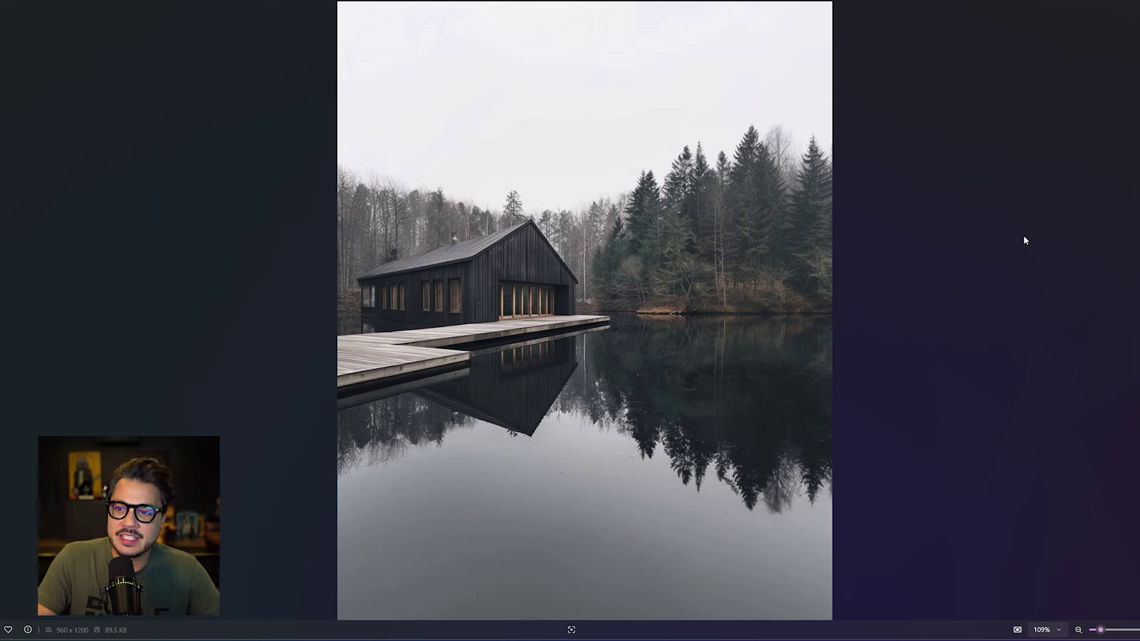
Step: Switch from the reference photo to 3ds Max and examine the whole color-coded terrain in shaded orthographic view without edges
{"action": "left_click", "coordinate": [1106, 58]}
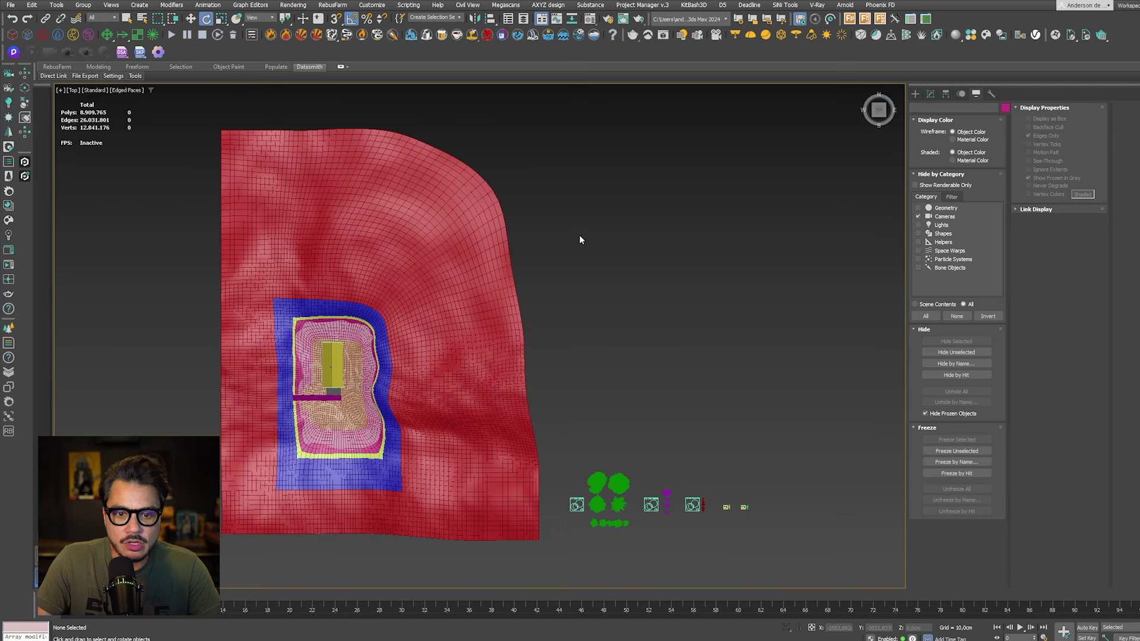
{"action": "mouse_move", "coordinate": [579, 233]}
{"action": "middle_mouse_down", "text": "alt"}
{"action": "mouse_move", "coordinate": [522, 359]}
{"action": "mouse_move", "coordinate": [519, 321]}
{"action": "mouse_move", "coordinate": [540, 307]}
{"action": "mouse_move", "coordinate": [562, 254]}
{"action": "middle_mouse_up", "text": "alt"}
{"action": "key", "text": "F4"}
{"action": "mouse_move", "coordinate": [528, 355]}
{"action": "middle_mouse_down", "text": "alt"}
{"action": "mouse_move", "coordinate": [528, 339]}
{"action": "mouse_move", "coordinate": [470, 305]}
{"action": "mouse_move", "coordinate": [530, 359]}
{"action": "middle_mouse_up", "text": "alt"}
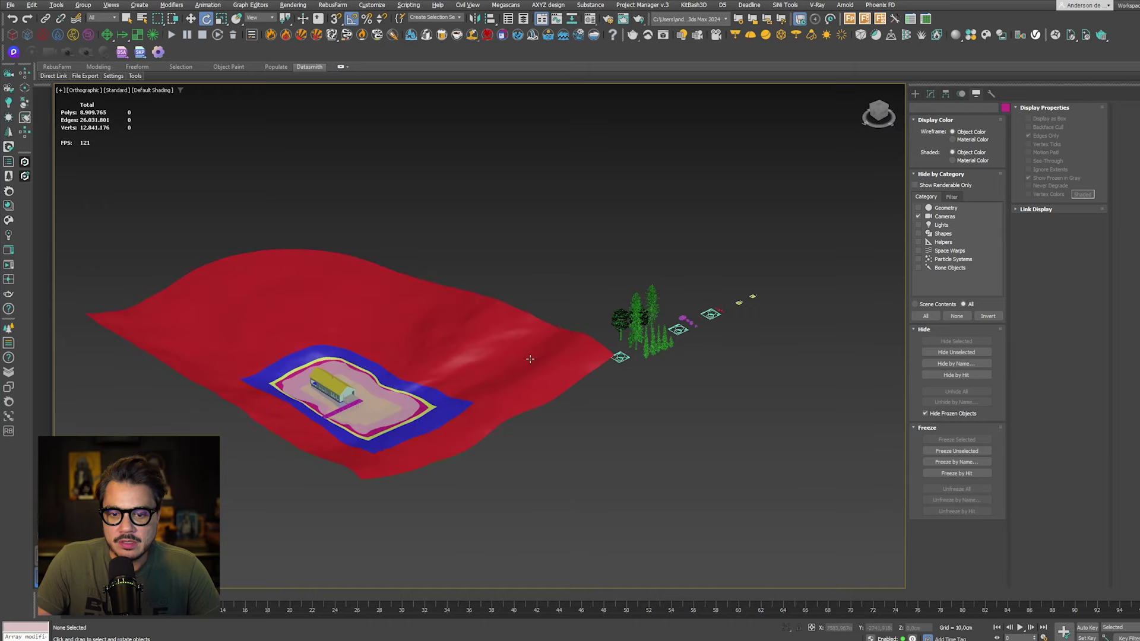
{"action": "middle_click_drag", "start_coordinate": [439, 389], "coordinate": [428, 416], "text": "alt"}
{"action": "scroll", "coordinate": [419, 442], "scroll_direction": "up", "scroll_amount": 6}
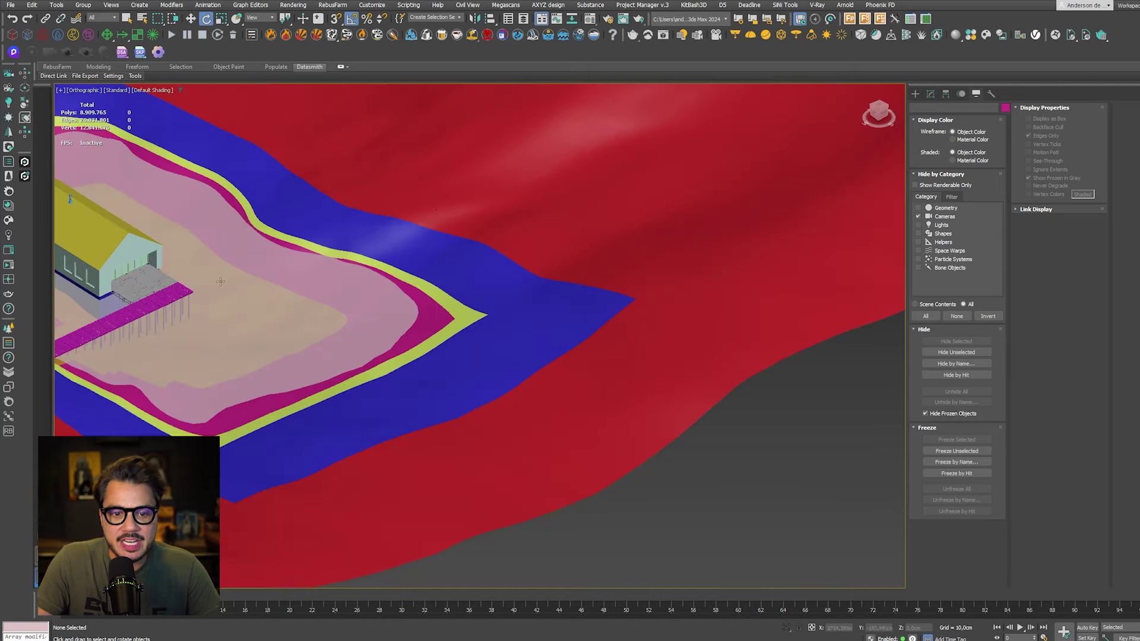
Step: Show edged faces and examine the mesh of the terrain zones, the cabin and the pier up close
{"action": "scroll", "coordinate": [419, 442], "scroll_direction": "down", "scroll_amount": 6}
{"action": "middle_click_drag", "start_coordinate": [713, 272], "coordinate": [605, 283], "text": "alt"}
{"action": "key", "text": "F4"}
{"action": "scroll", "coordinate": [710, 220], "scroll_direction": "up", "scroll_amount": 5}
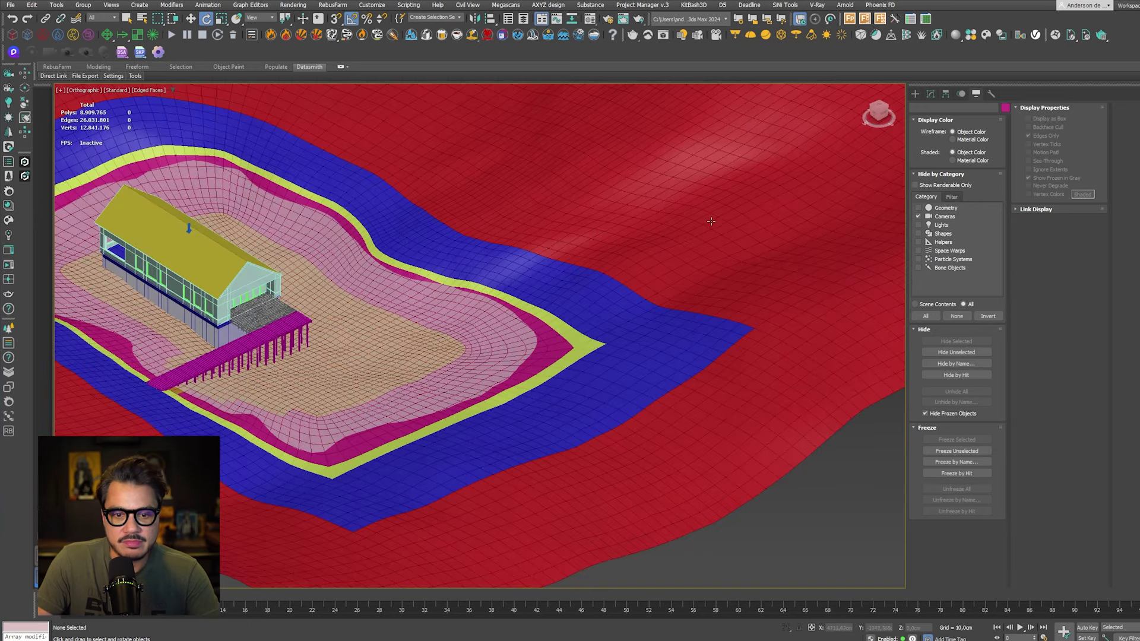
{"action": "scroll", "coordinate": [661, 238], "scroll_direction": "down", "scroll_amount": 6}
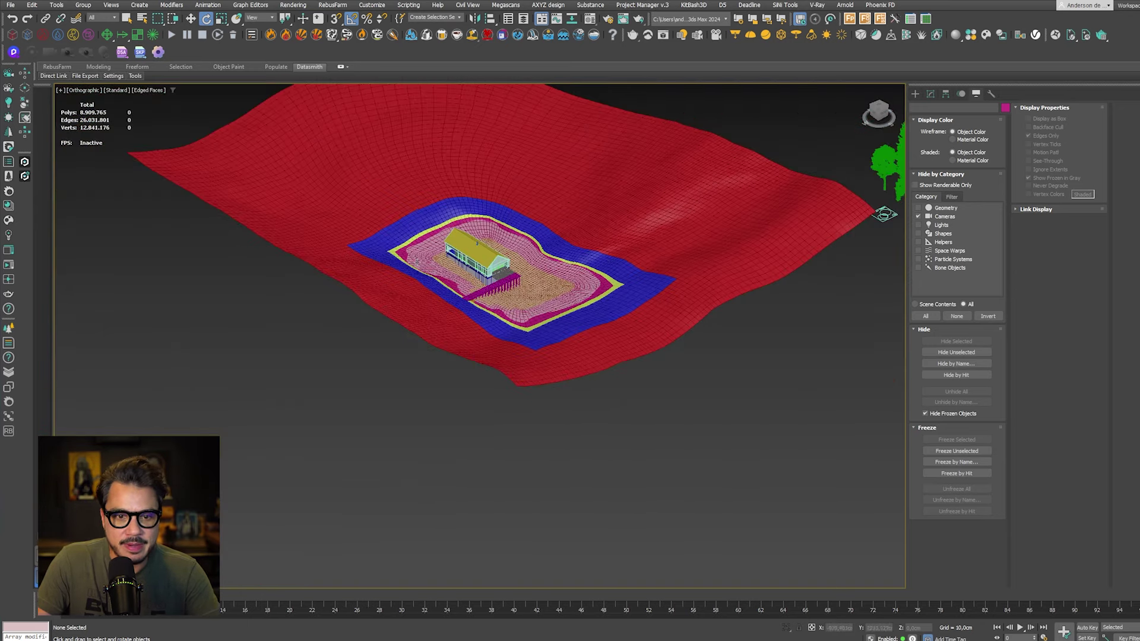
{"action": "scroll", "coordinate": [477, 242], "scroll_direction": "up", "scroll_amount": 5}
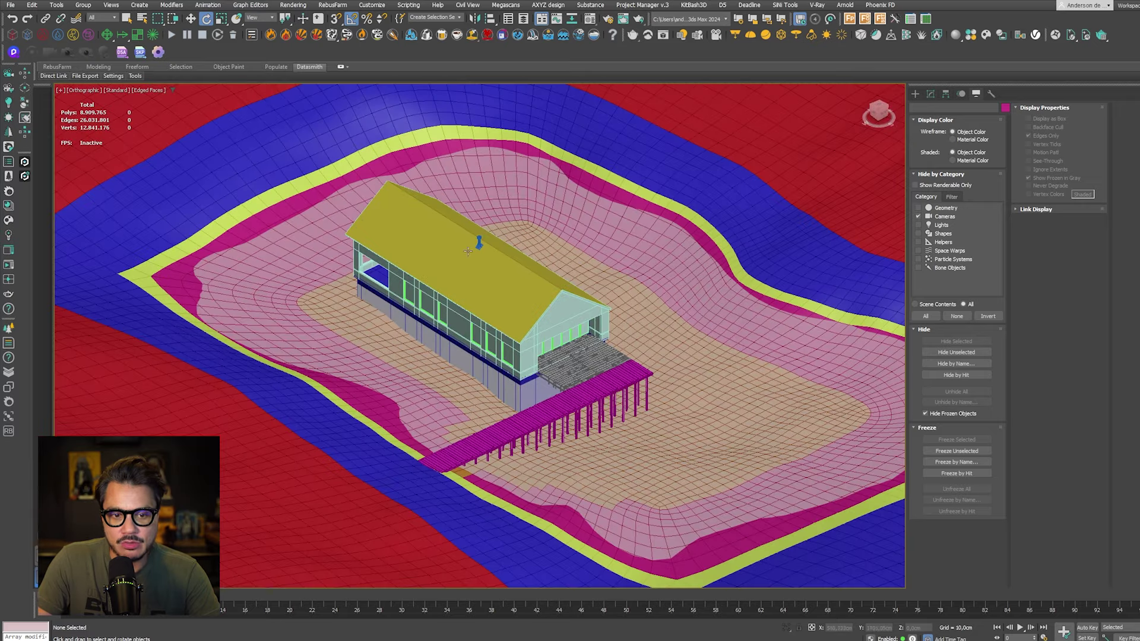
{"action": "scroll", "coordinate": [565, 332], "scroll_direction": "up", "scroll_amount": 3}
{"action": "scroll", "coordinate": [595, 385], "scroll_direction": "down", "scroll_amount": 3}
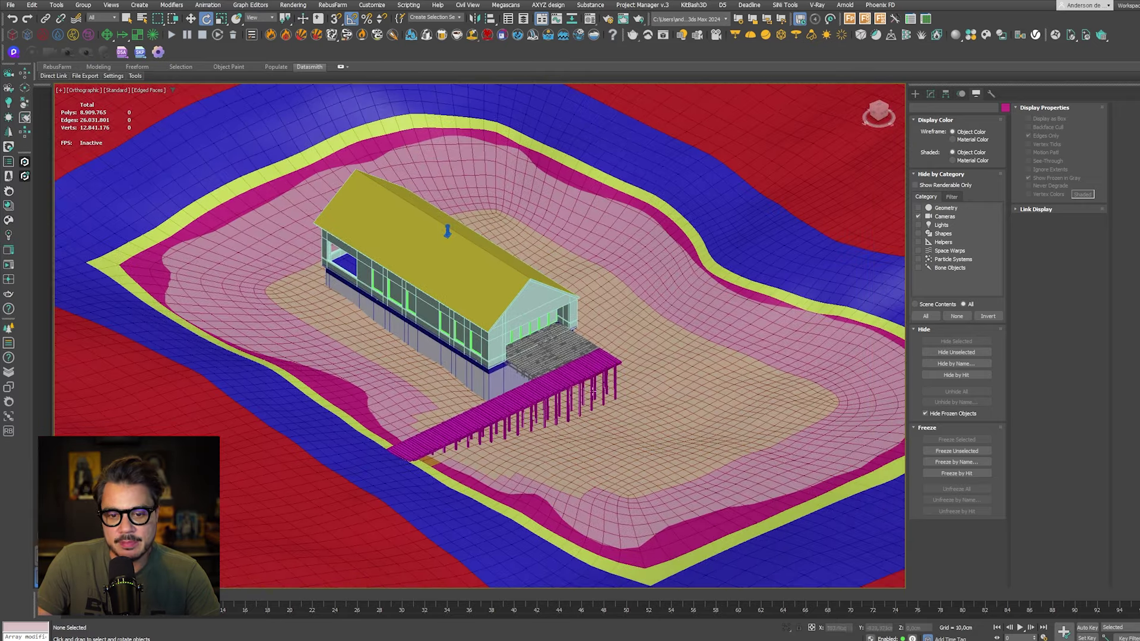
Step: Inspect the tree and shrub source models and the scatter objects beside the terrain with edged faces off
{"action": "scroll", "coordinate": [392, 454], "scroll_direction": "down", "scroll_amount": 5}
{"action": "scroll", "coordinate": [584, 336], "scroll_direction": "up", "scroll_amount": 5}
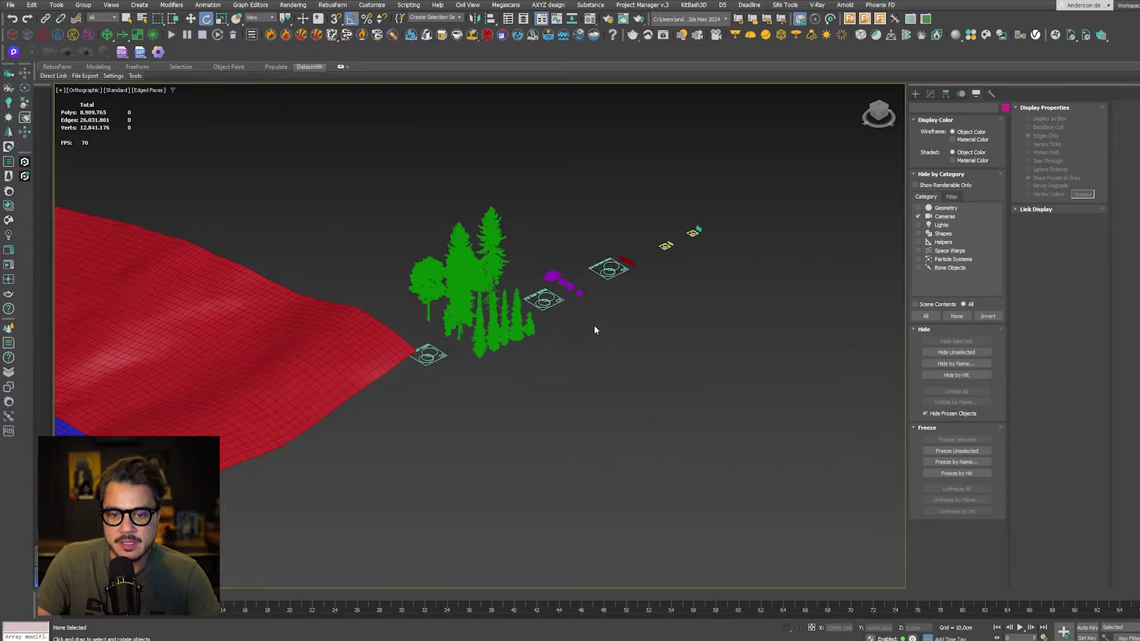
{"action": "scroll", "coordinate": [642, 301], "scroll_direction": "up", "scroll_amount": 3}
{"action": "middle_click_drag", "start_coordinate": [642, 300], "coordinate": [785, 262]}
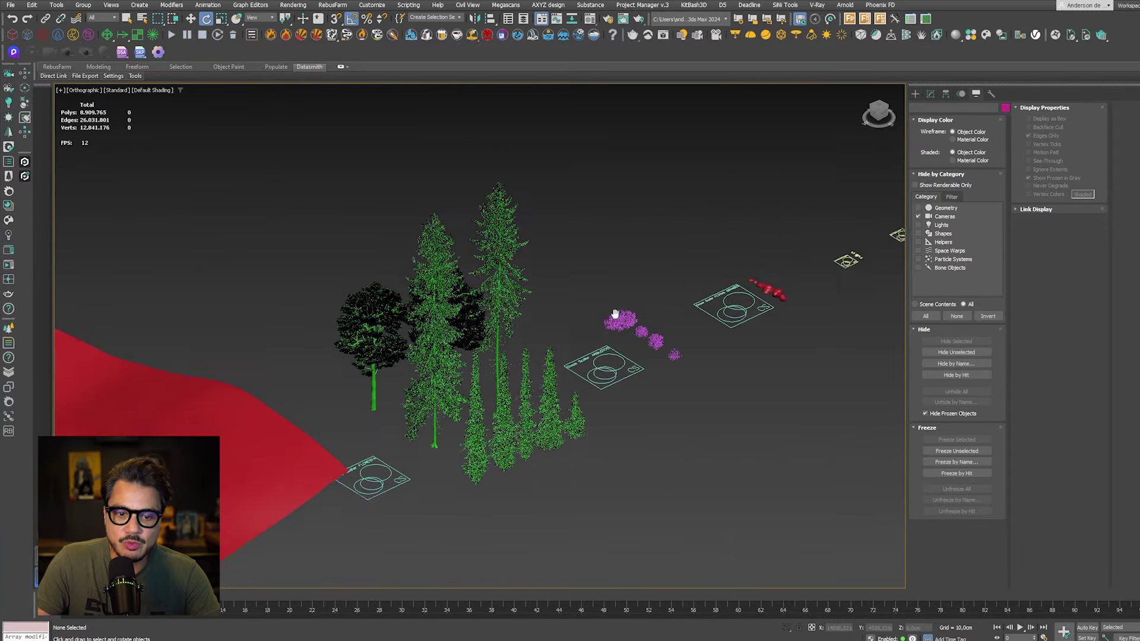
{"action": "scroll", "coordinate": [577, 315], "scroll_direction": "down", "scroll_amount": 2}
{"action": "scroll", "coordinate": [577, 311], "scroll_direction": "down", "scroll_amount": 2}
{"action": "middle_click_drag", "start_coordinate": [577, 311], "coordinate": [668, 283]}
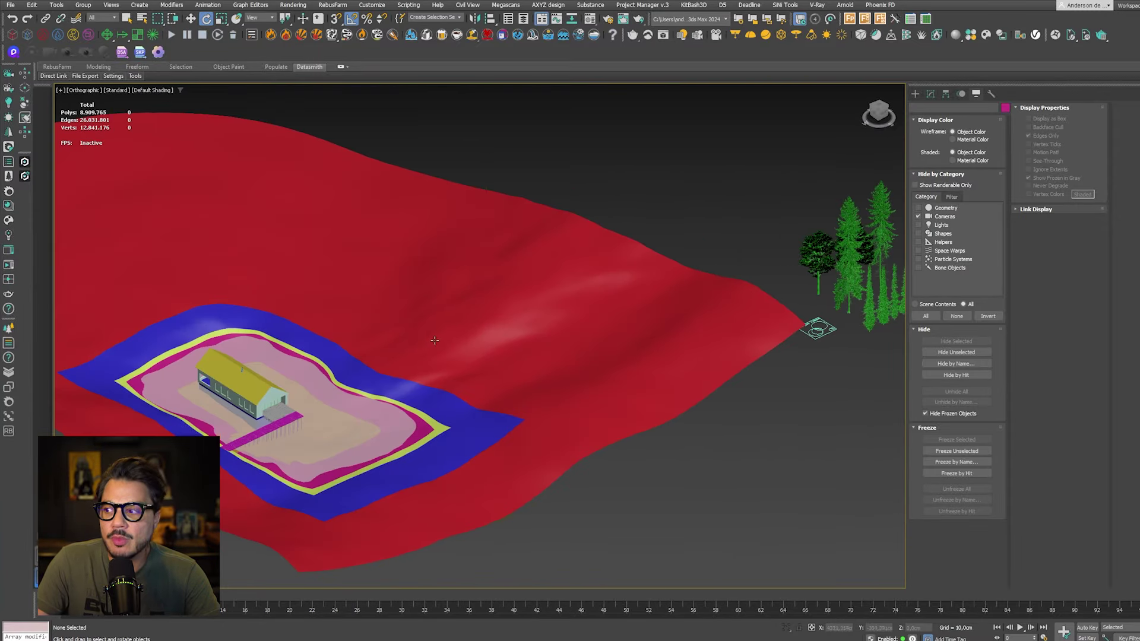
Step: Set the shaded display to Material Color and hide the lake's water surface around the cabin
{"action": "middle_click_drag", "start_coordinate": [682, 336], "coordinate": [618, 339], "text": "alt"}
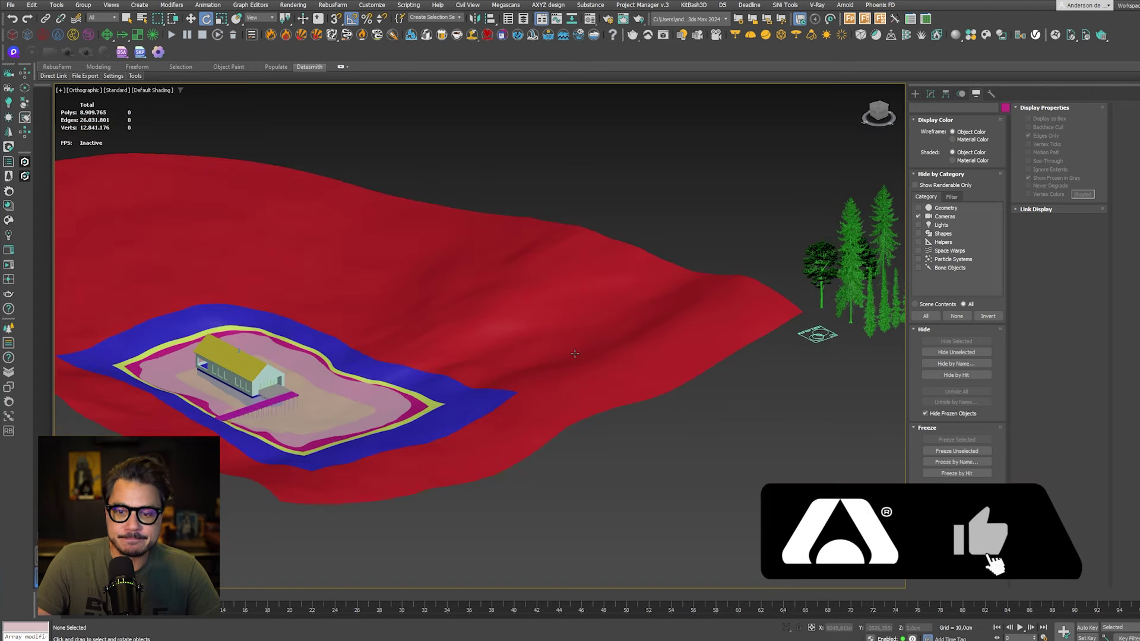
{"action": "left_click", "coordinate": [965, 166]}
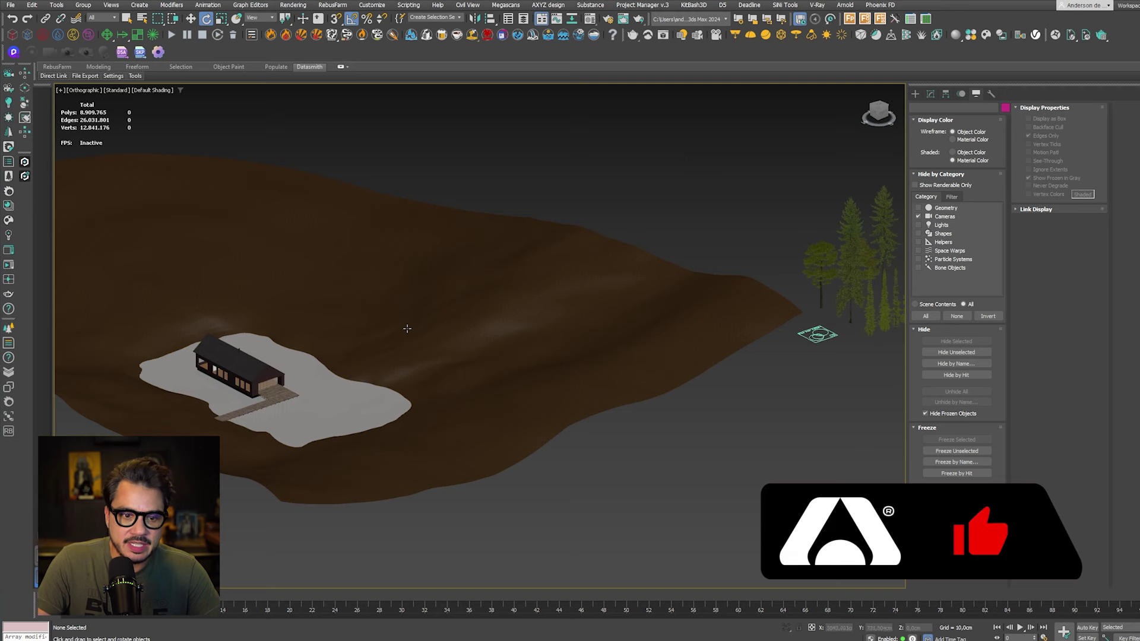
{"action": "middle_click_drag", "start_coordinate": [801, 171], "coordinate": [647, 273], "text": "alt"}
{"action": "left_click", "coordinate": [600, 292]}
{"action": "key", "text": "w"}
{"action": "mouse_move", "coordinate": [628, 276]}
{"action": "left_mouse_down"}
{"action": "mouse_move", "coordinate": [620, 209]}
{"action": "mouse_move", "coordinate": [640, 273]}
{"action": "left_mouse_up"}
{"action": "left_click", "coordinate": [956, 341]}
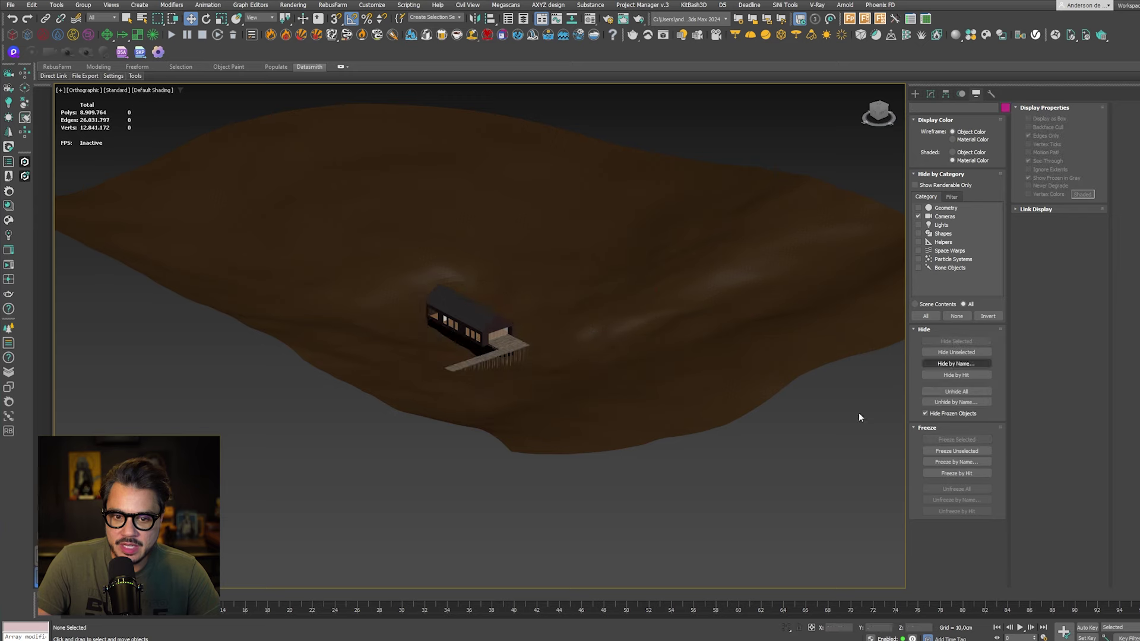
Step: Show edged faces and select the terrain zones one by one from the lake outward to check how the ground is divided
{"action": "middle_click_drag", "start_coordinate": [615, 313], "coordinate": [597, 371], "text": "alt"}
{"action": "key", "text": "F4"}
{"action": "scroll", "coordinate": [582, 327], "scroll_direction": "up", "scroll_amount": 2}
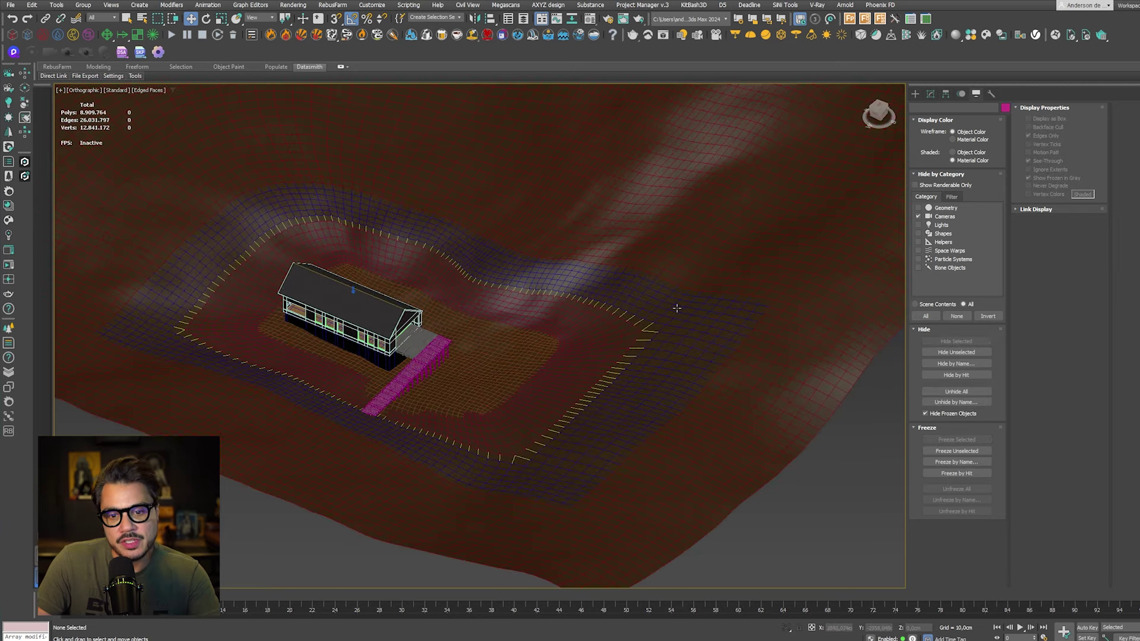
{"action": "left_click", "coordinate": [676, 308]}
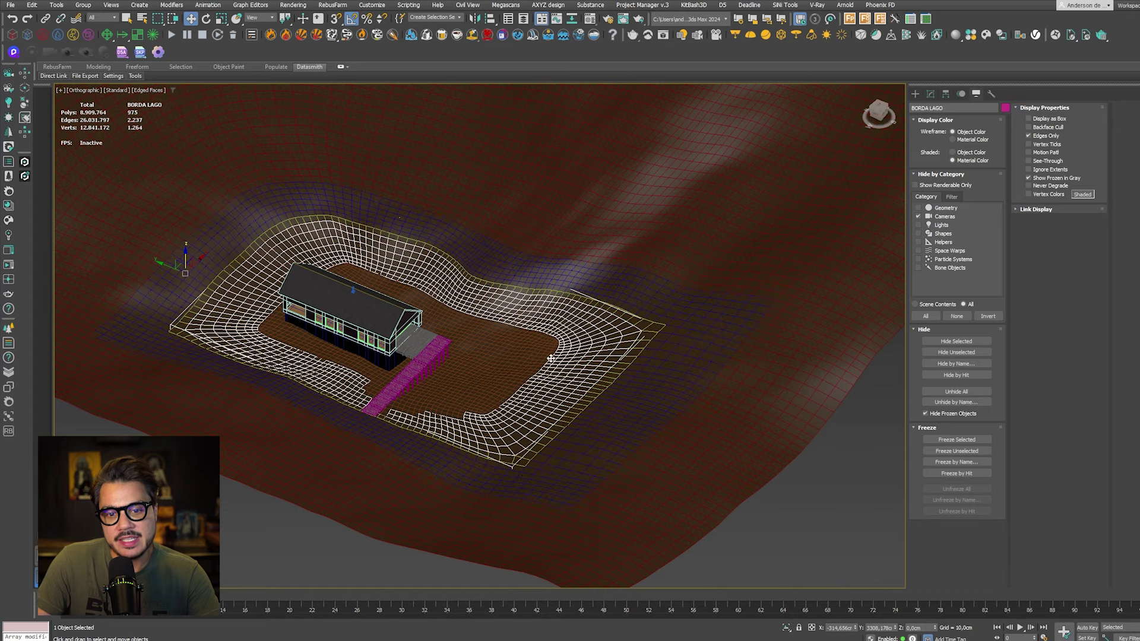
{"action": "left_click", "coordinate": [550, 359]}
{"action": "left_click", "coordinate": [596, 365]}
{"action": "left_click", "coordinate": [635, 355]}
{"action": "left_click", "coordinate": [684, 320]}
{"action": "left_click", "coordinate": [753, 256]}
{"action": "left_click", "coordinate": [813, 467]}
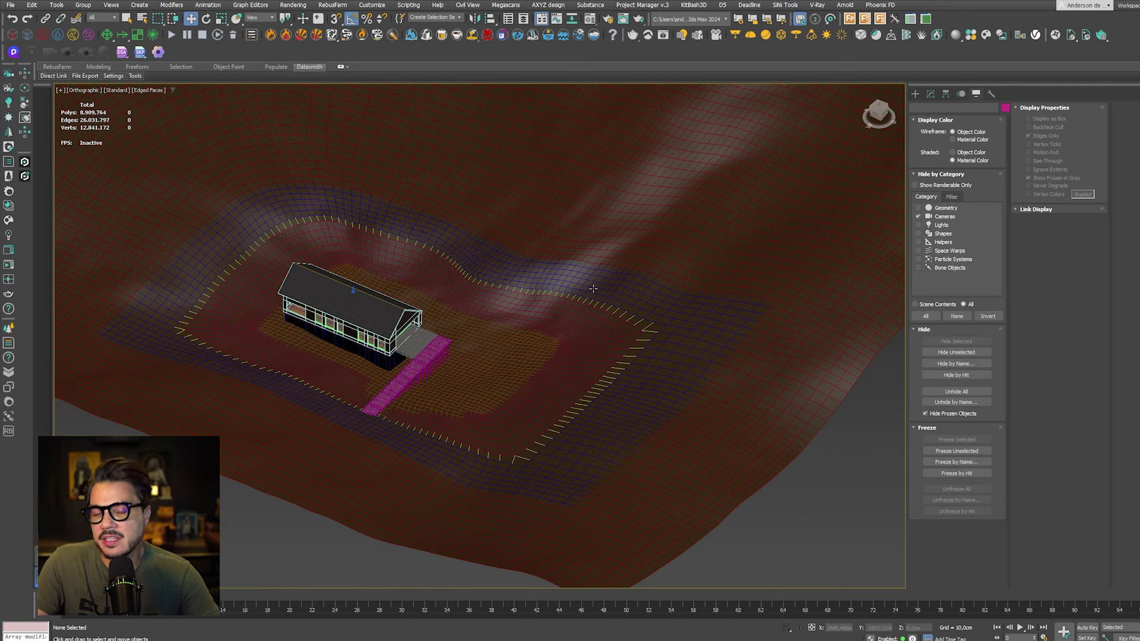
Step: Select TERRENO FLORESTA to examine the extent of the large outer forest terrain, and clear the selection
{"action": "scroll", "coordinate": [565, 435], "scroll_direction": "down", "scroll_amount": 6}
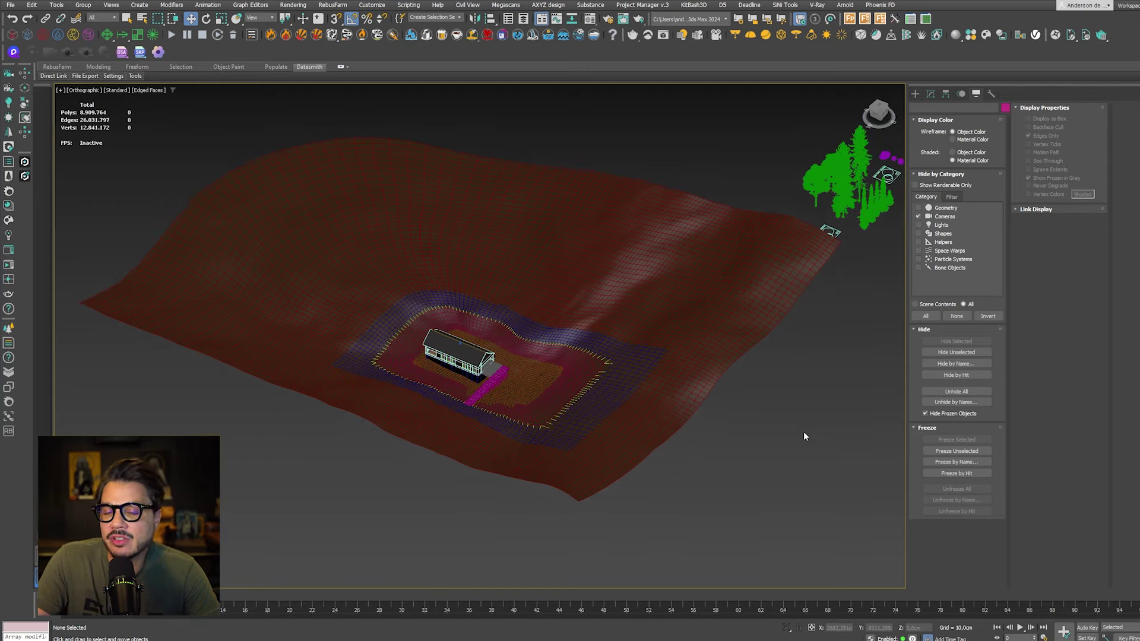
{"action": "scroll", "coordinate": [635, 326], "scroll_direction": "up", "scroll_amount": 2}
{"action": "left_click", "coordinate": [435, 168]}
{"action": "key", "text": "z"}
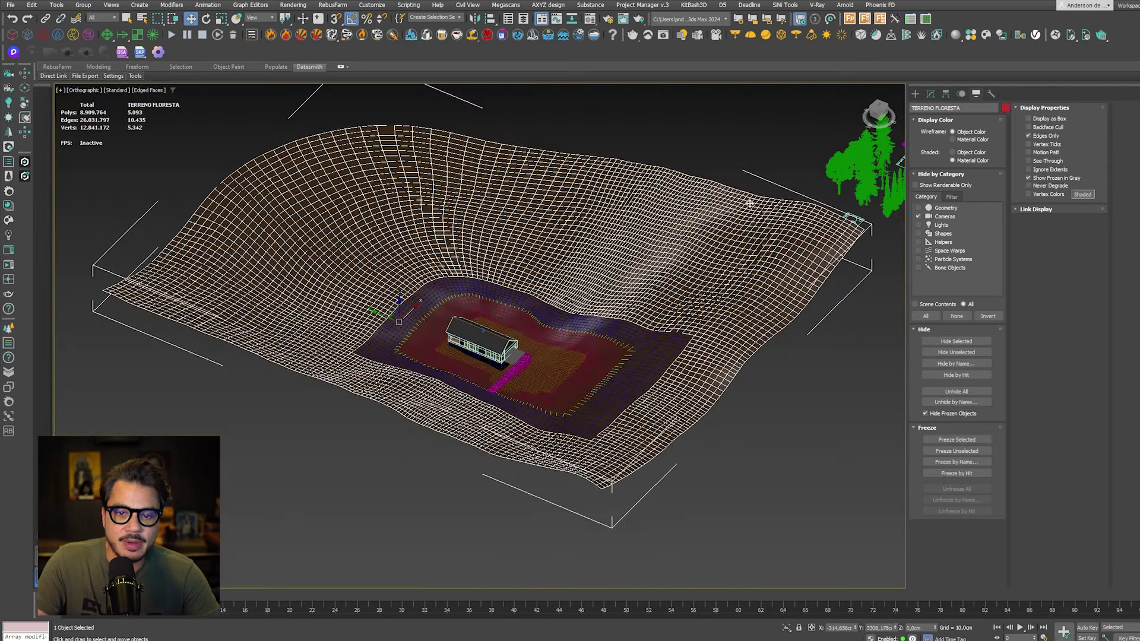
{"action": "left_click", "coordinate": [746, 394]}
Step: Select BORDA FLORESTA and examine the strip between the forest terrain and the lake edge
{"action": "scroll", "coordinate": [669, 355], "scroll_direction": "up", "scroll_amount": 5}
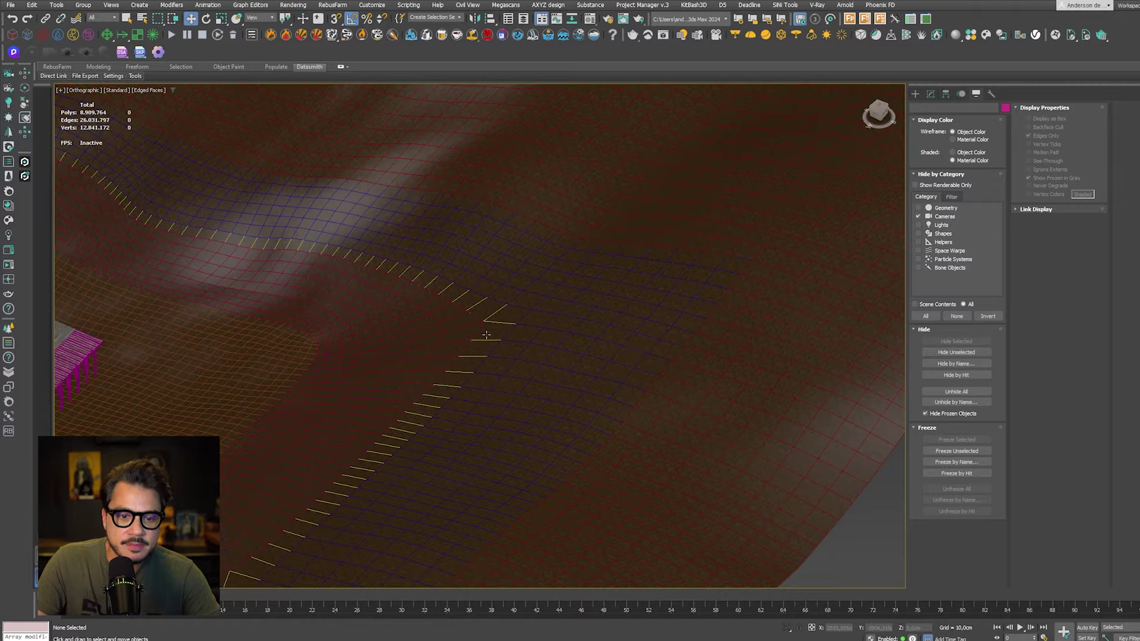
{"action": "scroll", "coordinate": [486, 335], "scroll_direction": "down", "scroll_amount": 5}
{"action": "scroll", "coordinate": [537, 267], "scroll_direction": "up", "scroll_amount": 5}
{"action": "left_click", "coordinate": [538, 264]}
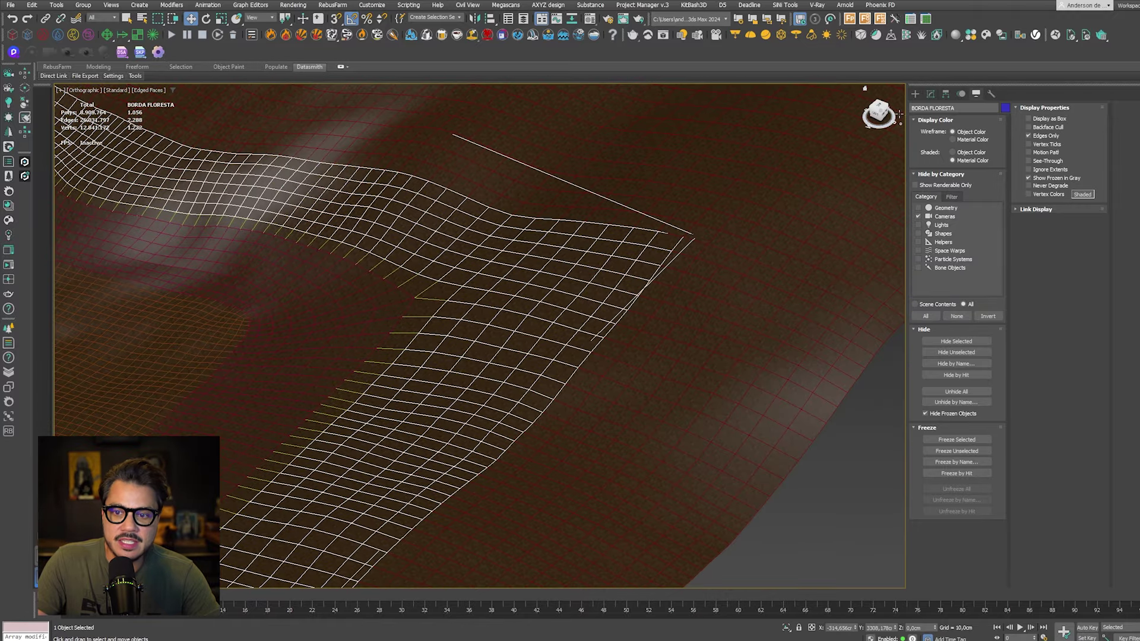
{"action": "scroll", "coordinate": [504, 266], "scroll_direction": "down", "scroll_amount": 5}
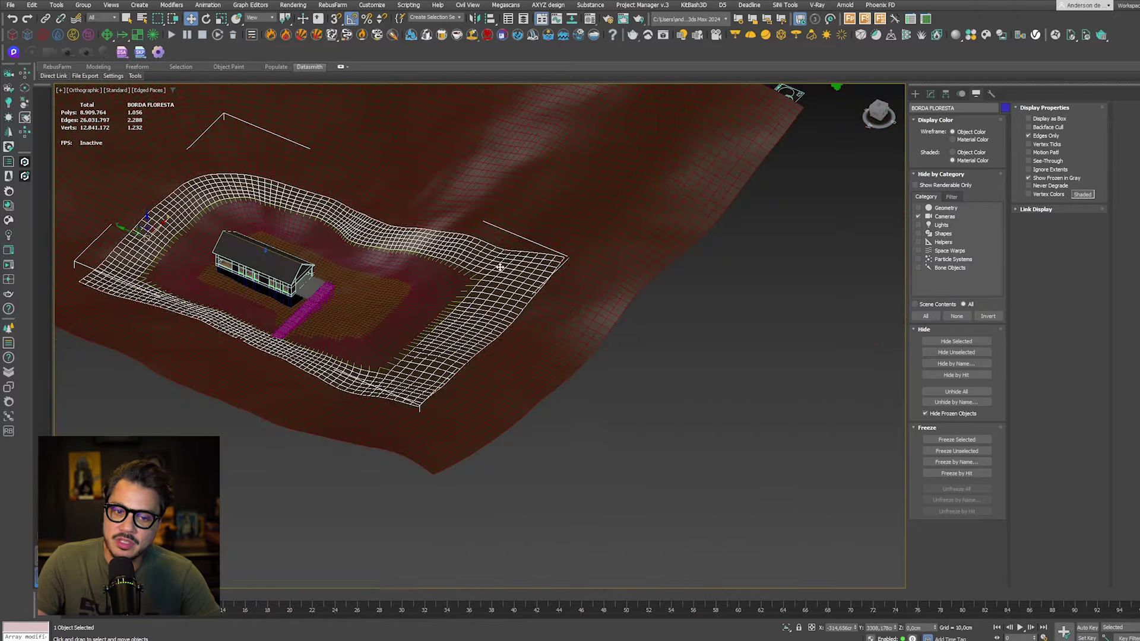
{"action": "scroll", "coordinate": [566, 261], "scroll_direction": "up", "scroll_amount": 6}
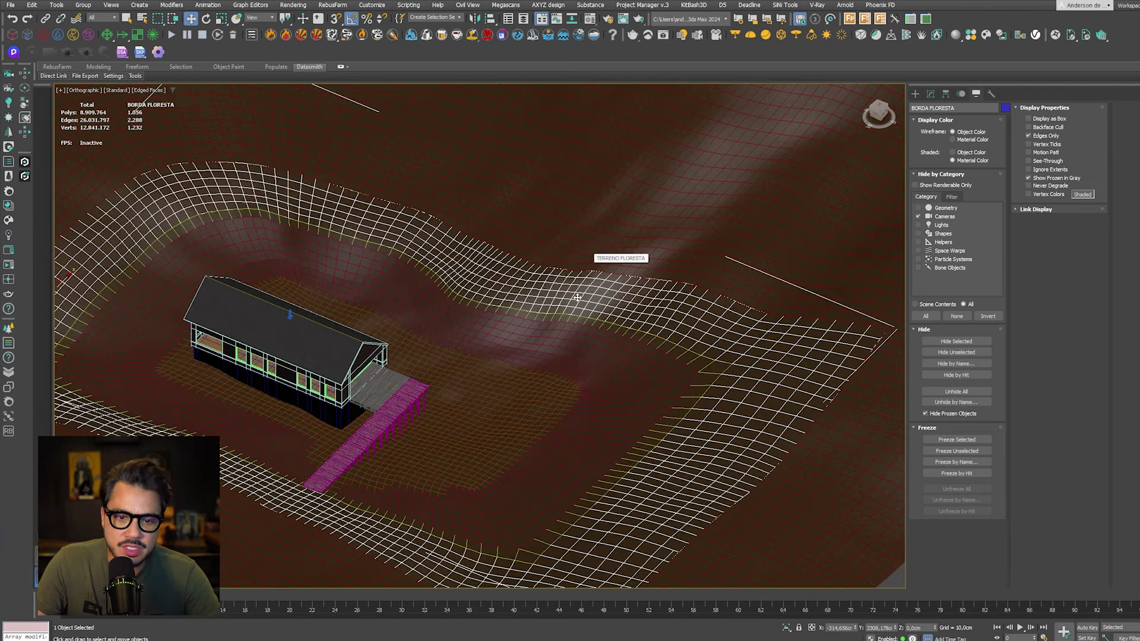
Step: Select BORDA PEDRAS and BORDA LAGO in turn to examine the narrow stone border and the lake bank
{"action": "left_click", "coordinate": [561, 318]}
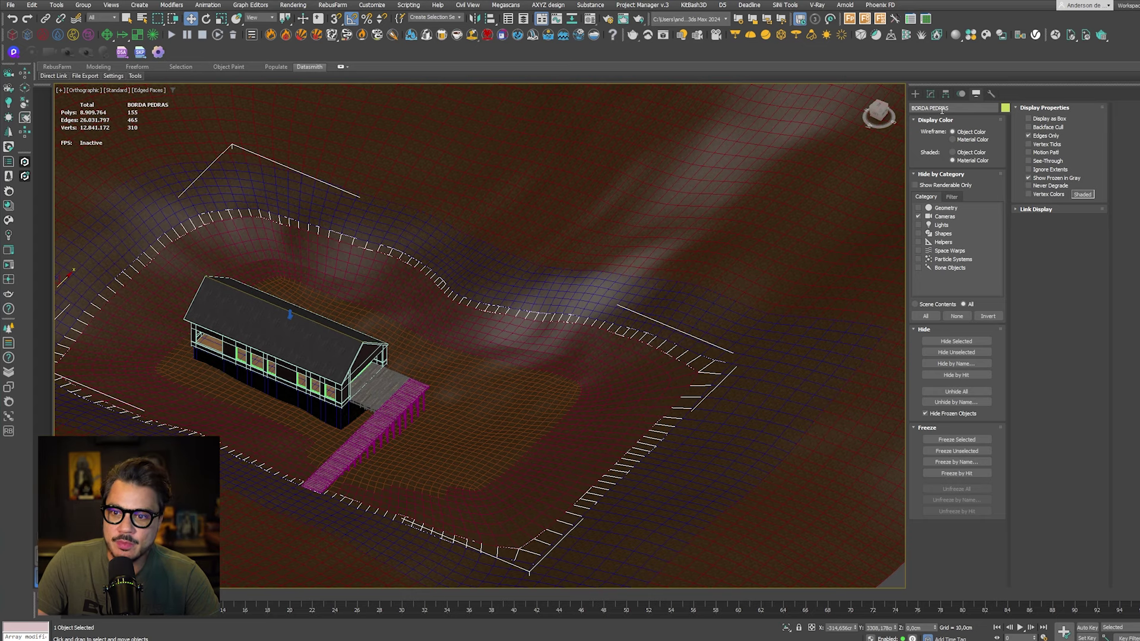
{"action": "scroll", "coordinate": [563, 343], "scroll_direction": "up", "scroll_amount": 3}
{"action": "left_click", "coordinate": [563, 343]}
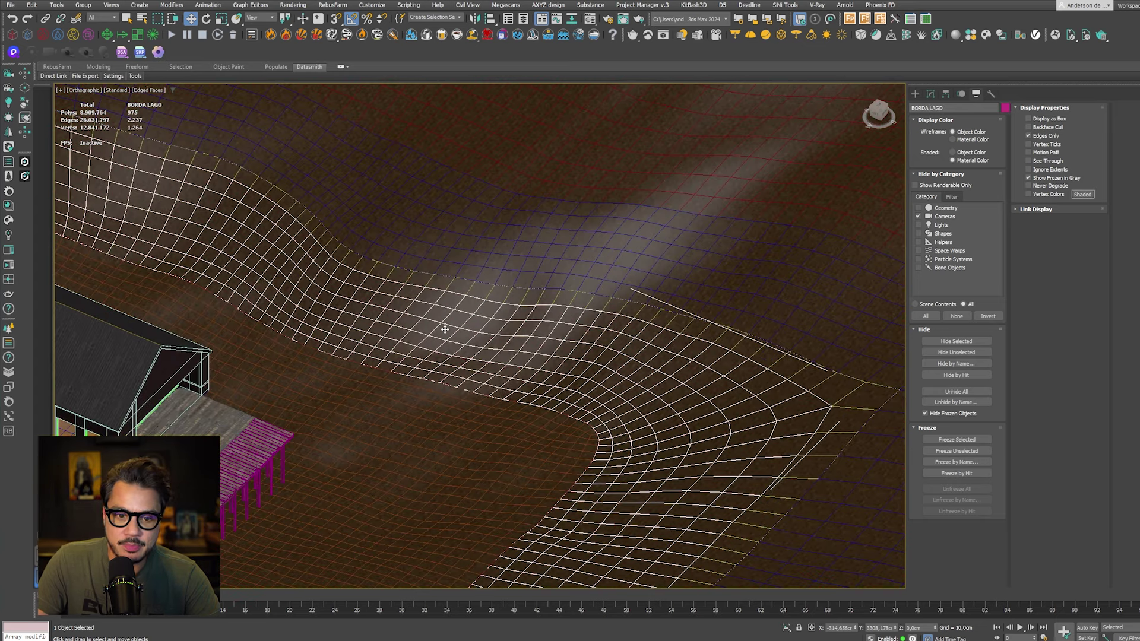
{"action": "scroll", "coordinate": [648, 318], "scroll_direction": "down", "scroll_amount": 5}
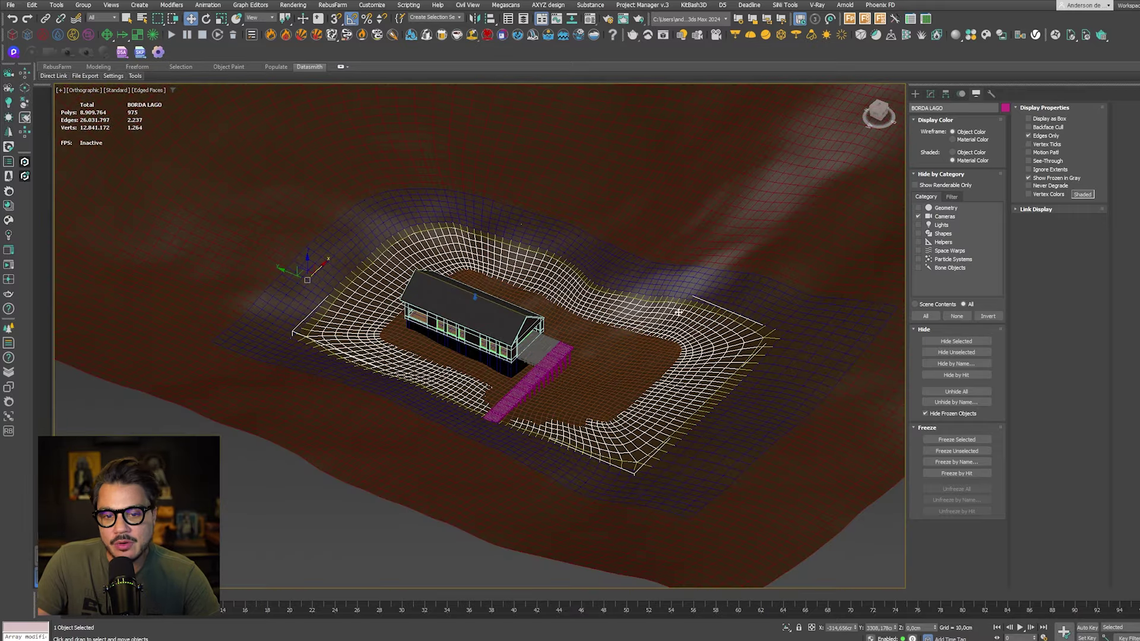
Step: Select FUNDO DO LAGO to examine the lake bed beneath the cabin and pier, and clear the selection
{"action": "left_click", "coordinate": [624, 359]}
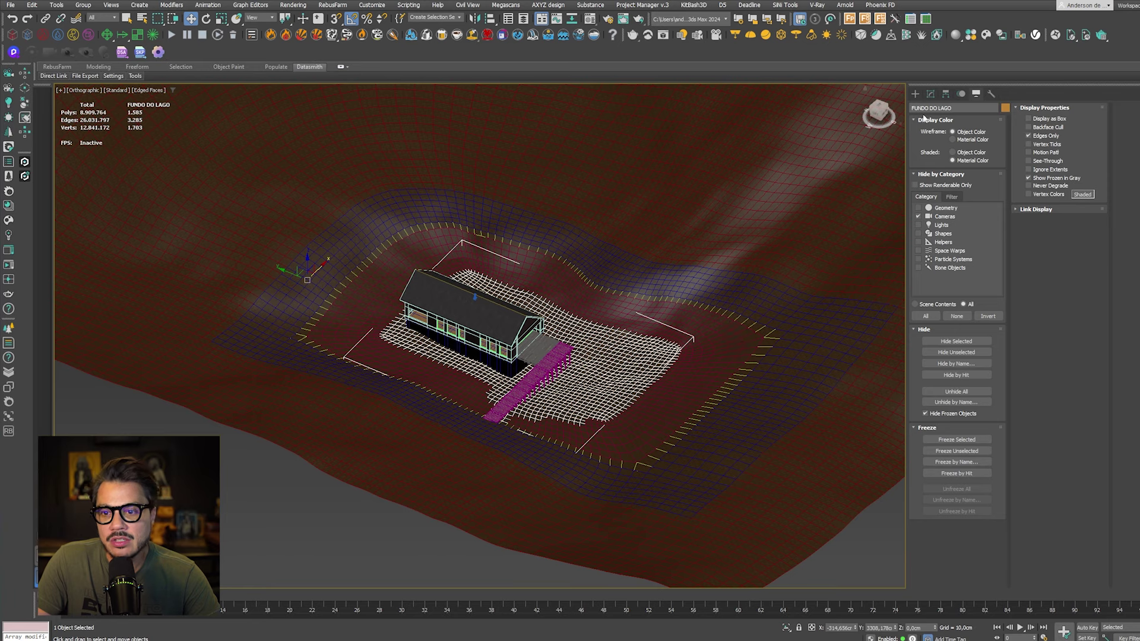
{"action": "scroll", "coordinate": [552, 356], "scroll_direction": "down", "scroll_amount": 3}
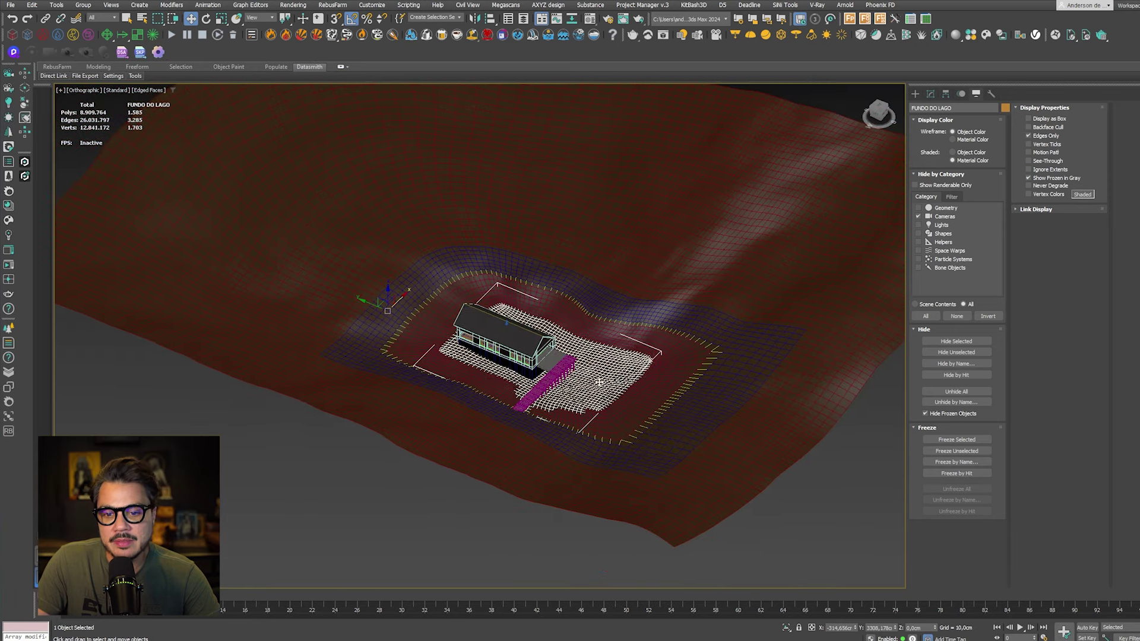
{"action": "middle_click_drag", "start_coordinate": [896, 550], "coordinate": [755, 549]}
{"action": "left_click", "coordinate": [755, 549]}
Step: Review the zones again from outside inward, selecting TERRENO FLORESTA, BORDA PEDRAS and FUNDO DO LAGO
{"action": "scroll", "coordinate": [467, 356], "scroll_direction": "up", "scroll_amount": 4}
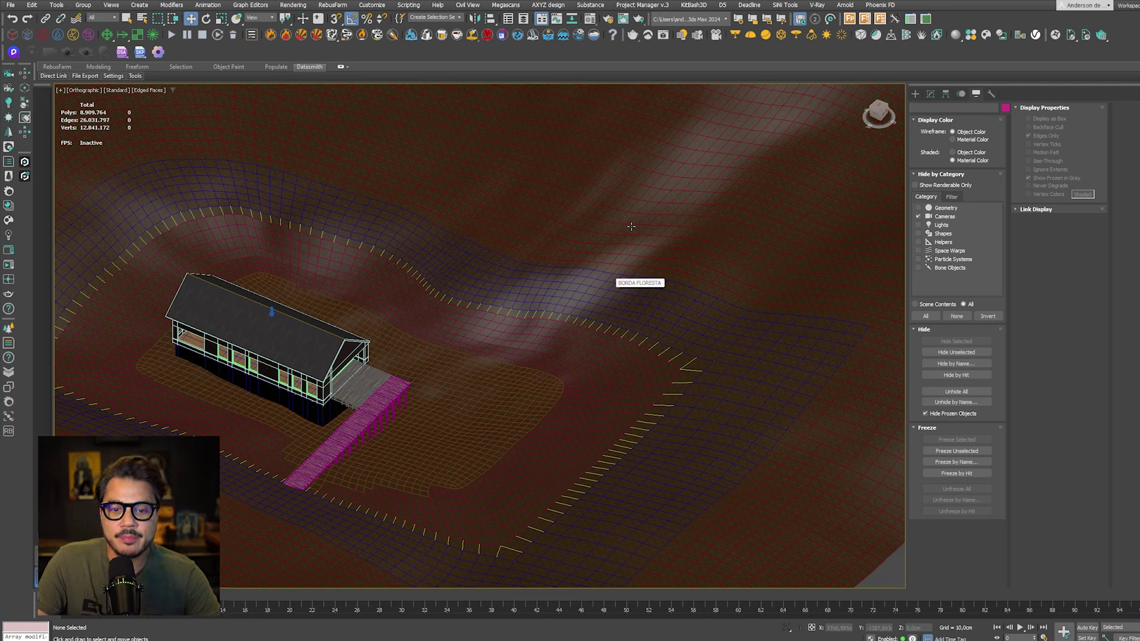
{"action": "scroll", "coordinate": [594, 249], "scroll_direction": "down", "scroll_amount": 6}
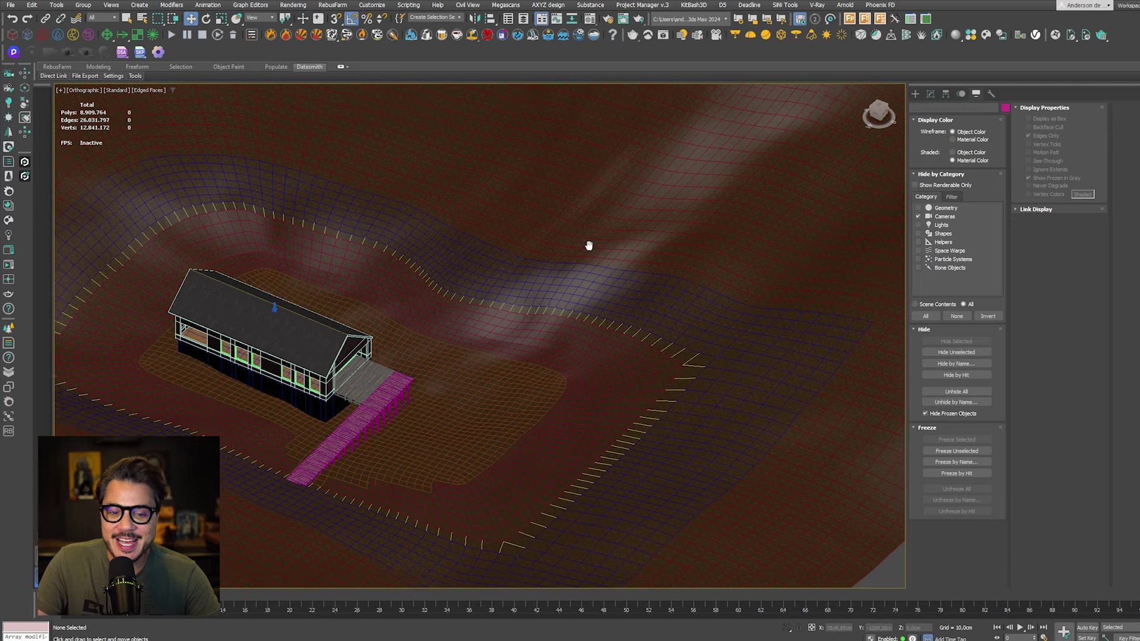
{"action": "left_click", "coordinate": [577, 277]}
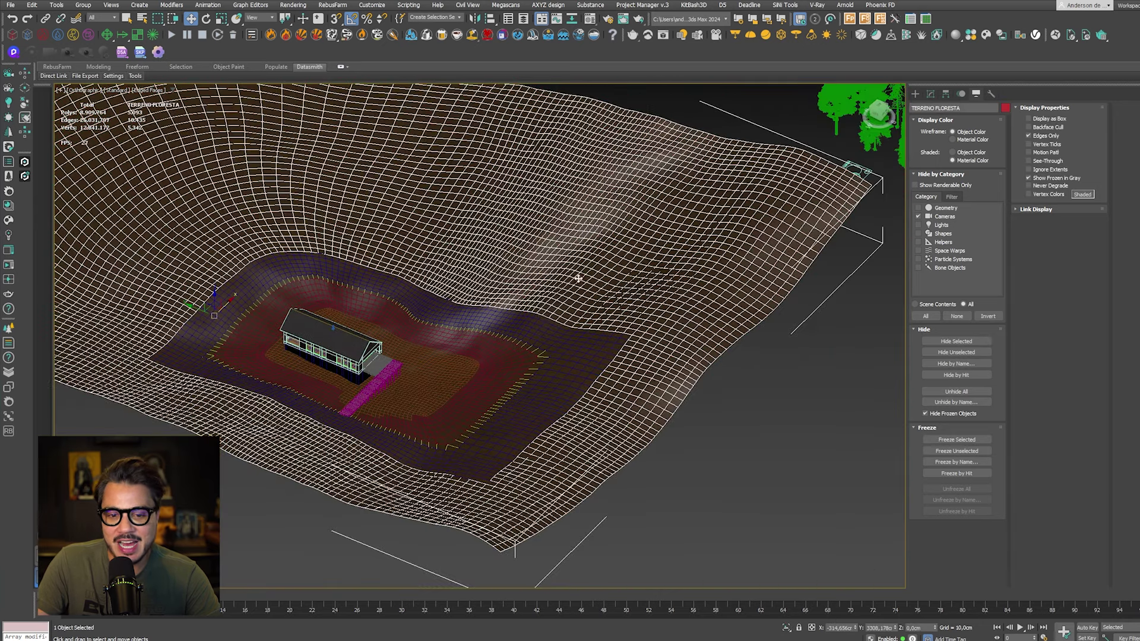
{"action": "left_click", "coordinate": [531, 324]}
{"action": "left_click", "coordinate": [519, 342]}
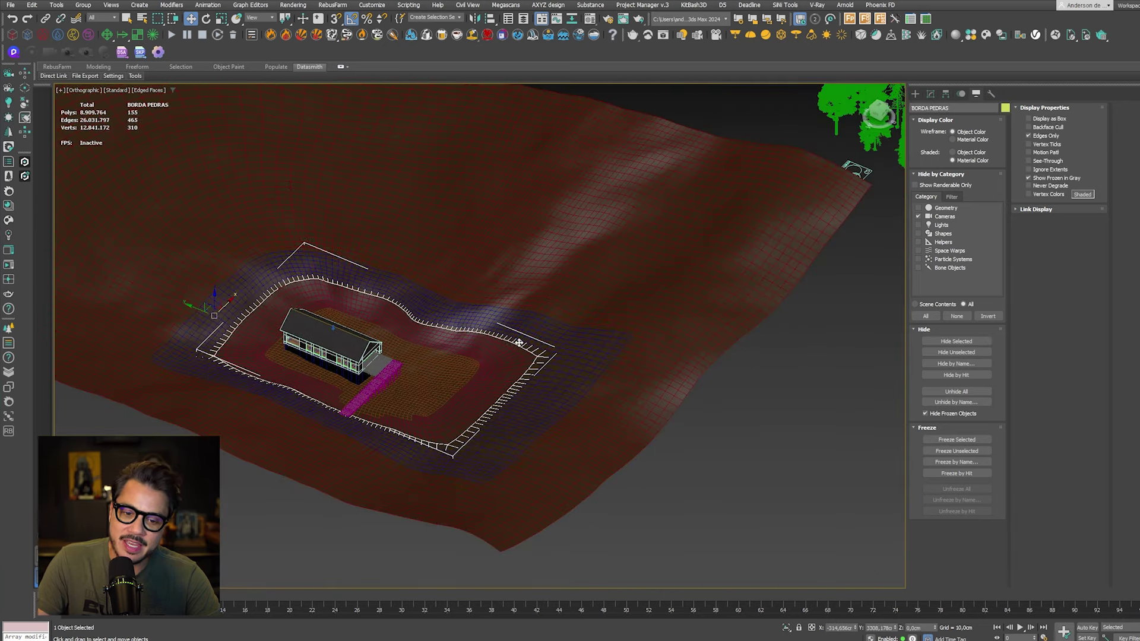
{"action": "left_click", "coordinate": [473, 368]}
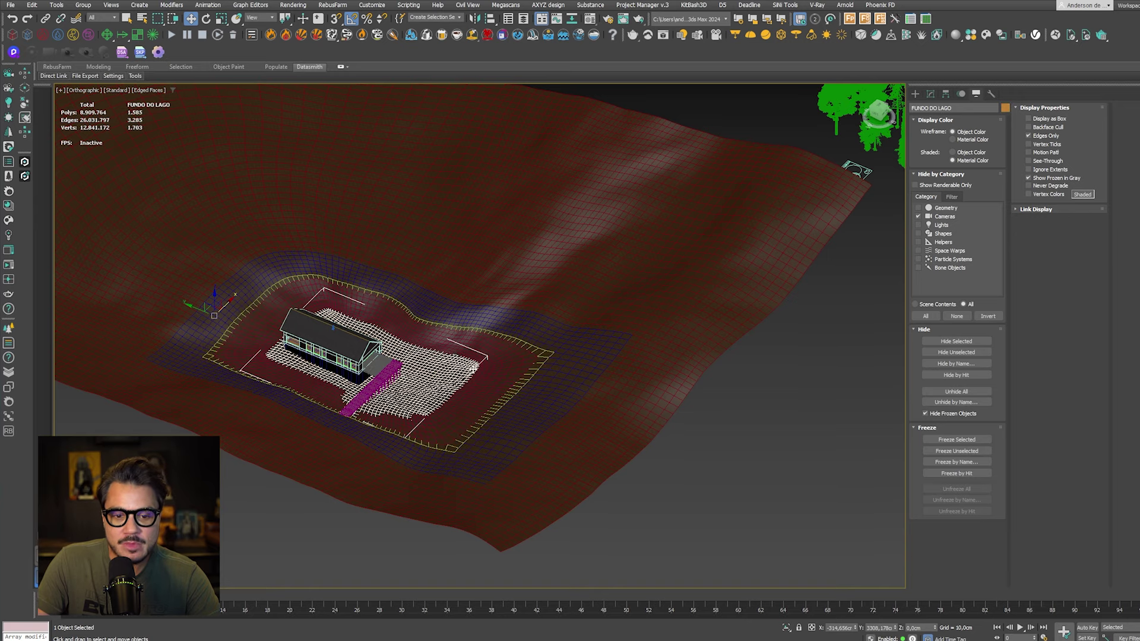
Step: Select BORDA PEDRAS and BORDA FLORESTA to compare the borders at the lake's corner, clear the selection and view that corner closely
{"action": "scroll", "coordinate": [489, 336], "scroll_direction": "up", "scroll_amount": 5}
{"action": "left_click", "coordinate": [586, 372]}
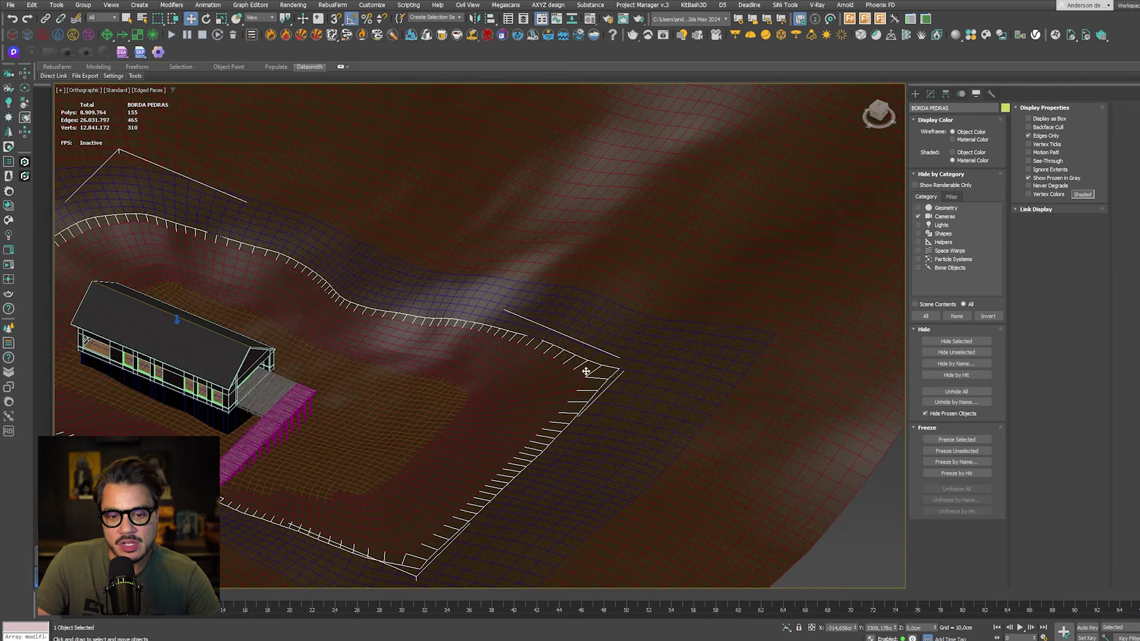
{"action": "left_click", "coordinate": [652, 372]}
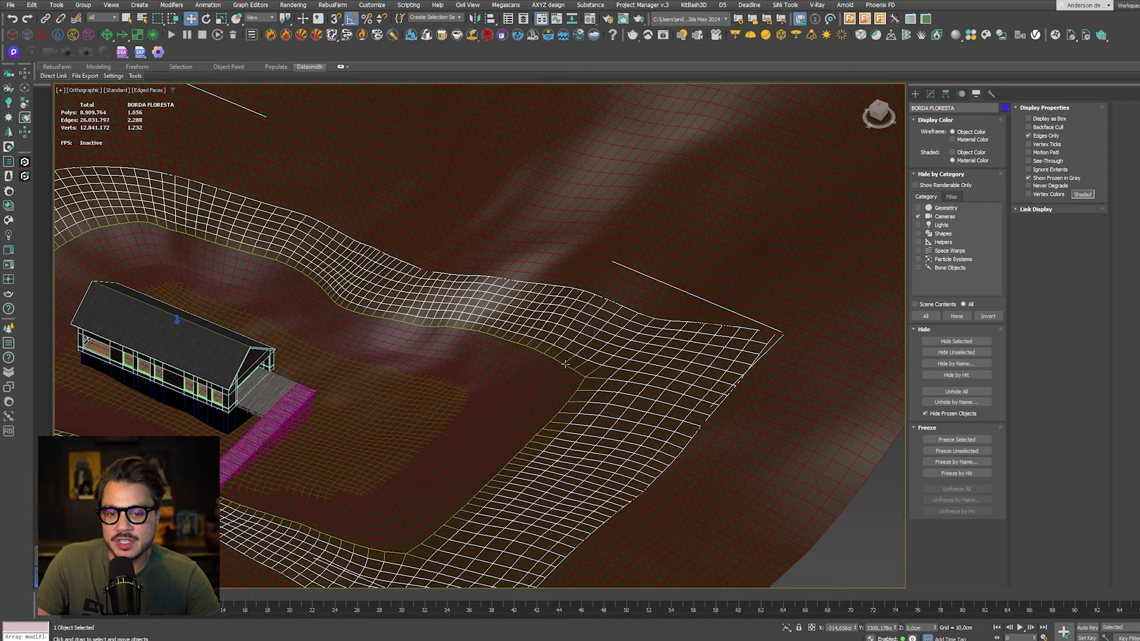
{"action": "scroll", "coordinate": [570, 356], "scroll_direction": "down", "scroll_amount": 8}
{"action": "left_click", "coordinate": [580, 331]}
{"action": "scroll", "coordinate": [581, 345], "scroll_direction": "up", "scroll_amount": 10}
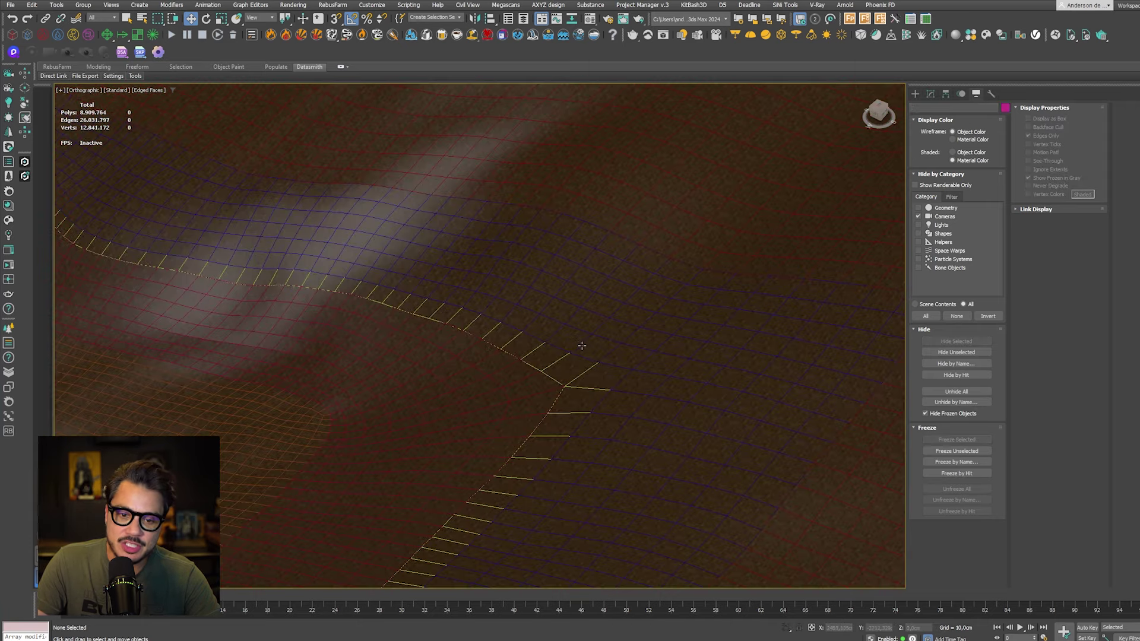
Step: Select BORDA LAGO, BORDA PEDRAS and BORDA FLORESTA in turn to examine how the zones adjoin at the lake's corner
{"action": "left_click", "coordinate": [395, 369]}
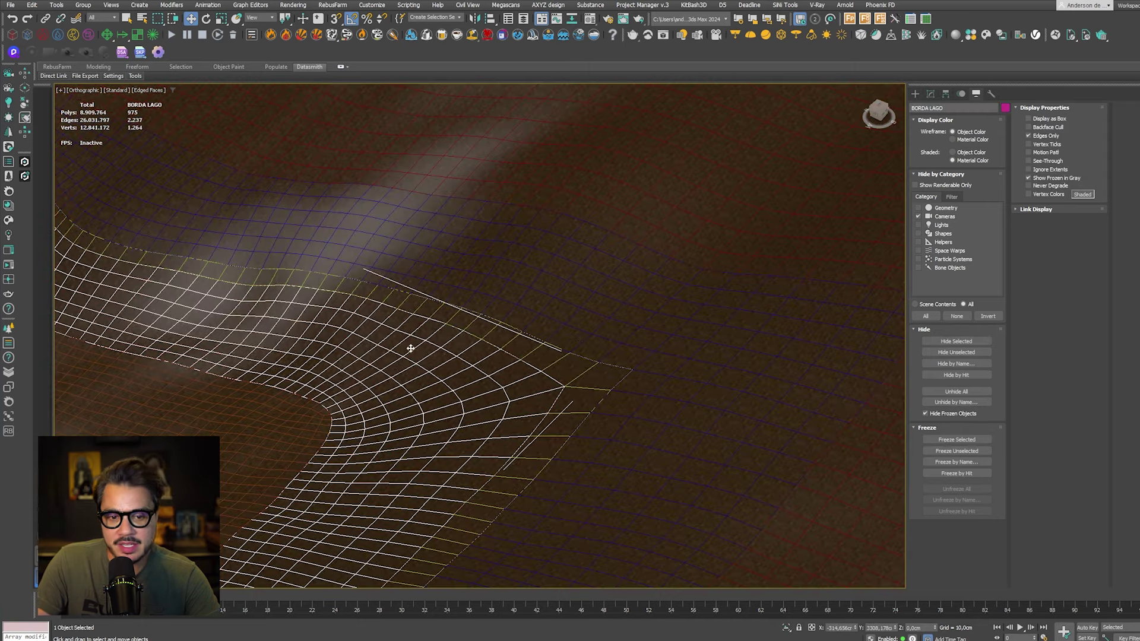
{"action": "left_click", "coordinate": [537, 357]}
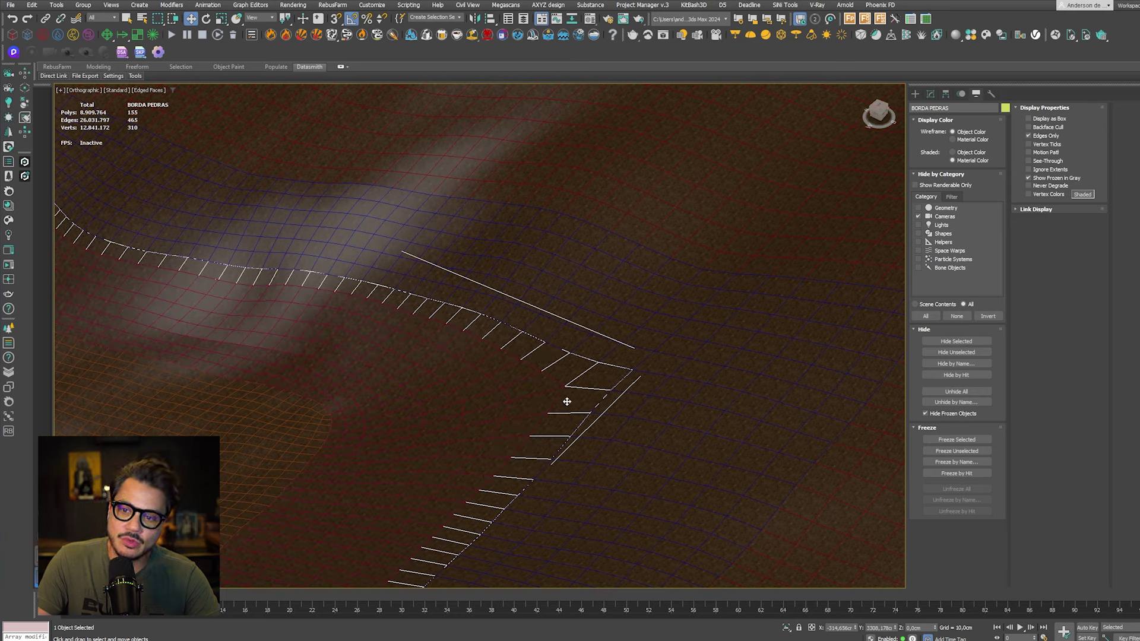
{"action": "scroll", "coordinate": [513, 412], "scroll_direction": "down", "scroll_amount": 4}
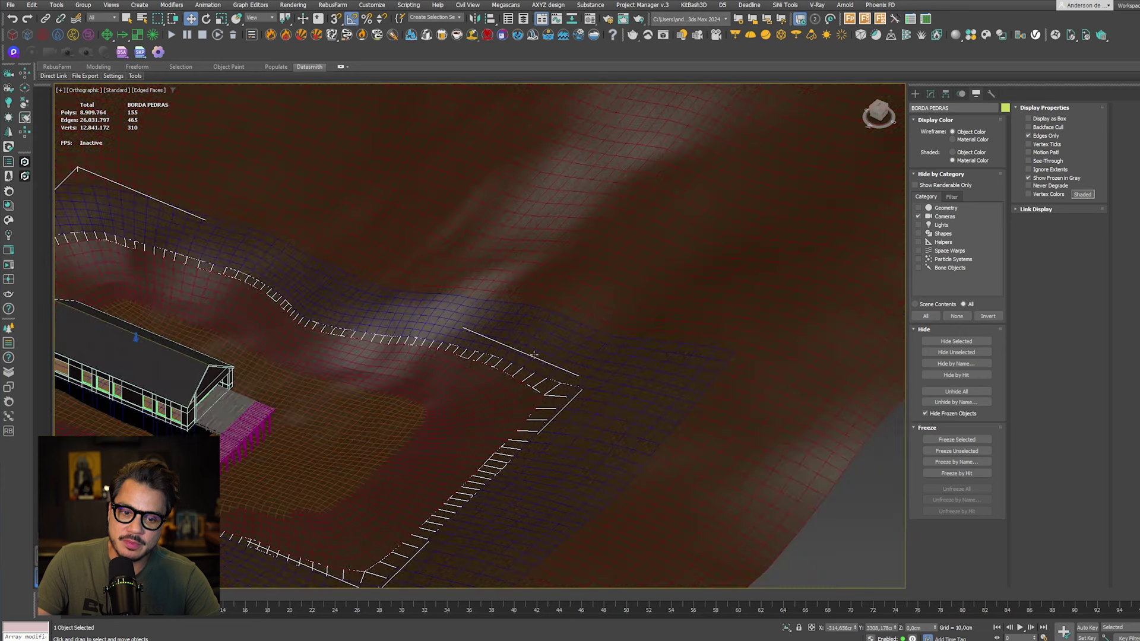
{"action": "left_click", "coordinate": [574, 365]}
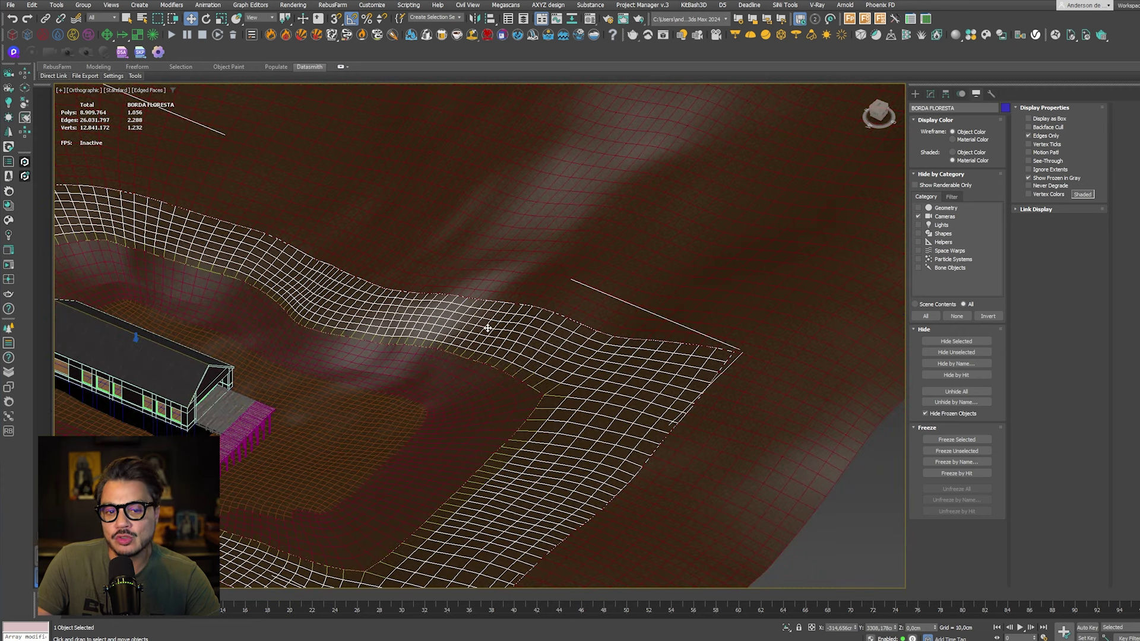
Step: Select TERRENO FLORESTA and BORDA FLORESTA to examine where they meet, and clear the selection with the whole terrain in view
{"action": "scroll", "coordinate": [545, 383], "scroll_direction": "up", "scroll_amount": 3}
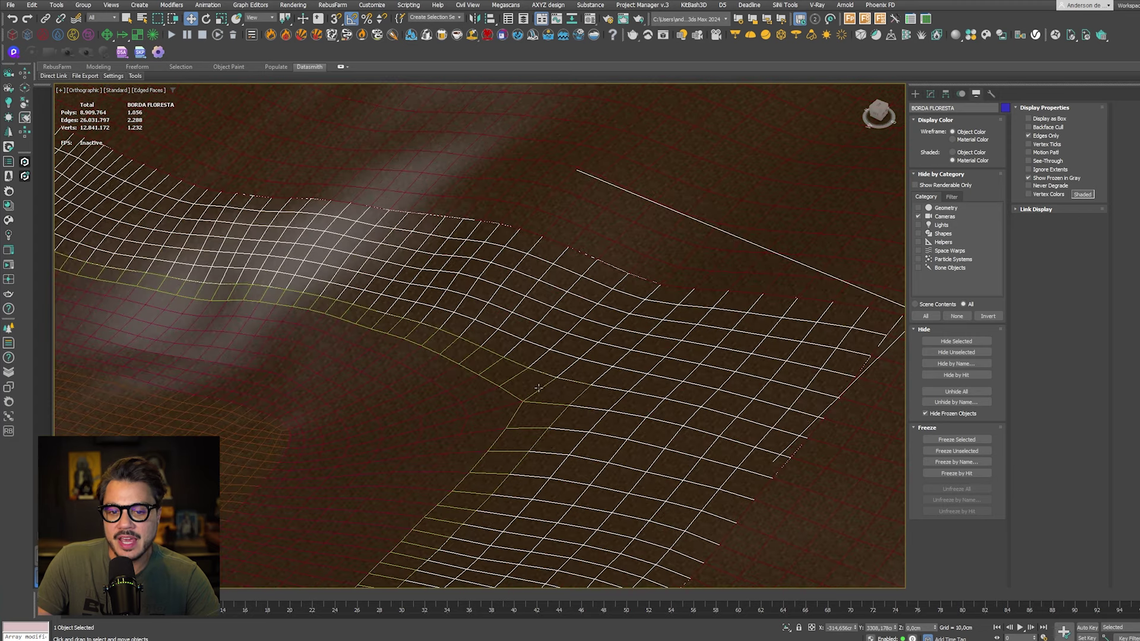
{"action": "left_click", "coordinate": [607, 200]}
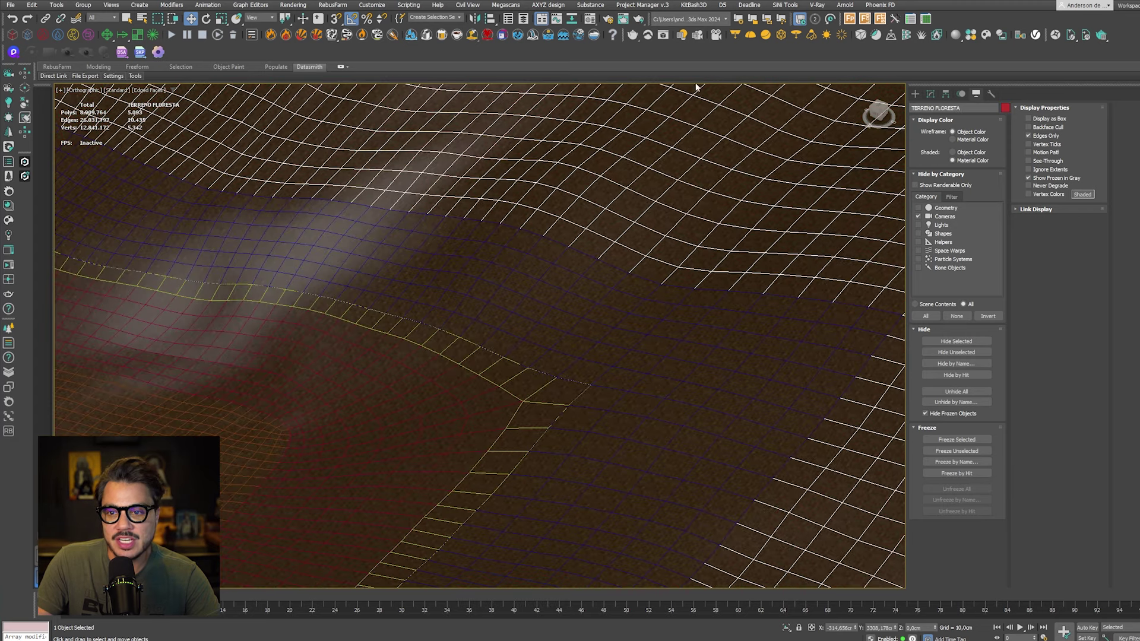
{"action": "scroll", "coordinate": [594, 291], "scroll_direction": "down", "scroll_amount": 3}
{"action": "left_click", "coordinate": [524, 301]}
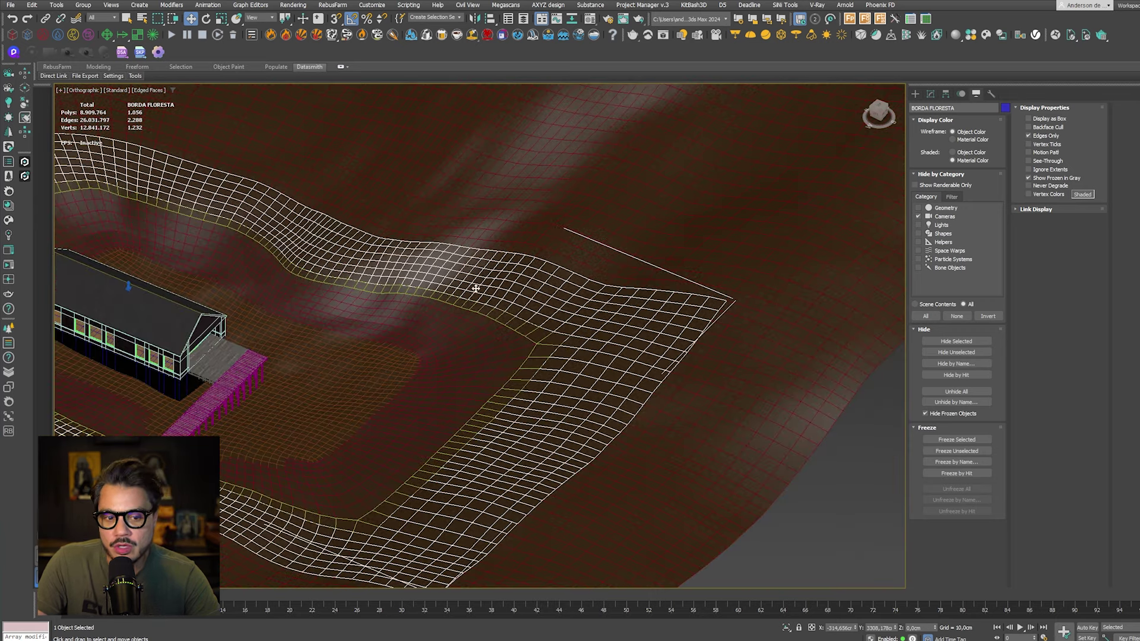
{"action": "middle_click_drag", "start_coordinate": [475, 288], "coordinate": [549, 264]}
{"action": "scroll", "coordinate": [759, 407], "scroll_direction": "down", "scroll_amount": 5}
{"action": "left_click", "coordinate": [812, 461]}
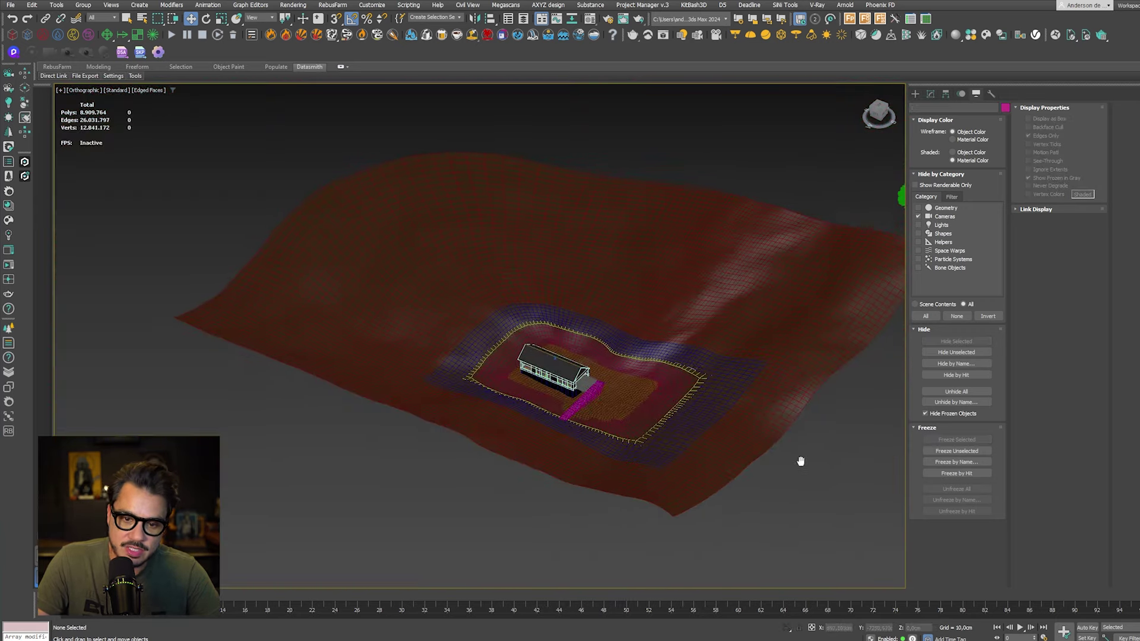
Step: Select the five terrain zones around the cabin and hide them, leaving only the cabin and pier
{"action": "middle_click_drag", "start_coordinate": [801, 459], "coordinate": [617, 397], "text": "alt"}
{"action": "left_click_drag", "start_coordinate": [706, 489], "coordinate": [549, 317]}
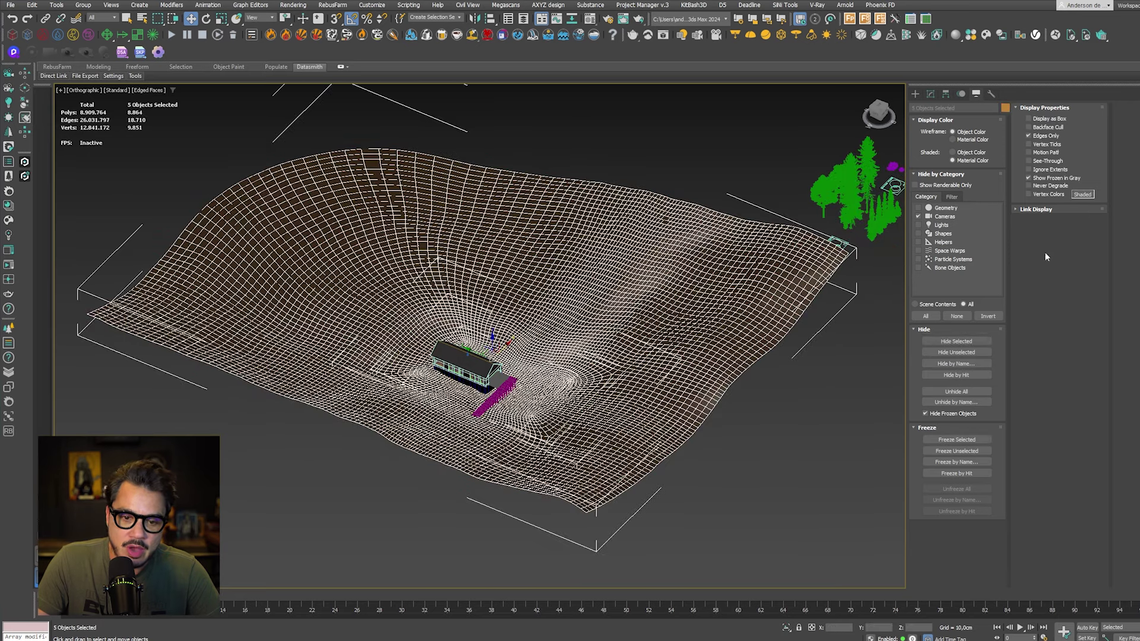
{"action": "left_click", "coordinate": [963, 342]}
Step: Select the CABANA group, examine its structure in wireframe, restore the shaded view with edges and clear the selection
{"action": "scroll", "coordinate": [604, 375], "scroll_direction": "up", "scroll_amount": 5}
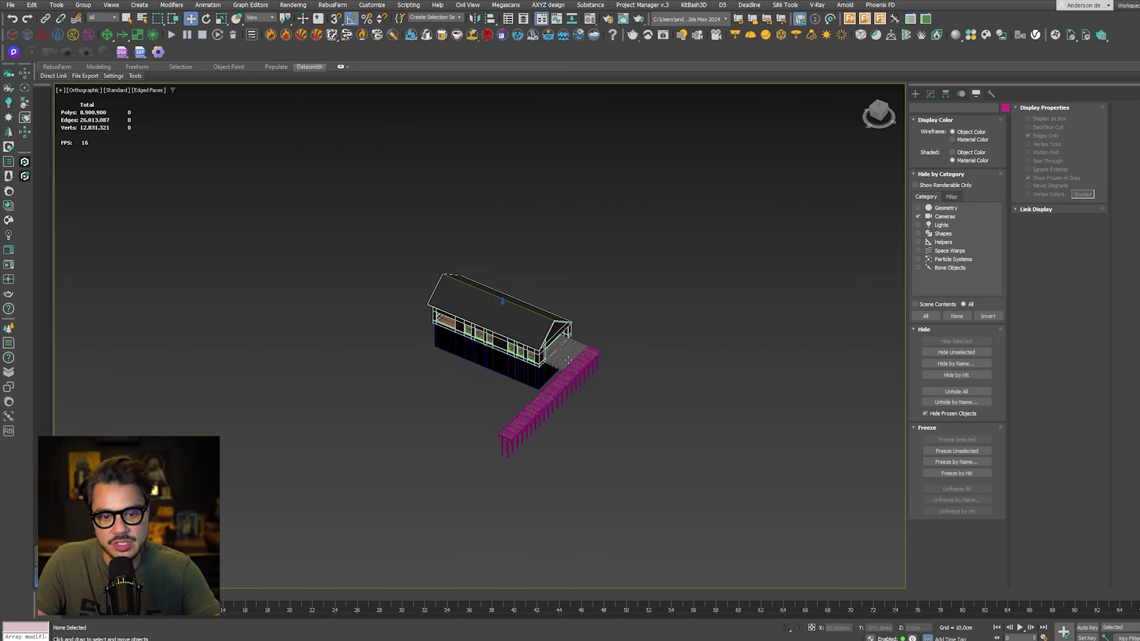
{"action": "key", "text": "F4"}
{"action": "left_click", "coordinate": [568, 359]}
{"action": "scroll", "coordinate": [596, 367], "scroll_direction": "up", "scroll_amount": 4}
{"action": "mouse_move", "coordinate": [598, 368]}
{"action": "middle_mouse_down", "text": "alt"}
{"action": "mouse_move", "coordinate": [564, 356]}
{"action": "mouse_move", "coordinate": [650, 349]}
{"action": "mouse_move", "coordinate": [582, 357]}
{"action": "middle_mouse_up", "text": "alt"}
{"action": "key", "text": "F3"}
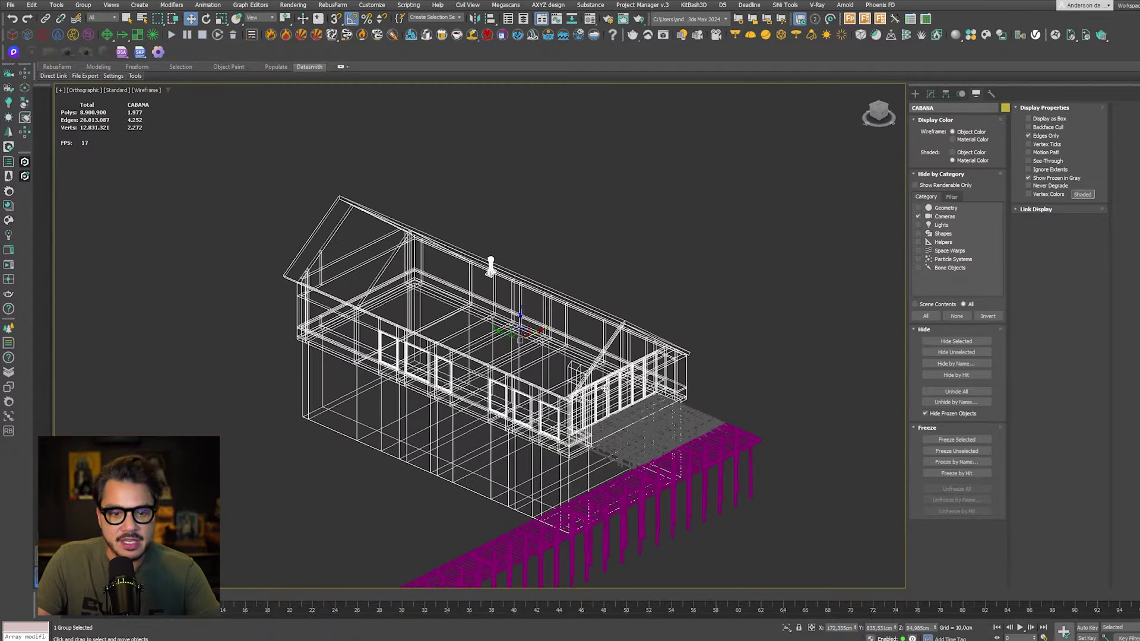
{"action": "scroll", "coordinate": [582, 359], "scroll_direction": "up", "scroll_amount": 5}
{"action": "middle_click_drag", "start_coordinate": [358, 331], "coordinate": [636, 364], "text": "alt"}
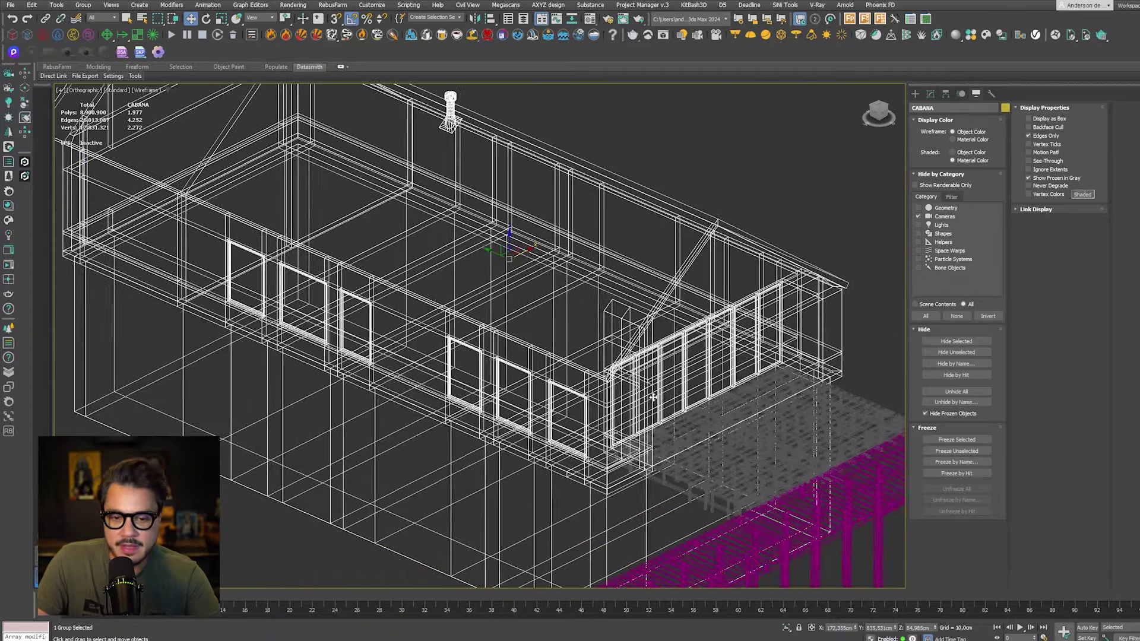
{"action": "scroll", "coordinate": [618, 379], "scroll_direction": "up", "scroll_amount": 5}
{"action": "scroll", "coordinate": [460, 323], "scroll_direction": "down", "scroll_amount": 6}
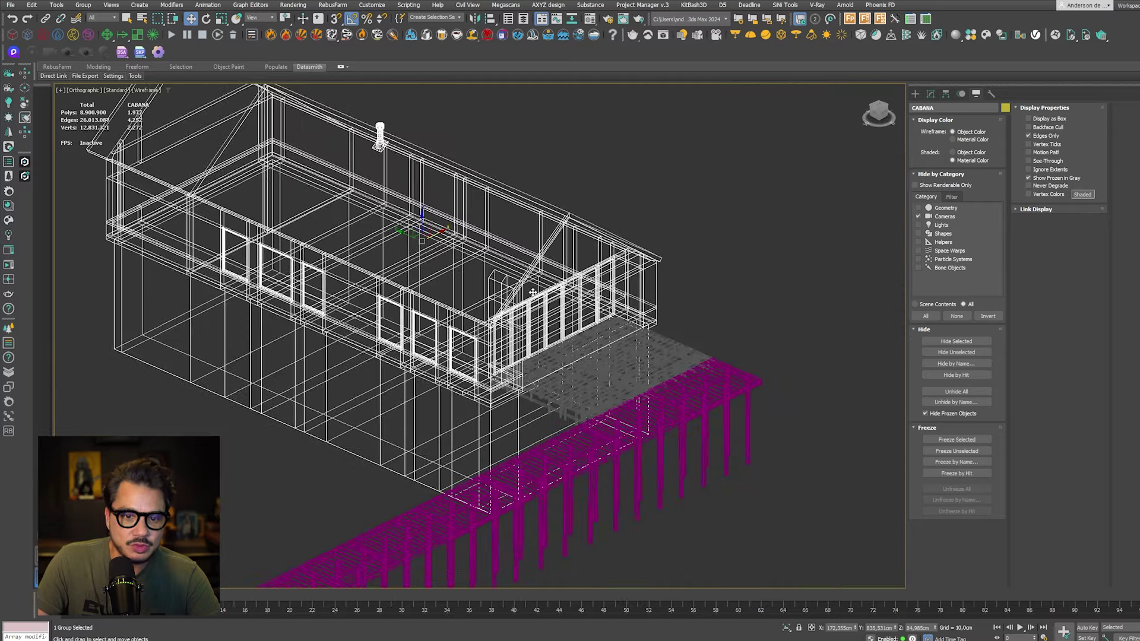
{"action": "key", "text": "F3"}
{"action": "middle_click_drag", "start_coordinate": [558, 272], "coordinate": [542, 295]}
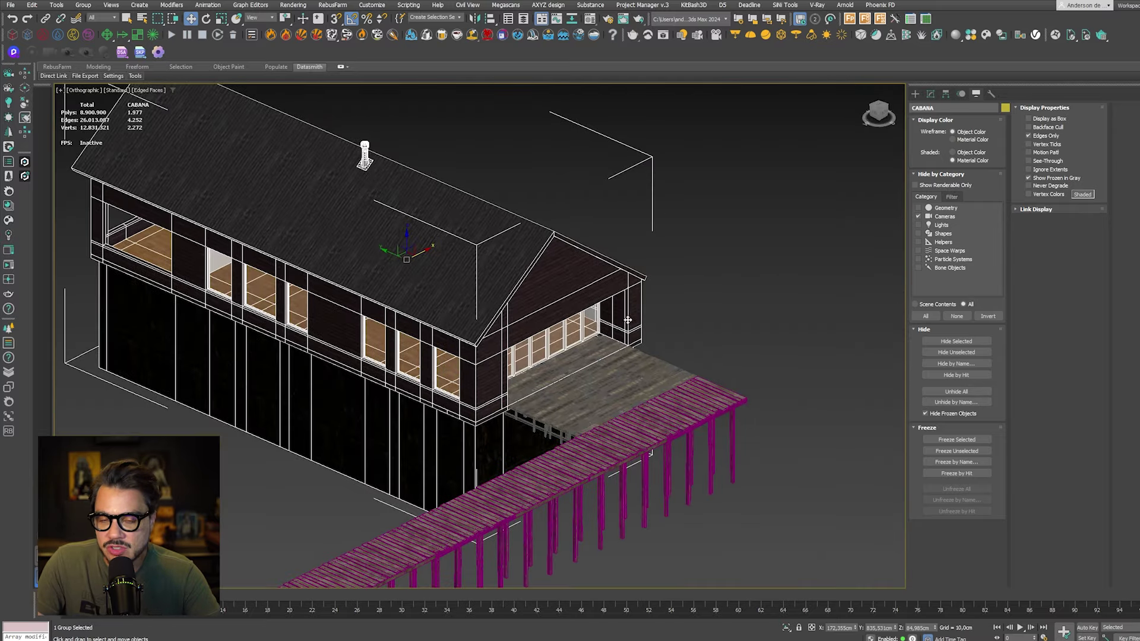
{"action": "left_click", "coordinate": [689, 324]}
Step: Examine the dark wood cladding texture closely at the corner of the cabin wall
{"action": "scroll", "coordinate": [534, 294], "scroll_direction": "up", "scroll_amount": 4}
{"action": "scroll", "coordinate": [534, 294], "scroll_direction": "up", "scroll_amount": 4}
{"action": "scroll", "coordinate": [534, 294], "scroll_direction": "down", "scroll_amount": 4}
{"action": "scroll", "coordinate": [532, 336], "scroll_direction": "up", "scroll_amount": 2}
{"action": "middle_click_drag", "start_coordinate": [533, 295], "coordinate": [501, 336], "text": "alt"}
{"action": "scroll", "coordinate": [495, 342], "scroll_direction": "up", "scroll_amount": 5}
{"action": "scroll", "coordinate": [478, 306], "scroll_direction": "up", "scroll_amount": 3}
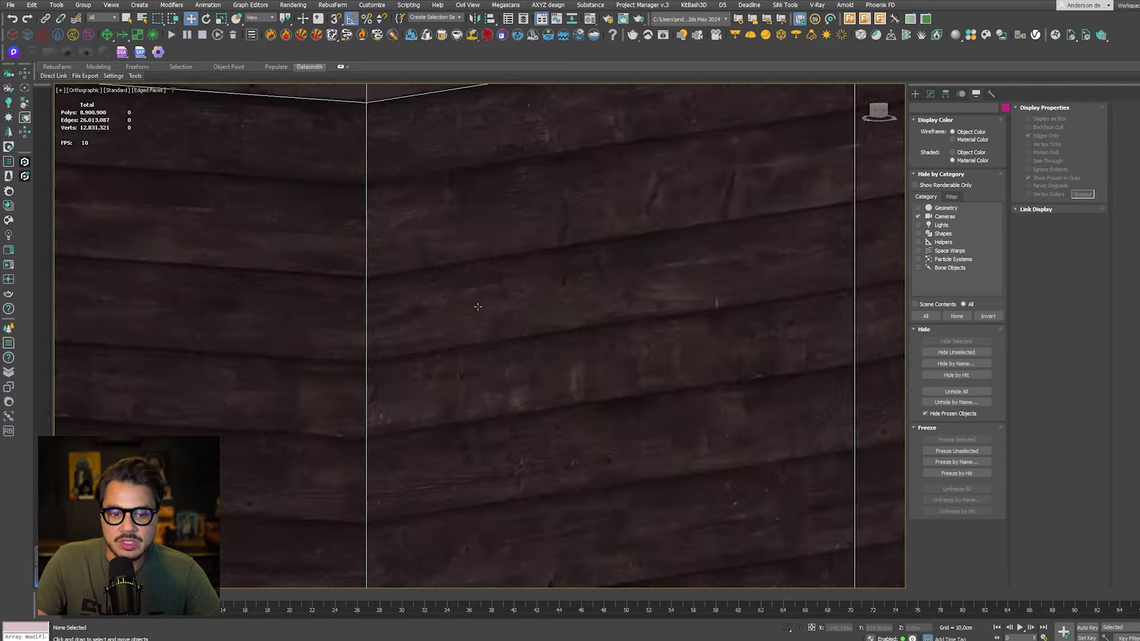
{"action": "scroll", "coordinate": [618, 235], "scroll_direction": "down", "scroll_amount": 3}
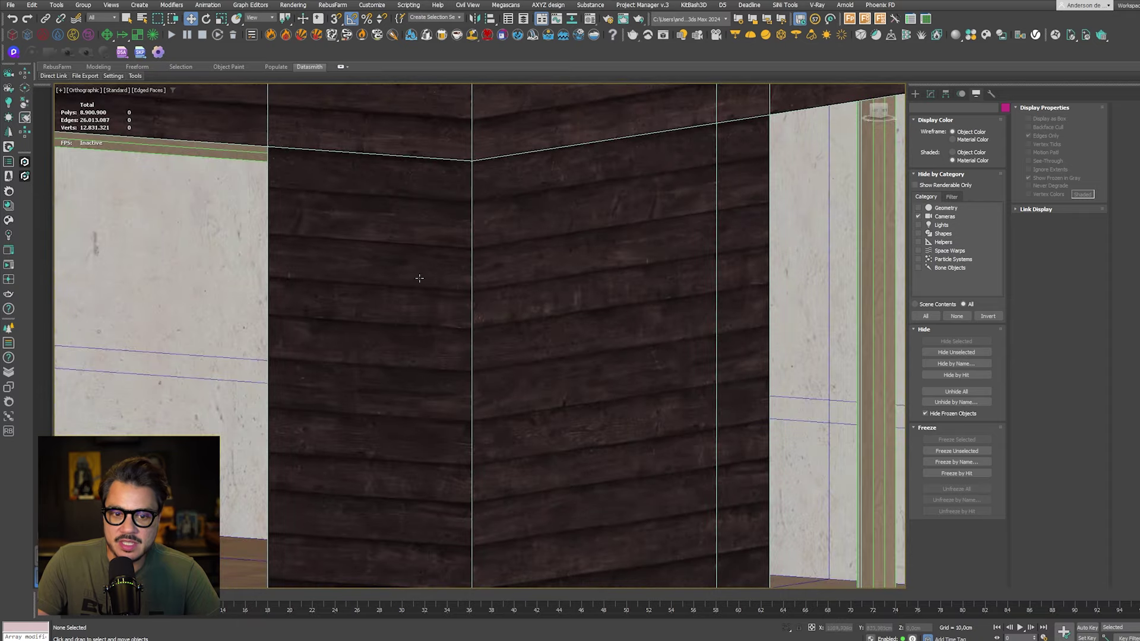
{"action": "scroll", "coordinate": [462, 248], "scroll_direction": "down", "scroll_amount": 4}
Step: Examine the cabin's roof, gable, windows and veranda from outside
{"action": "middle_click_drag", "start_coordinate": [507, 248], "coordinate": [499, 355], "text": "alt"}
{"action": "scroll", "coordinate": [479, 378], "scroll_direction": "up", "scroll_amount": 3}
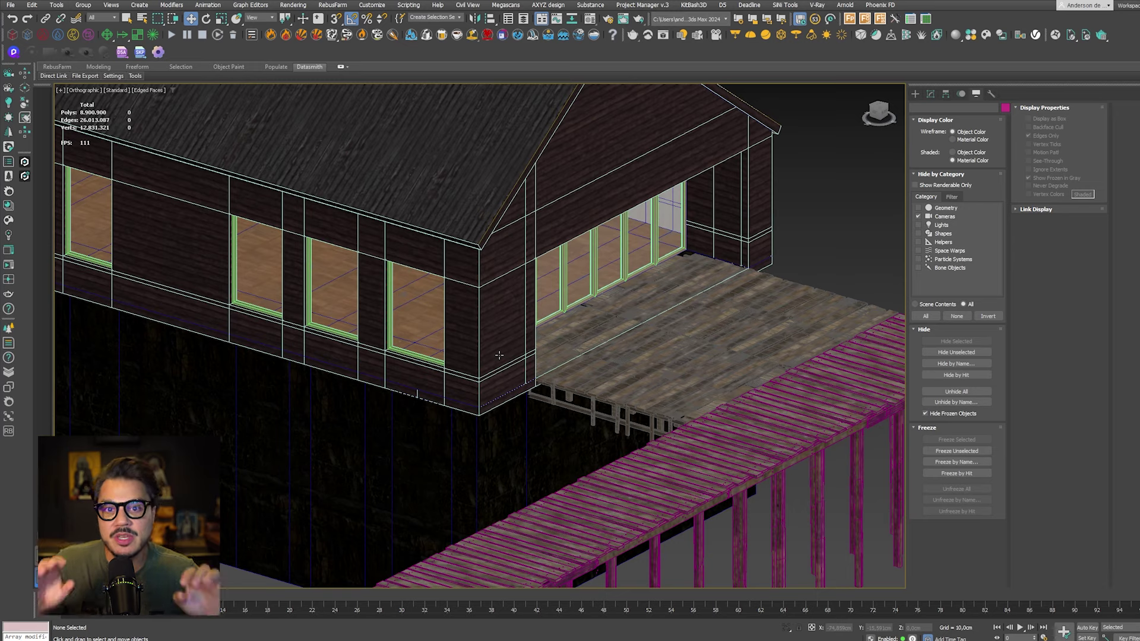
{"action": "middle_click_drag", "start_coordinate": [499, 355], "coordinate": [551, 451], "text": "alt"}
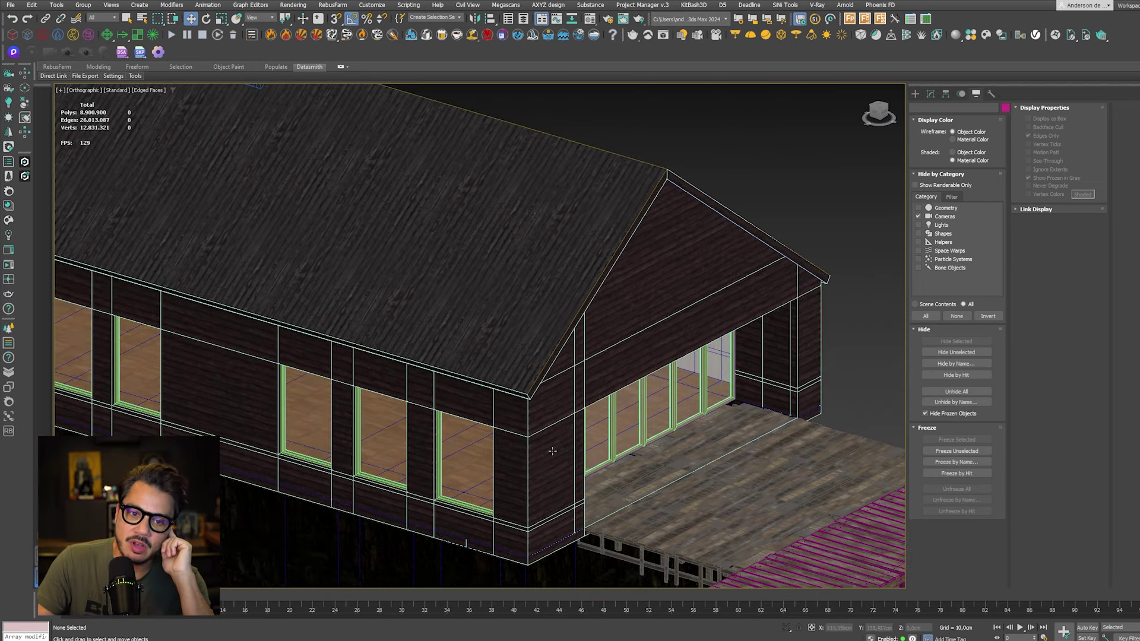
{"action": "scroll", "coordinate": [555, 201], "scroll_direction": "up", "scroll_amount": 5}
{"action": "scroll", "coordinate": [681, 165], "scroll_direction": "down", "scroll_amount": 6}
{"action": "middle_click_drag", "start_coordinate": [745, 233], "coordinate": [502, 298]}
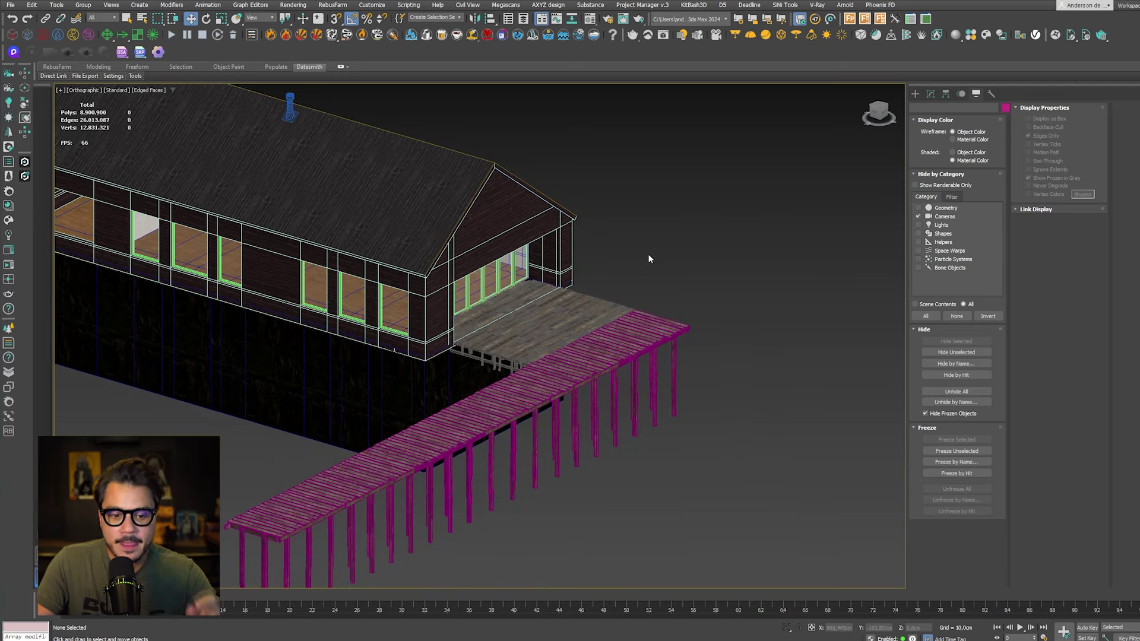
Step: Turn off the edge display and examine the plank textures where the veranda meets the pier
{"action": "middle_click_drag", "start_coordinate": [594, 335], "coordinate": [597, 332], "text": "alt"}
{"action": "key", "text": "F4"}
{"action": "key", "text": "F4"}
{"action": "key", "text": "F4"}
{"action": "scroll", "coordinate": [681, 407], "scroll_direction": "up", "scroll_amount": 10}
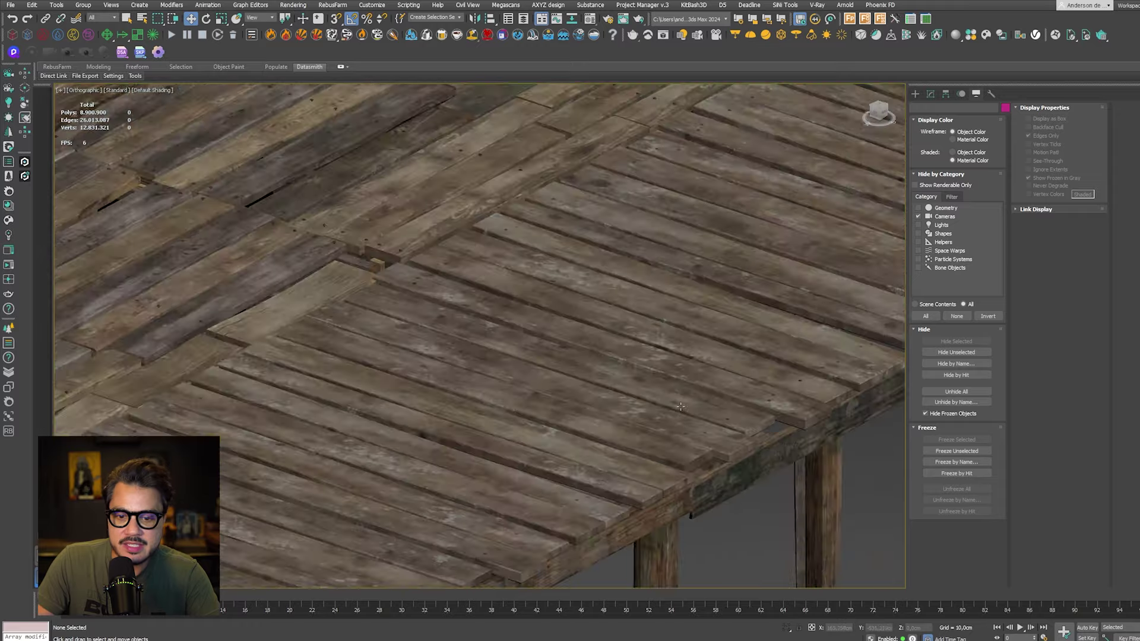
{"action": "scroll", "coordinate": [681, 436], "scroll_direction": "down", "scroll_amount": 10}
Step: Turn the edge display back on and examine the modelled plank ends, nails and beams along the pier
{"action": "key", "text": "F4"}
{"action": "middle_click_drag", "start_coordinate": [682, 436], "coordinate": [765, 257]}
{"action": "middle_click_drag", "start_coordinate": [442, 410], "coordinate": [741, 238]}
{"action": "scroll", "coordinate": [514, 363], "scroll_direction": "up", "scroll_amount": 10}
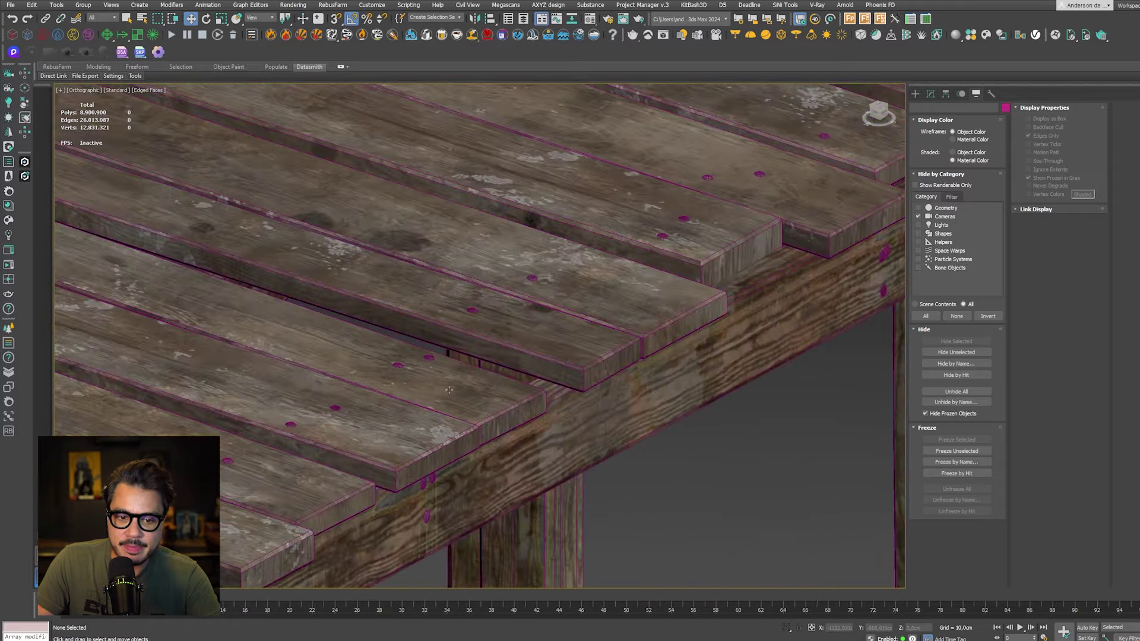
{"action": "scroll", "coordinate": [449, 397], "scroll_direction": "down", "scroll_amount": 6}
{"action": "scroll", "coordinate": [593, 333], "scroll_direction": "up", "scroll_amount": 3}
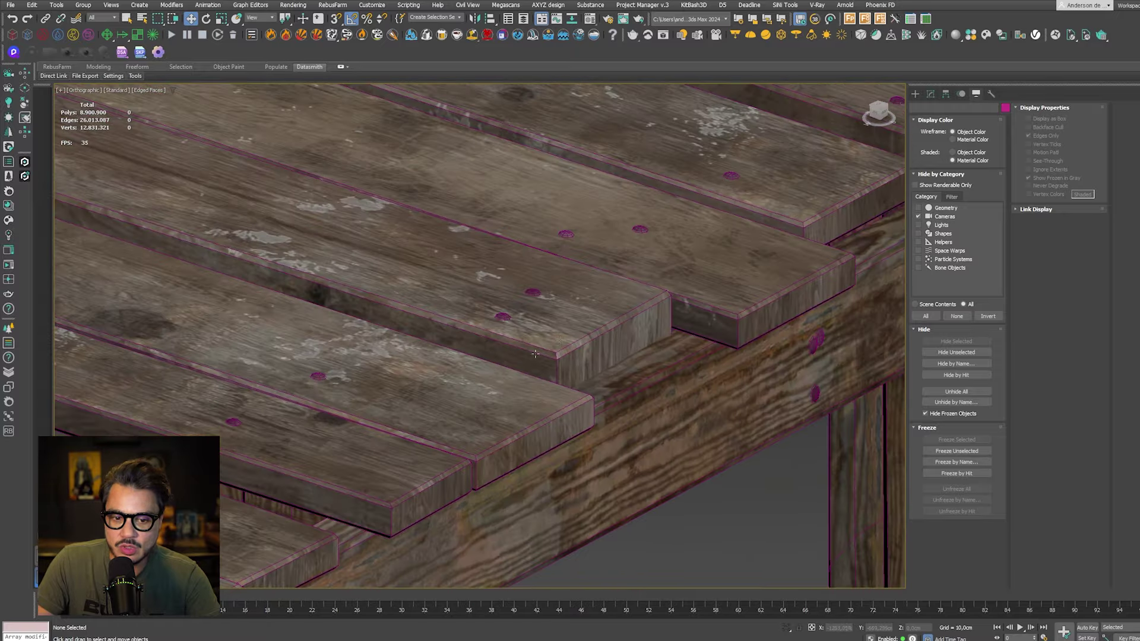
{"action": "scroll", "coordinate": [698, 293], "scroll_direction": "down", "scroll_amount": 3}
{"action": "scroll", "coordinate": [698, 293], "scroll_direction": "down", "scroll_amount": 6}
{"action": "middle_click_drag", "start_coordinate": [528, 406], "coordinate": [492, 431]}
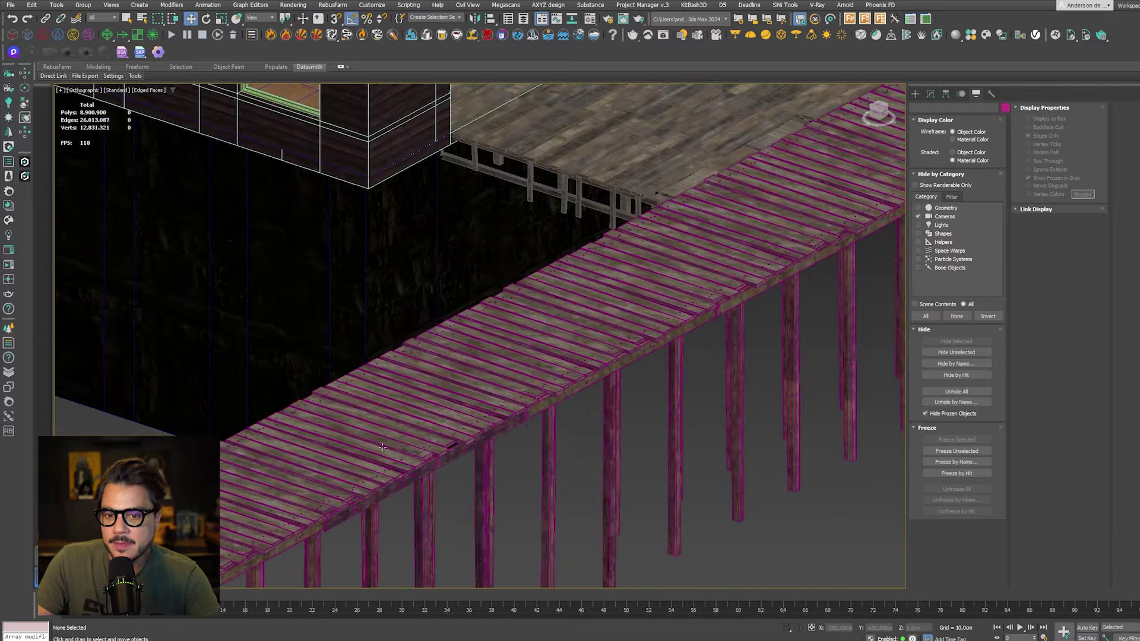
Step: Select the deck group to examine the veranda and pier geometry, and clear the selection
{"action": "scroll", "coordinate": [546, 314], "scroll_direction": "up", "scroll_amount": 2}
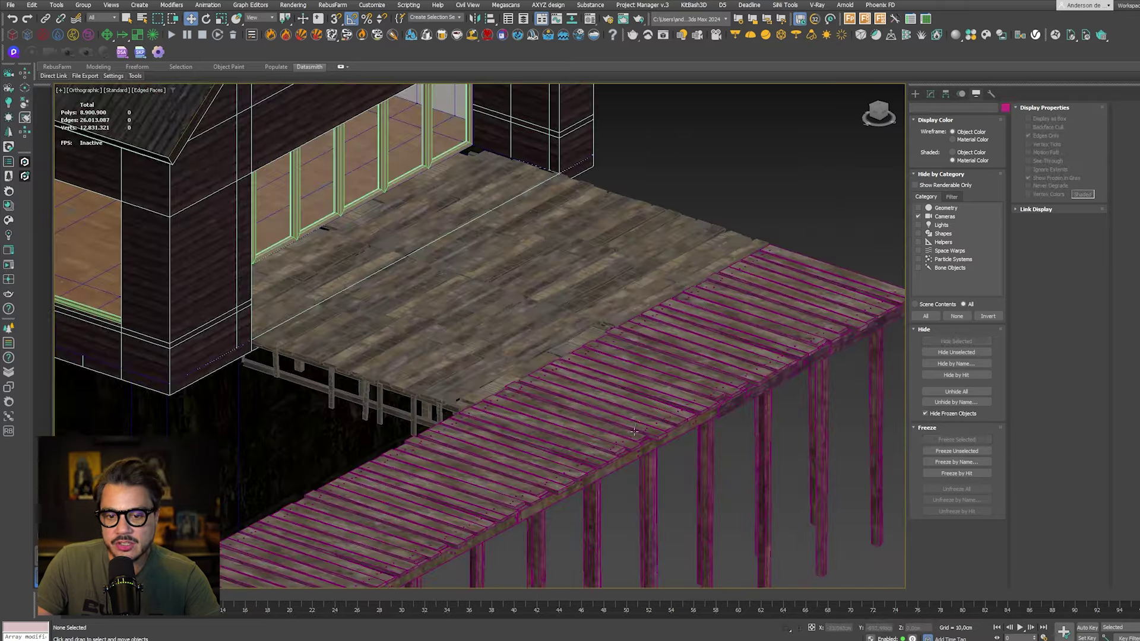
{"action": "scroll", "coordinate": [634, 431], "scroll_direction": "down", "scroll_amount": 8}
{"action": "scroll", "coordinate": [568, 476], "scroll_direction": "up", "scroll_amount": 8}
{"action": "left_click", "coordinate": [558, 454]}
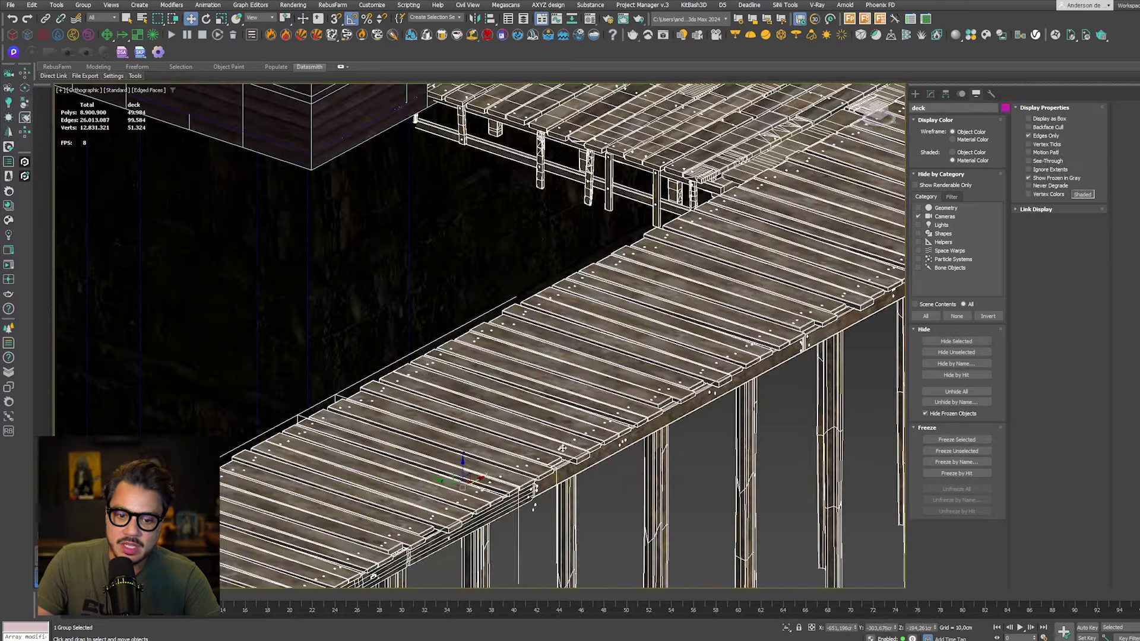
{"action": "scroll", "coordinate": [639, 311], "scroll_direction": "down", "scroll_amount": 8}
{"action": "left_click", "coordinate": [674, 264]}
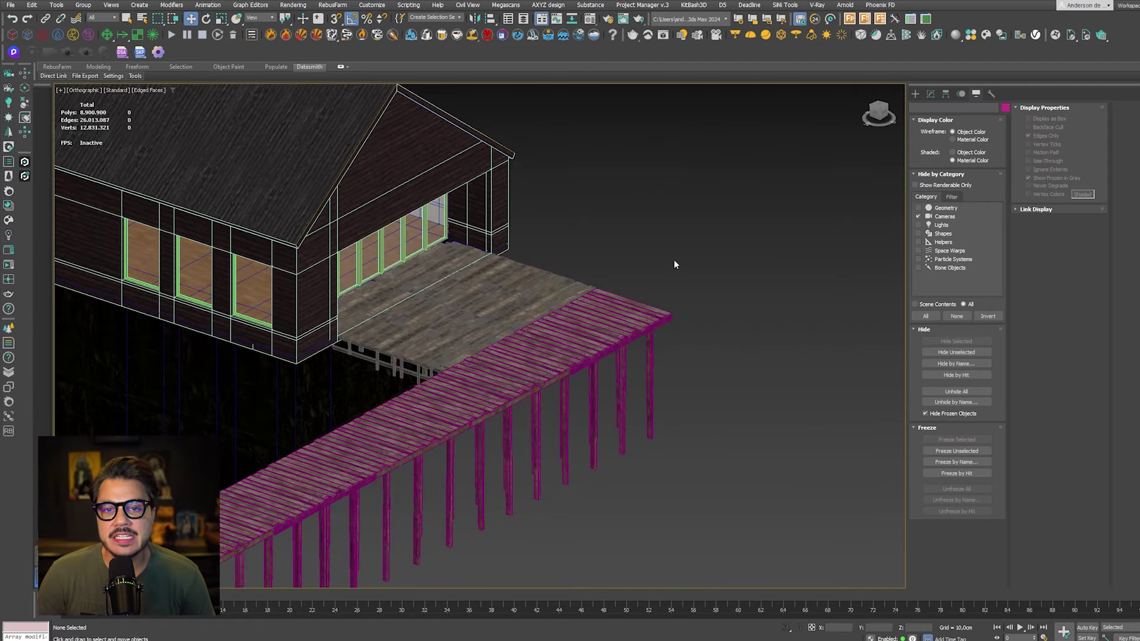
{"action": "middle_click_drag", "start_coordinate": [610, 288], "coordinate": [684, 239]}
Step: Change the deck group's object colour to blue and clear the selection to view its edges in that colour
{"action": "left_click", "coordinate": [682, 302]}
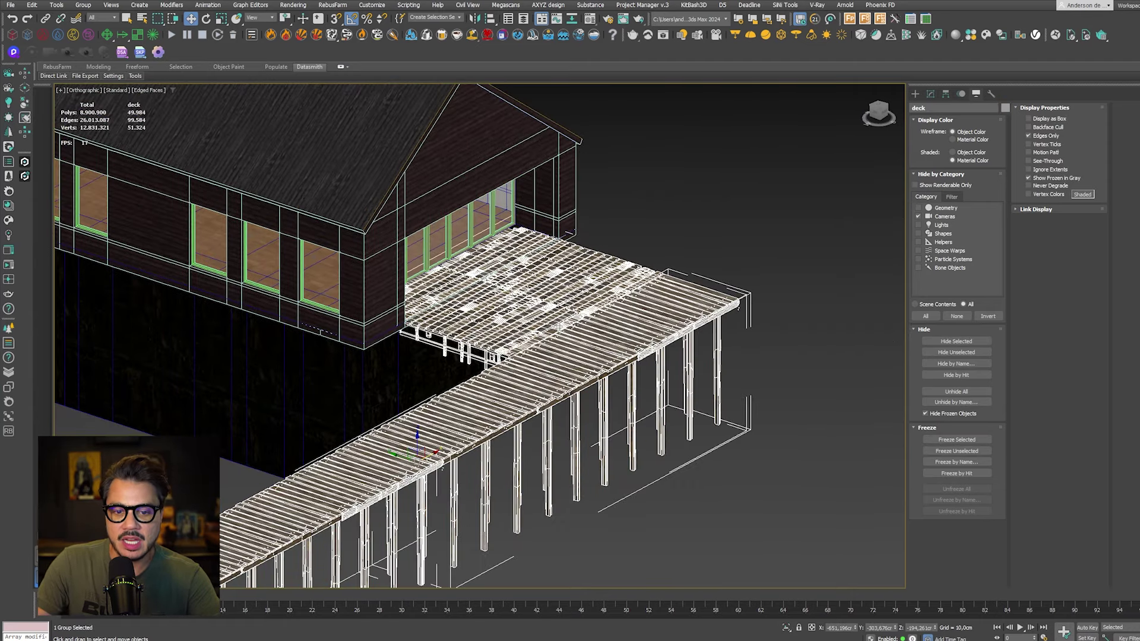
{"action": "left_click", "coordinate": [1004, 107]}
{"action": "left_click", "coordinate": [946, 286]}
{"action": "left_click", "coordinate": [964, 344]}
{"action": "left_click", "coordinate": [801, 332]}
{"action": "middle_click_drag", "start_coordinate": [719, 306], "coordinate": [760, 282]}
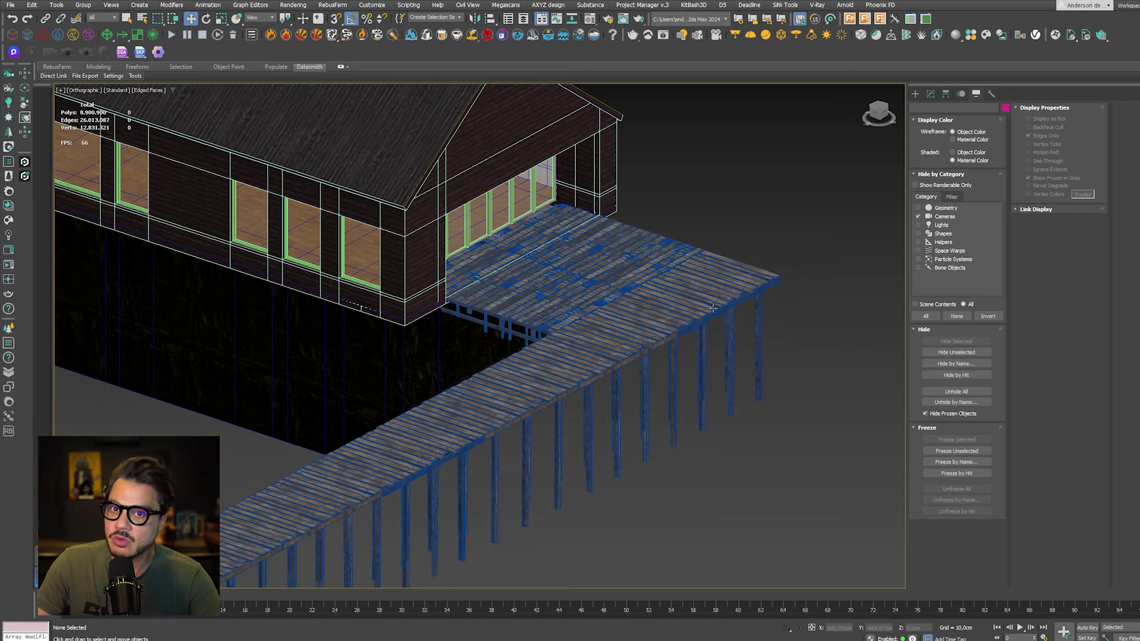
{"action": "scroll", "coordinate": [447, 437], "scroll_direction": "up", "scroll_amount": 2}
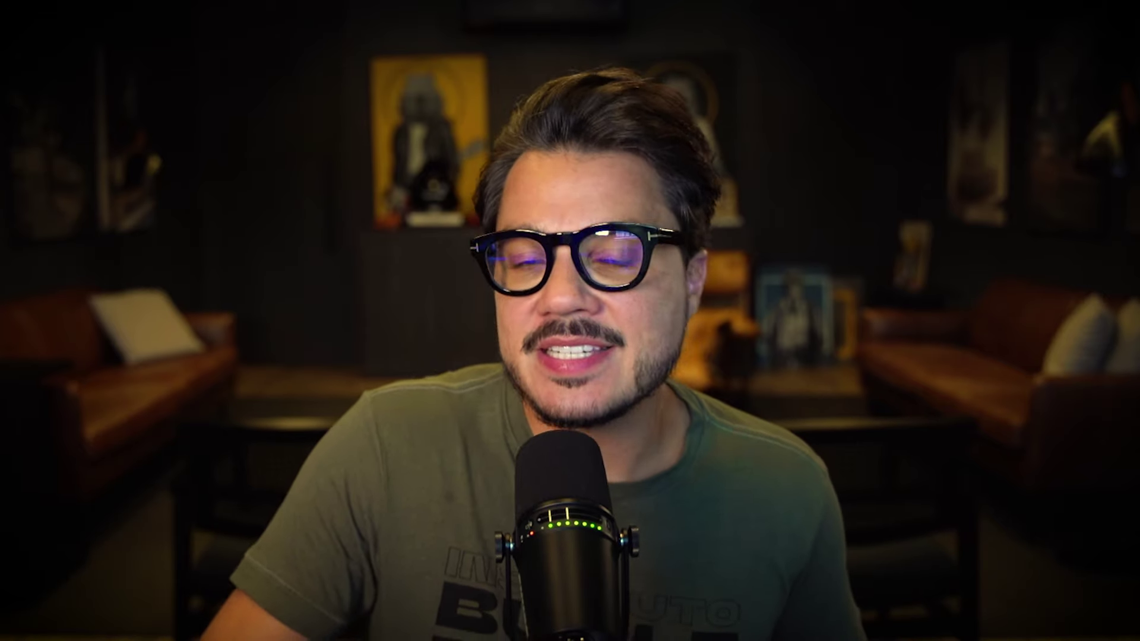
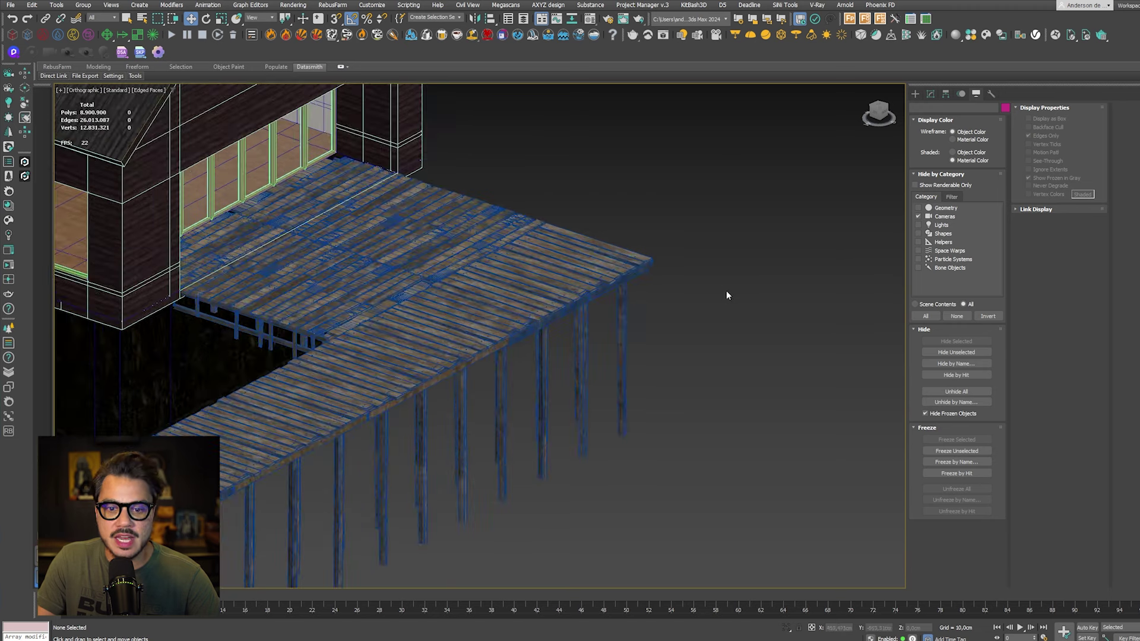
{"action": "middle_click_drag", "start_coordinate": [667, 274], "coordinate": [666, 418], "text": "alt"}
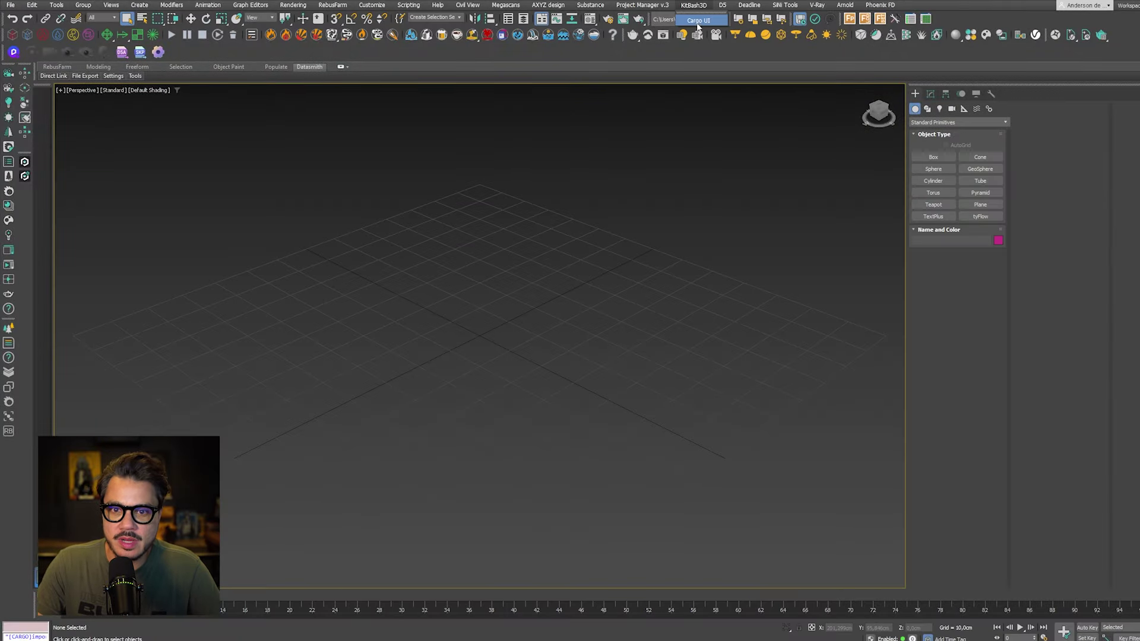
Step: Connect 3ds Max to KitBash3D Cargo and close the connection window
{"action": "left_click", "coordinate": [537, 156]}
{"action": "left_click", "coordinate": [576, 183]}
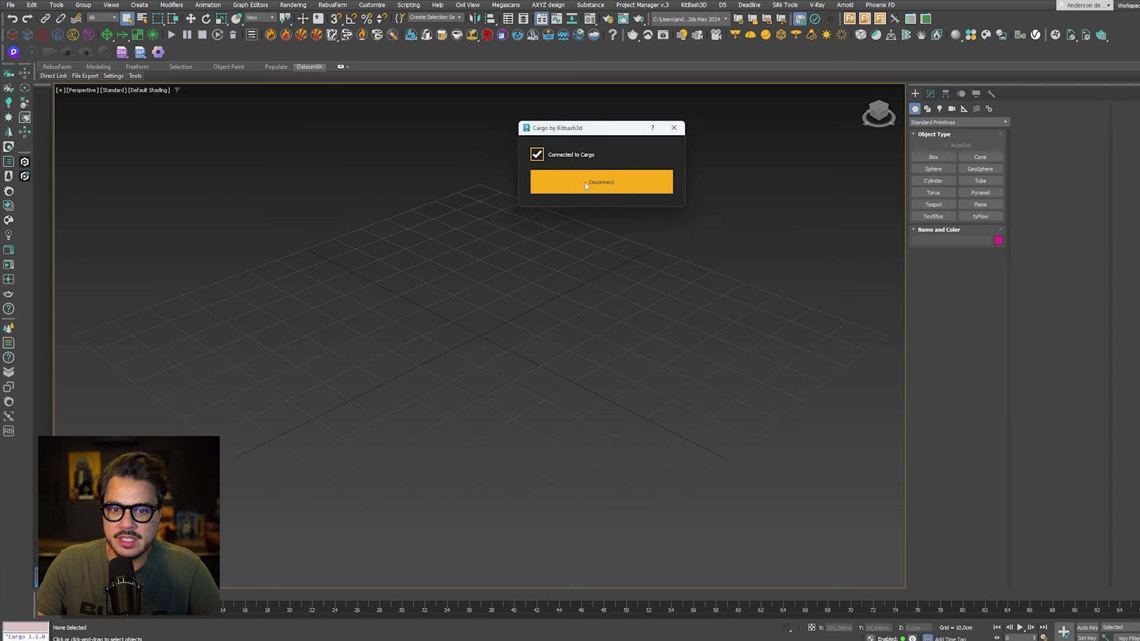
{"action": "left_click_drag", "start_coordinate": [657, 130], "coordinate": [370, 100]}
{"action": "left_click", "coordinate": [387, 98]}
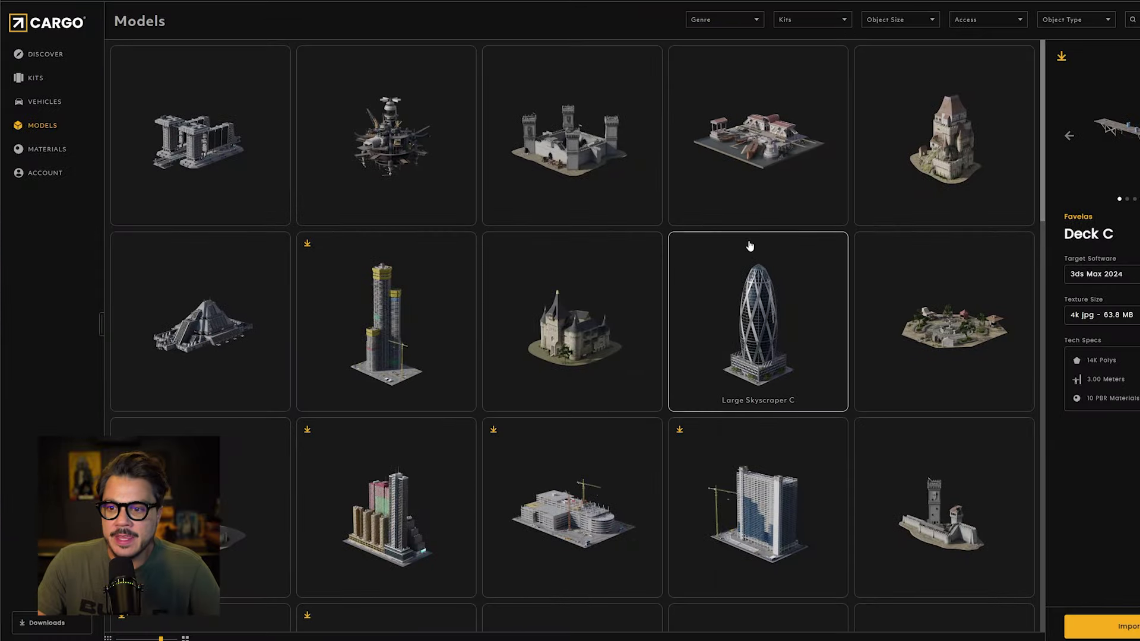
Step: Browse the Models library in Cargo and open the Kits catalogue
{"action": "scroll", "coordinate": [751, 247], "scroll_direction": "down", "scroll_amount": 6}
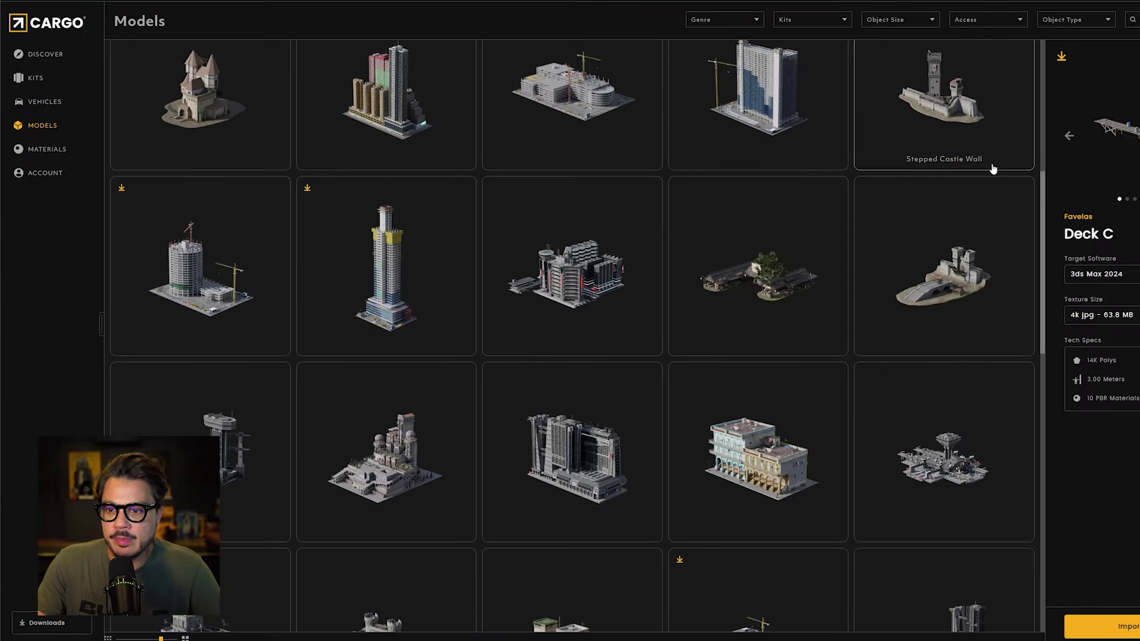
{"action": "left_click", "coordinate": [36, 77]}
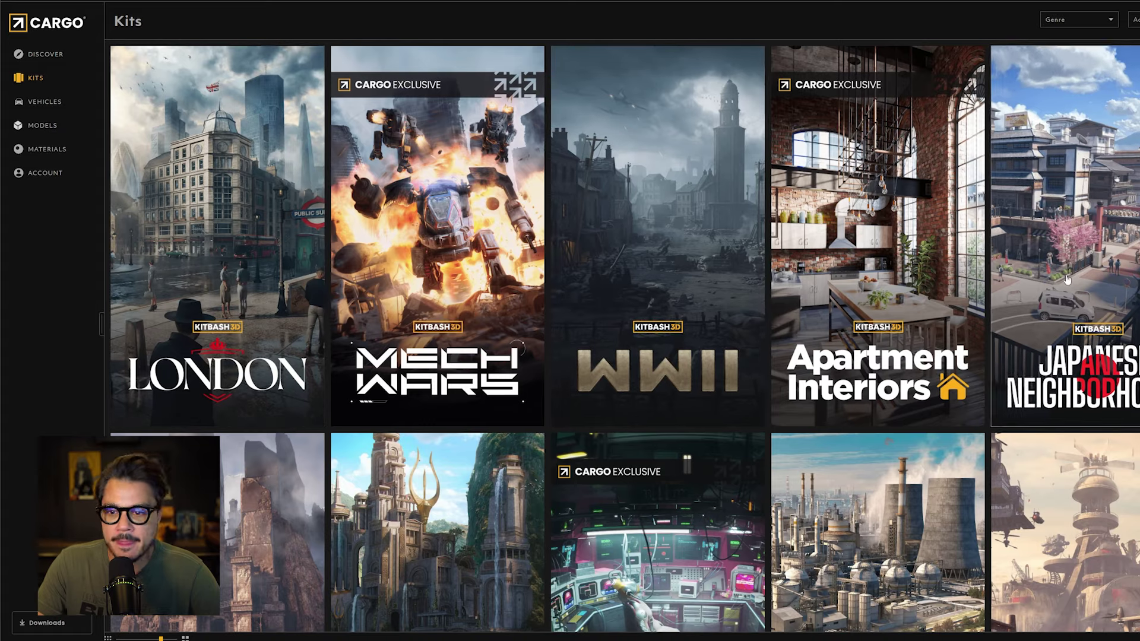
Step: Open the London kit and browse its building models
{"action": "scroll", "coordinate": [227, 208], "scroll_direction": "down", "scroll_amount": 2}
{"action": "left_click", "coordinate": [227, 208]}
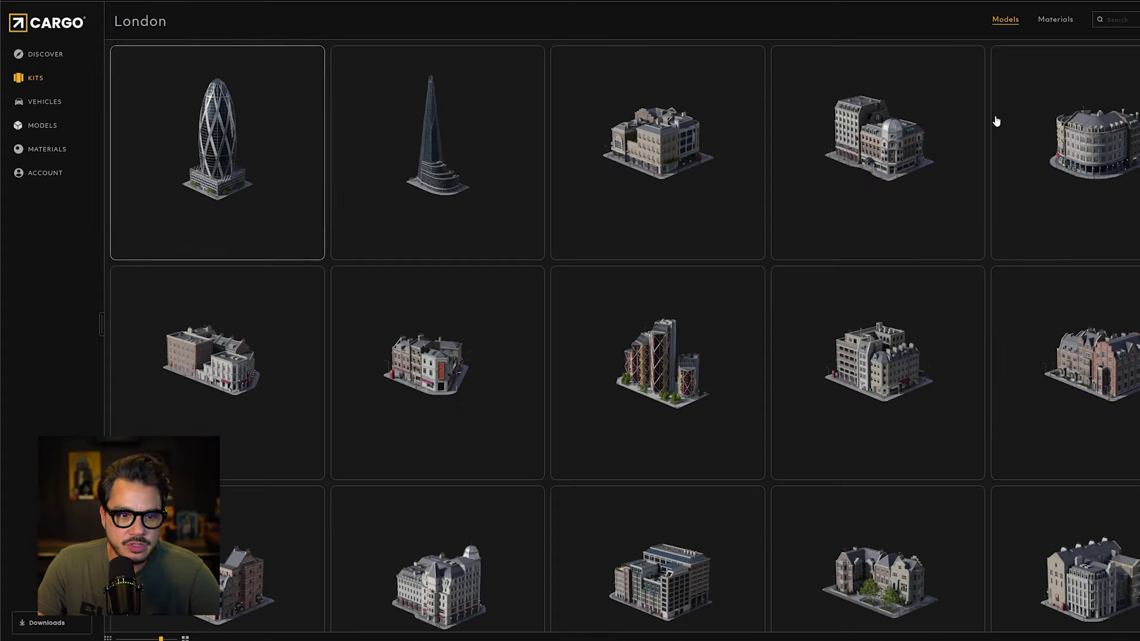
{"action": "scroll", "coordinate": [992, 117], "scroll_direction": "down", "scroll_amount": 2}
{"action": "scroll", "coordinate": [663, 216], "scroll_direction": "down", "scroll_amount": 4}
{"action": "scroll", "coordinate": [682, 229], "scroll_direction": "up", "scroll_amount": 2}
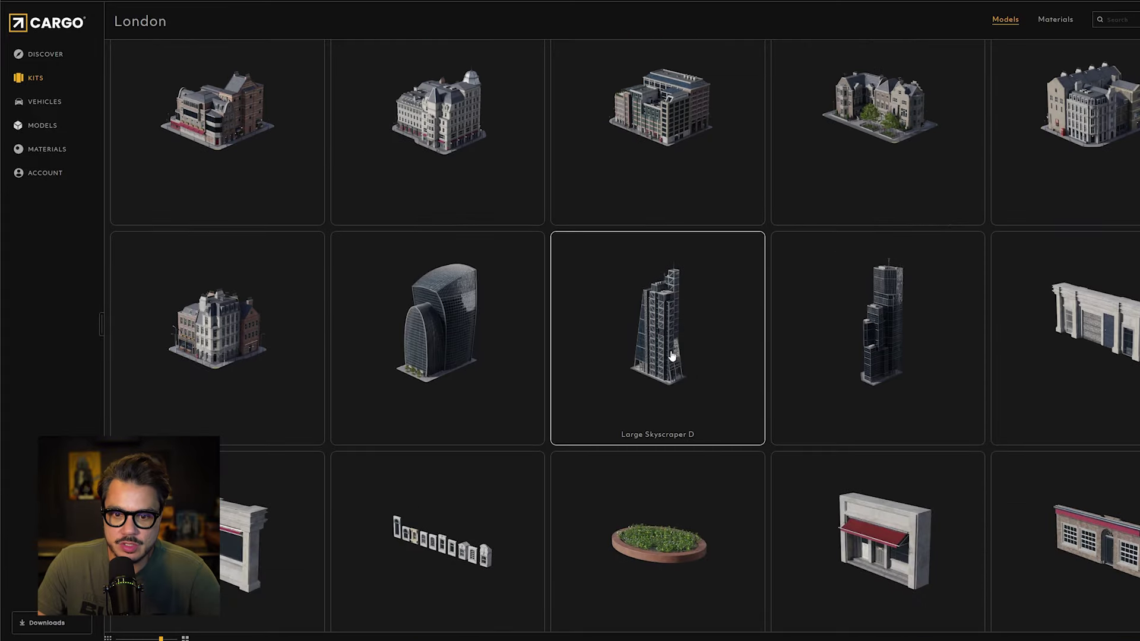
Step: Open the enlarged preview of Large Skyscraper D, view its images in turn, and close the preview
{"action": "left_click", "coordinate": [682, 267]}
{"action": "left_click", "coordinate": [571, 285]}
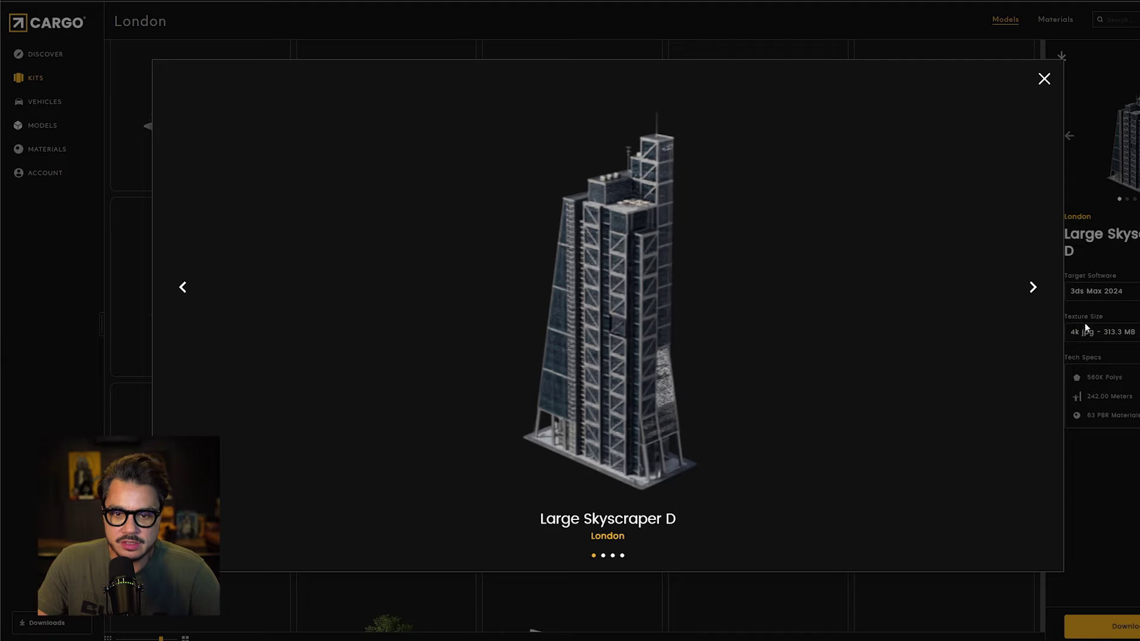
{"action": "left_click", "coordinate": [1033, 289]}
{"action": "left_click", "coordinate": [1033, 288]}
{"action": "left_click", "coordinate": [1034, 288]}
{"action": "left_click", "coordinate": [1034, 287]}
{"action": "left_click", "coordinate": [1044, 79]}
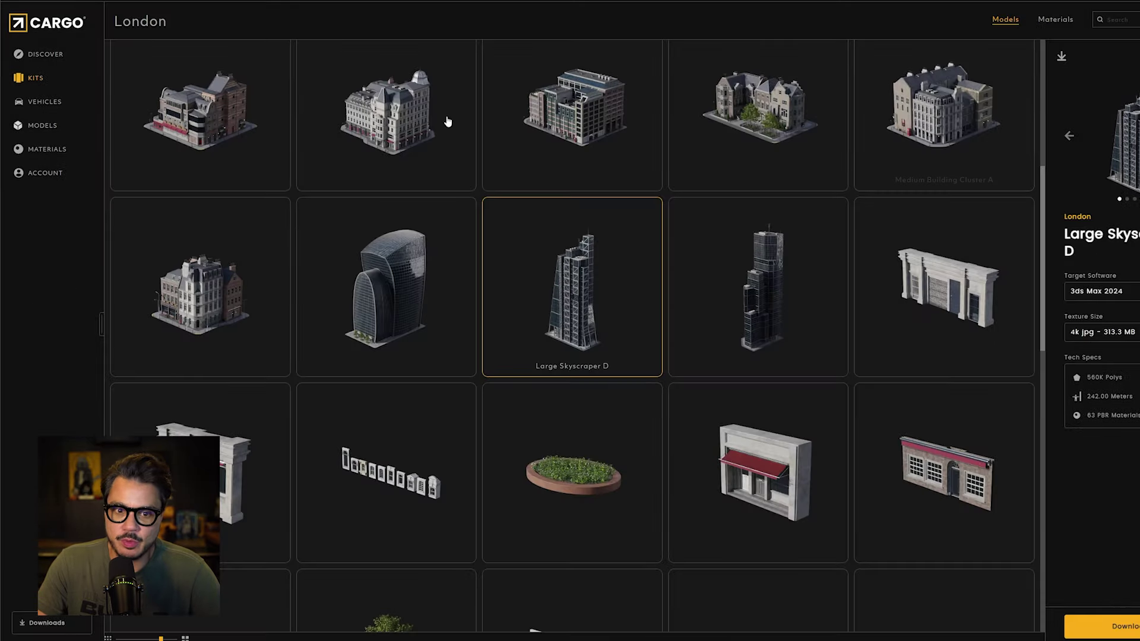
Step: Return to the Kits catalogue and browse through all the available kits down to the end
{"action": "left_click", "coordinate": [36, 79]}
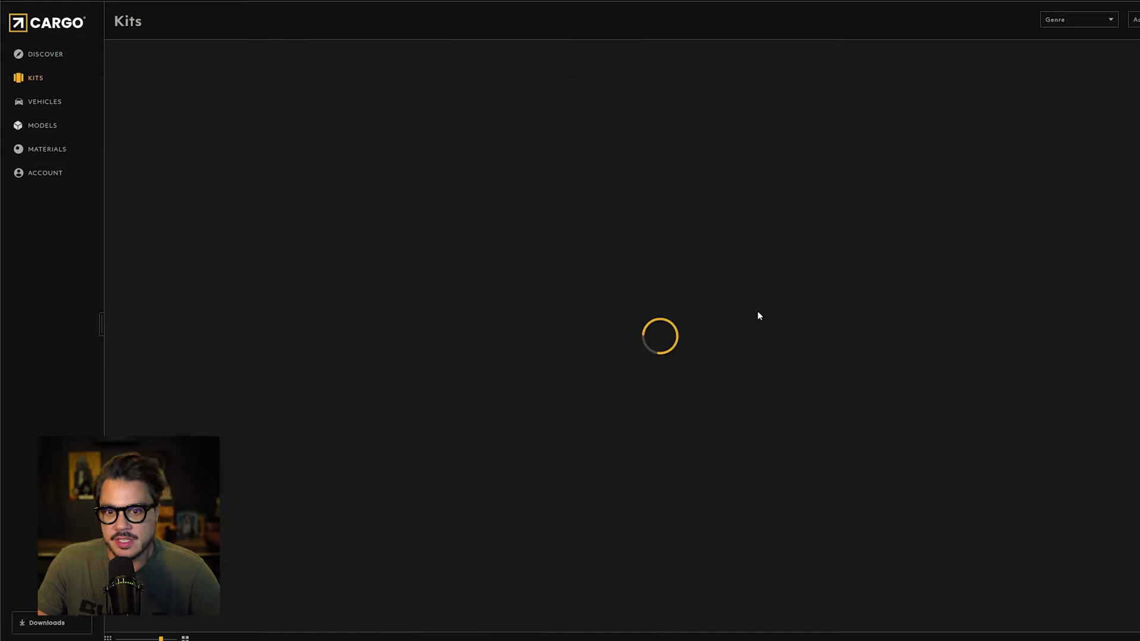
{"action": "scroll", "coordinate": [847, 351], "scroll_direction": "down", "scroll_amount": 15}
{"action": "scroll", "coordinate": [847, 351], "scroll_direction": "down", "scroll_amount": 20}
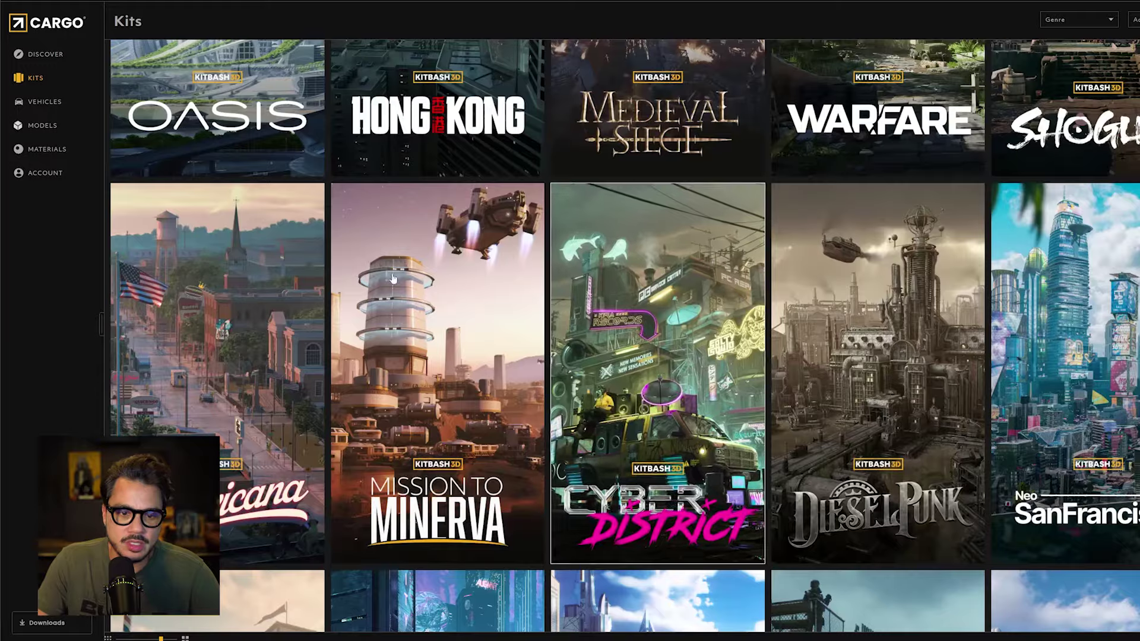
{"action": "scroll", "coordinate": [393, 279], "scroll_direction": "down", "scroll_amount": 15}
{"action": "scroll", "coordinate": [567, 286], "scroll_direction": "down", "scroll_amount": 10}
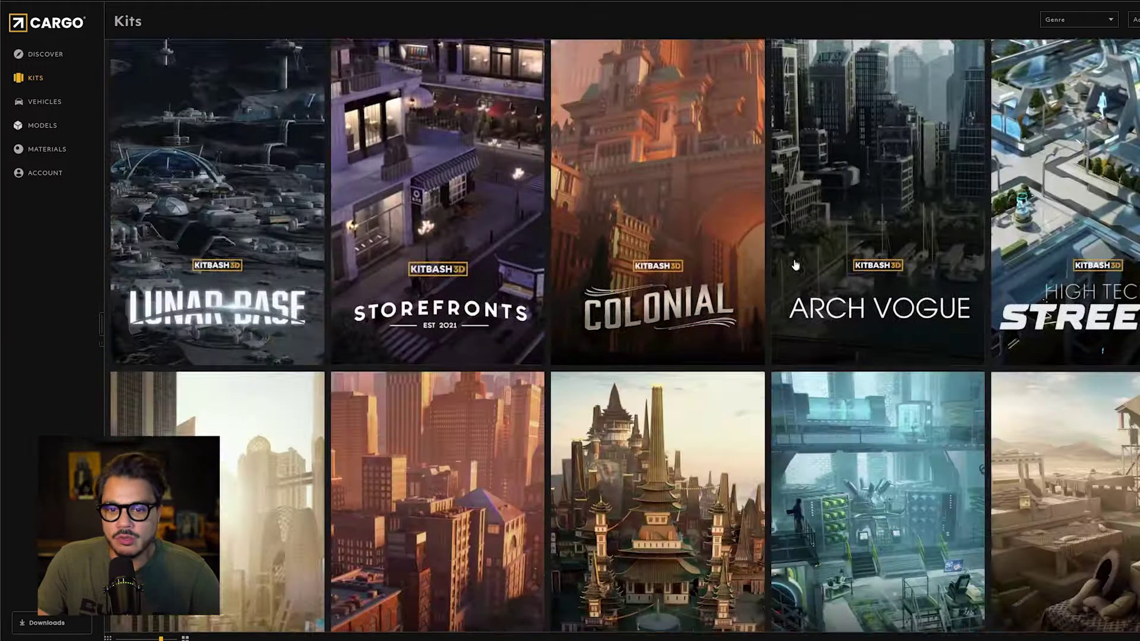
{"action": "scroll", "coordinate": [795, 265], "scroll_direction": "down", "scroll_amount": 20}
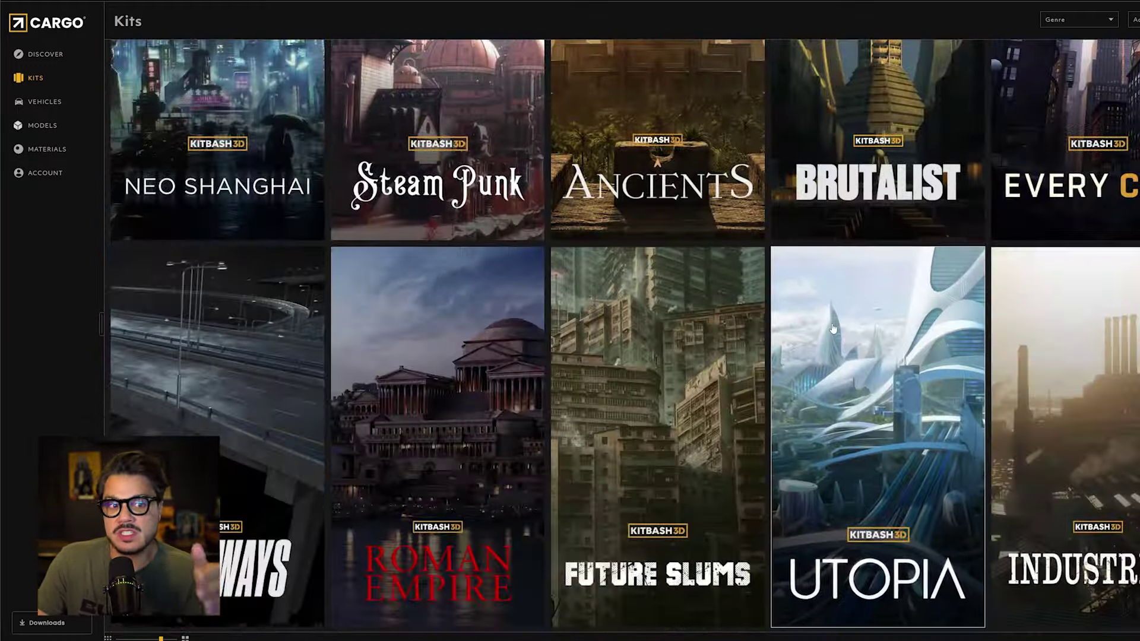
{"action": "scroll", "coordinate": [833, 328], "scroll_direction": "down", "scroll_amount": 5}
{"action": "scroll", "coordinate": [816, 326], "scroll_direction": "down", "scroll_amount": 2}
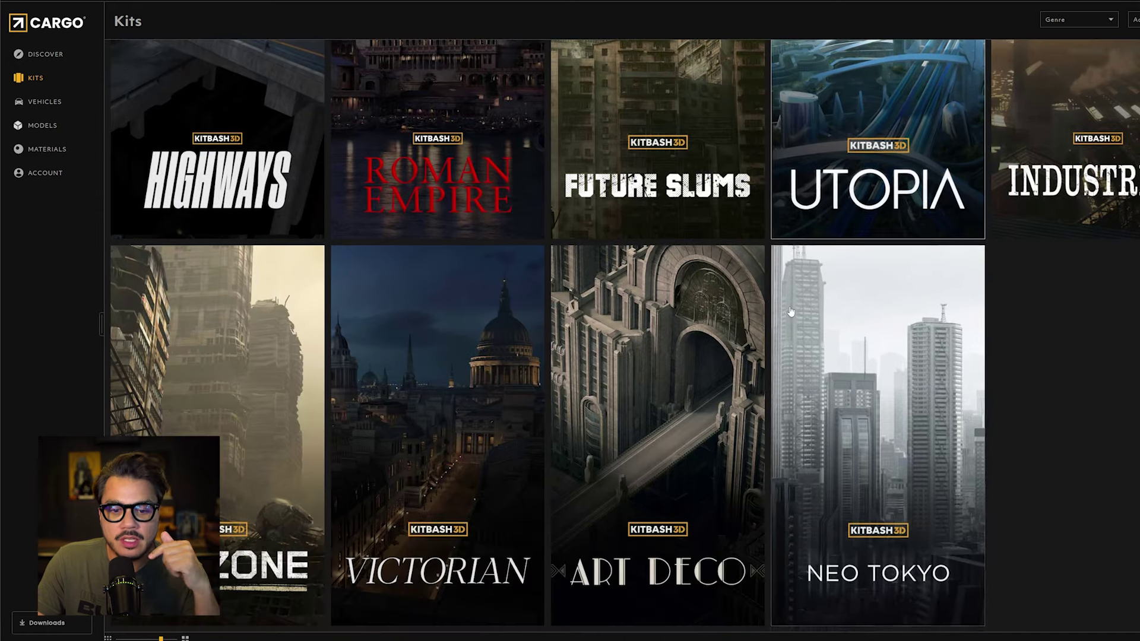
{"action": "scroll", "coordinate": [817, 325], "scroll_direction": "up", "scroll_amount": 12}
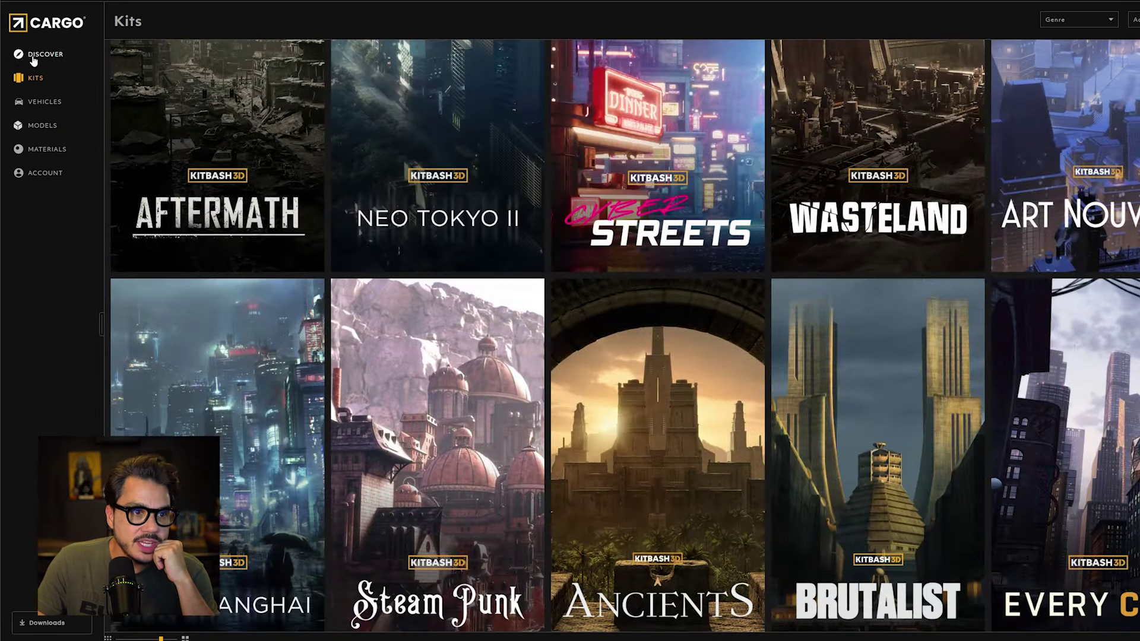
Step: Open the Models library and filter it by access to show only Downloaded models
{"action": "left_click", "coordinate": [45, 133]}
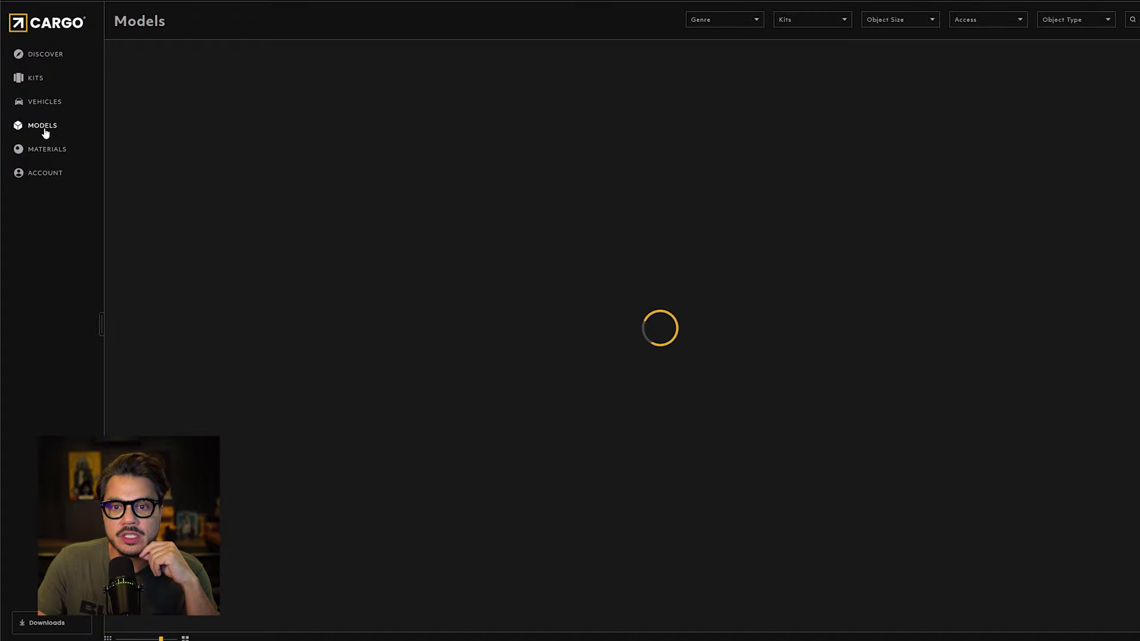
{"action": "scroll", "coordinate": [909, 250], "scroll_direction": "down", "scroll_amount": 15}
{"action": "scroll", "coordinate": [871, 250], "scroll_direction": "up", "scroll_amount": 6}
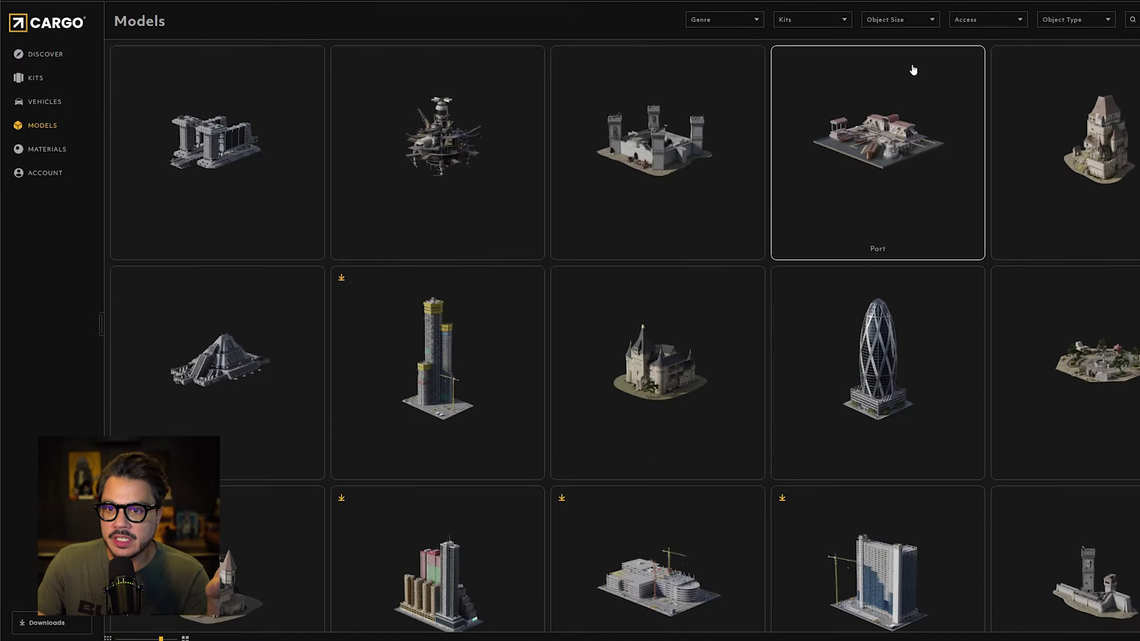
{"action": "left_click", "coordinate": [1003, 26]}
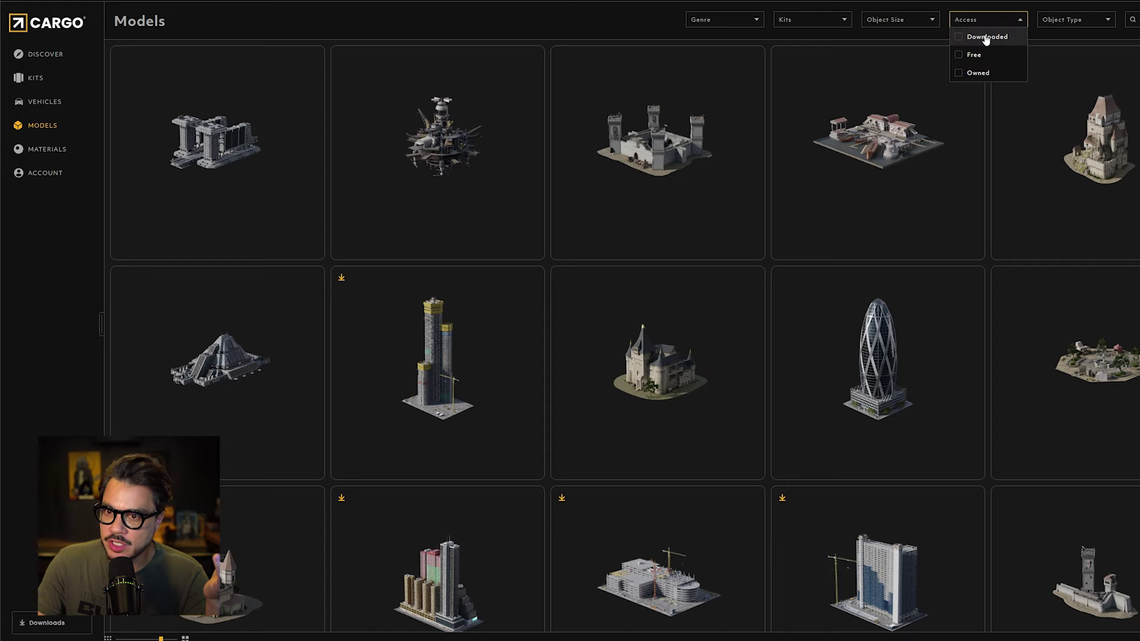
{"action": "left_click", "coordinate": [976, 37]}
{"action": "scroll", "coordinate": [730, 272], "scroll_direction": "down", "scroll_amount": 5}
{"action": "scroll", "coordinate": [734, 271], "scroll_direction": "up", "scroll_amount": 5}
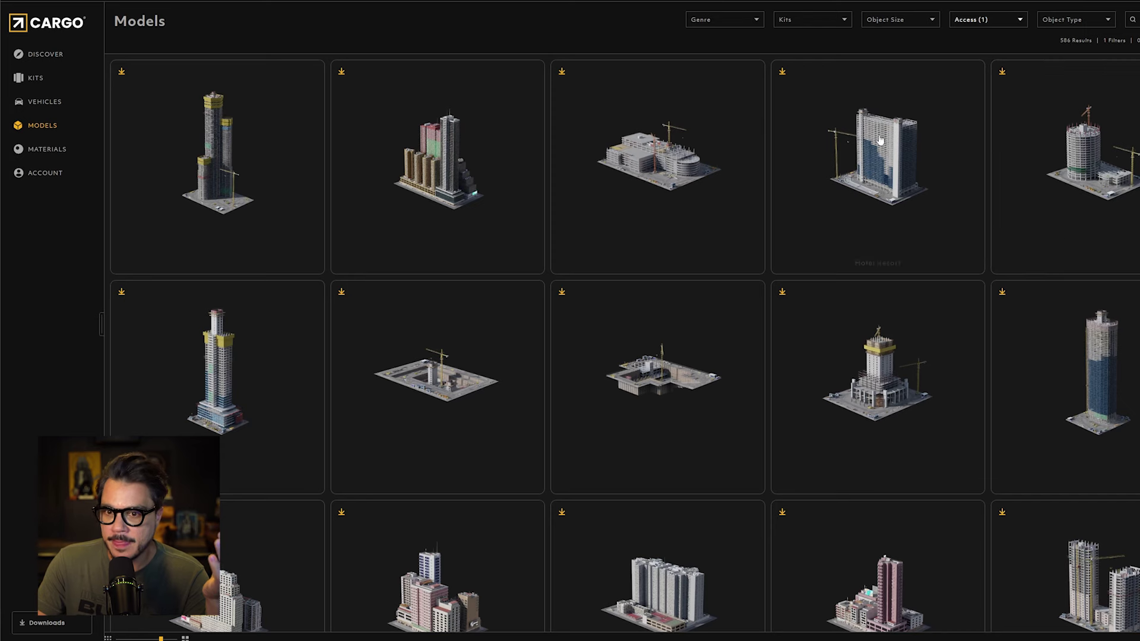
Step: Filter the downloaded models to the 1-5m object size, find the wooden decks, and select Deck C from Favelas
{"action": "left_click", "coordinate": [918, 24]}
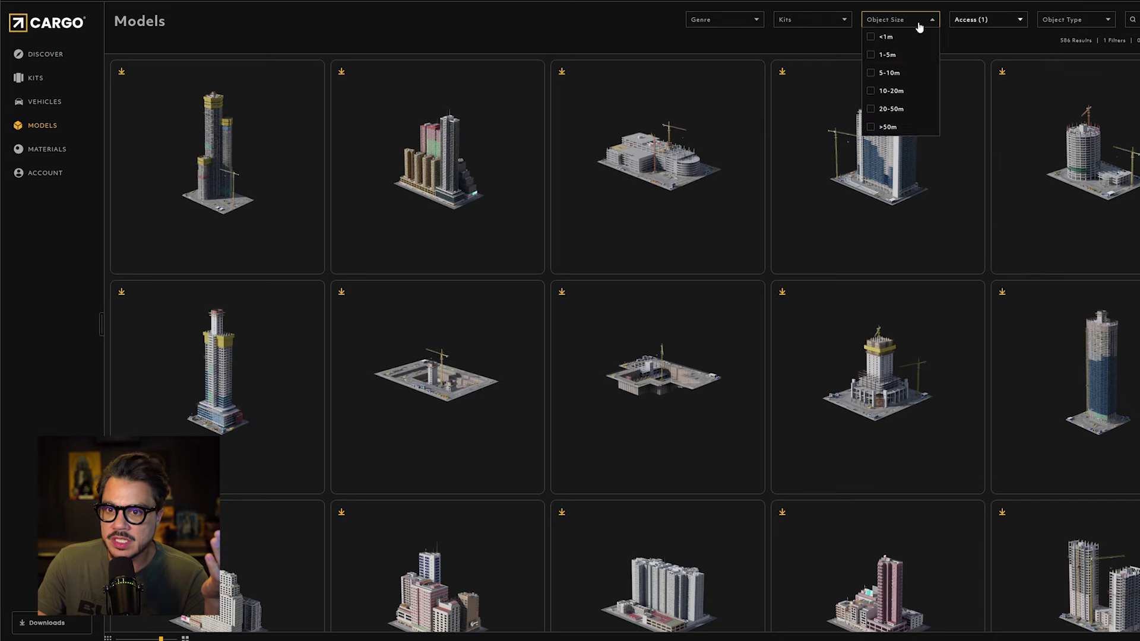
{"action": "left_click", "coordinate": [870, 55]}
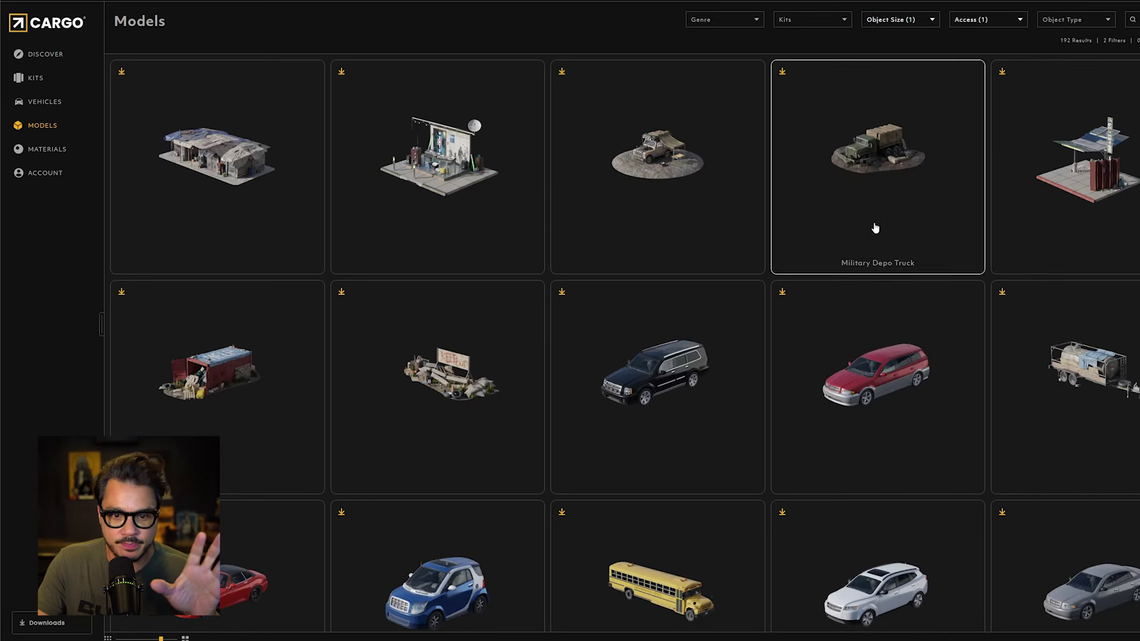
{"action": "scroll", "coordinate": [873, 225], "scroll_direction": "down", "scroll_amount": 7}
{"action": "scroll", "coordinate": [665, 249], "scroll_direction": "down", "scroll_amount": 15}
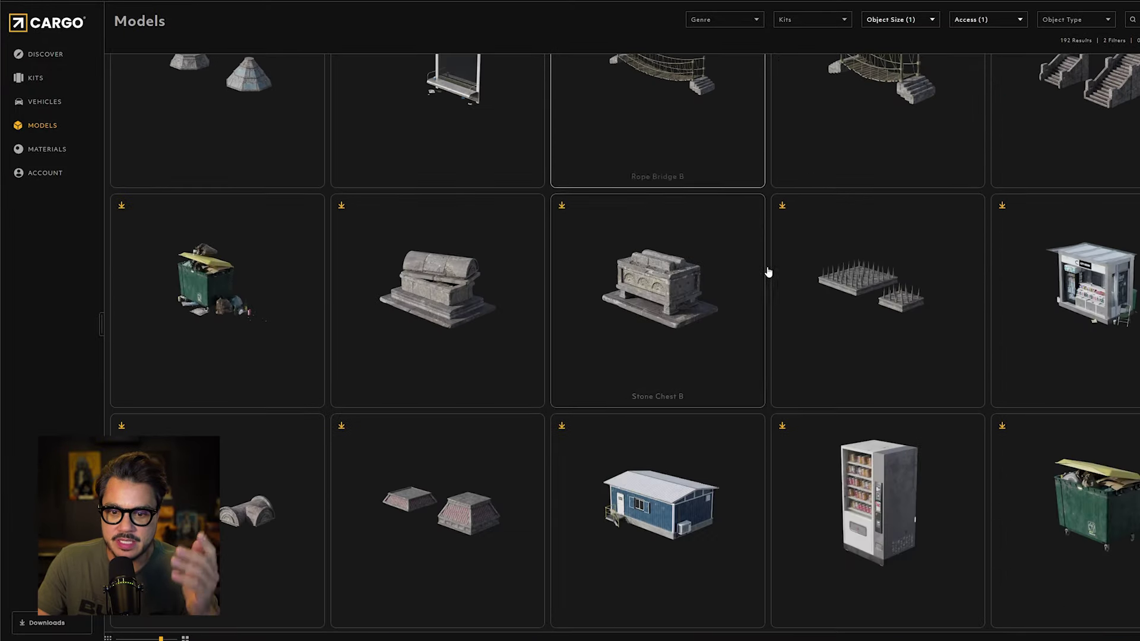
{"action": "scroll", "coordinate": [670, 240], "scroll_direction": "down", "scroll_amount": 10}
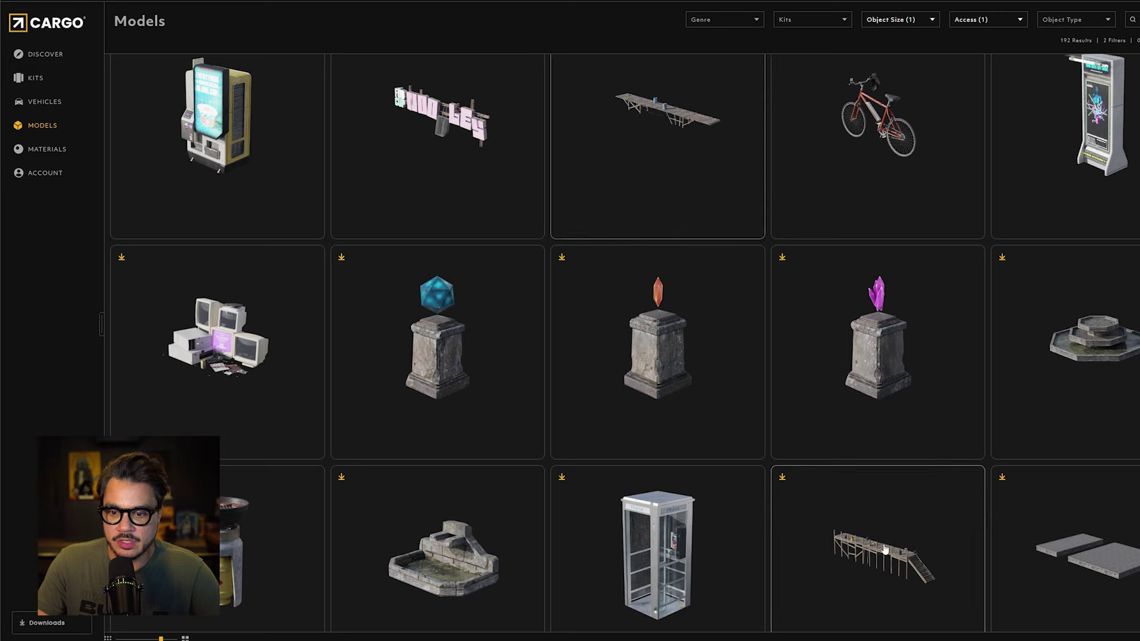
{"action": "left_click", "coordinate": [778, 484]}
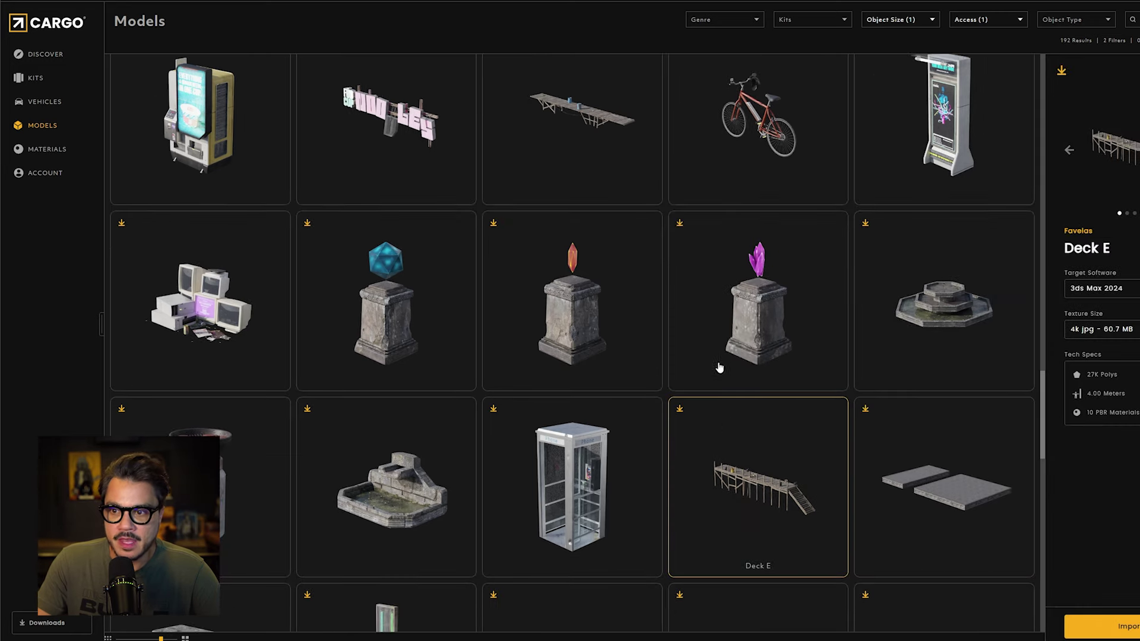
{"action": "left_click", "coordinate": [573, 112]}
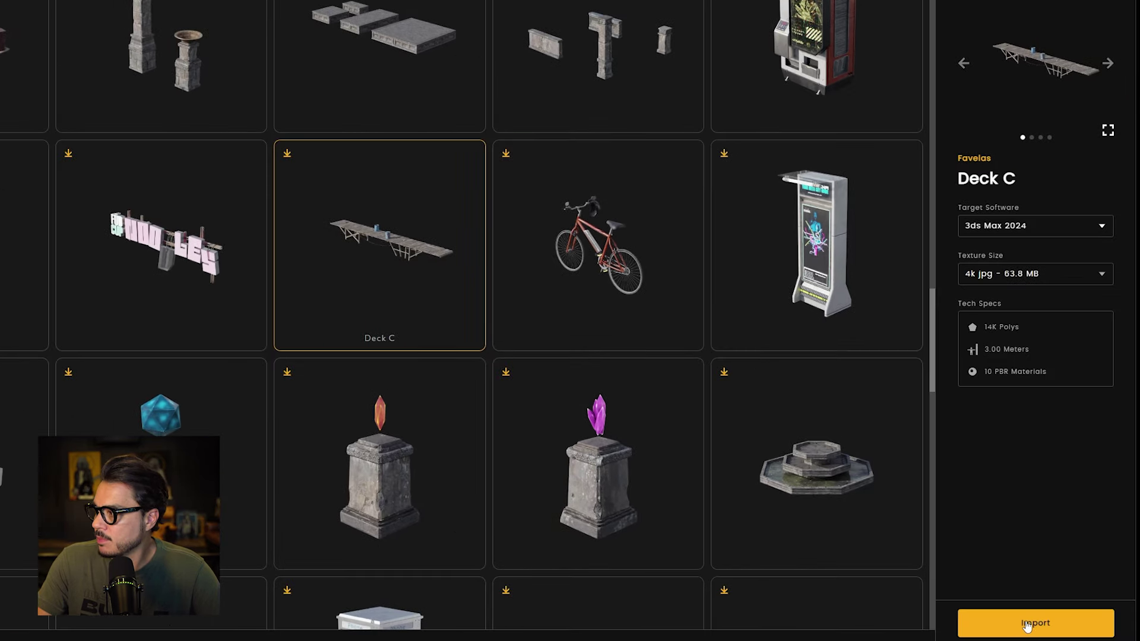
Step: Import Deck C into 3ds Max, frame it in the Perspective view, and clear the selection
{"action": "left_click", "coordinate": [1028, 626]}
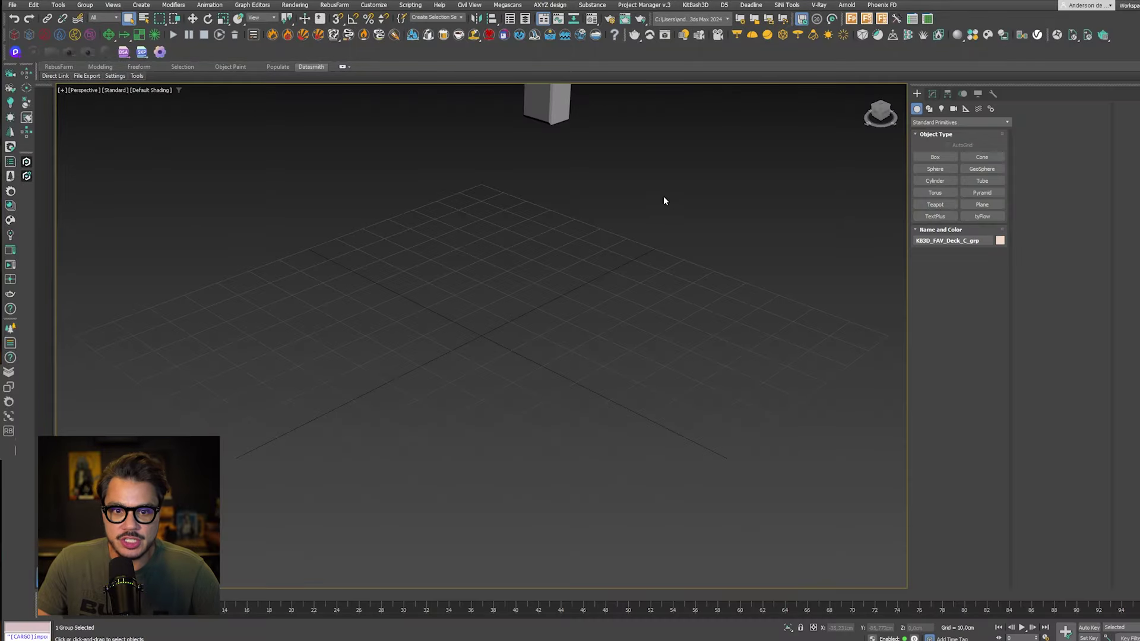
{"action": "key", "text": "z"}
{"action": "mouse_move", "coordinate": [555, 379]}
{"action": "middle_mouse_down", "text": "alt"}
{"action": "mouse_move", "coordinate": [561, 368]}
{"action": "mouse_move", "coordinate": [542, 363]}
{"action": "middle_mouse_up", "text": "alt"}
{"action": "left_click", "coordinate": [620, 400]}
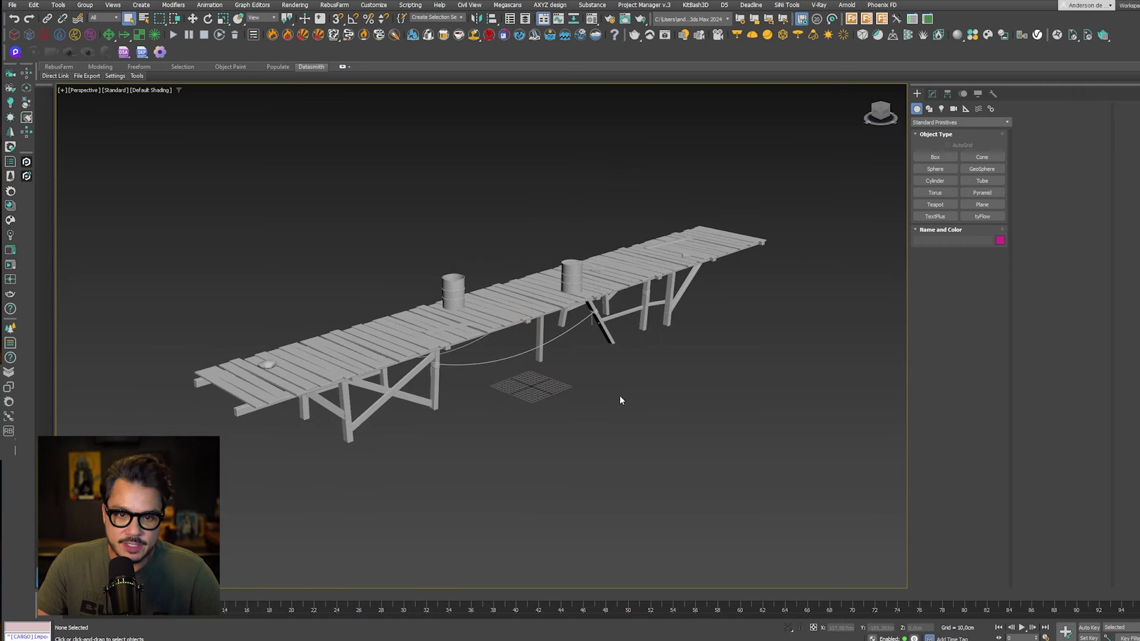
Step: Check the current renderer in Render Setup and examine the deck's KB3D_FAV material and its Concrete sub-material
{"action": "left_click", "coordinate": [609, 20]}
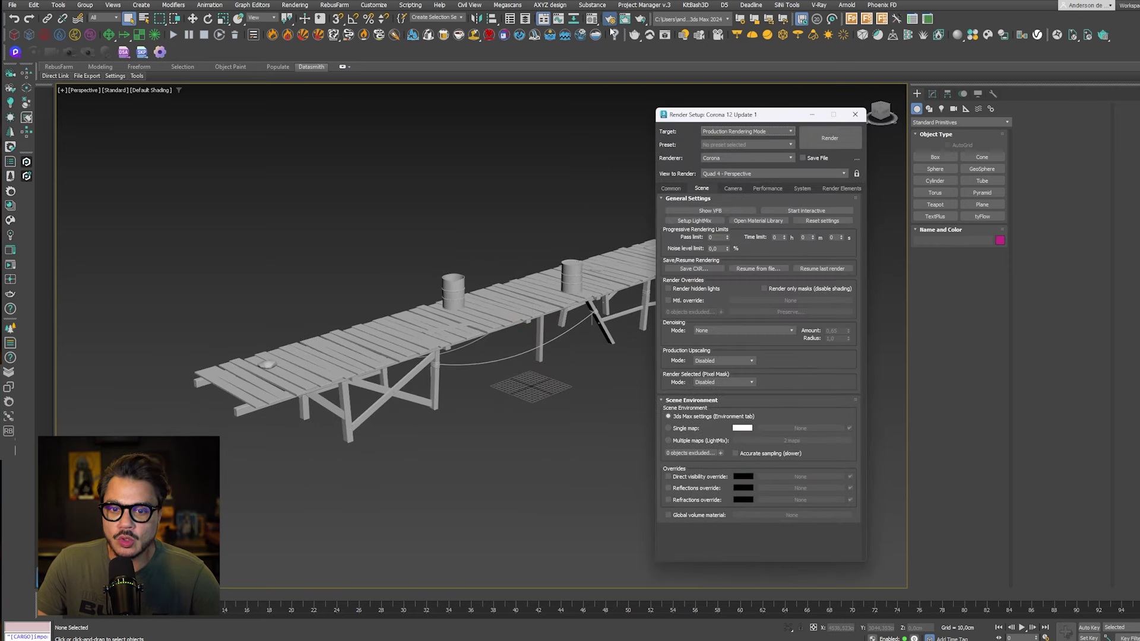
{"action": "left_click", "coordinate": [854, 114]}
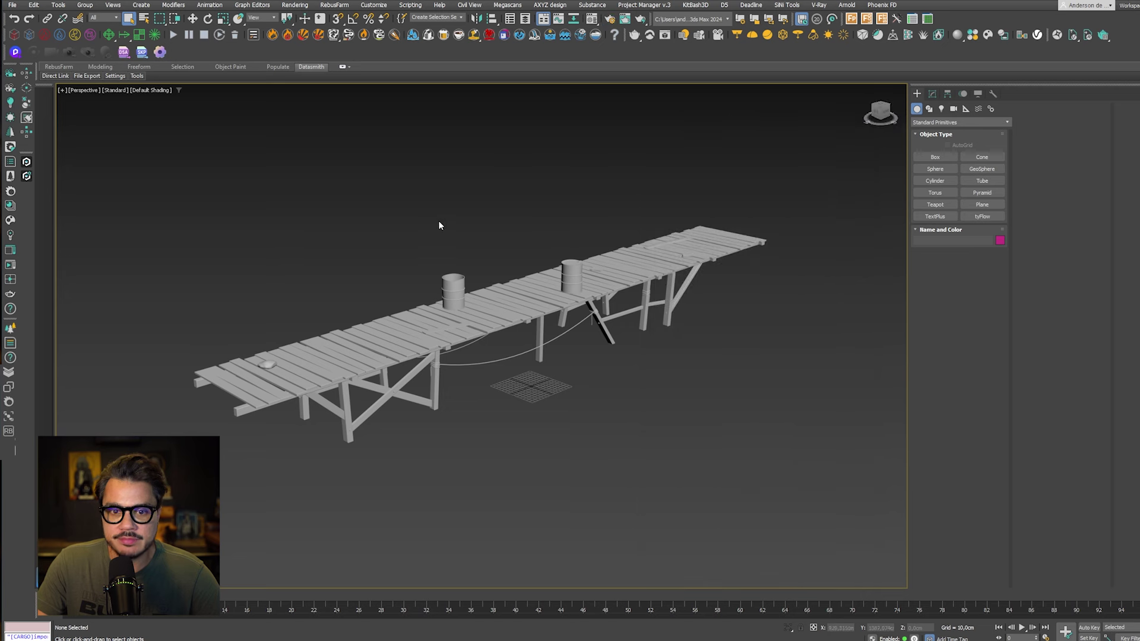
{"action": "key", "text": "m"}
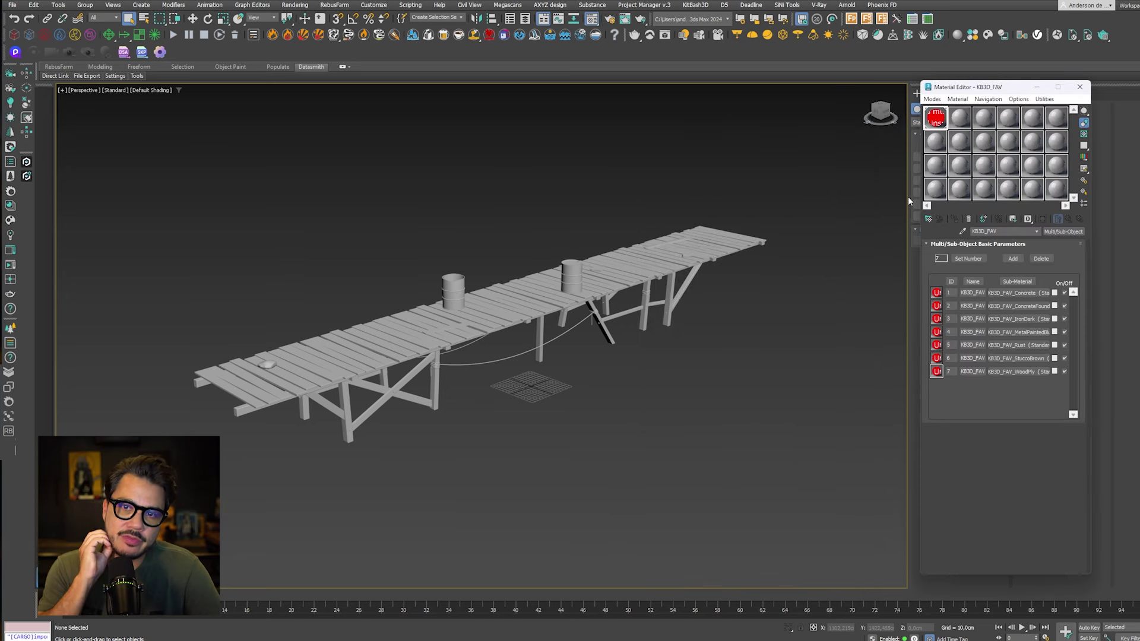
{"action": "left_click", "coordinate": [1023, 292]}
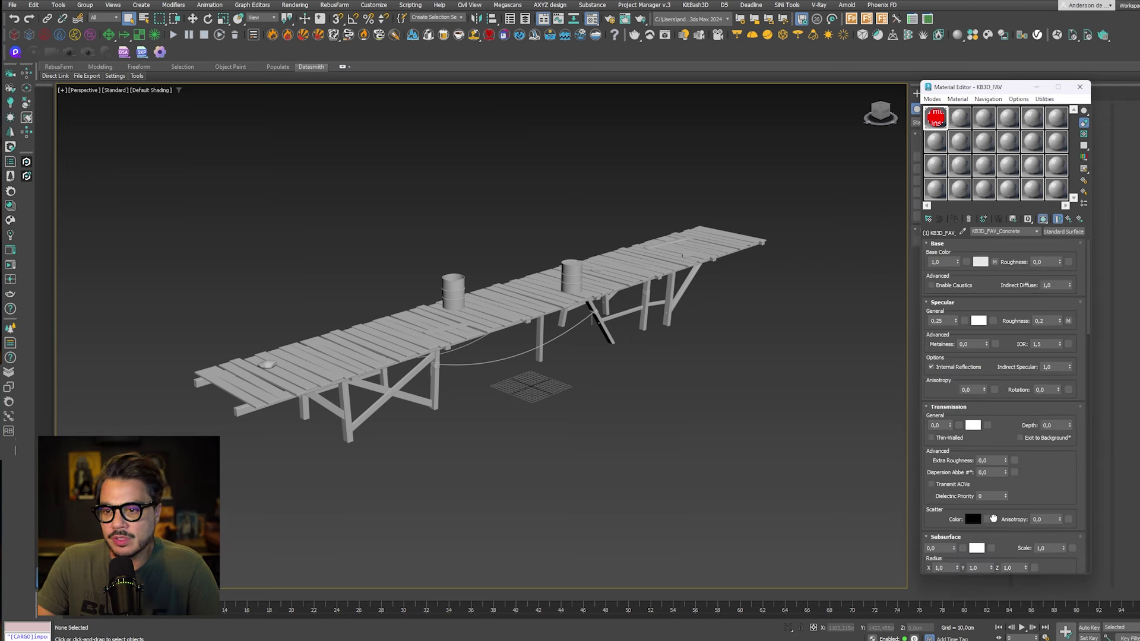
{"action": "left_click", "coordinate": [1062, 219]}
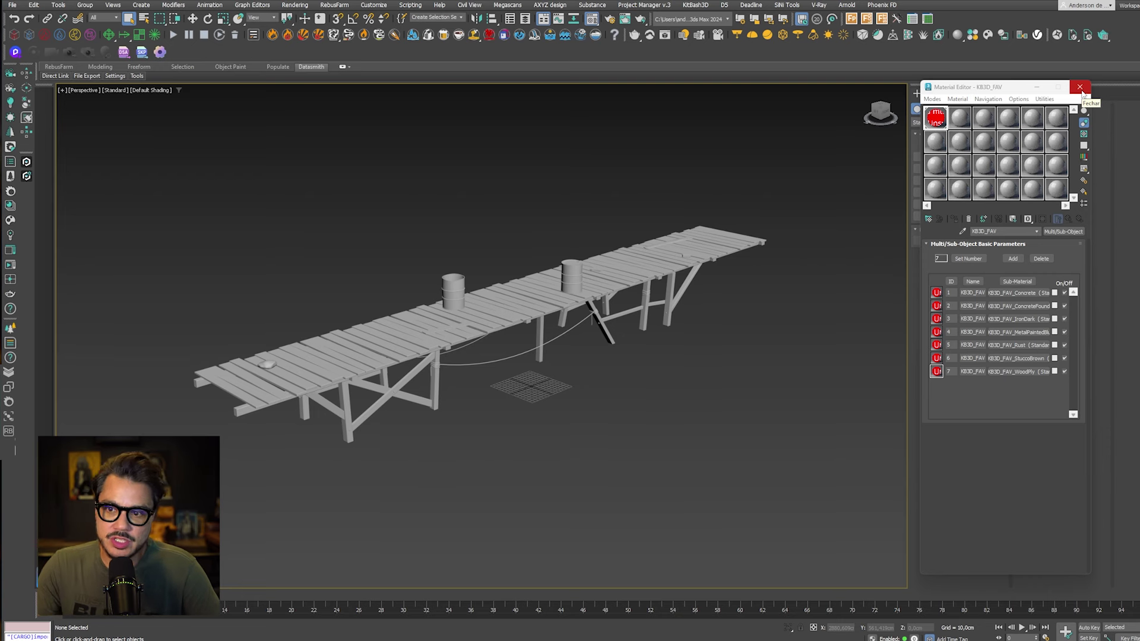
{"action": "left_click", "coordinate": [1079, 88]}
Step: Delete the imported deck from the scene and set the renderer to V-Ray 6 Update 1.2
{"action": "key", "text": "ctrl+a"}
{"action": "key", "text": "Delete"}
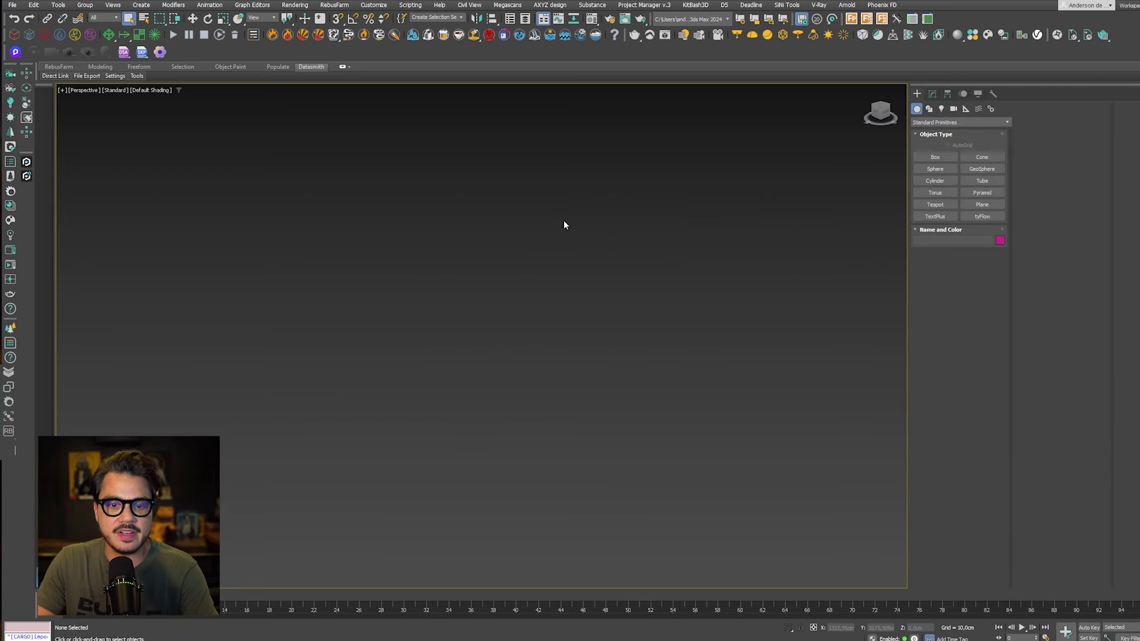
{"action": "key", "text": "F10"}
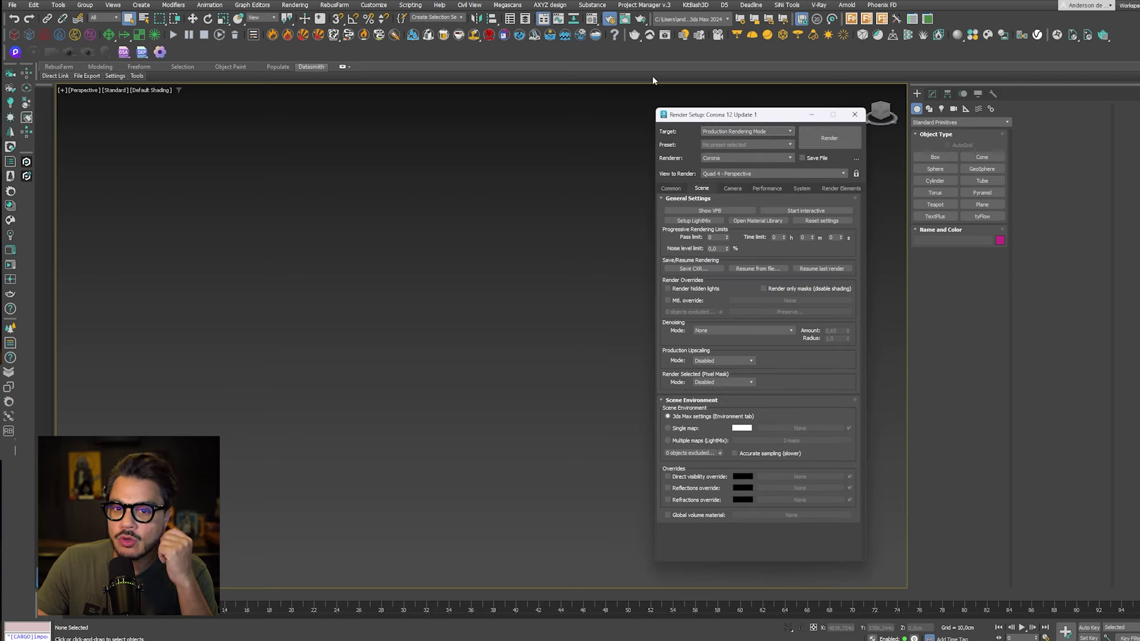
{"action": "left_click", "coordinate": [733, 145]}
{"action": "left_click", "coordinate": [731, 158]}
{"action": "left_click", "coordinate": [731, 158]}
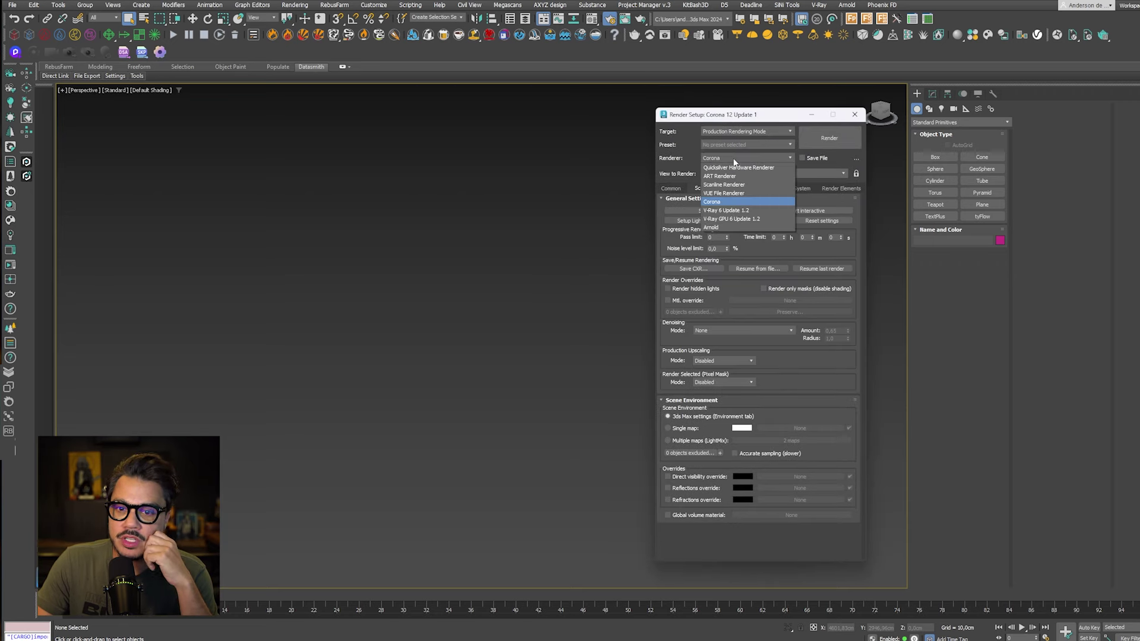
{"action": "left_click", "coordinate": [735, 212]}
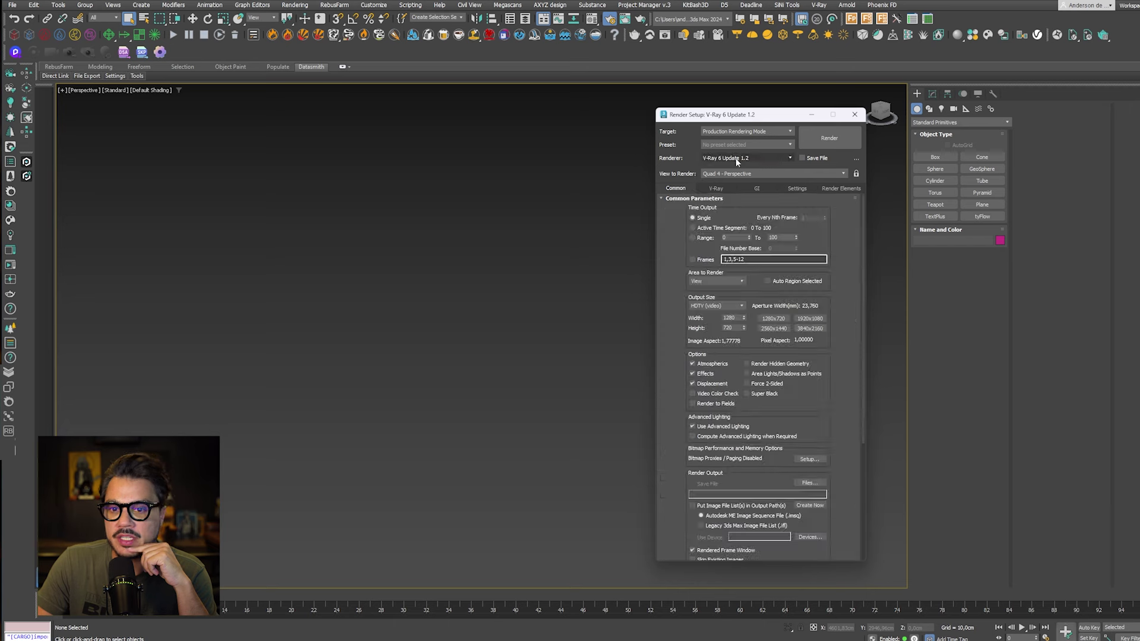
{"action": "left_click", "coordinate": [854, 114]}
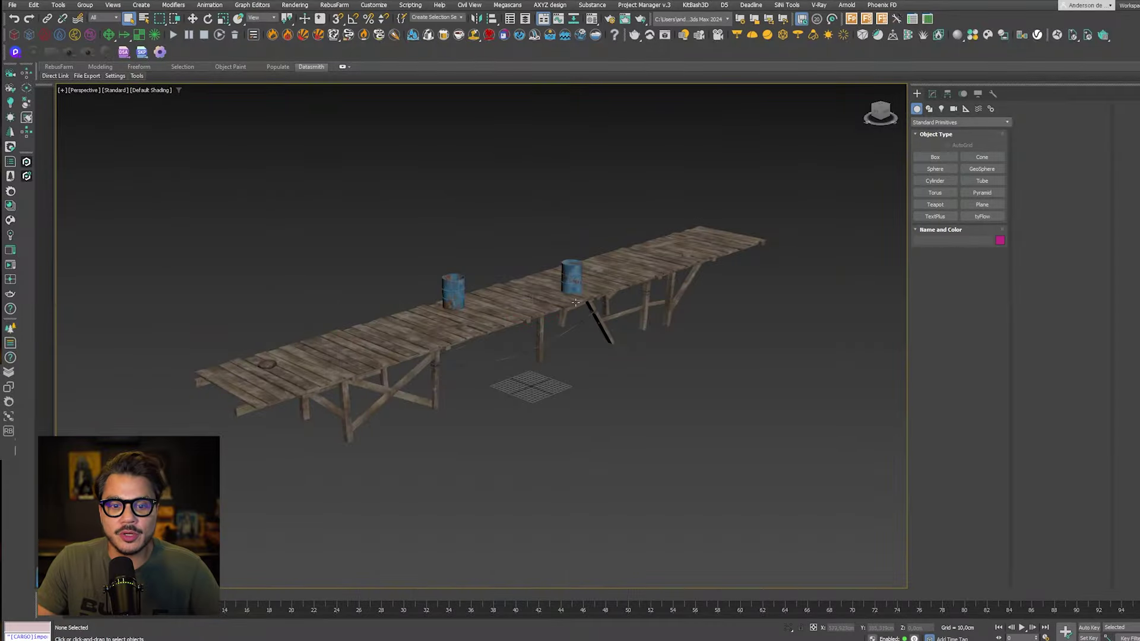
Step: Inspect the reimported deck's KB3D_FAV multi/sub-object material and its enlarged preview in the Material Editor
{"action": "scroll", "coordinate": [436, 326], "scroll_direction": "up", "scroll_amount": 2}
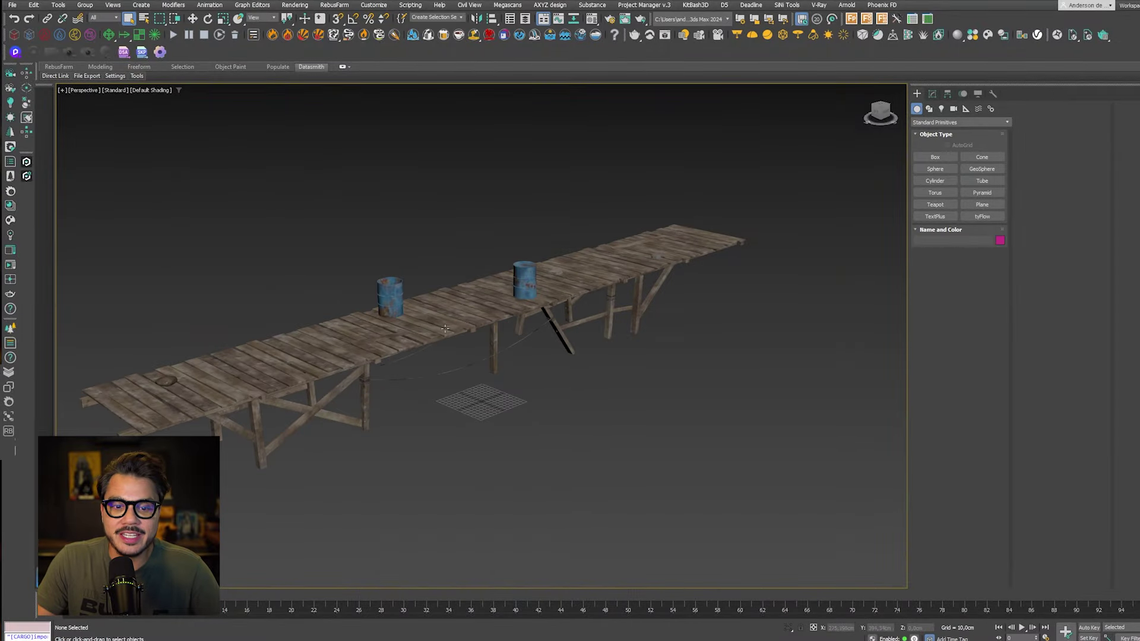
{"action": "left_click", "coordinate": [596, 416]}
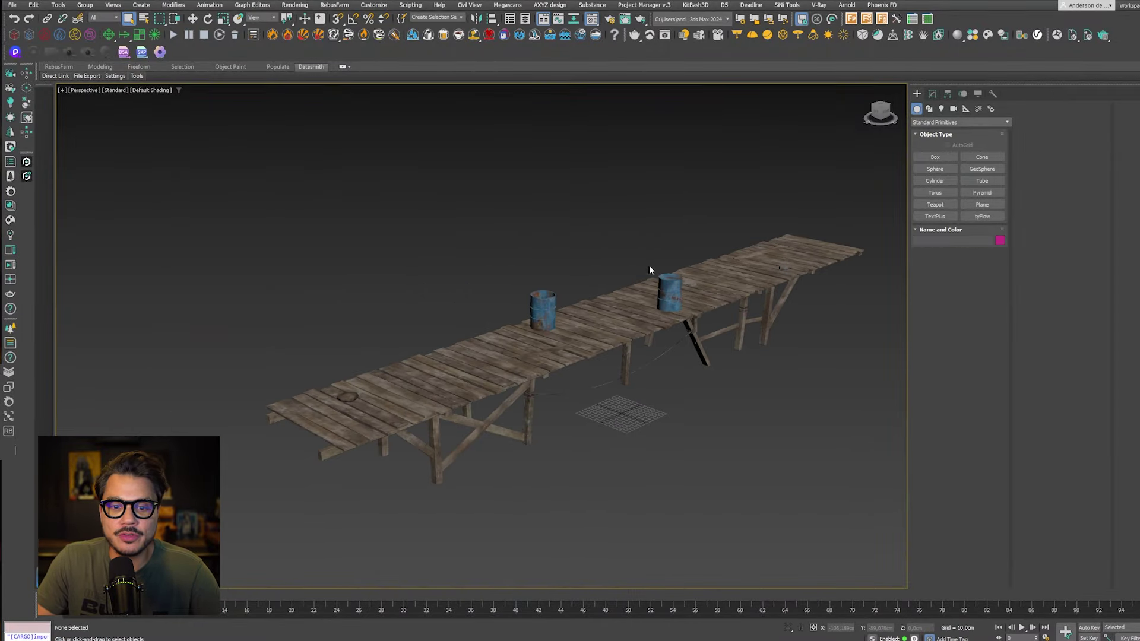
{"action": "key", "text": "m"}
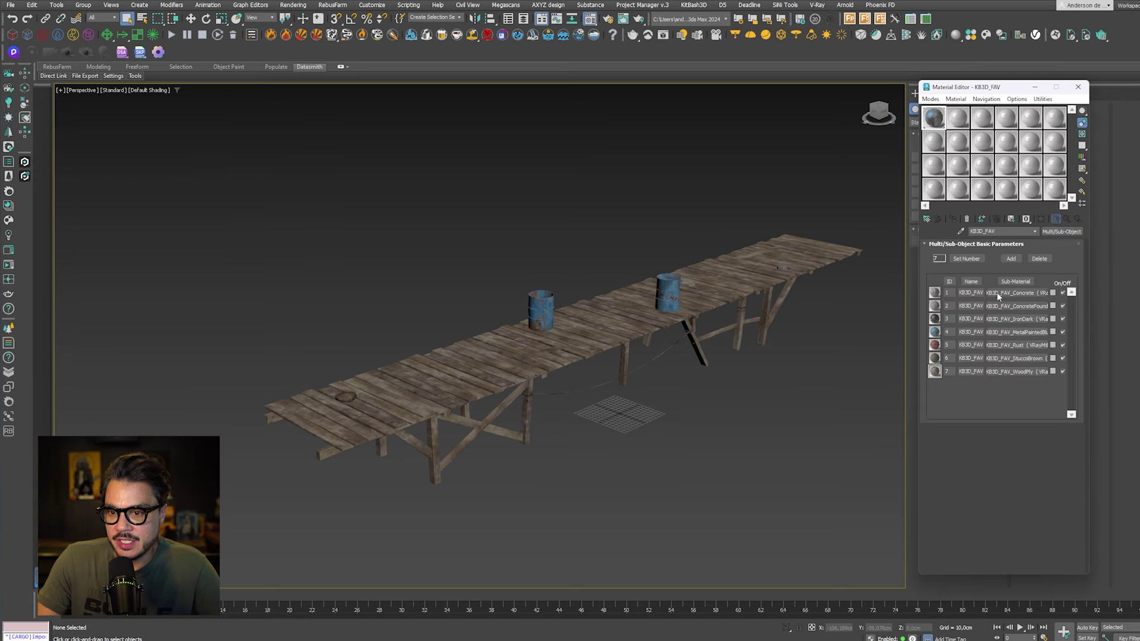
{"action": "double_click", "coordinate": [933, 120]}
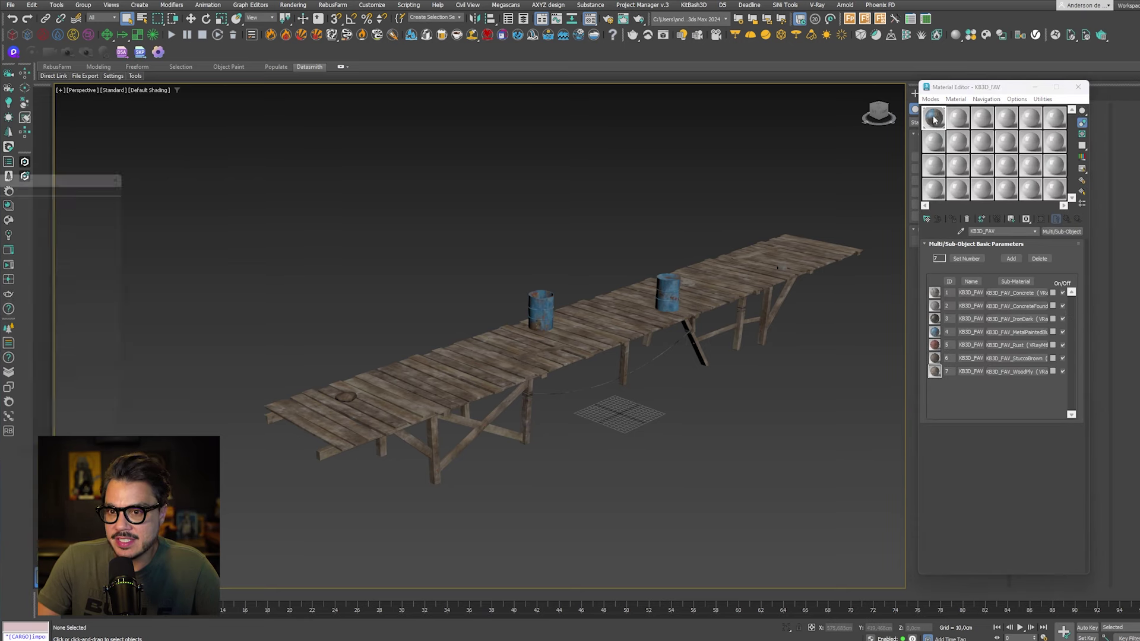
{"action": "left_click_drag", "start_coordinate": [33, 166], "coordinate": [658, 140]}
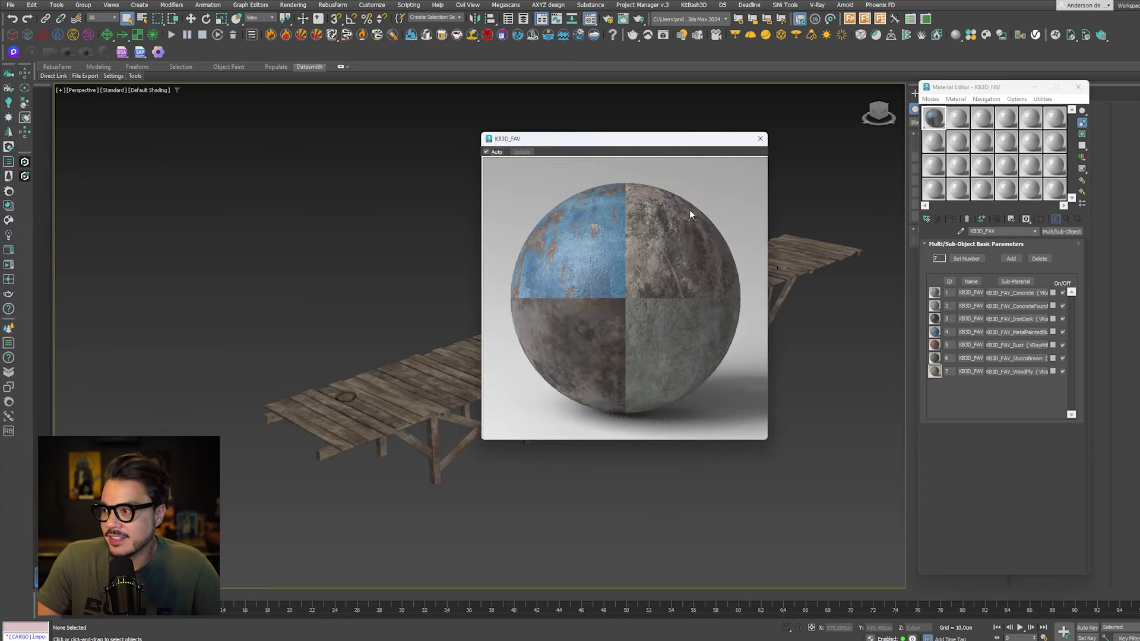
{"action": "left_click", "coordinate": [760, 138]}
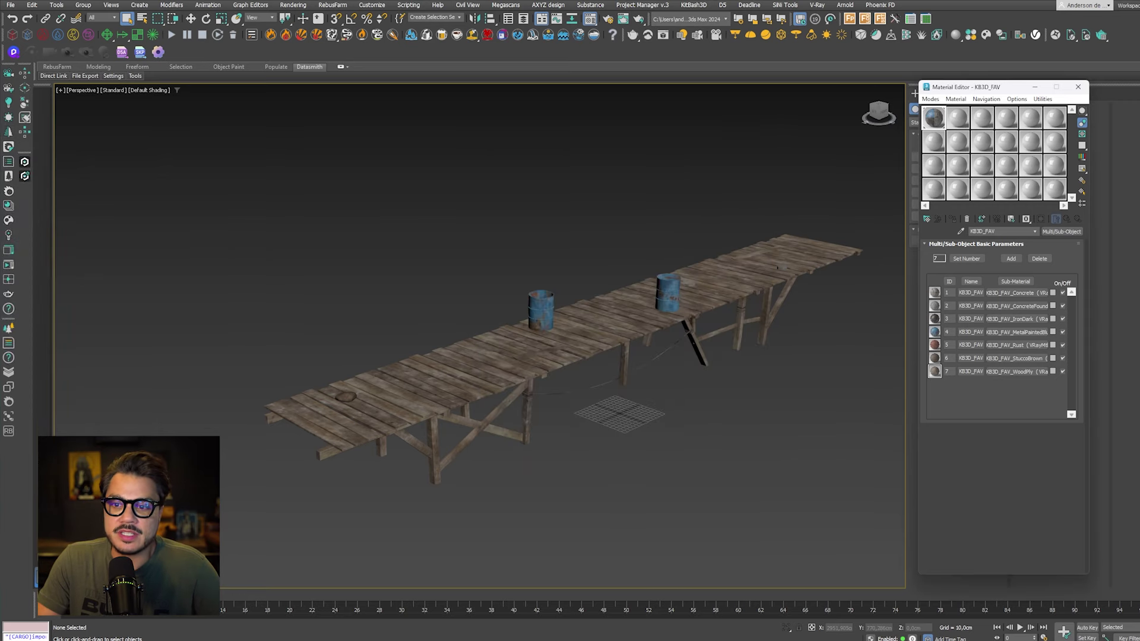
{"action": "left_click", "coordinate": [1079, 87]}
Step: Set the production renderer to Corona in Render Setup
{"action": "left_click", "coordinate": [610, 21]}
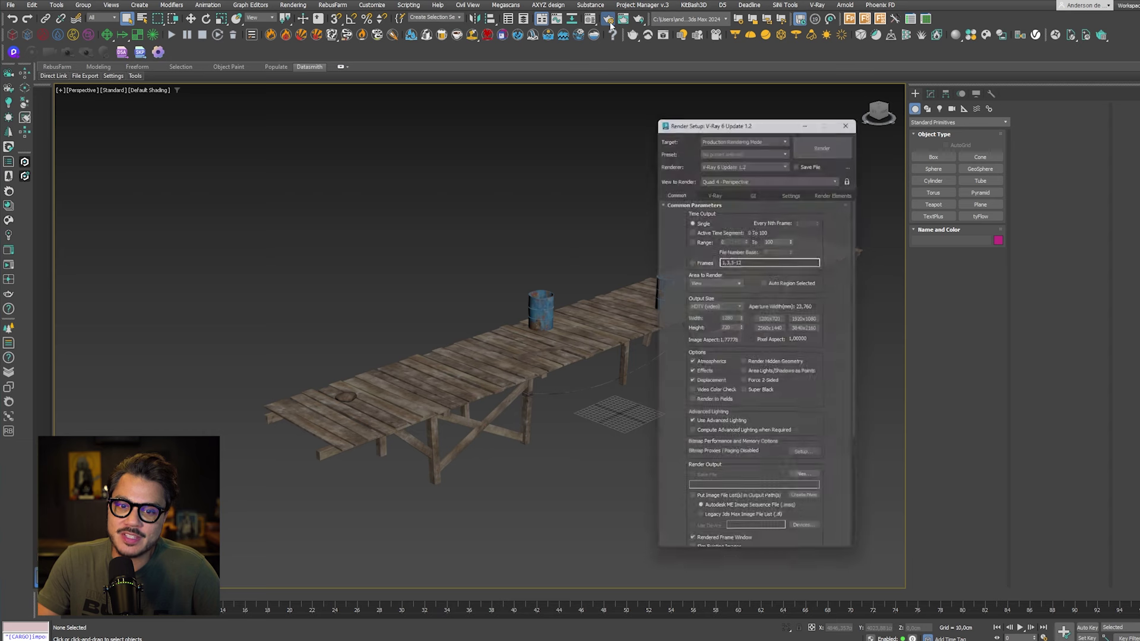
{"action": "left_click", "coordinate": [757, 159]}
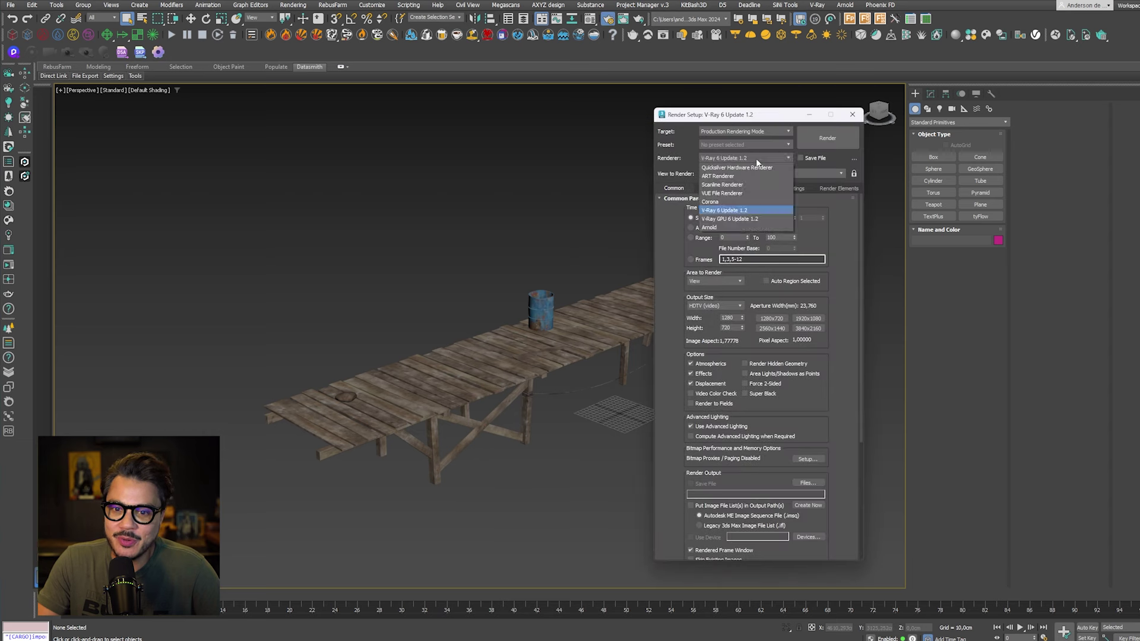
{"action": "left_click", "coordinate": [722, 202]}
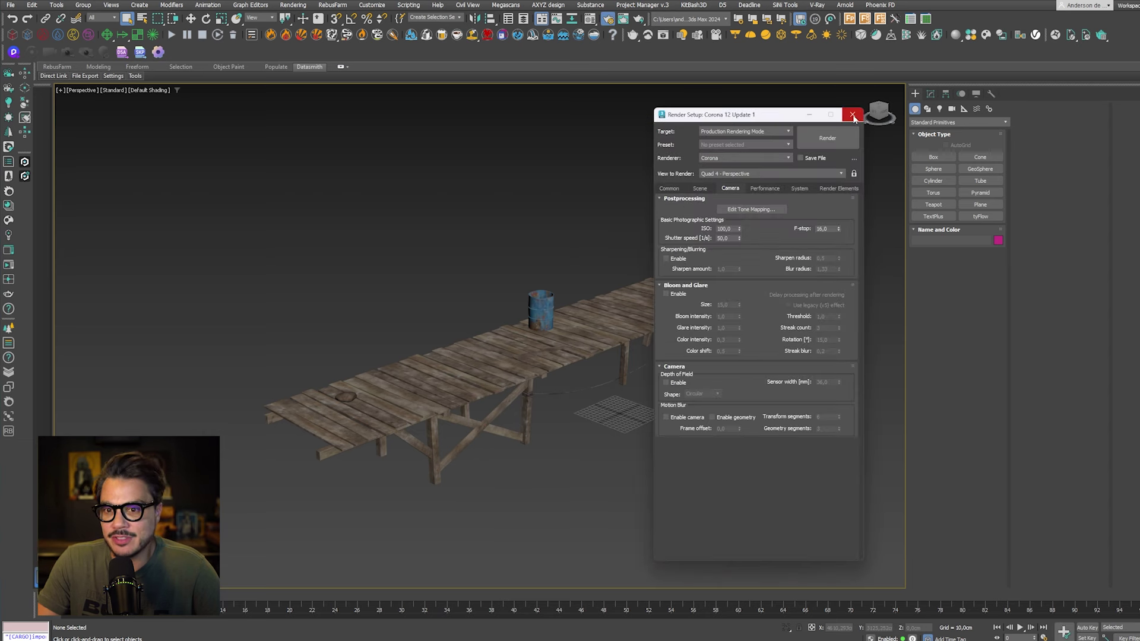
{"action": "left_click", "coordinate": [852, 115]}
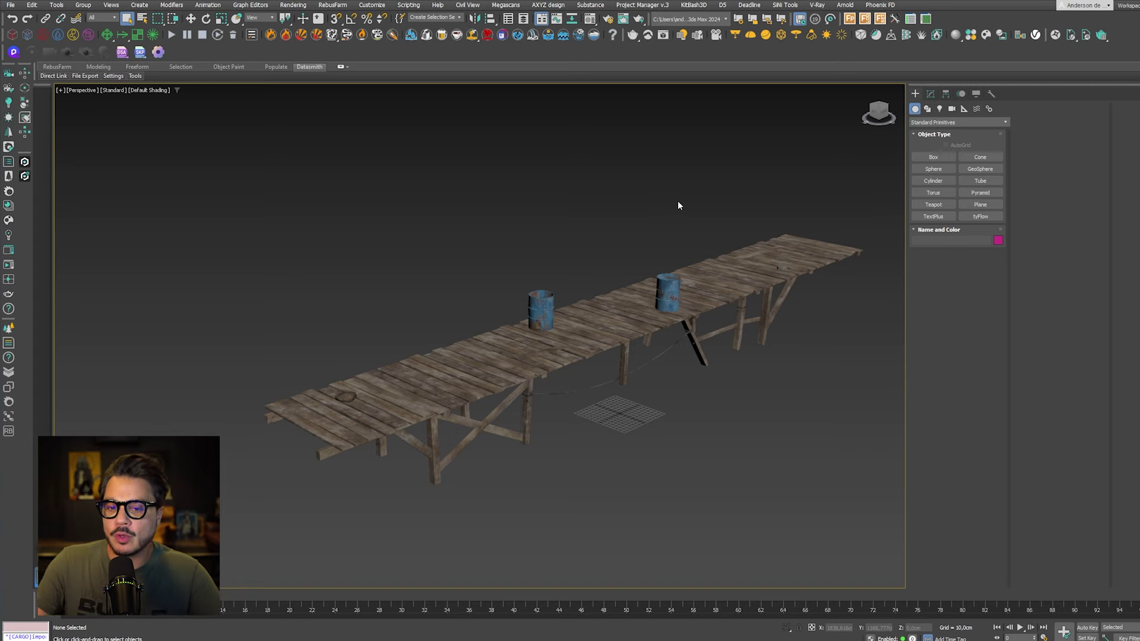
{"action": "left_click", "coordinate": [739, 334]}
{"action": "middle_click_drag", "start_coordinate": [739, 334], "coordinate": [621, 371]}
{"action": "left_click", "coordinate": [621, 371]}
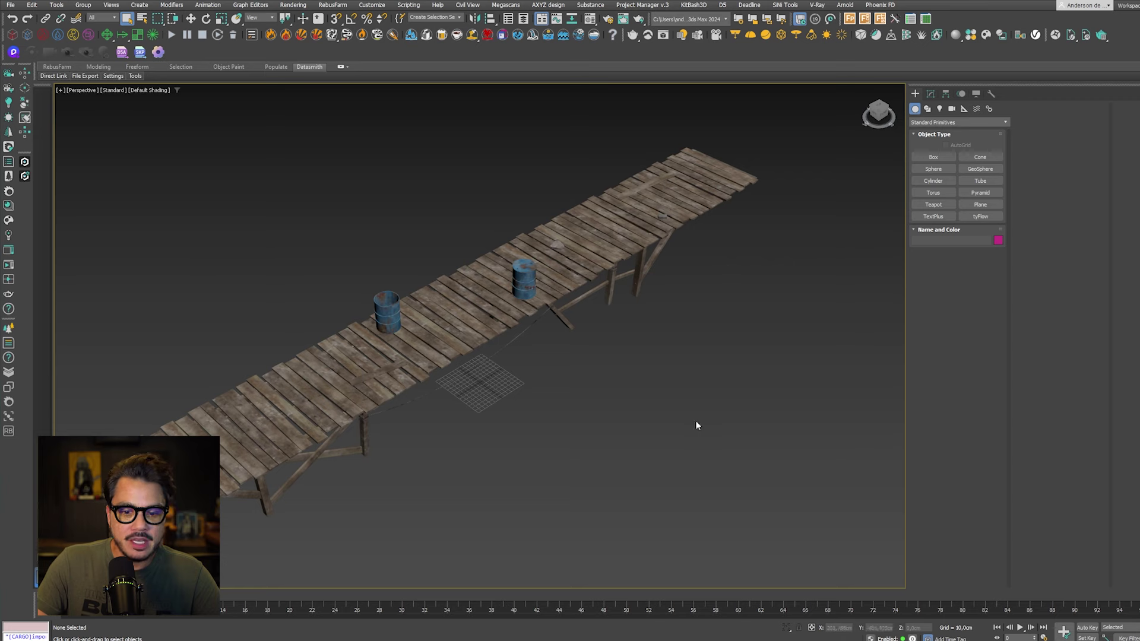
{"action": "middle_click_drag", "start_coordinate": [707, 430], "coordinate": [340, 365], "text": "alt"}
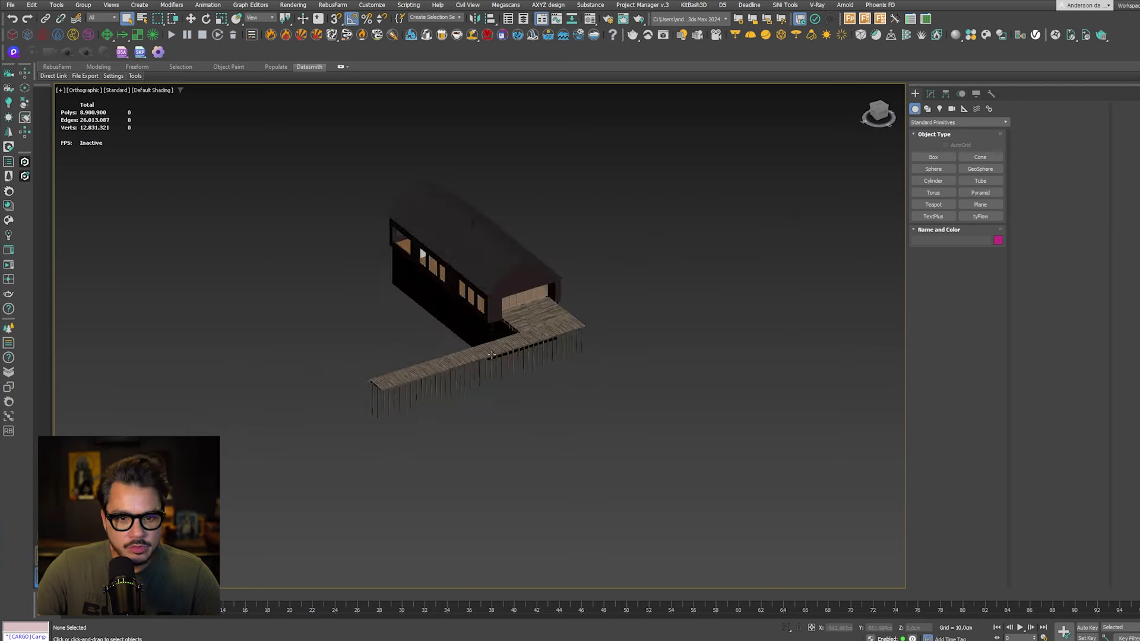
Step: Unhide all hidden objects in the lake cabin scene
{"action": "middle_click_drag", "start_coordinate": [492, 355], "coordinate": [670, 363], "text": "alt"}
{"action": "left_click", "coordinate": [975, 93]}
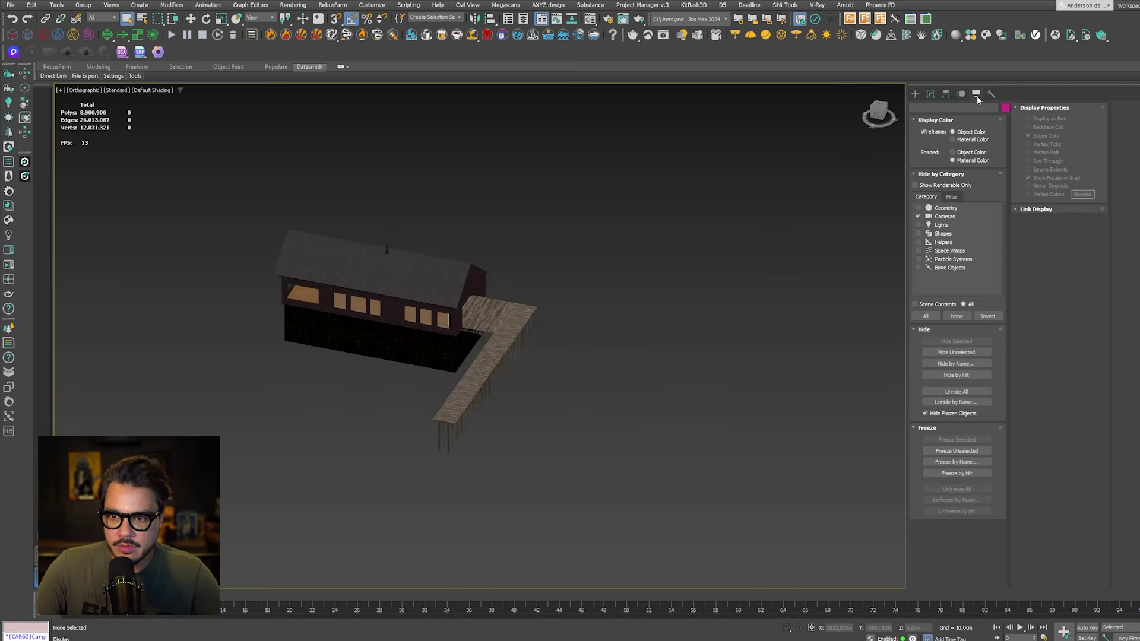
{"action": "left_click", "coordinate": [957, 392]}
Step: Examine the cabin, its wooden pier, the lake surface and the surrounding terrain from several distances
{"action": "middle_click_drag", "start_coordinate": [522, 362], "coordinate": [561, 367], "text": "alt"}
{"action": "middle_click_drag", "start_coordinate": [631, 355], "coordinate": [539, 367]}
{"action": "scroll", "coordinate": [540, 359], "scroll_direction": "up", "scroll_amount": 2}
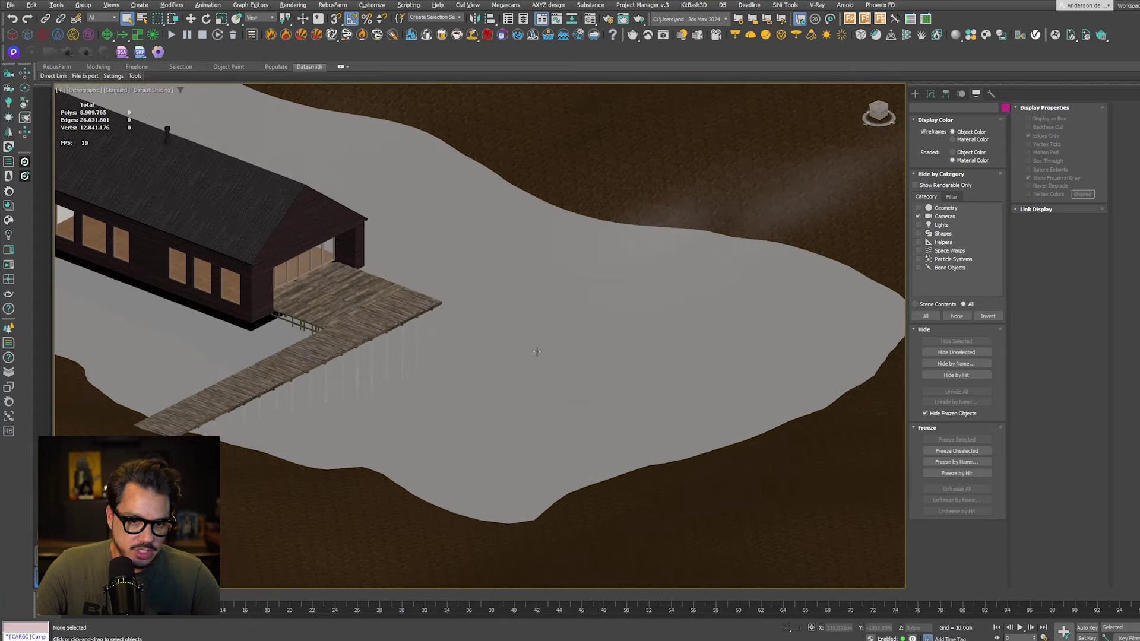
{"action": "scroll", "coordinate": [539, 347], "scroll_direction": "down", "scroll_amount": 3}
{"action": "scroll", "coordinate": [688, 362], "scroll_direction": "up", "scroll_amount": 6}
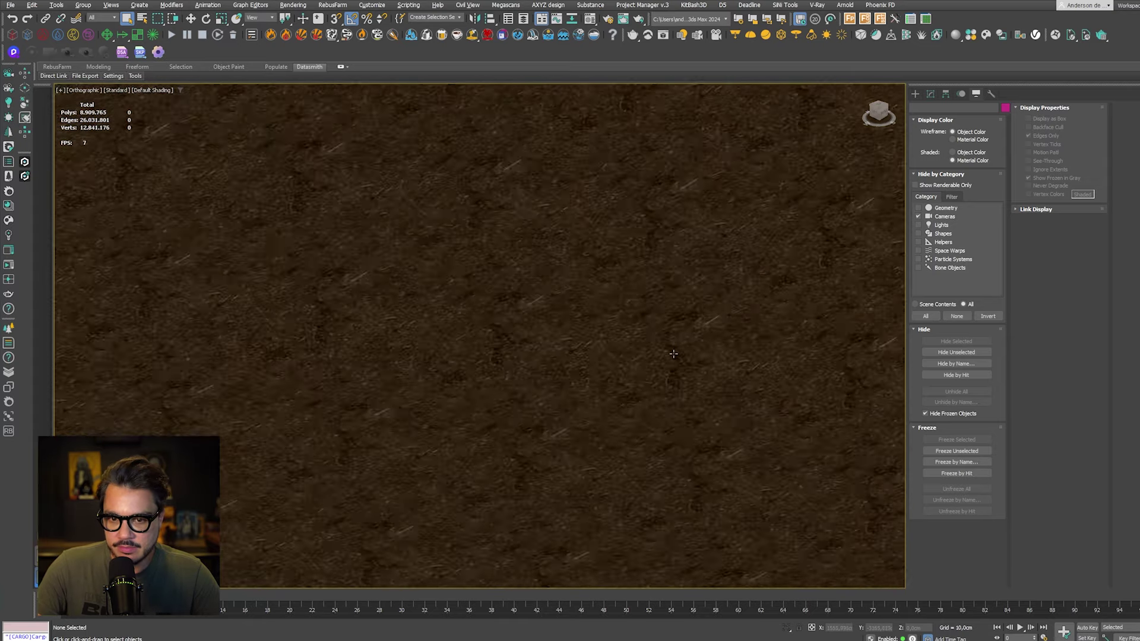
{"action": "scroll", "coordinate": [600, 350], "scroll_direction": "down", "scroll_amount": 4}
{"action": "middle_click_drag", "start_coordinate": [597, 375], "coordinate": [607, 377]}
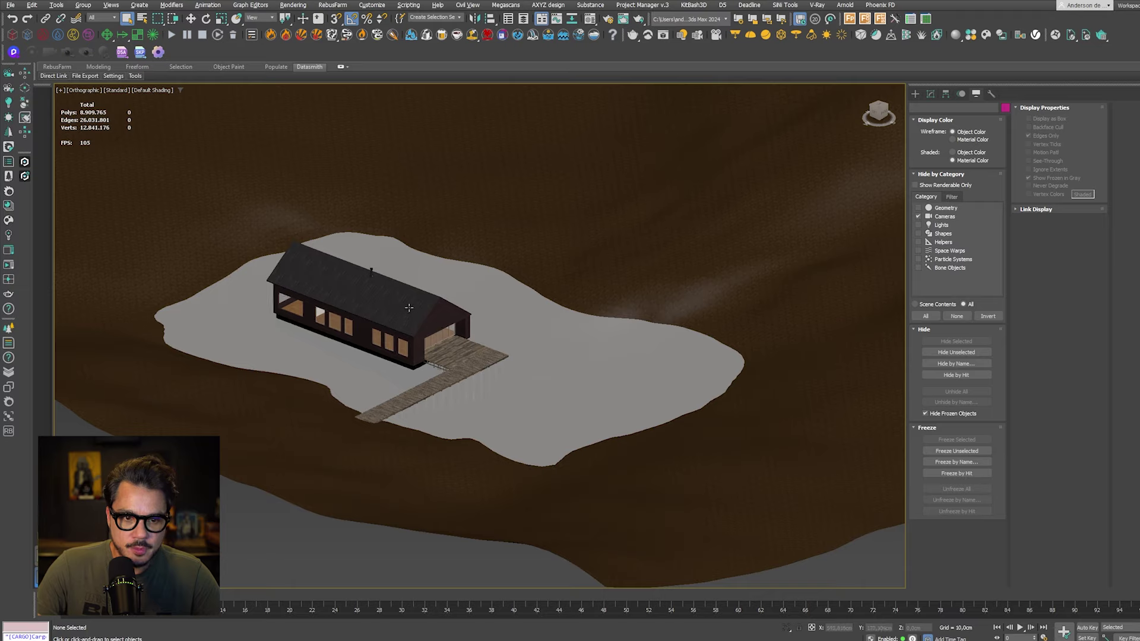
{"action": "scroll", "coordinate": [607, 377], "scroll_direction": "up", "scroll_amount": 5}
{"action": "scroll", "coordinate": [531, 387], "scroll_direction": "down", "scroll_amount": 3}
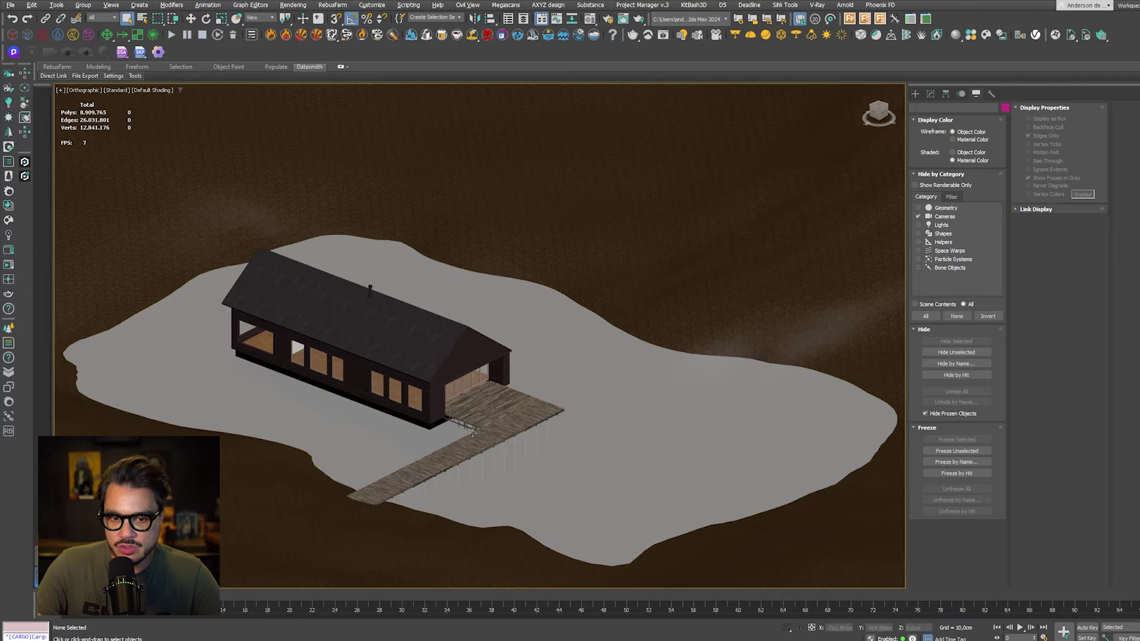
{"action": "scroll", "coordinate": [471, 433], "scroll_direction": "down", "scroll_amount": 2}
{"action": "scroll", "coordinate": [451, 386], "scroll_direction": "up", "scroll_amount": 6}
{"action": "scroll", "coordinate": [565, 365], "scroll_direction": "down", "scroll_amount": 4}
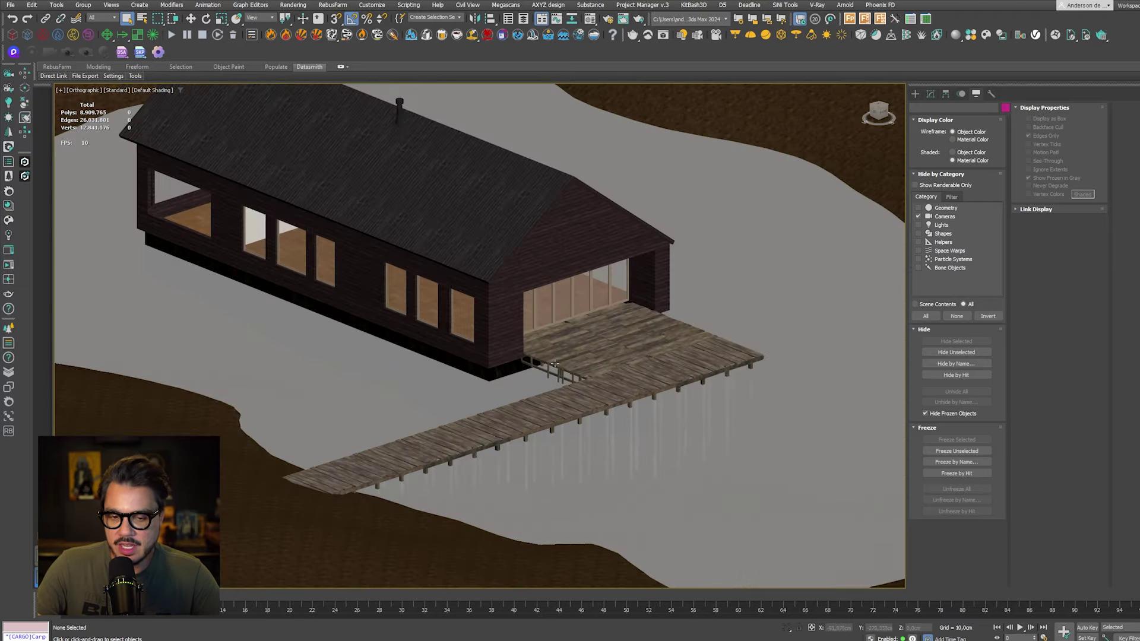
Step: Select the AGUA LAGO water surface with the Move tool to check its extent, and clear the selection
{"action": "middle_click_drag", "start_coordinate": [663, 320], "coordinate": [578, 279]}
{"action": "scroll", "coordinate": [534, 334], "scroll_direction": "down", "scroll_amount": 5}
{"action": "scroll", "coordinate": [597, 307], "scroll_direction": "up", "scroll_amount": 1}
{"action": "left_click", "coordinate": [787, 207]}
{"action": "key", "text": "w"}
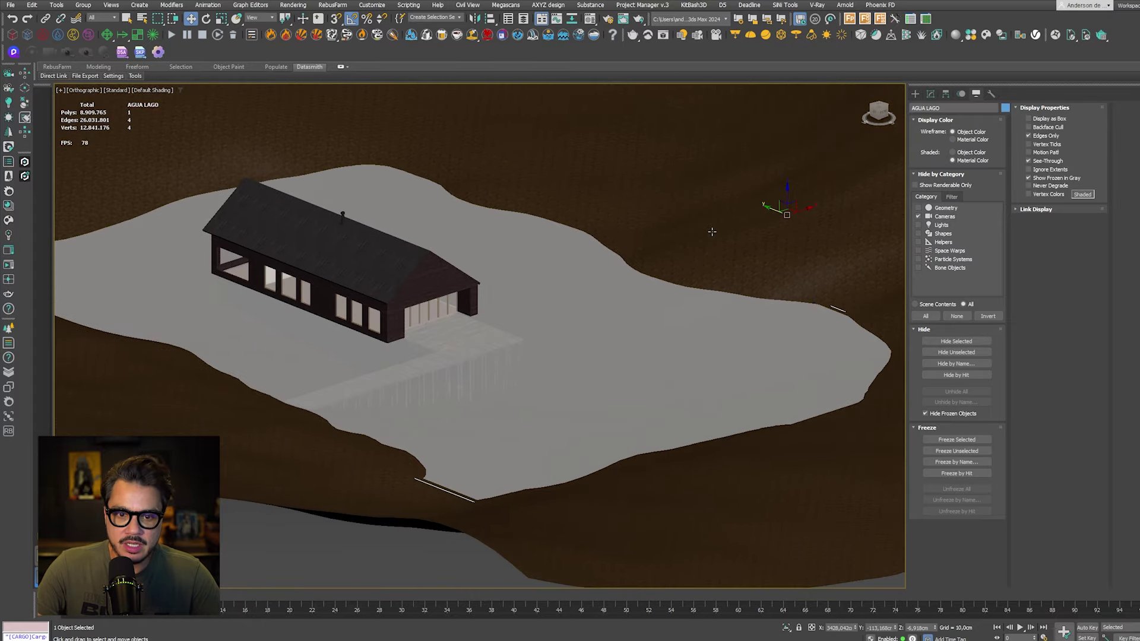
{"action": "scroll", "coordinate": [473, 415], "scroll_direction": "down", "scroll_amount": 4}
{"action": "left_click", "coordinate": [472, 416]}
Step: Find the Chaos Scatter objects beside the terrain and show the modifier parameters of Chaos Scatter FLORESTA
{"action": "middle_click_drag", "start_coordinate": [679, 401], "coordinate": [521, 407], "text": "alt"}
{"action": "scroll", "coordinate": [712, 445], "scroll_direction": "down", "scroll_amount": 3}
{"action": "scroll", "coordinate": [547, 381], "scroll_direction": "up", "scroll_amount": 4}
{"action": "key", "text": "t"}
{"action": "scroll", "coordinate": [521, 407], "scroll_direction": "up", "scroll_amount": 2}
{"action": "scroll", "coordinate": [517, 415], "scroll_direction": "up", "scroll_amount": 2}
{"action": "scroll", "coordinate": [512, 419], "scroll_direction": "up", "scroll_amount": 3}
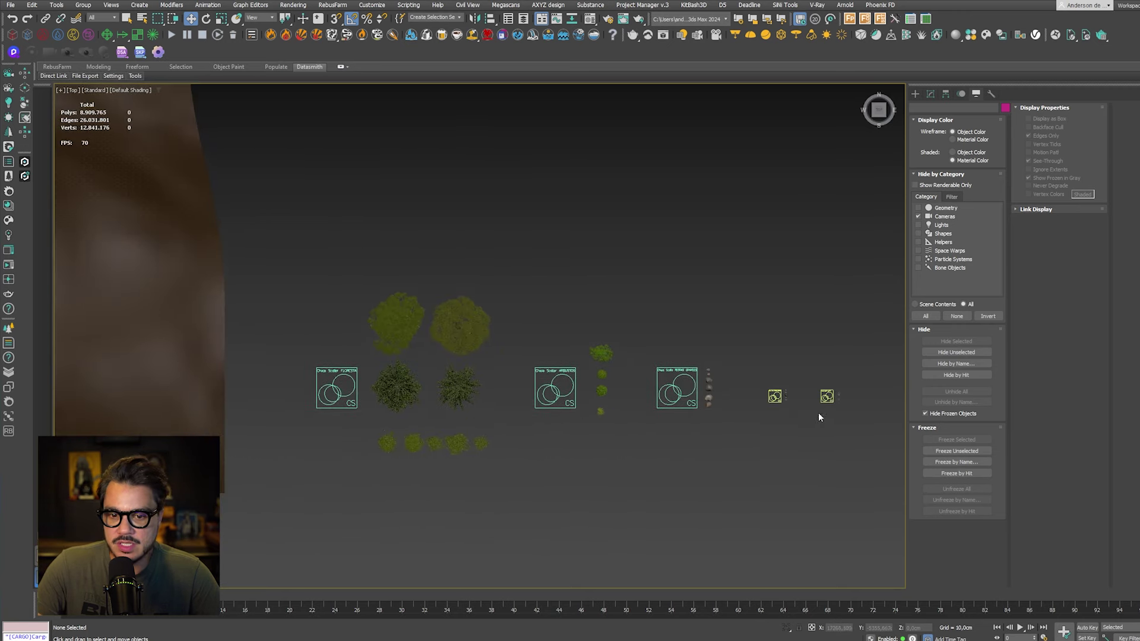
{"action": "scroll", "coordinate": [356, 407], "scroll_direction": "up", "scroll_amount": 3}
{"action": "scroll", "coordinate": [333, 234], "scroll_direction": "up", "scroll_amount": 4}
{"action": "middle_click_drag", "start_coordinate": [333, 234], "coordinate": [340, 394]}
{"action": "scroll", "coordinate": [319, 301], "scroll_direction": "down", "scroll_amount": 5}
{"action": "left_click", "coordinate": [339, 326]}
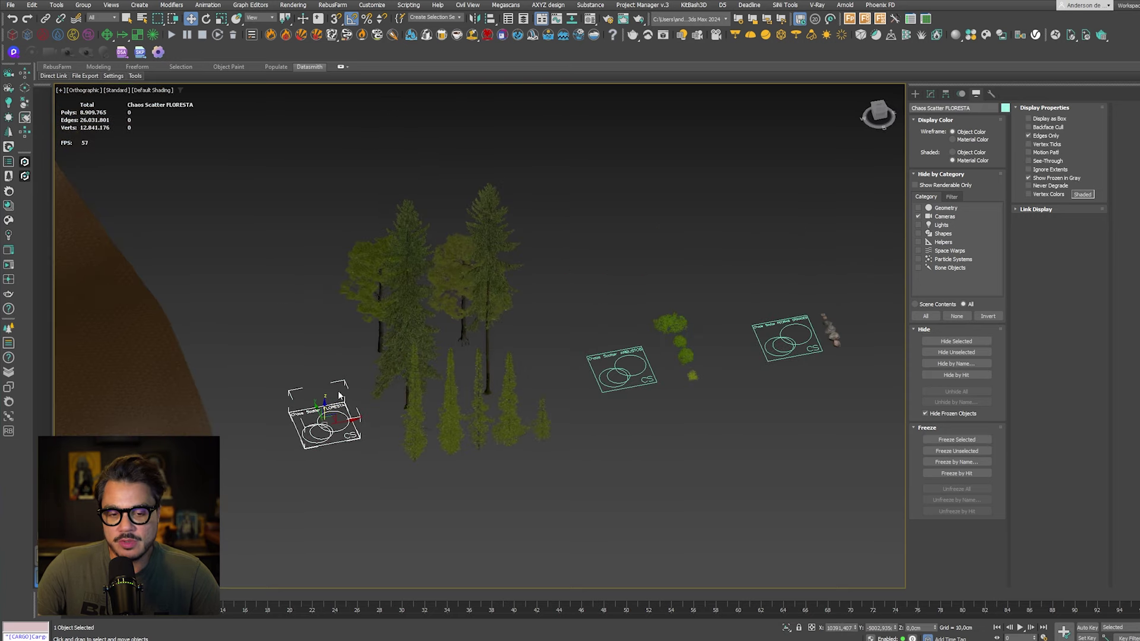
{"action": "left_click", "coordinate": [931, 95]}
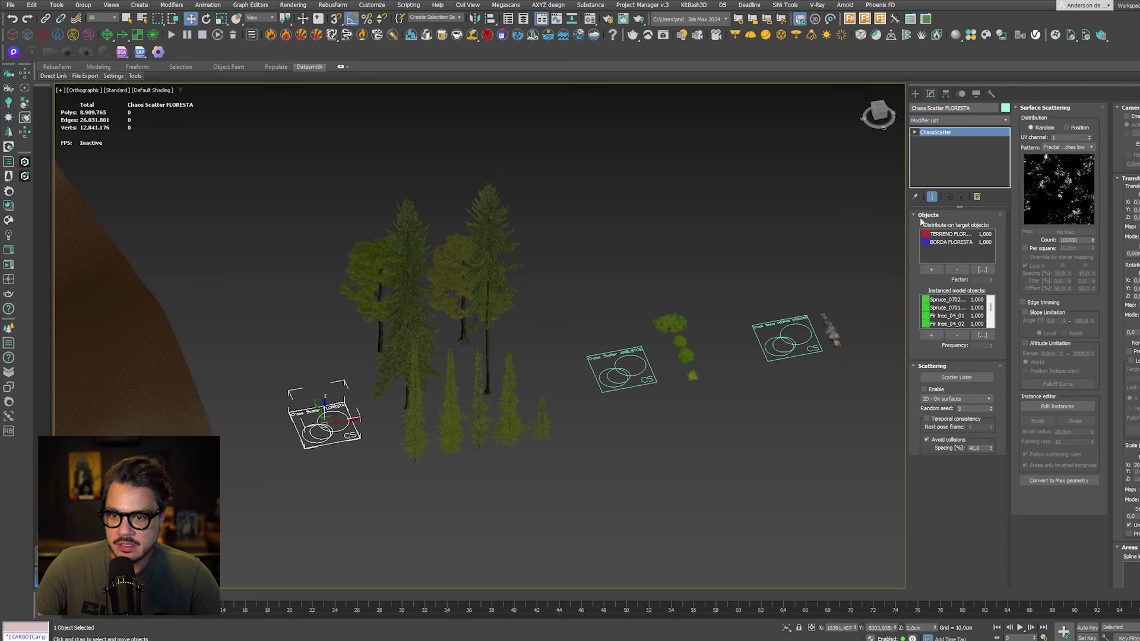
Step: Enable scattering on Chaos Scatter ARBUSTOS and inspect the bushes distributed around the lake
{"action": "middle_click_drag", "start_coordinate": [449, 380], "coordinate": [441, 350], "text": "alt"}
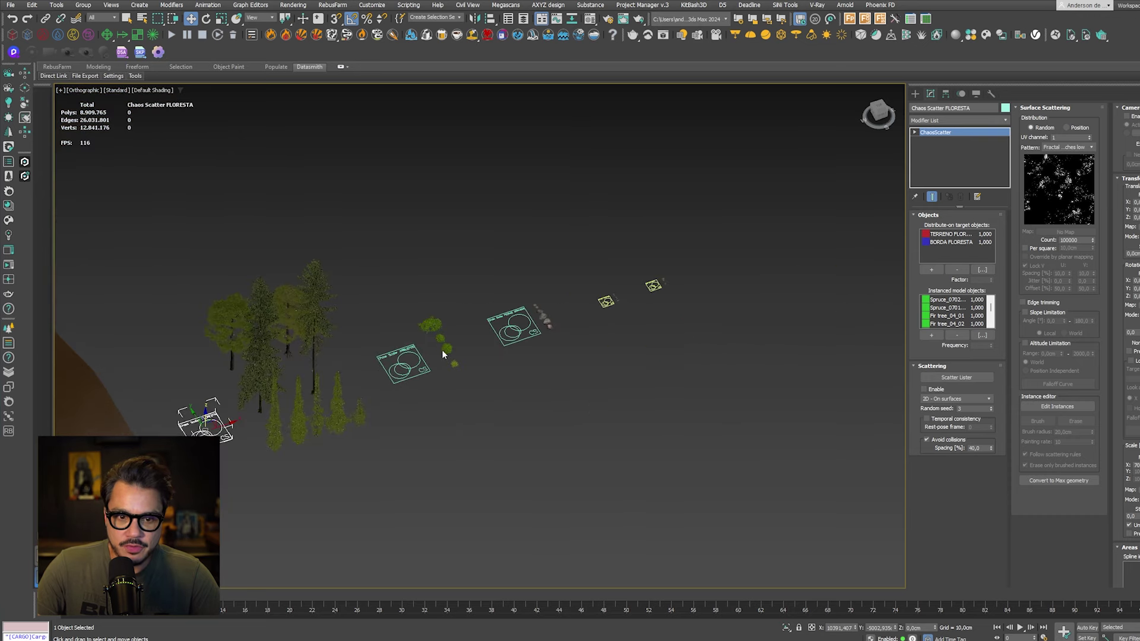
{"action": "scroll", "coordinate": [379, 318], "scroll_direction": "up", "scroll_amount": 8}
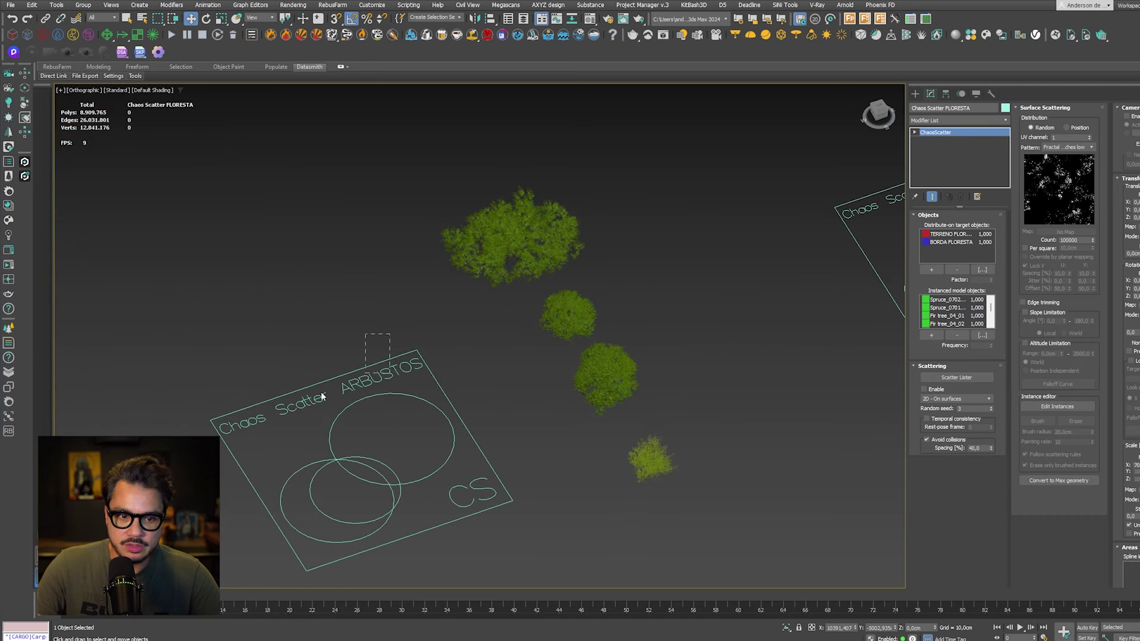
{"action": "left_click", "coordinate": [372, 395]}
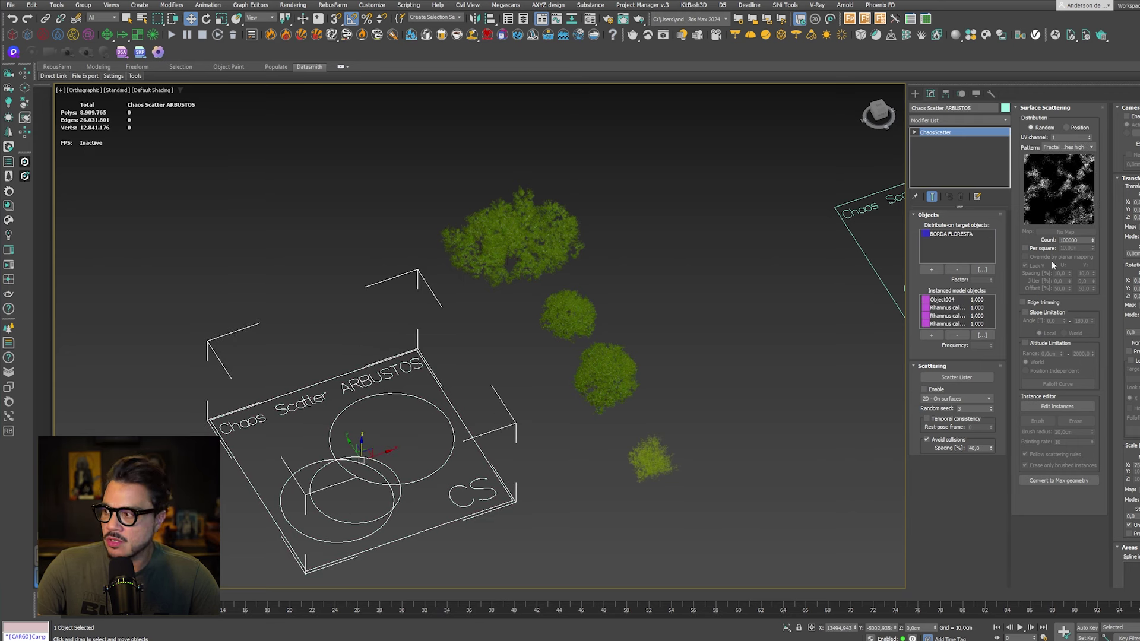
{"action": "scroll", "coordinate": [268, 474], "scroll_direction": "down", "scroll_amount": 10}
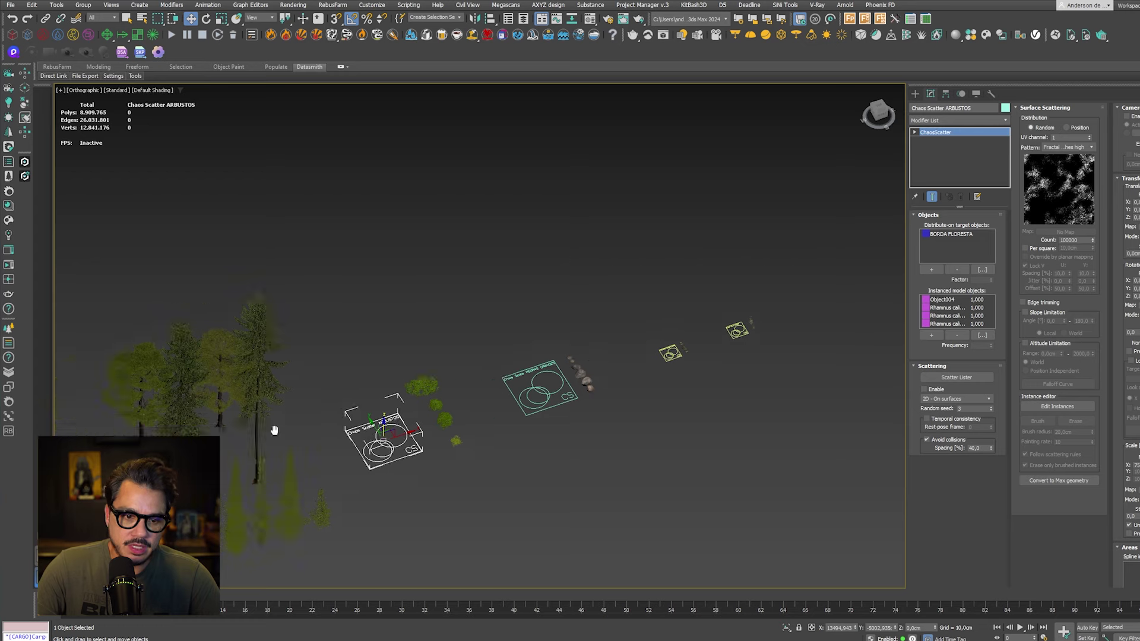
{"action": "key", "text": "z"}
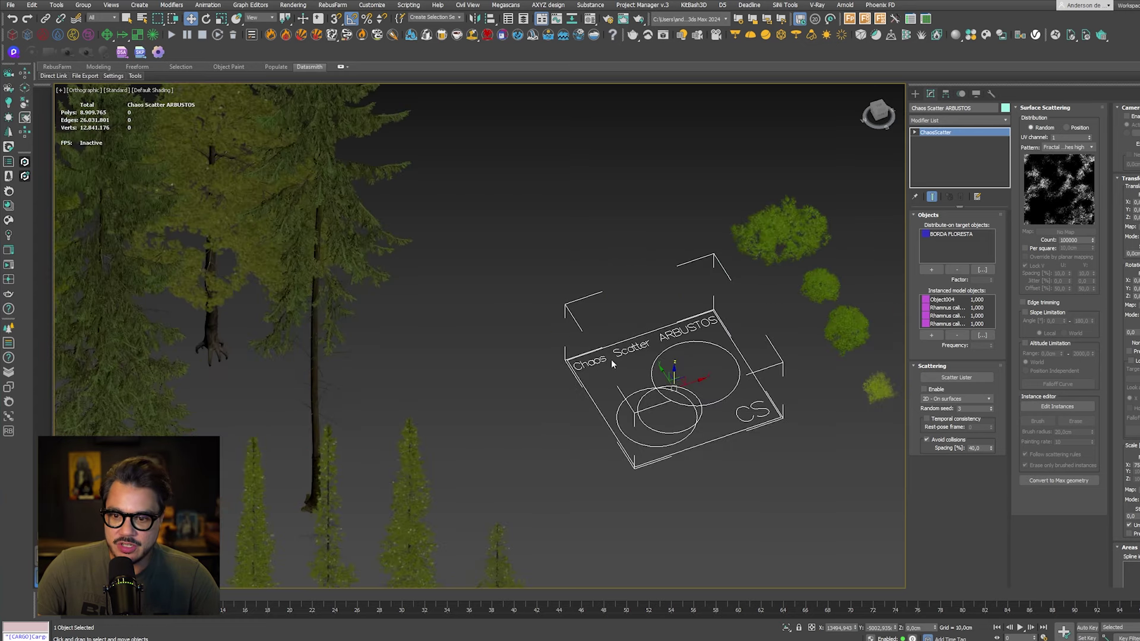
{"action": "left_click", "coordinate": [923, 389]}
{"action": "scroll", "coordinate": [530, 396], "scroll_direction": "down", "scroll_amount": 5}
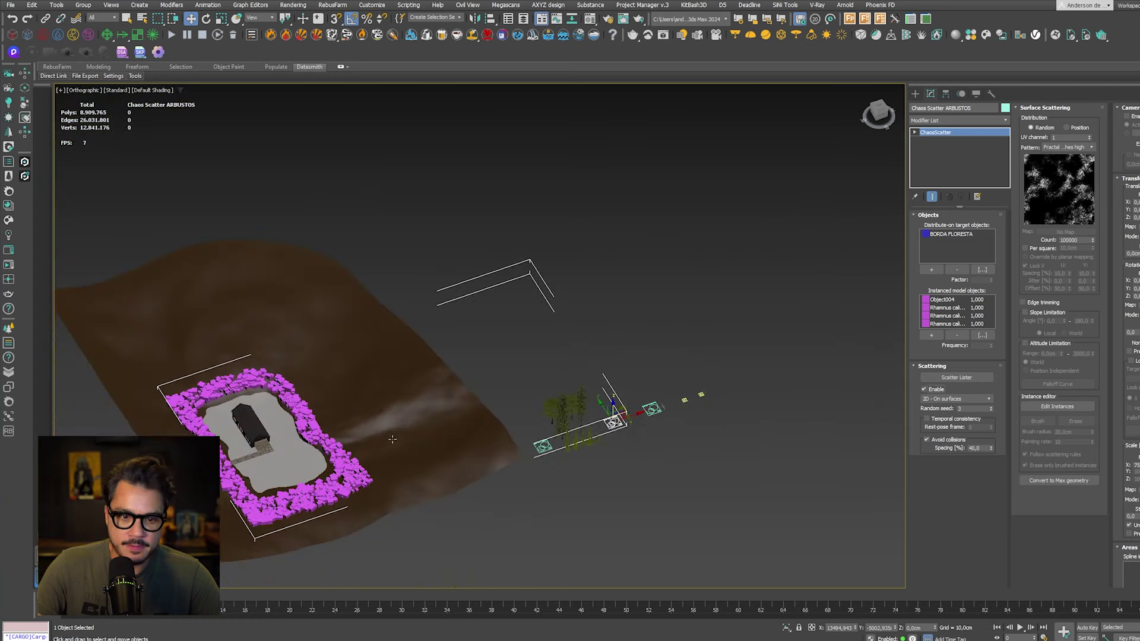
{"action": "scroll", "coordinate": [531, 397], "scroll_direction": "up", "scroll_amount": 5}
{"action": "scroll", "coordinate": [531, 396], "scroll_direction": "up", "scroll_amount": 5}
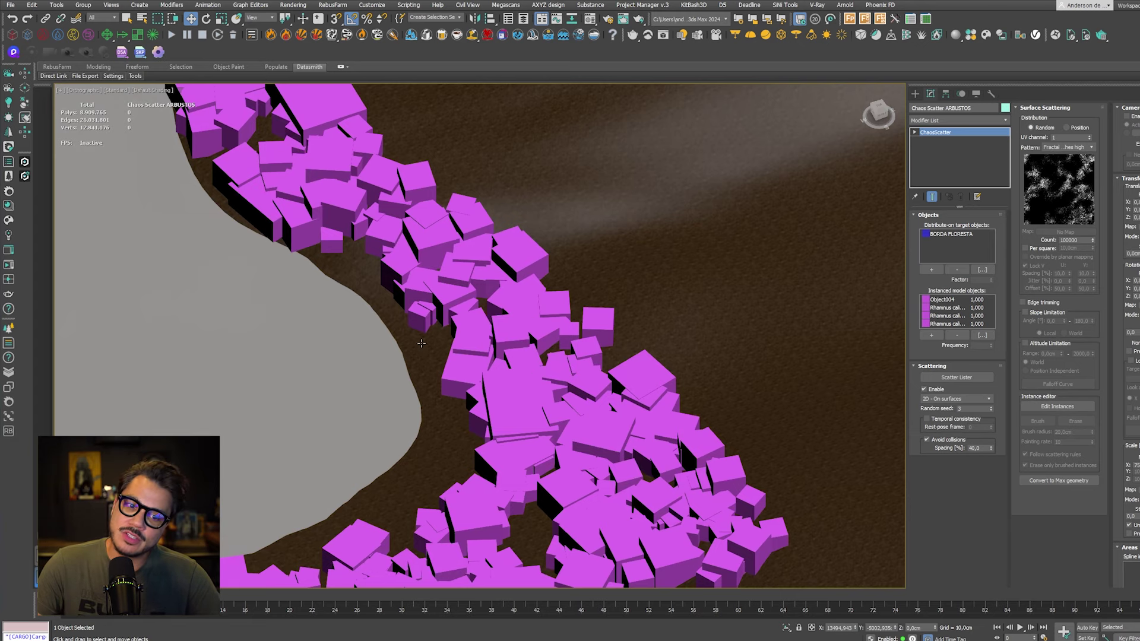
{"action": "scroll", "coordinate": [780, 291], "scroll_direction": "down", "scroll_amount": 5}
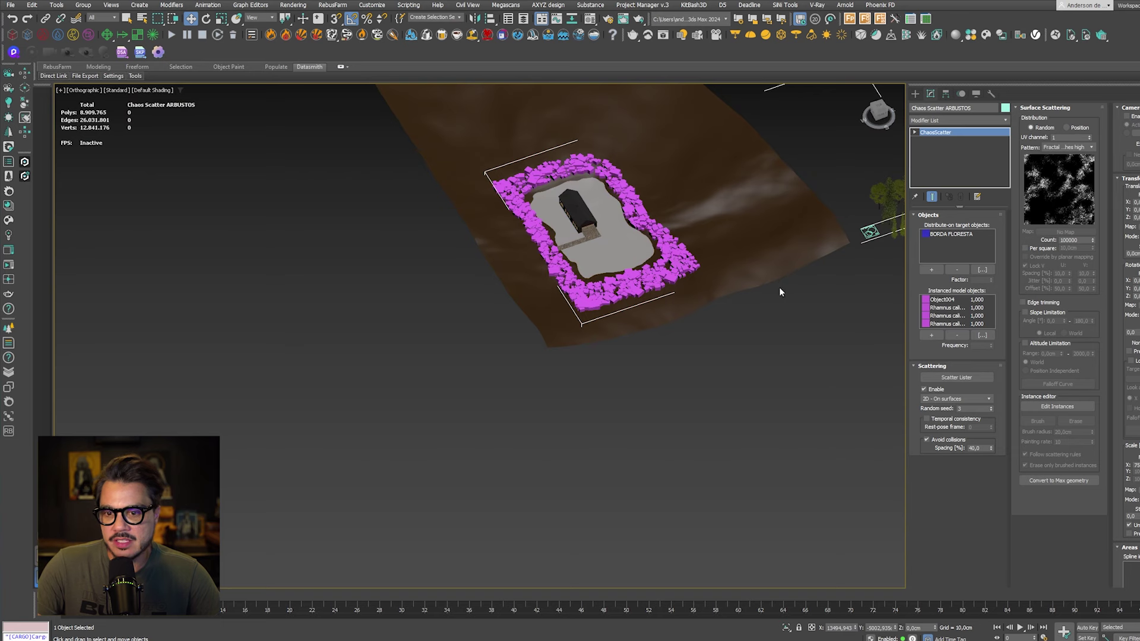
Step: Enable scattering on Chaos Scatte PEDRAS GRANDES and show the lake edge in wireframe to inspect the rocks
{"action": "middle_click_drag", "start_coordinate": [779, 289], "coordinate": [608, 357]}
{"action": "left_click", "coordinate": [609, 358]}
{"action": "scroll", "coordinate": [644, 321], "scroll_direction": "up", "scroll_amount": 10}
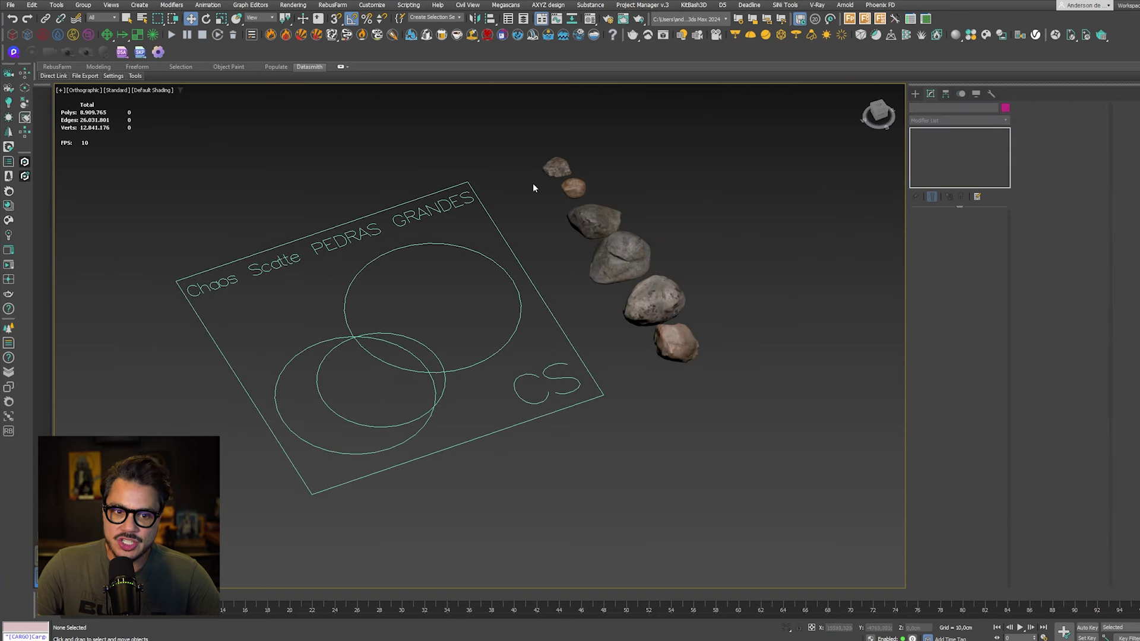
{"action": "left_click", "coordinate": [385, 238]}
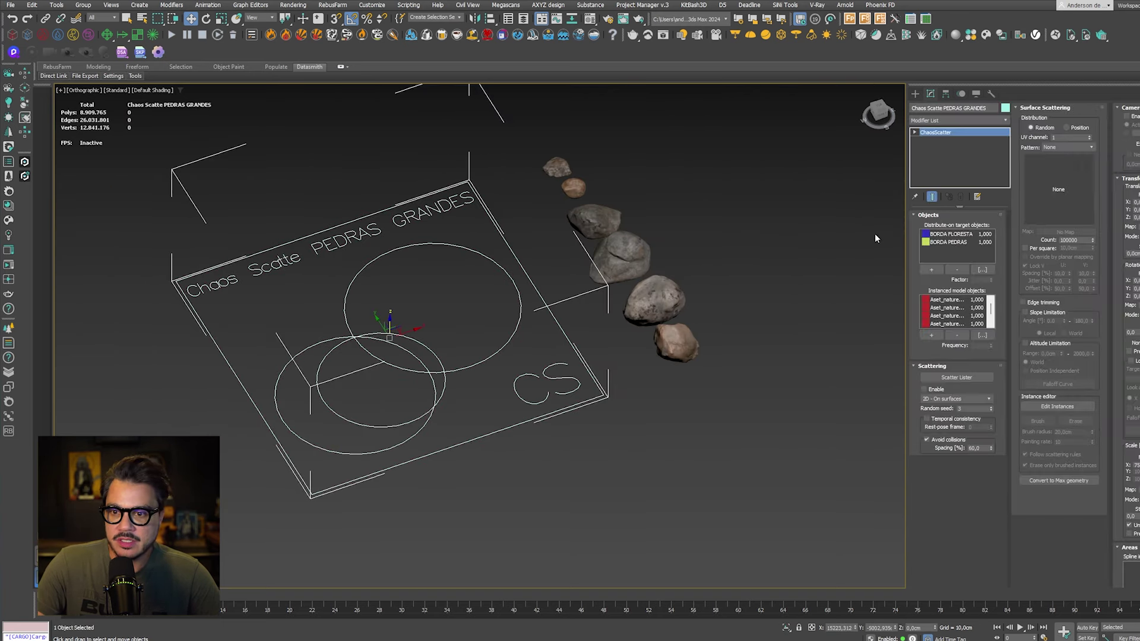
{"action": "left_click", "coordinate": [924, 389]}
{"action": "scroll", "coordinate": [415, 344], "scroll_direction": "down", "scroll_amount": 8}
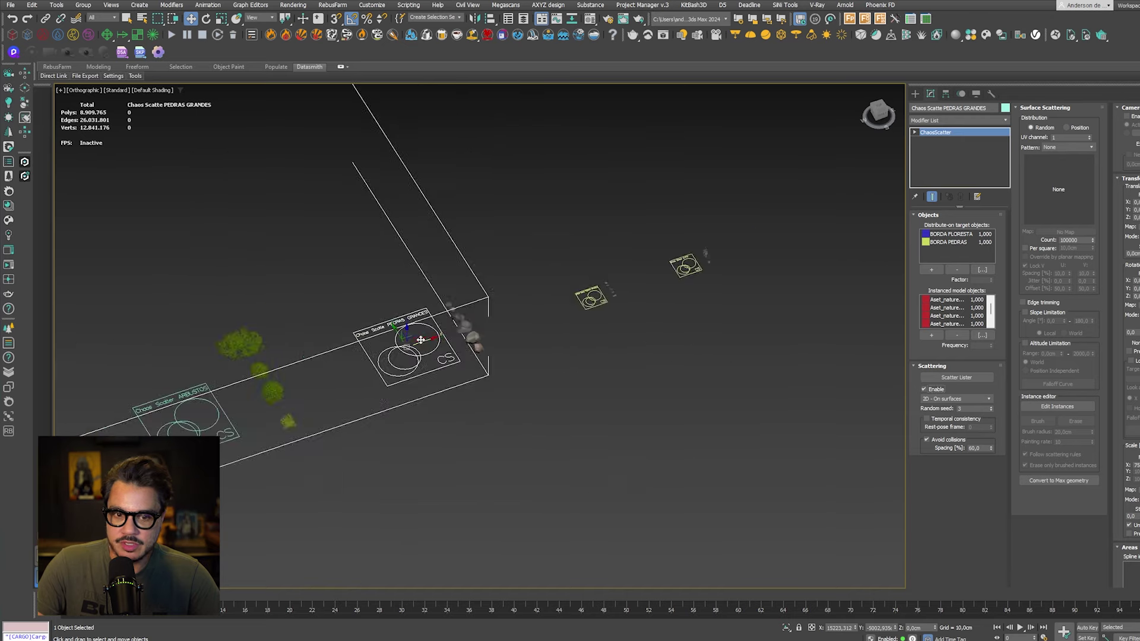
{"action": "scroll", "coordinate": [323, 352], "scroll_direction": "up", "scroll_amount": 12}
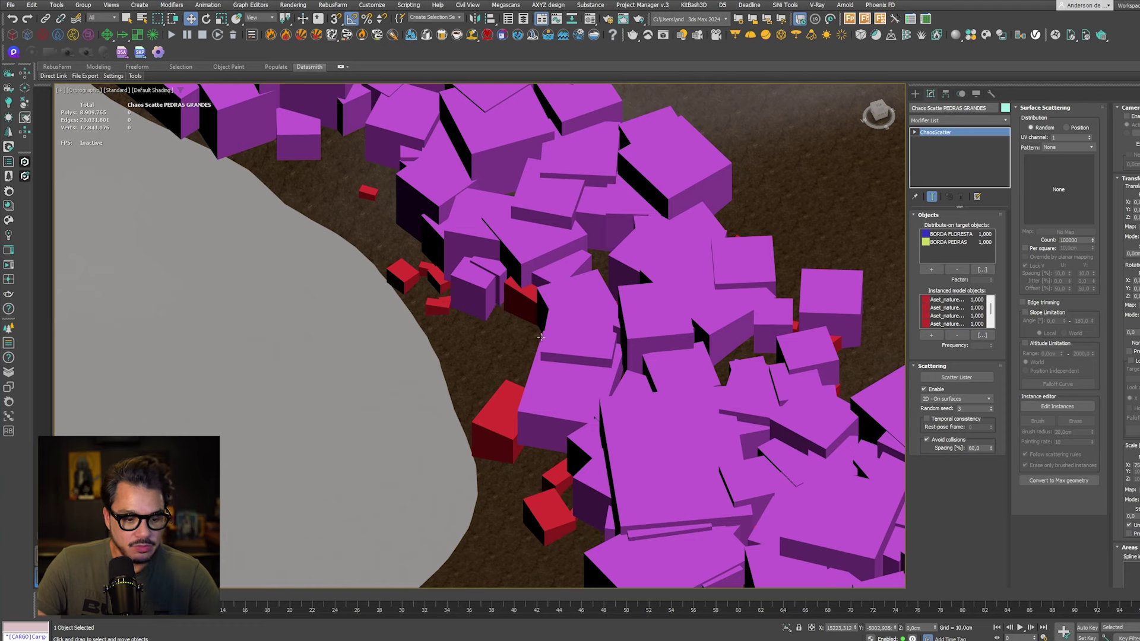
{"action": "key", "text": "F3"}
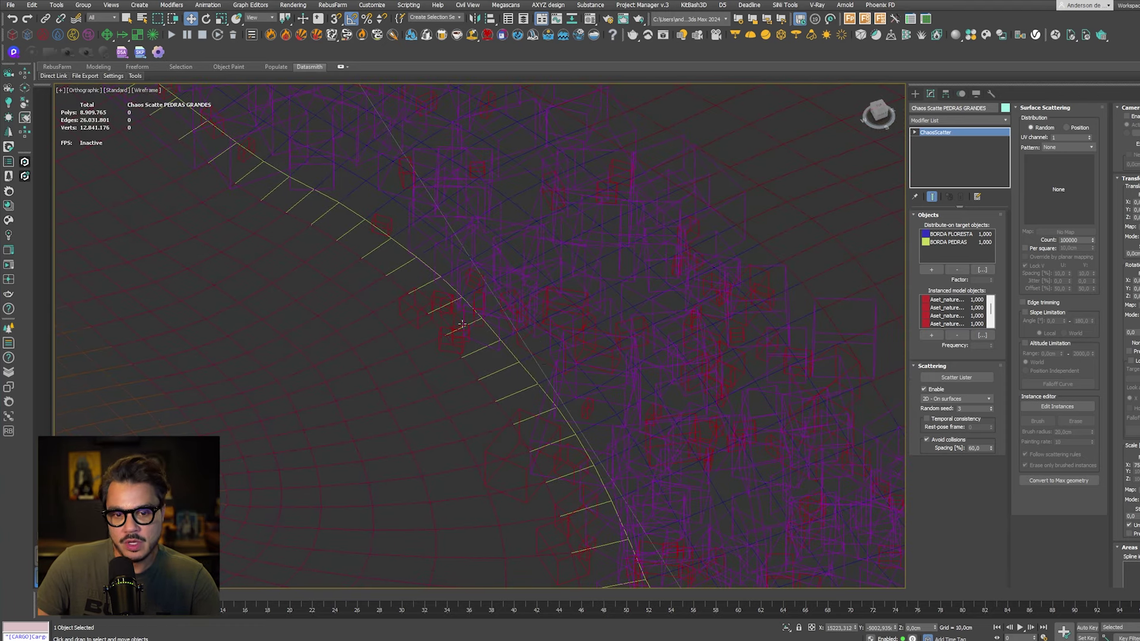
Step: Examine the large rocks scattered between the bushes and the lake edge in shaded view
{"action": "key", "text": "F3"}
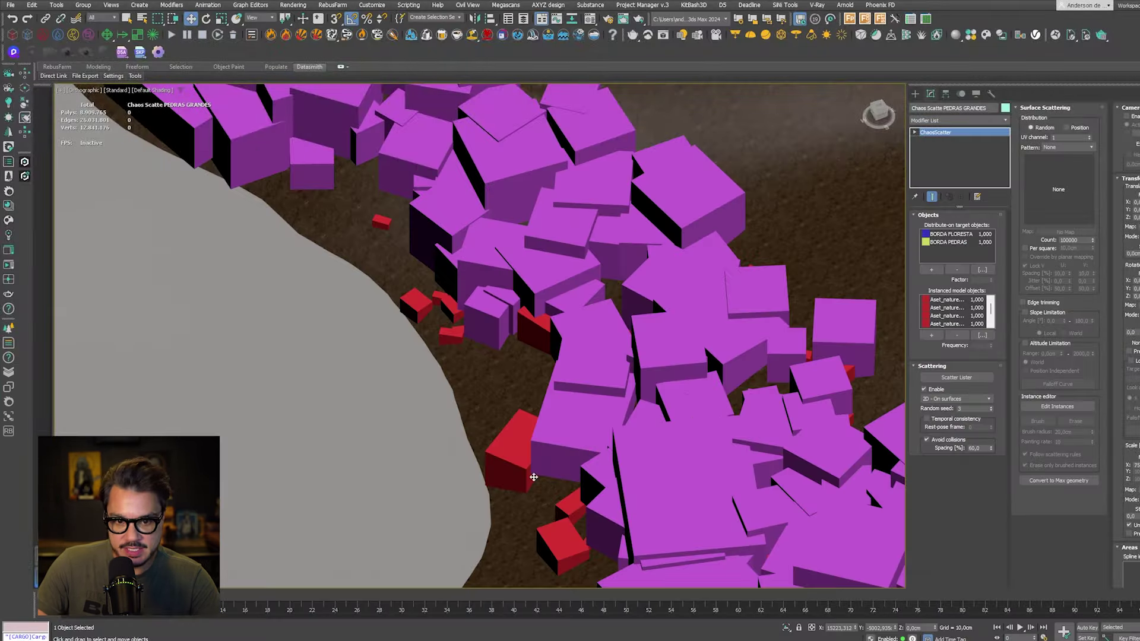
{"action": "scroll", "coordinate": [495, 438], "scroll_direction": "down", "scroll_amount": 4}
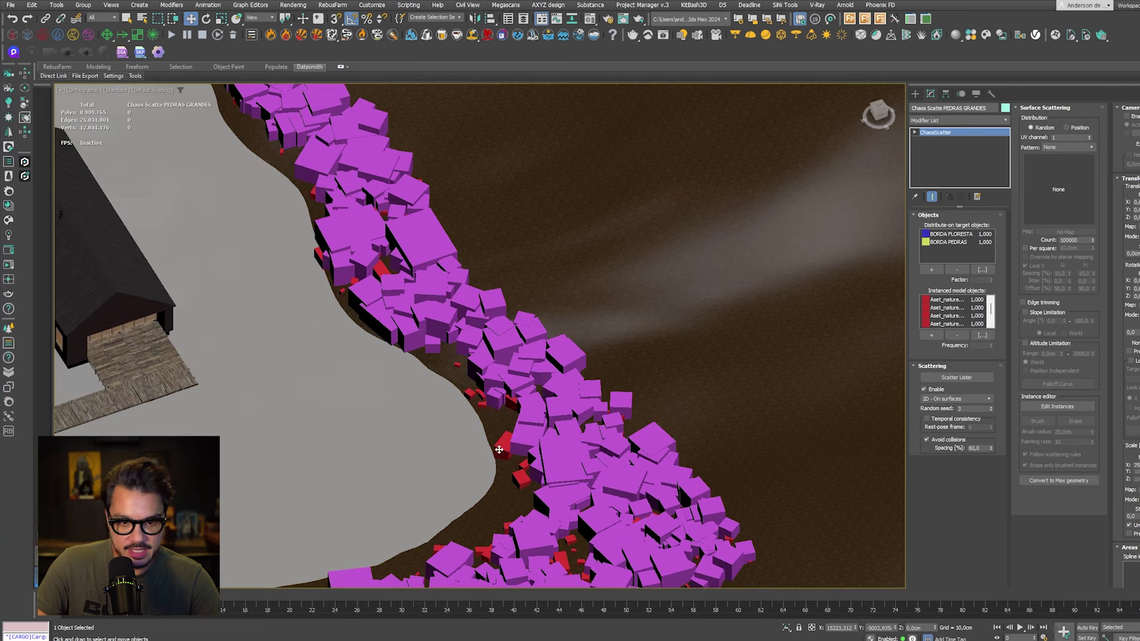
{"action": "key", "text": "F3"}
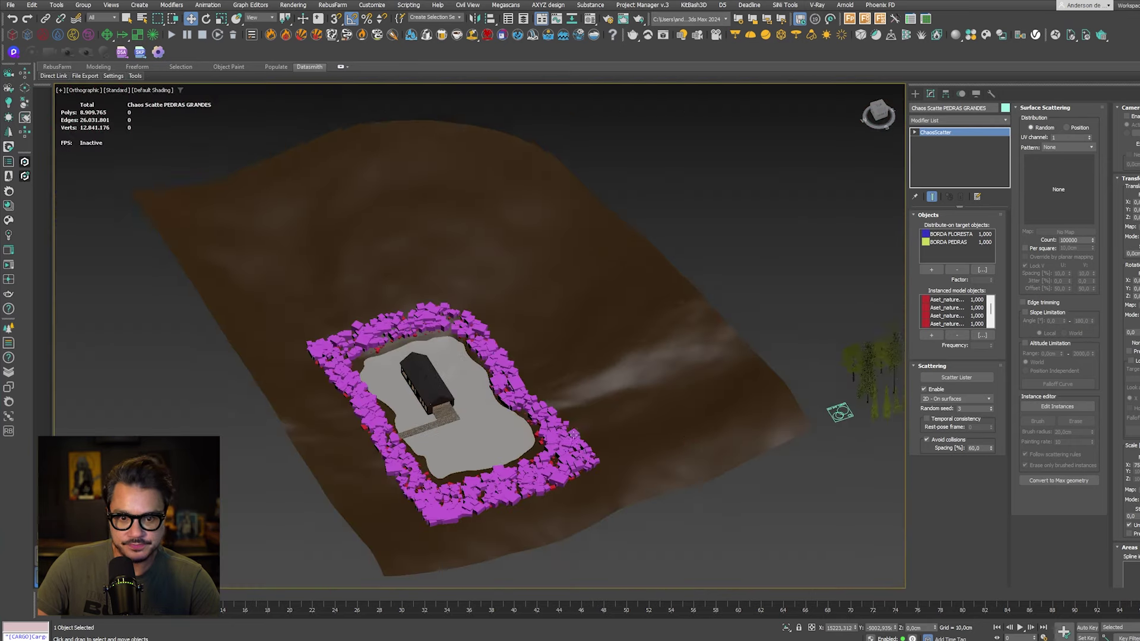
{"action": "scroll", "coordinate": [222, 316], "scroll_direction": "up", "scroll_amount": 5}
{"action": "key", "text": "z"}
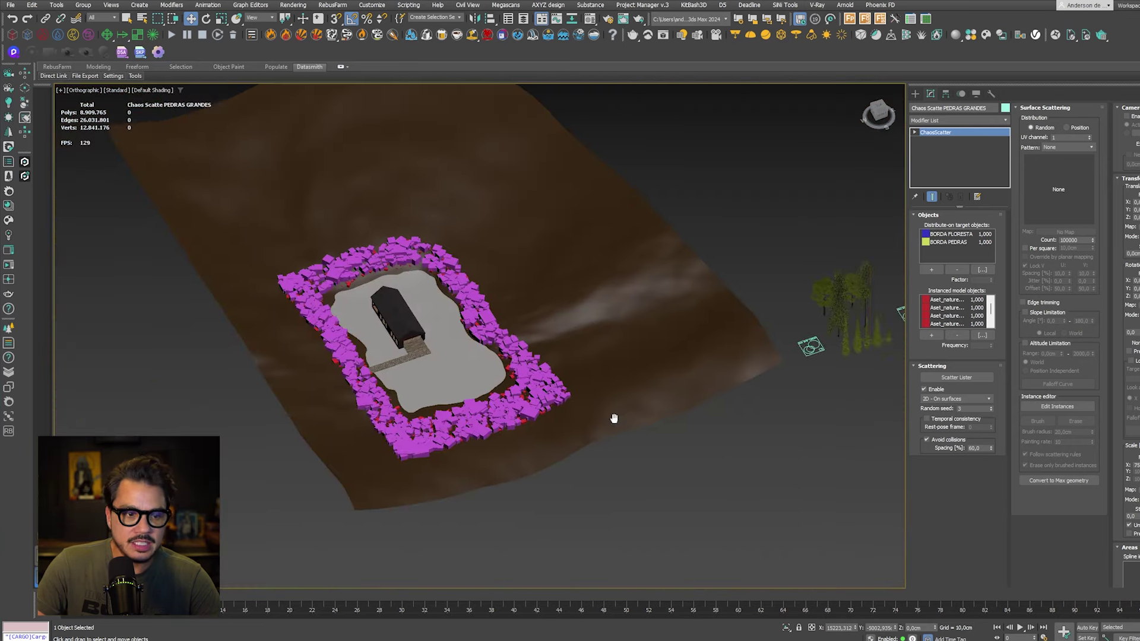
{"action": "scroll", "coordinate": [529, 356], "scroll_direction": "up", "scroll_amount": 8}
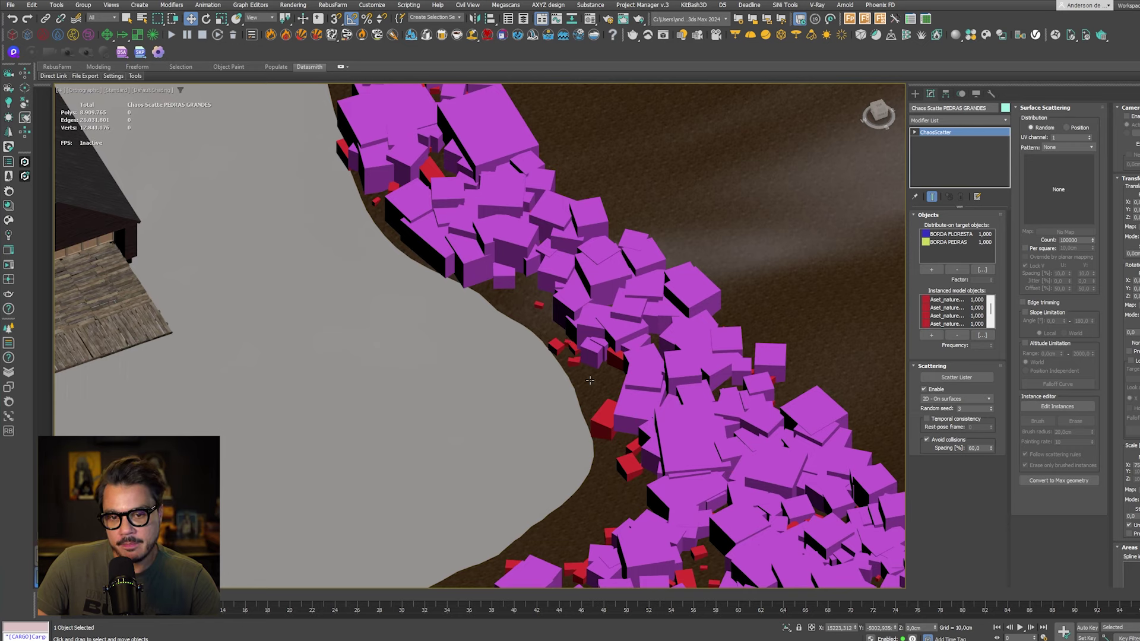
Step: Try a higher viewport preview limit for the Chaos Scatte PEDRAS GRANDES instances and restore the lower limit
{"action": "scroll", "coordinate": [590, 380], "scroll_direction": "down", "scroll_amount": 10}
{"action": "left_click_drag", "start_coordinate": [1118, 533], "coordinate": [1110, 174]}
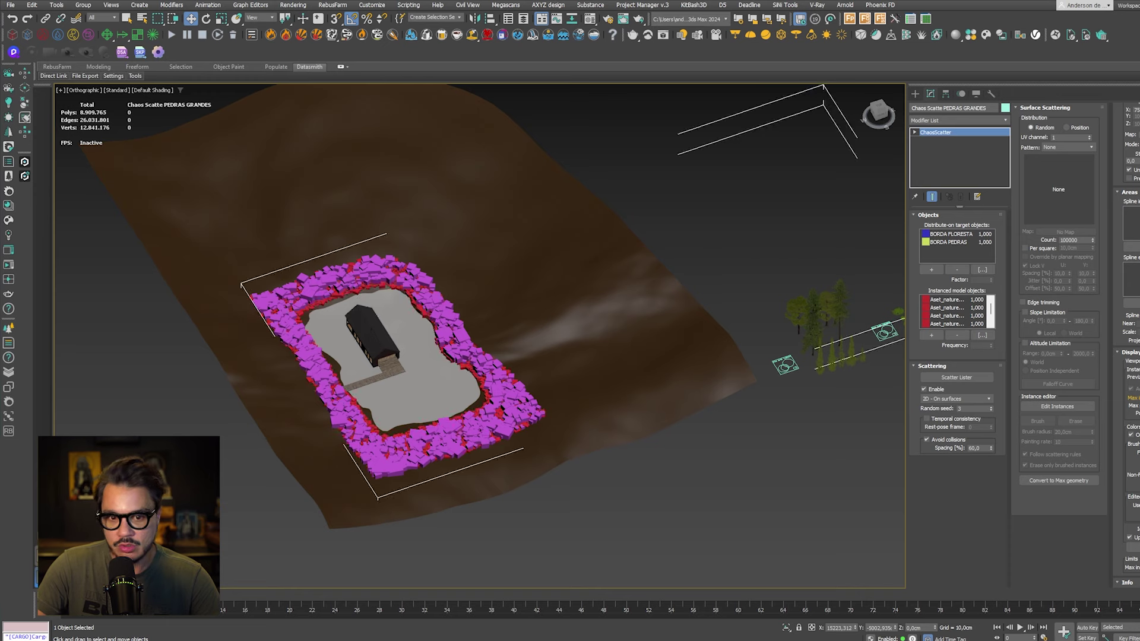
{"action": "scroll", "coordinate": [445, 331], "scroll_direction": "up", "scroll_amount": 8}
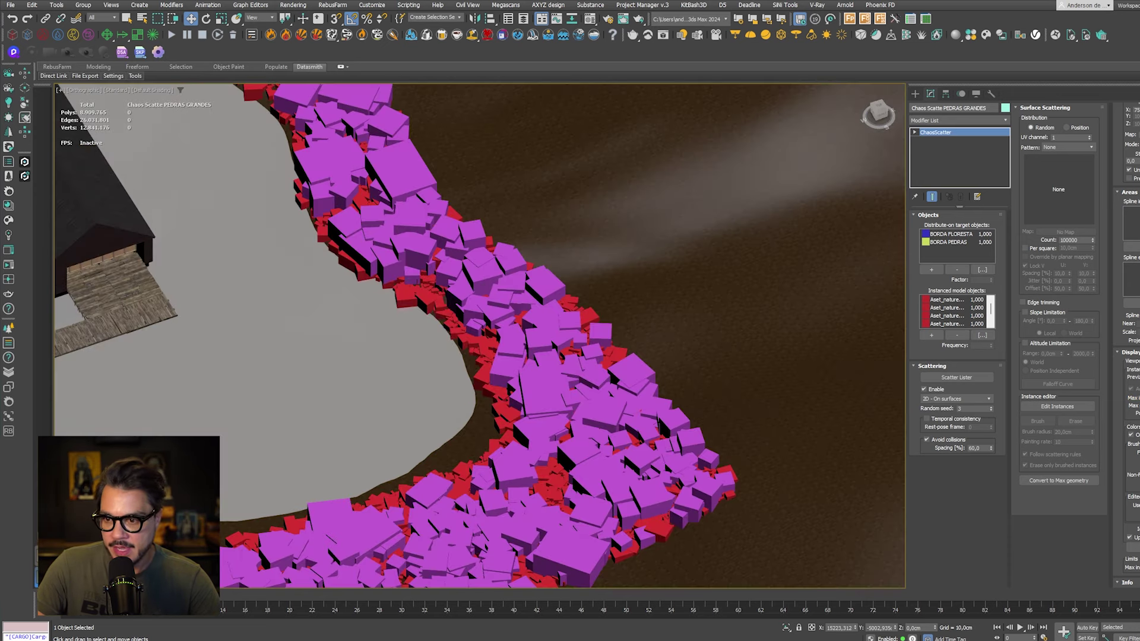
{"action": "key", "text": "Return"}
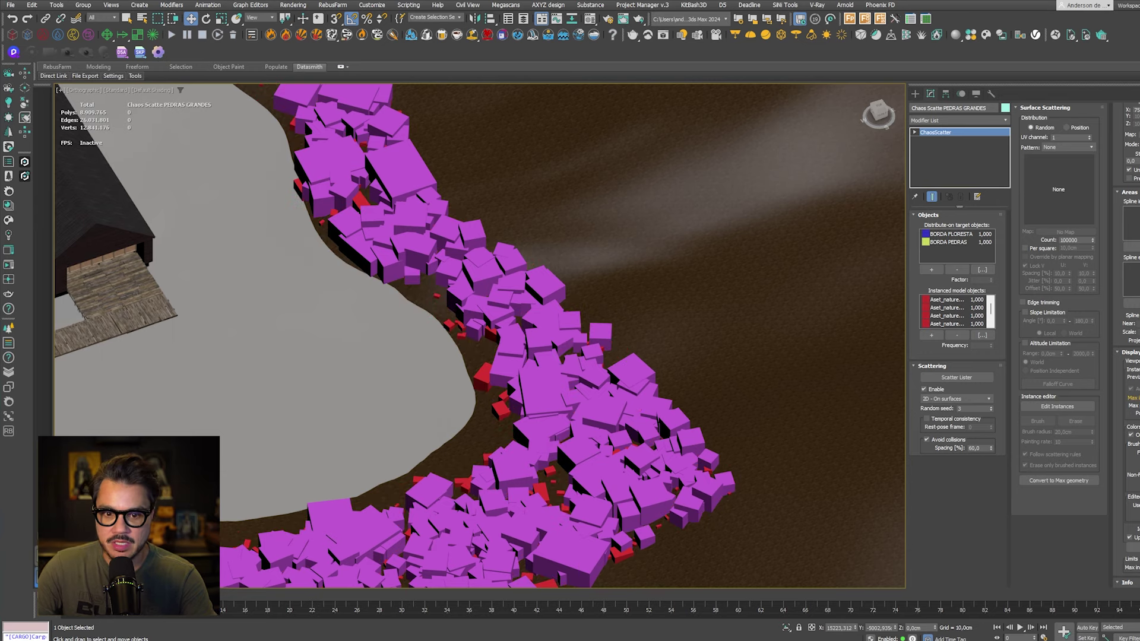
Step: Select Chaos Scatte PEDRAS MENORES beside the small rock models and enable its scattering
{"action": "scroll", "coordinate": [469, 380], "scroll_direction": "down", "scroll_amount": 10}
{"action": "left_click", "coordinate": [728, 389]}
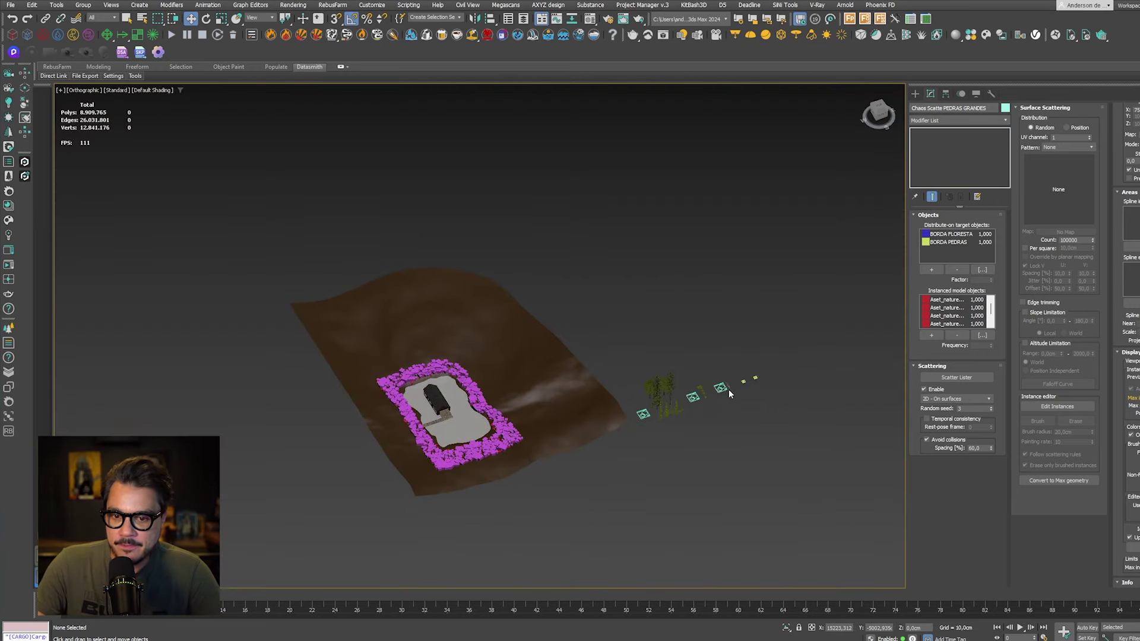
{"action": "scroll", "coordinate": [724, 391], "scroll_direction": "up", "scroll_amount": 10}
{"action": "scroll", "coordinate": [765, 371], "scroll_direction": "down", "scroll_amount": 5}
{"action": "scroll", "coordinate": [765, 371], "scroll_direction": "up", "scroll_amount": 6}
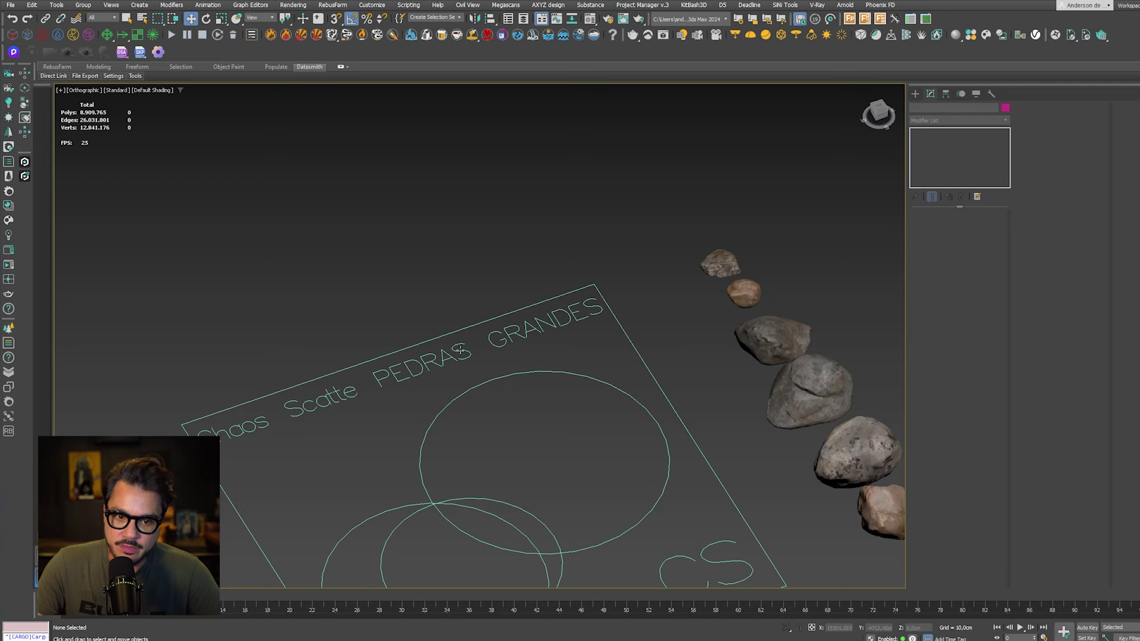
{"action": "scroll", "coordinate": [641, 359], "scroll_direction": "down", "scroll_amount": 10}
{"action": "middle_click_drag", "start_coordinate": [641, 359], "coordinate": [473, 426]}
{"action": "scroll", "coordinate": [472, 426], "scroll_direction": "up", "scroll_amount": 8}
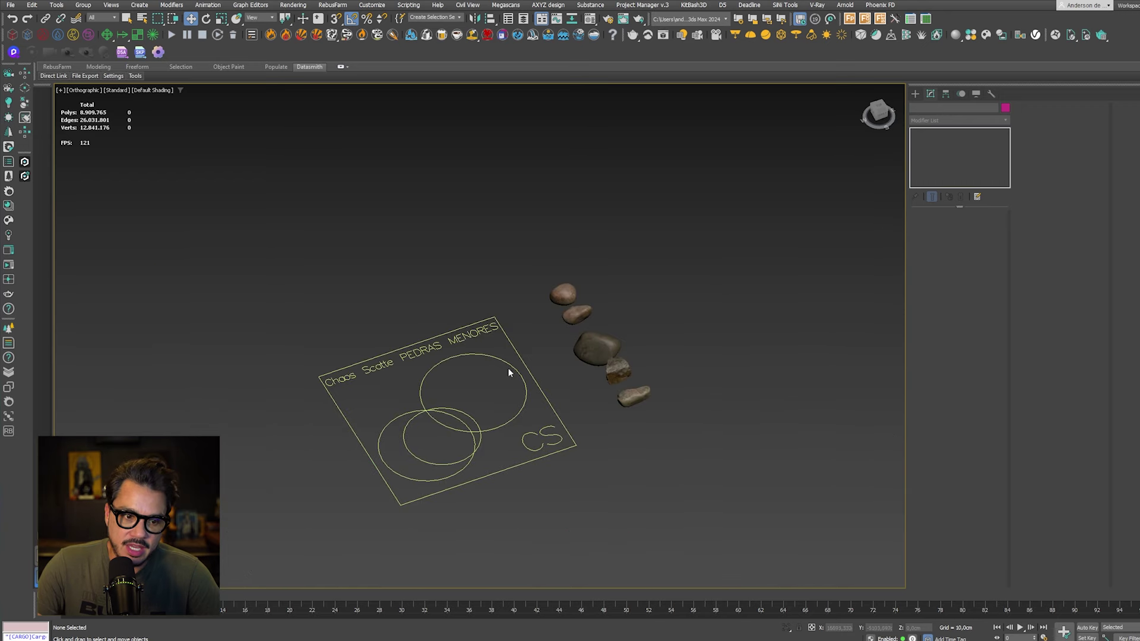
{"action": "left_click_drag", "start_coordinate": [414, 295], "coordinate": [331, 375]}
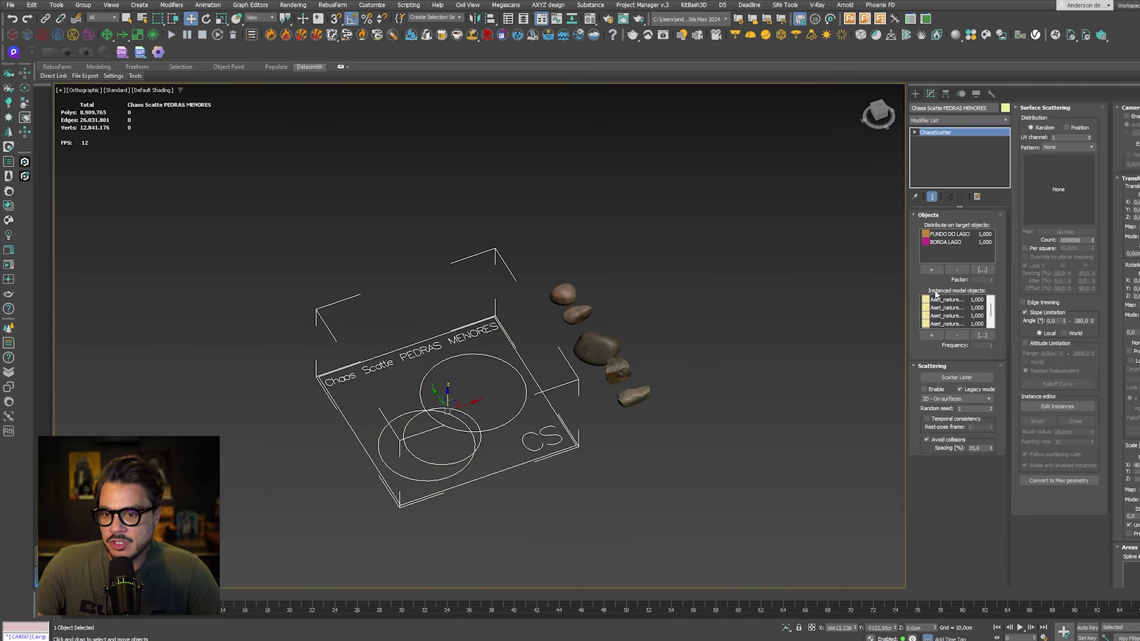
{"action": "left_click", "coordinate": [923, 389]}
Step: Examine the small rocks scattered over the lake bed and shore, comparing wireframe and shaded views
{"action": "scroll", "coordinate": [549, 391], "scroll_direction": "down", "scroll_amount": 8}
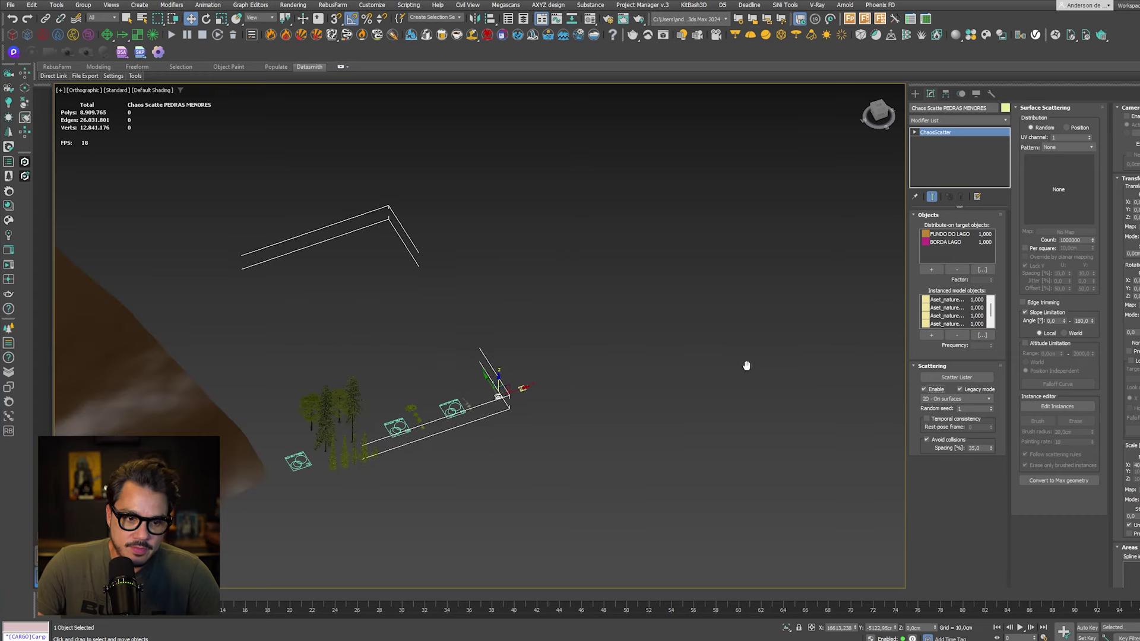
{"action": "scroll", "coordinate": [594, 415], "scroll_direction": "up", "scroll_amount": 10}
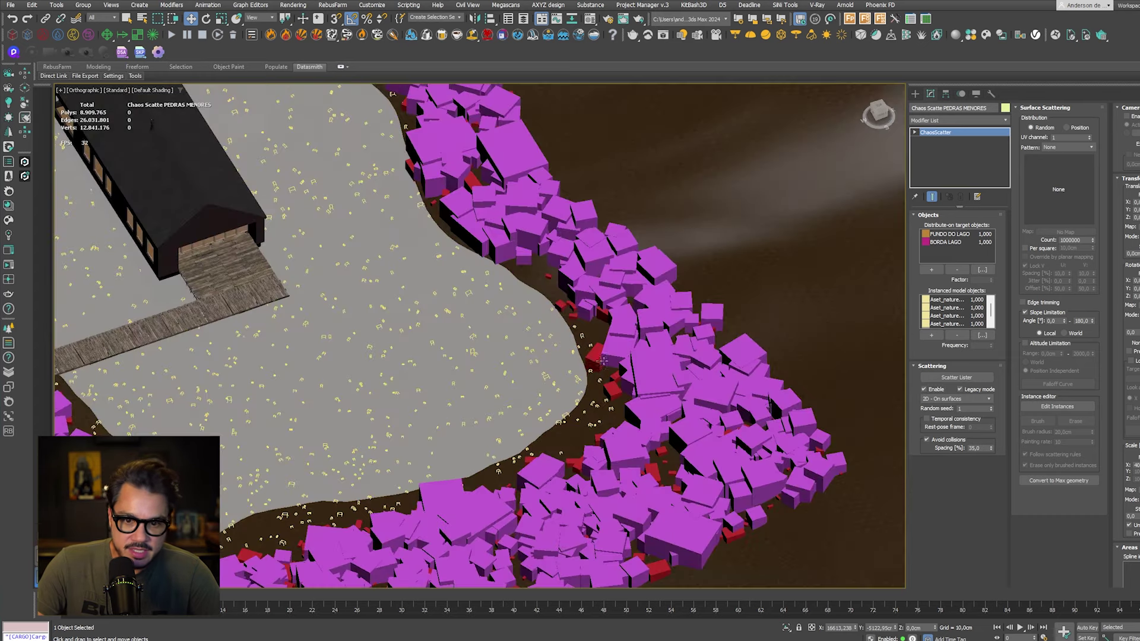
{"action": "key", "text": "F3"}
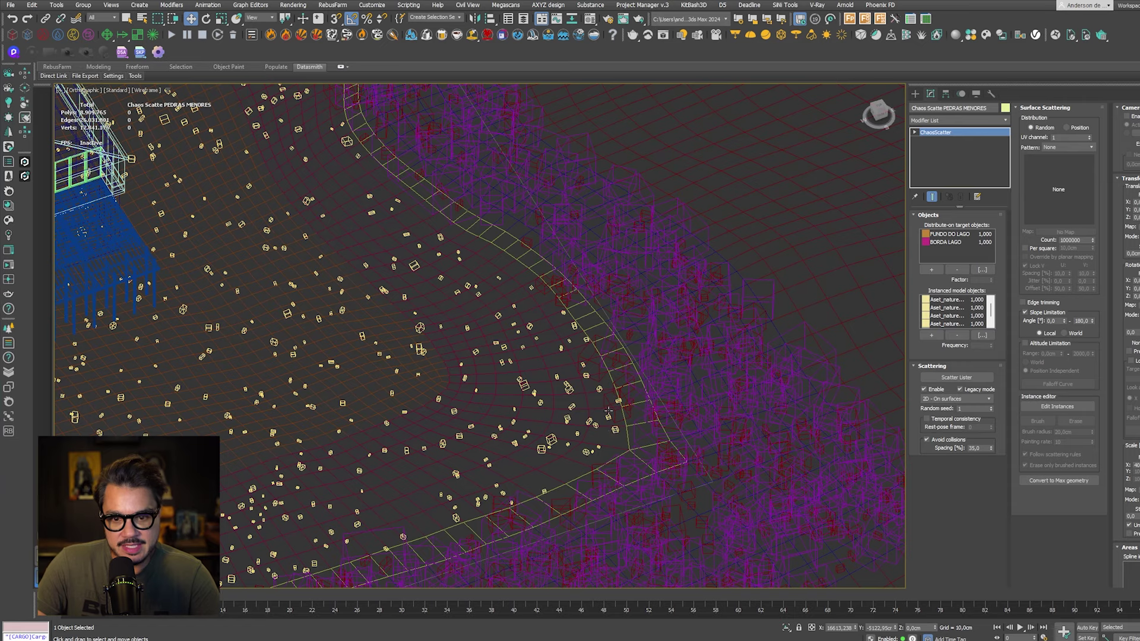
{"action": "key", "text": "F3"}
{"action": "key", "text": "F3"}
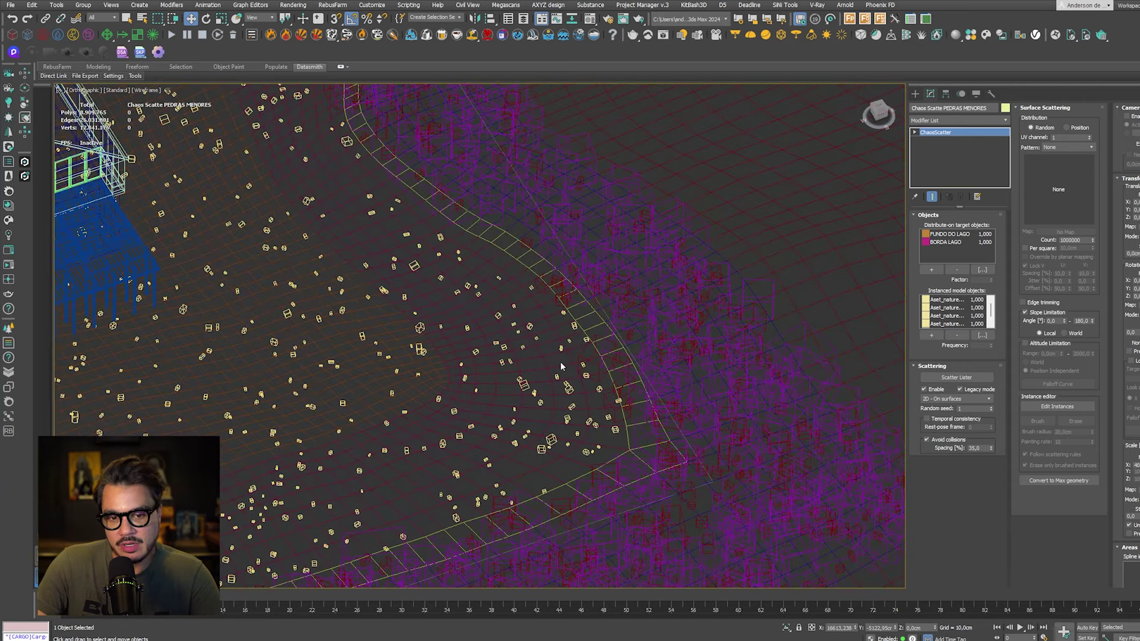
{"action": "middle_click_drag", "start_coordinate": [447, 394], "coordinate": [774, 298], "text": "alt"}
{"action": "scroll", "coordinate": [511, 358], "scroll_direction": "down", "scroll_amount": 10}
{"action": "key", "text": "F3"}
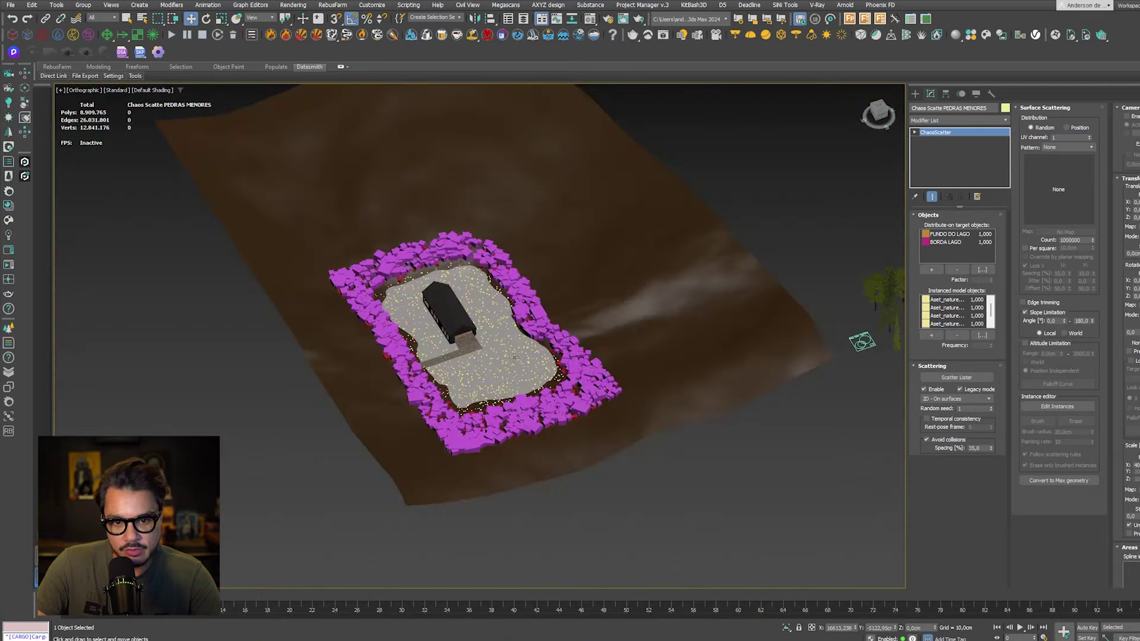
Step: Clear the selection and find the Chaos Scatte CAPIM object with its grass models
{"action": "middle_click_drag", "start_coordinate": [813, 374], "coordinate": [510, 400]}
{"action": "left_click", "coordinate": [504, 368]}
{"action": "right_click", "coordinate": [507, 350]}
{"action": "left_click", "coordinate": [473, 400]}
{"action": "scroll", "coordinate": [518, 333], "scroll_direction": "up", "scroll_amount": 10}
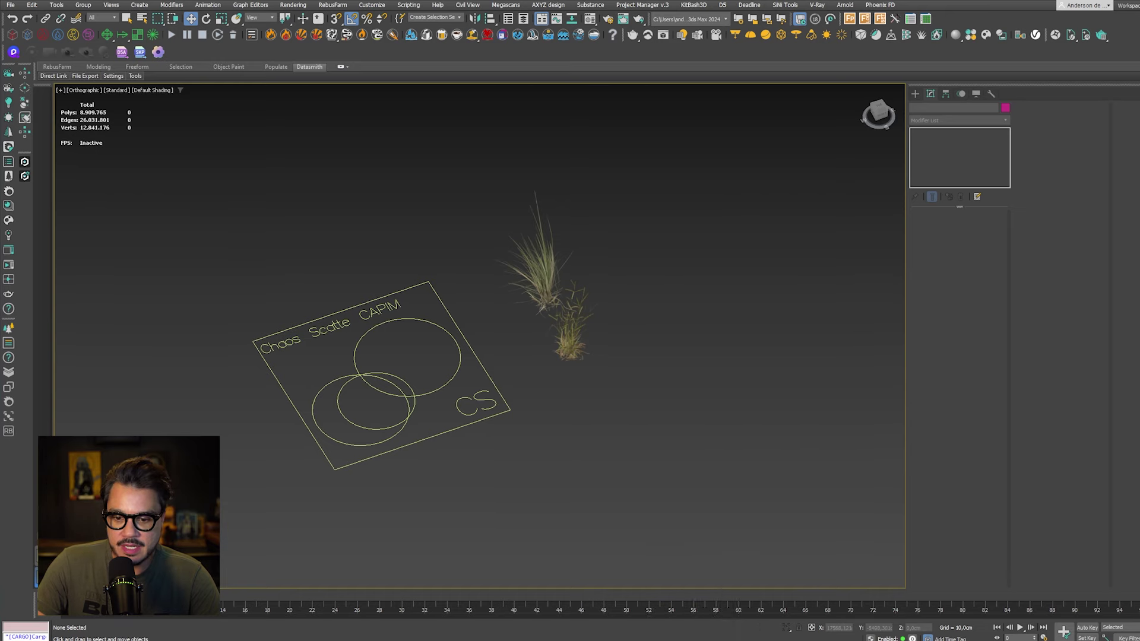
Step: Switch to Instagram in the browser, view the first three CABIN ON THE LAKE renders for reference, and return to 3ds Max
{"action": "left_click", "coordinate": [727, 585]}
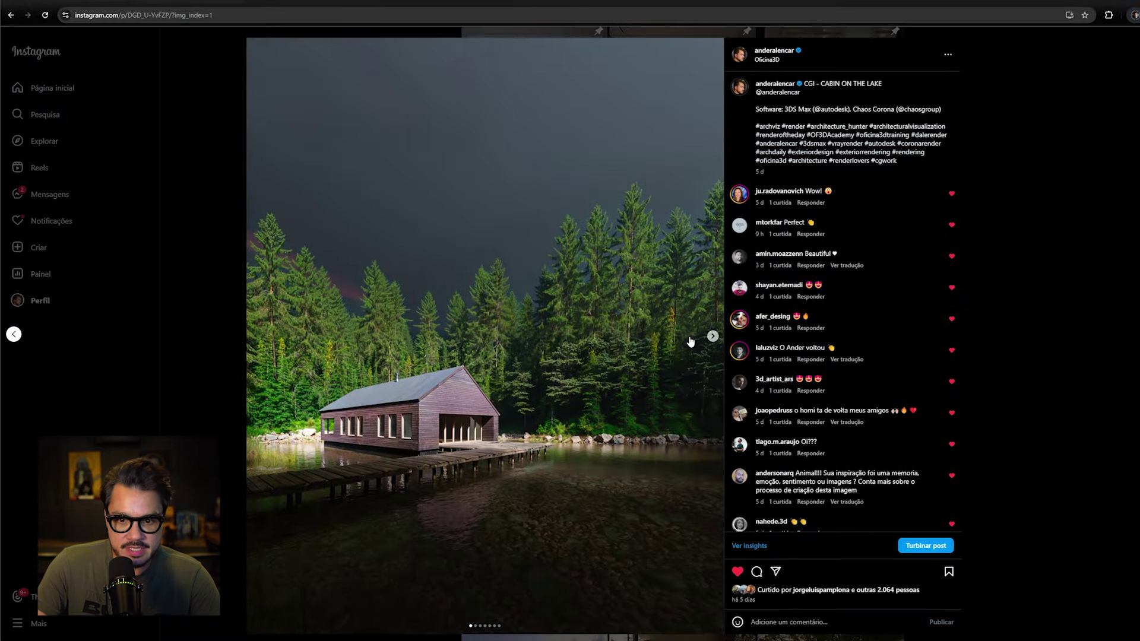
{"action": "left_click", "coordinate": [712, 337]}
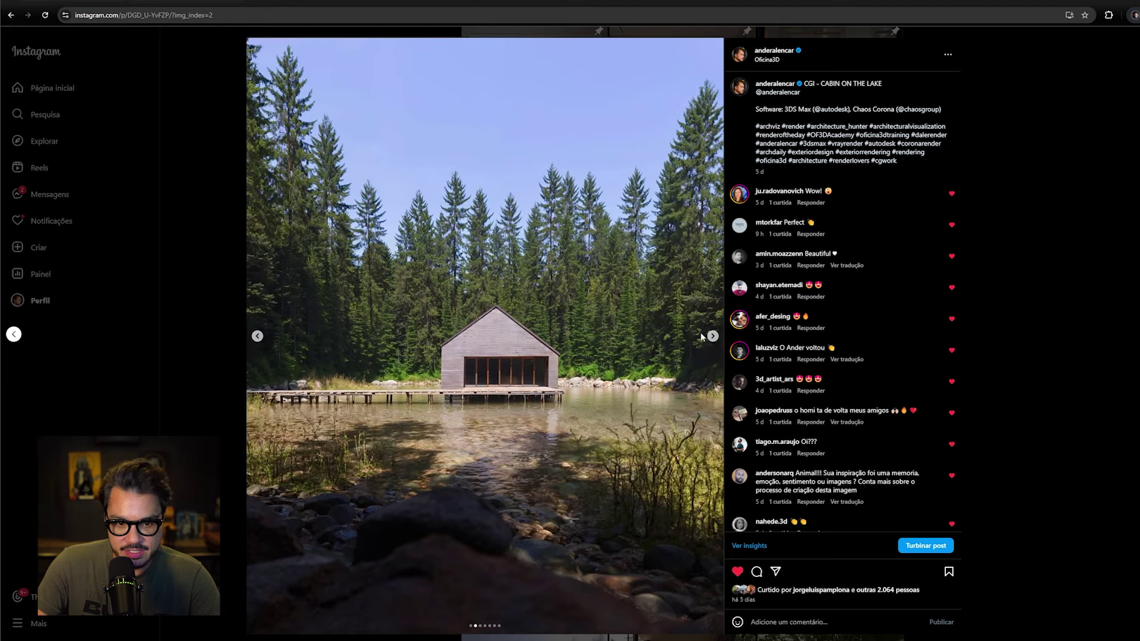
{"action": "left_click", "coordinate": [710, 339]}
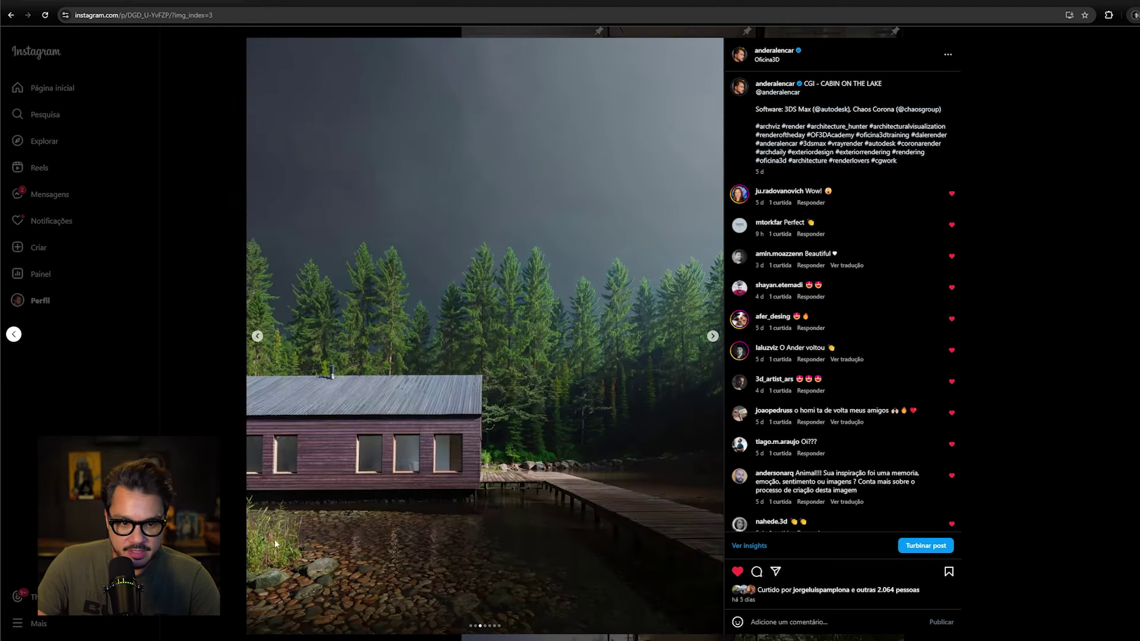
{"action": "key", "text": "alt+Tab"}
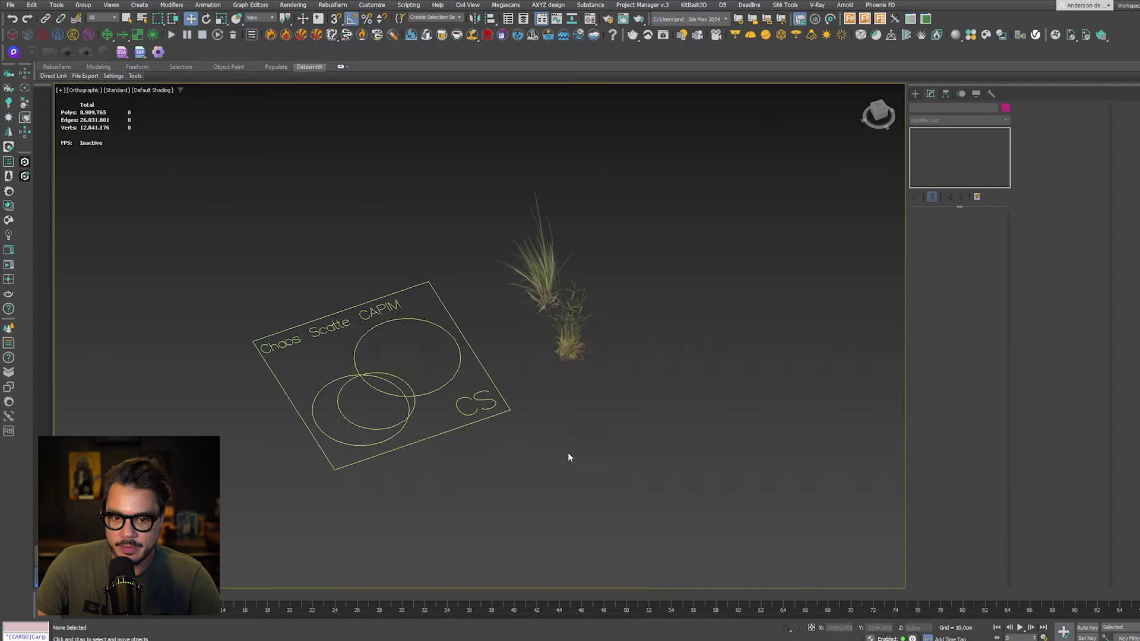
Step: Enable scattering on Chaos Scatte CAPIM to distribute grass clumps along the lake shore
{"action": "left_click", "coordinate": [422, 364]}
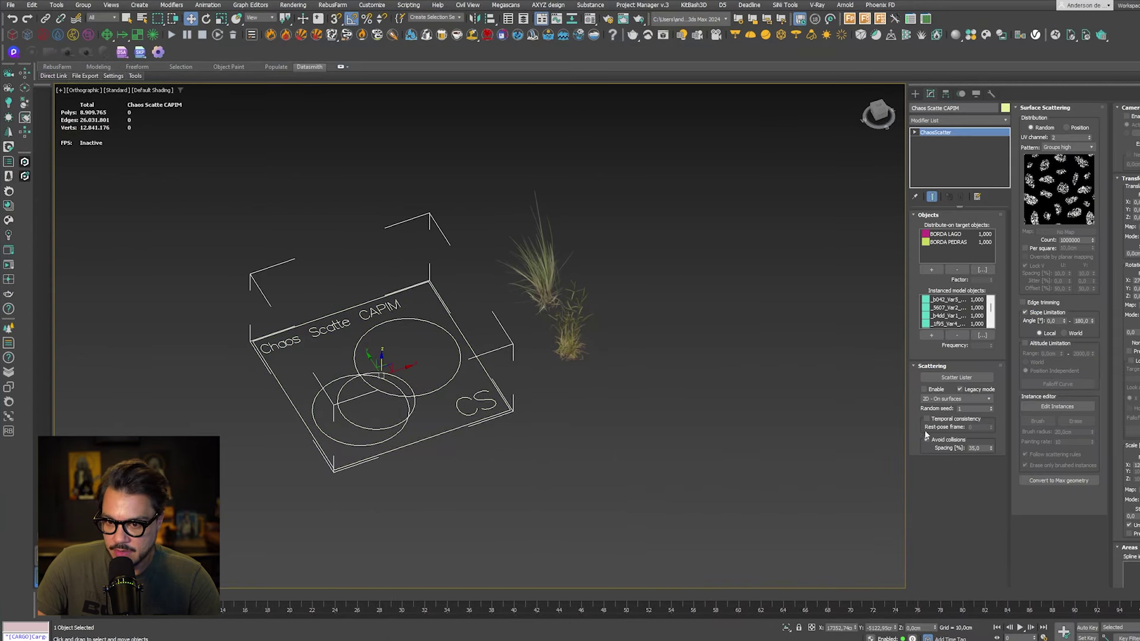
{"action": "left_click", "coordinate": [924, 389]}
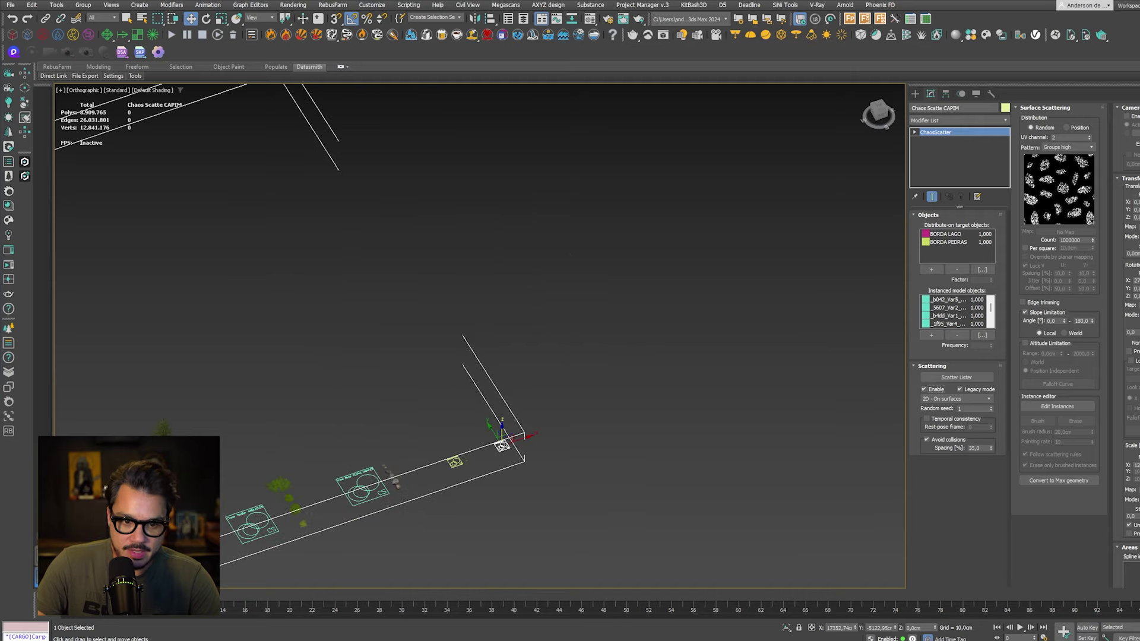
{"action": "scroll", "coordinate": [576, 352], "scroll_direction": "up", "scroll_amount": 4}
{"action": "scroll", "coordinate": [575, 351], "scroll_direction": "down", "scroll_amount": 2}
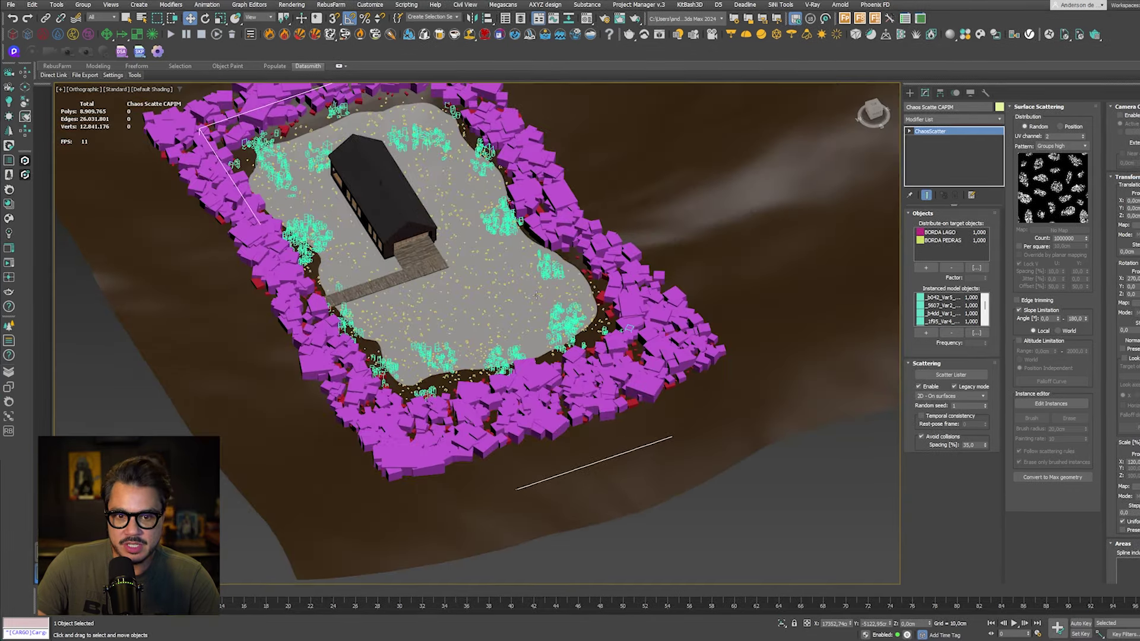
Step: Review the surface scattering patterns available for Chaos Scatte CAPIM, keeping Groups high
{"action": "scroll", "coordinate": [536, 295], "scroll_direction": "up", "scroll_amount": 5}
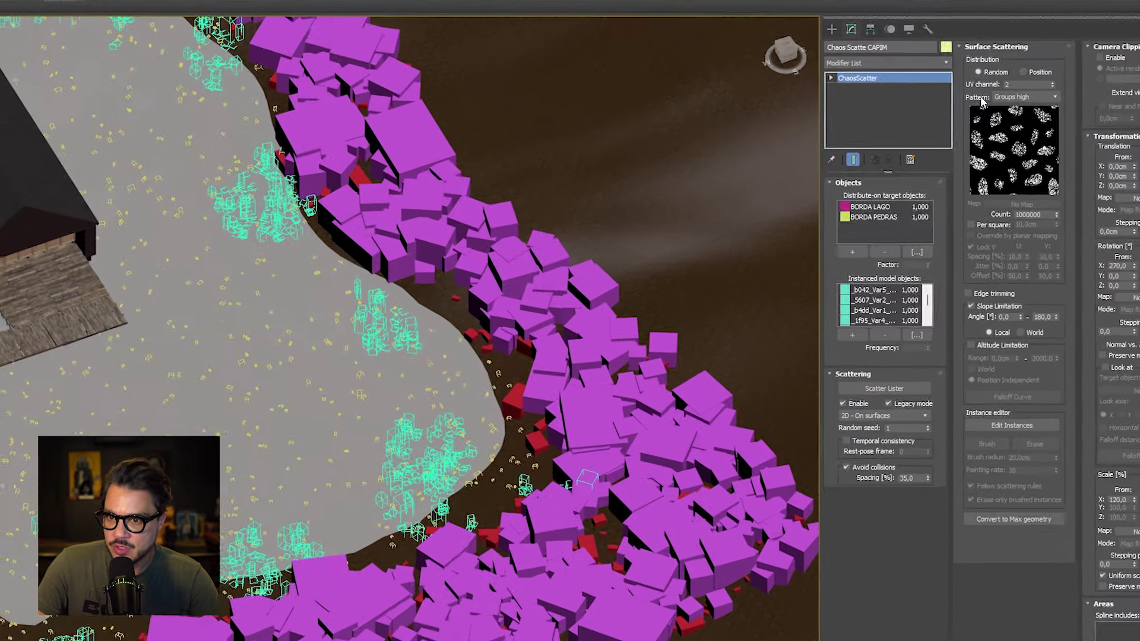
{"action": "left_click", "coordinate": [1058, 146]}
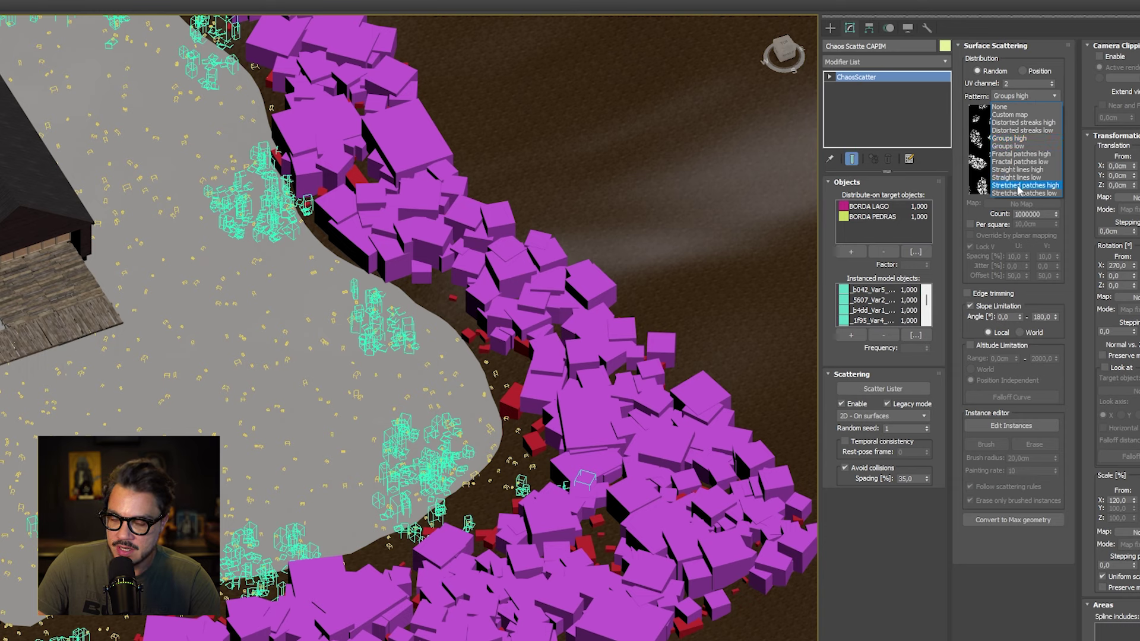
{"action": "left_click", "coordinate": [1016, 139]}
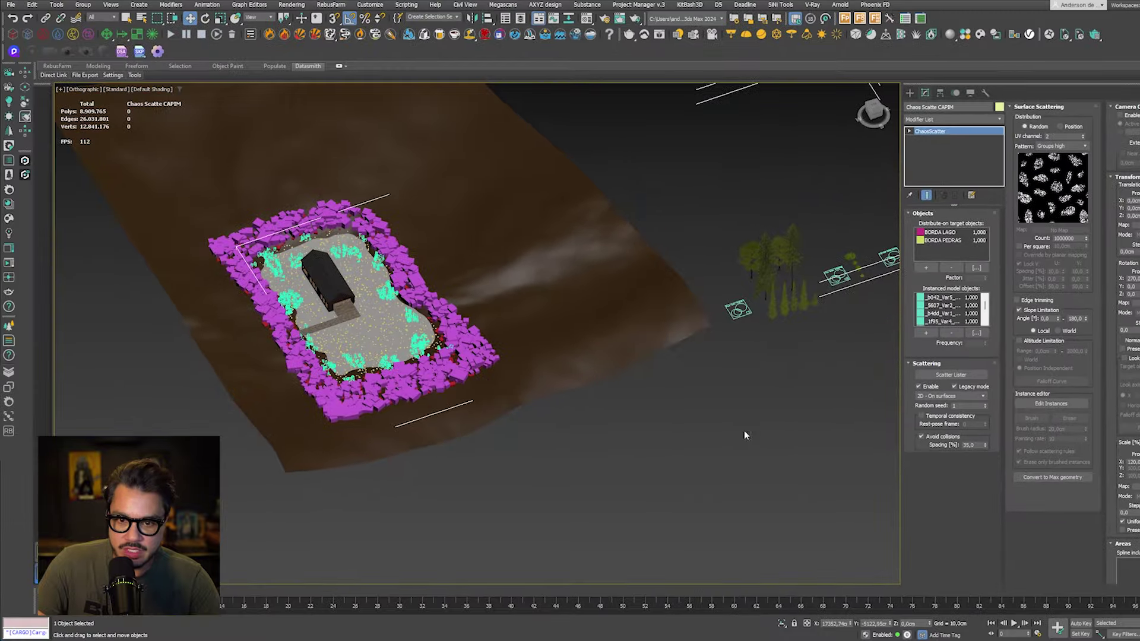
Step: Select Chaos Scatter ARBUSTOS beside the bush models and check its surface scattering pattern
{"action": "middle_click_drag", "start_coordinate": [743, 430], "coordinate": [453, 414]}
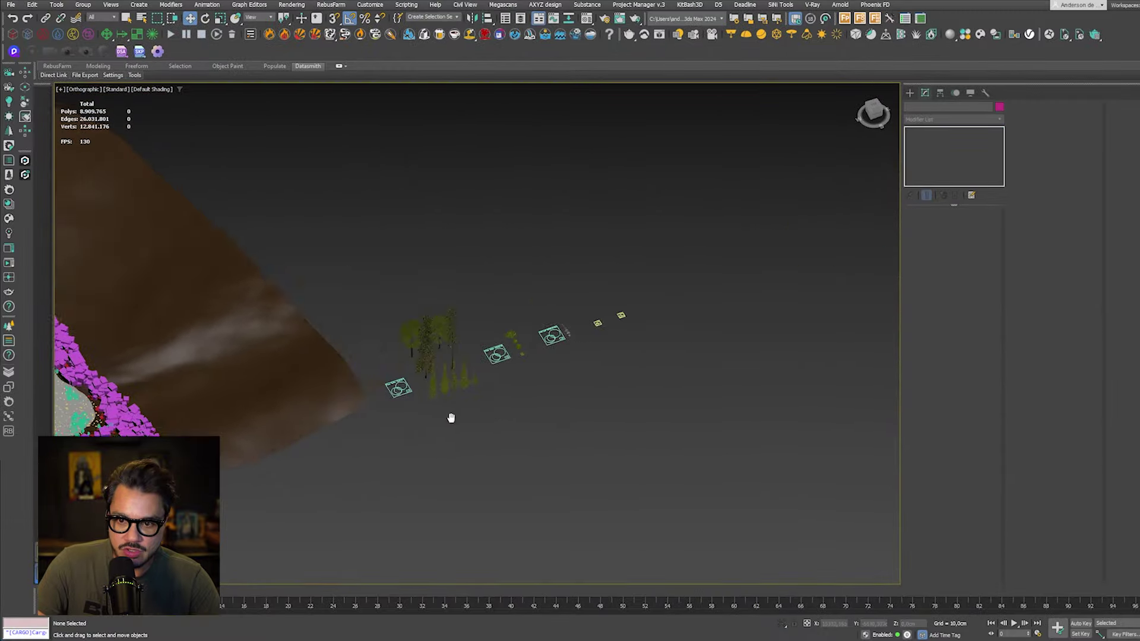
{"action": "scroll", "coordinate": [453, 414], "scroll_direction": "up", "scroll_amount": 3}
{"action": "scroll", "coordinate": [579, 319], "scroll_direction": "up", "scroll_amount": 3}
{"action": "scroll", "coordinate": [580, 319], "scroll_direction": "down", "scroll_amount": 2}
{"action": "middle_click_drag", "start_coordinate": [579, 319], "coordinate": [707, 394]}
{"action": "scroll", "coordinate": [707, 395], "scroll_direction": "up", "scroll_amount": 3}
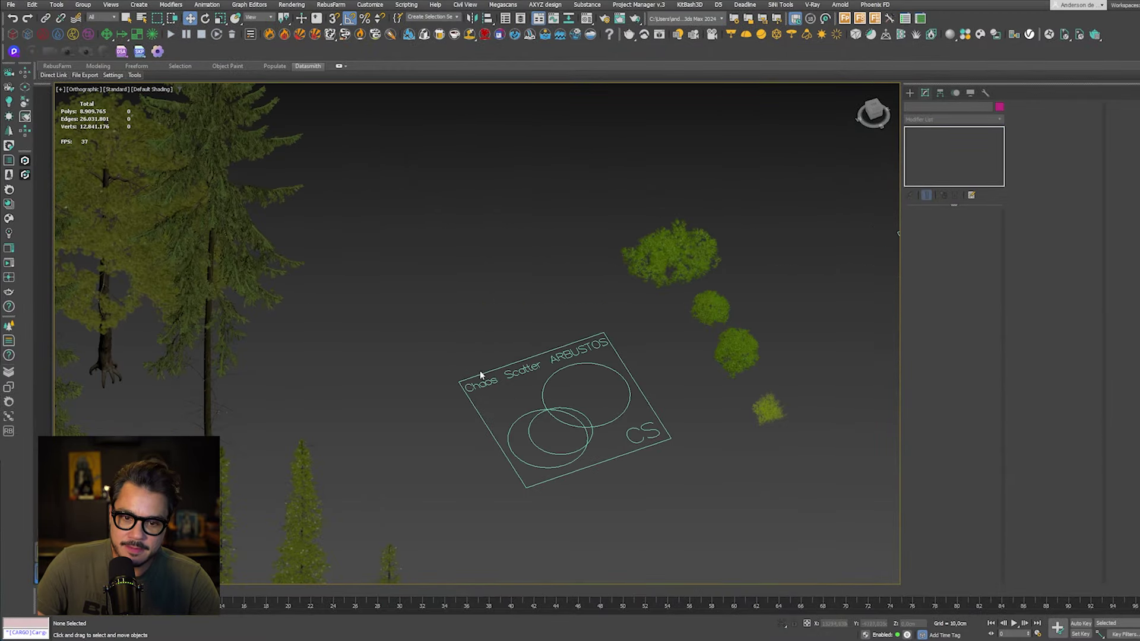
{"action": "left_click", "coordinate": [472, 386]}
{"action": "left_click_drag", "start_coordinate": [492, 370], "coordinate": [496, 375]}
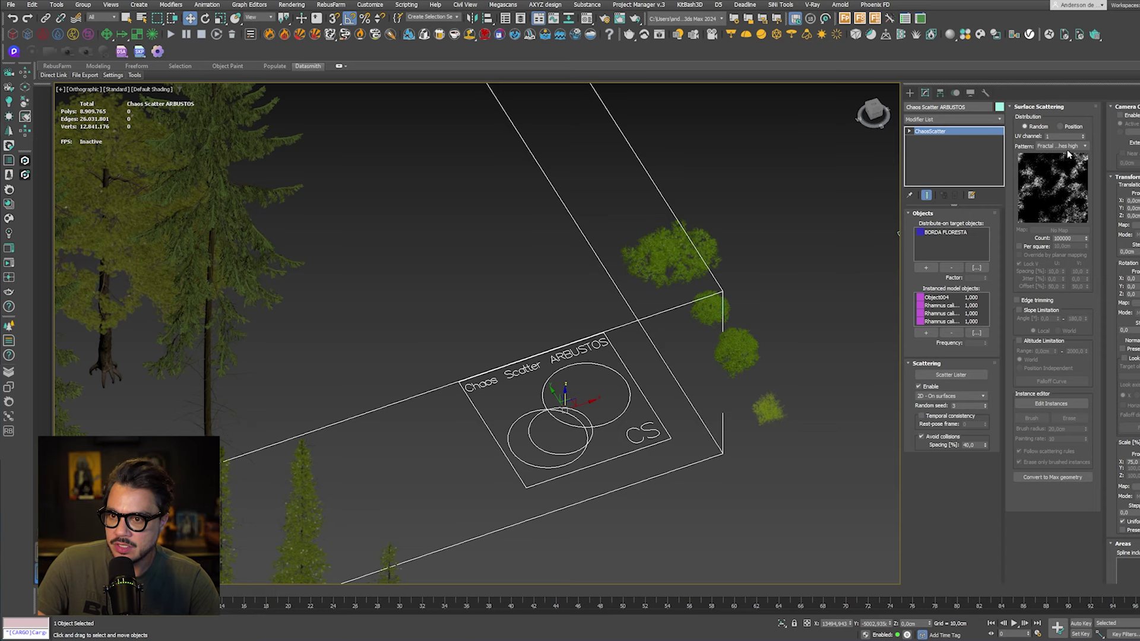
Step: Select Chaos Scatter FLORESTA beside the tree models and enable its scattering over the terrain
{"action": "scroll", "coordinate": [474, 496], "scroll_direction": "down", "scroll_amount": 5}
{"action": "middle_click_drag", "start_coordinate": [381, 455], "coordinate": [657, 241]}
{"action": "left_click", "coordinate": [651, 401]}
{"action": "scroll", "coordinate": [617, 323], "scroll_direction": "up", "scroll_amount": 4}
{"action": "left_click_drag", "start_coordinate": [663, 407], "coordinate": [586, 292]}
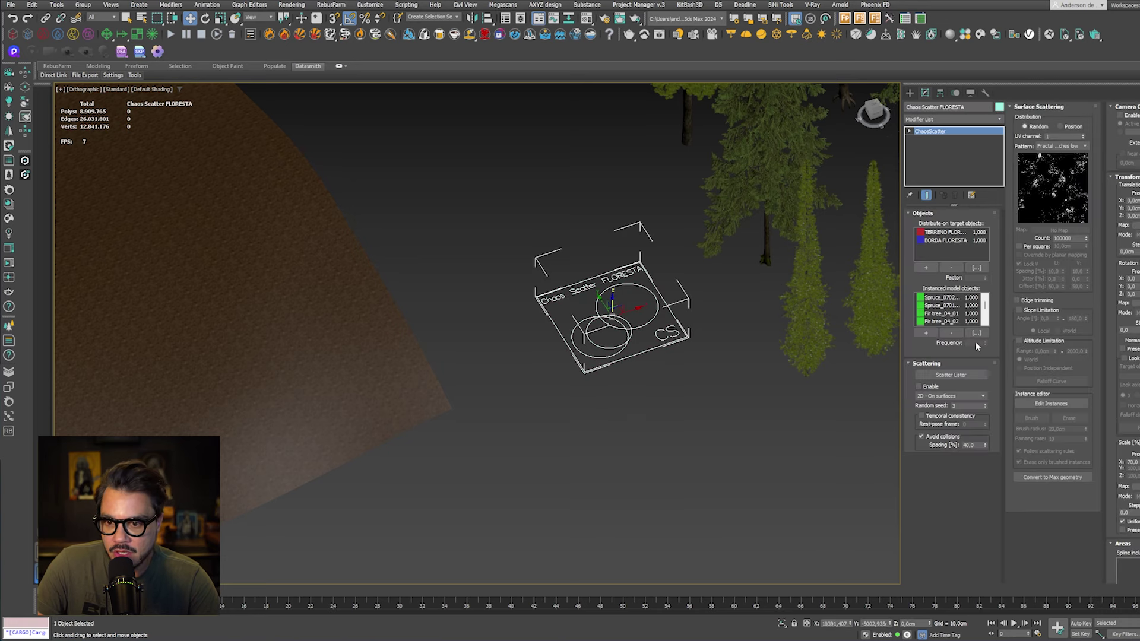
{"action": "left_click", "coordinate": [931, 387]}
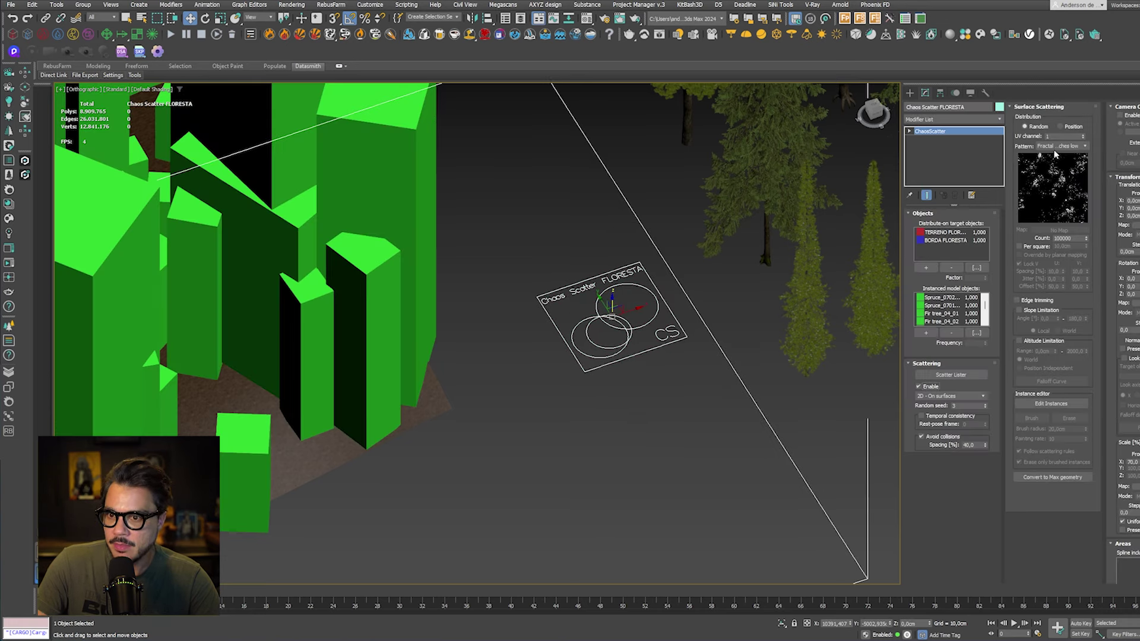
Step: Review the pattern options of Chaos Scatter FLORESTA, keeping Fractal patches low, and examine the forest around the lake
{"action": "left_click", "coordinate": [1074, 146]}
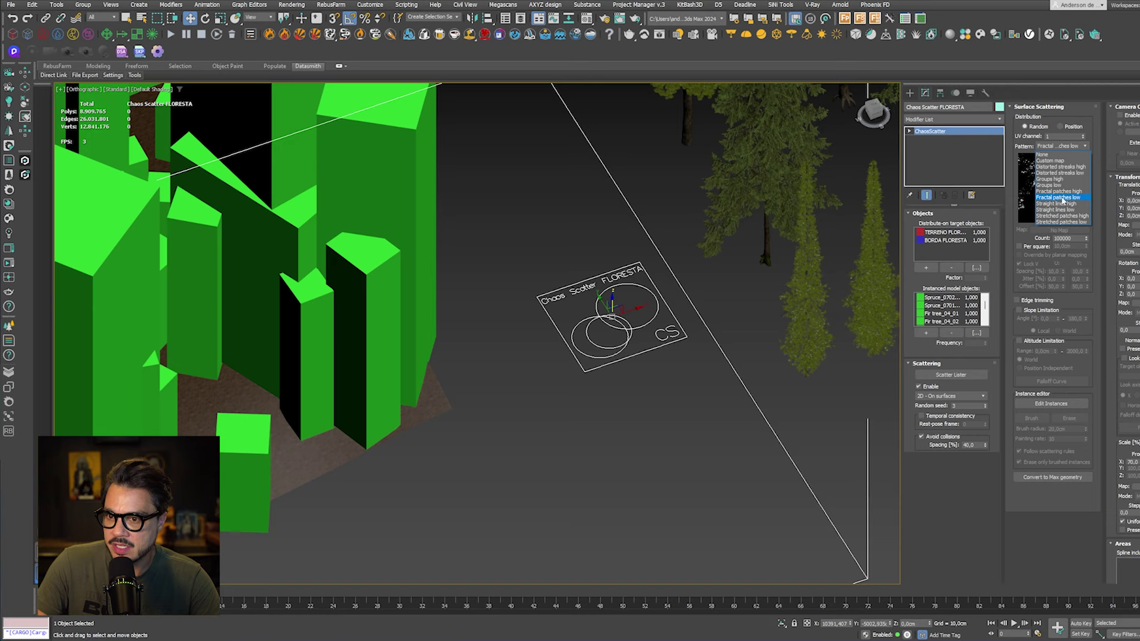
{"action": "left_click", "coordinate": [1061, 210]}
{"action": "scroll", "coordinate": [607, 425], "scroll_direction": "down", "scroll_amount": 5}
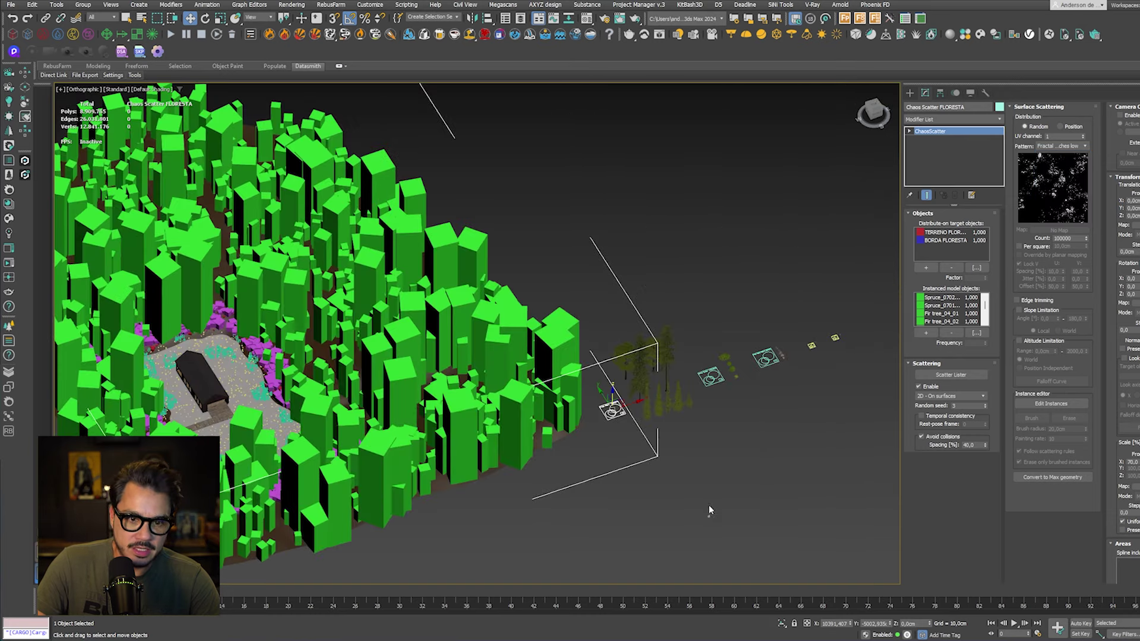
Step: Select Chaos Scatter FLORESTA and review its translation, rotation and scale transformation ranges
{"action": "left_click", "coordinate": [779, 426]}
{"action": "middle_click_drag", "start_coordinate": [735, 244], "coordinate": [804, 239]}
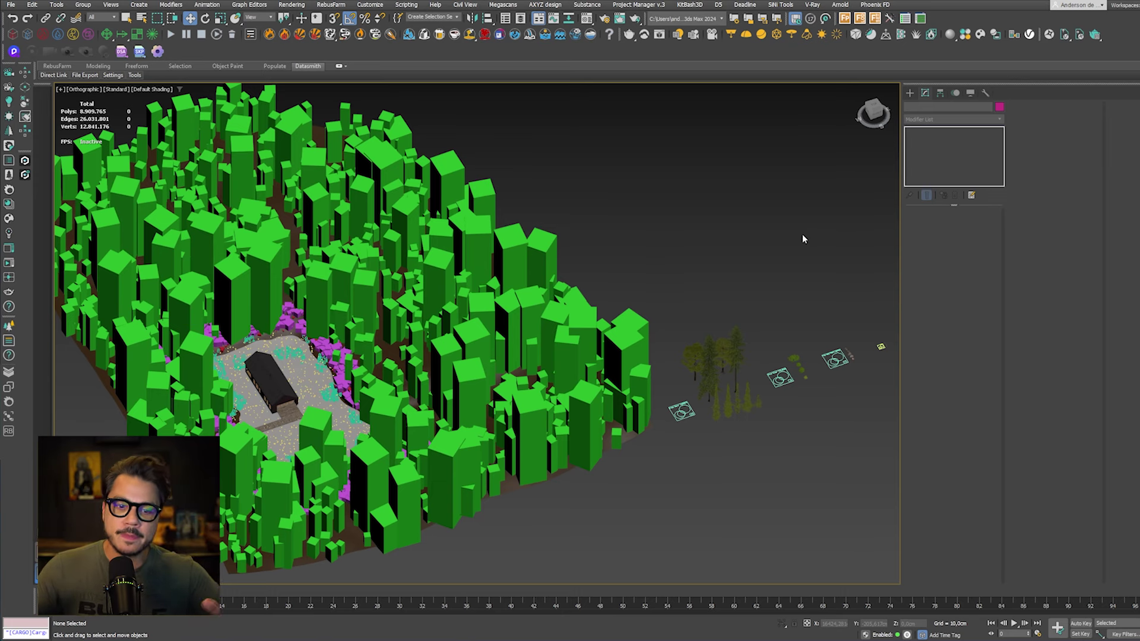
{"action": "scroll", "coordinate": [440, 337], "scroll_direction": "up", "scroll_amount": 10}
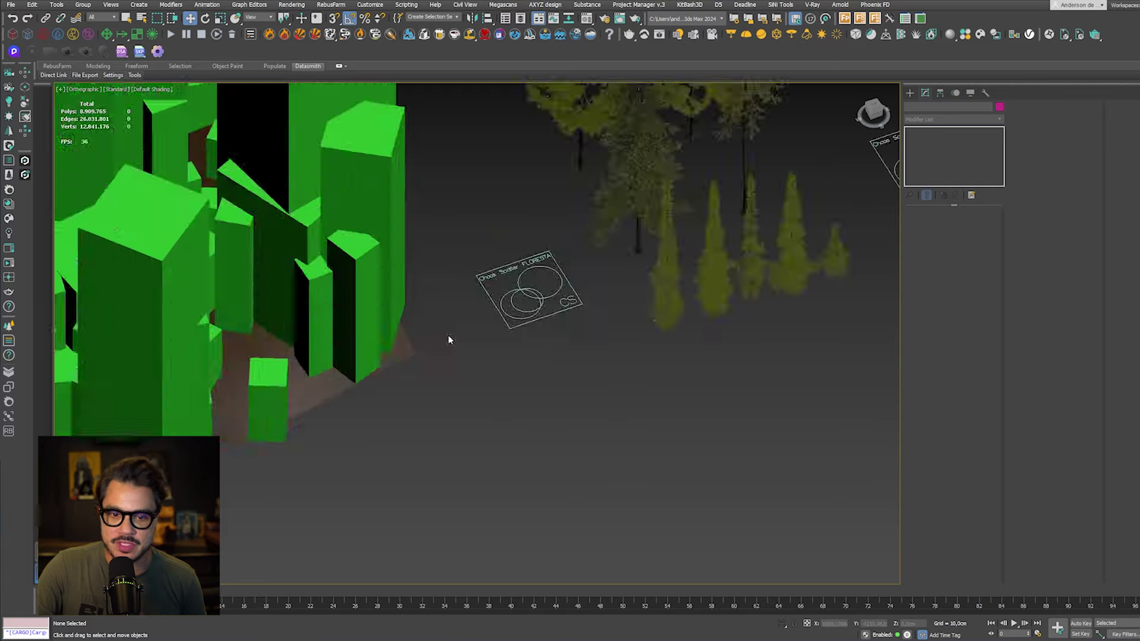
{"action": "left_click", "coordinate": [643, 311]}
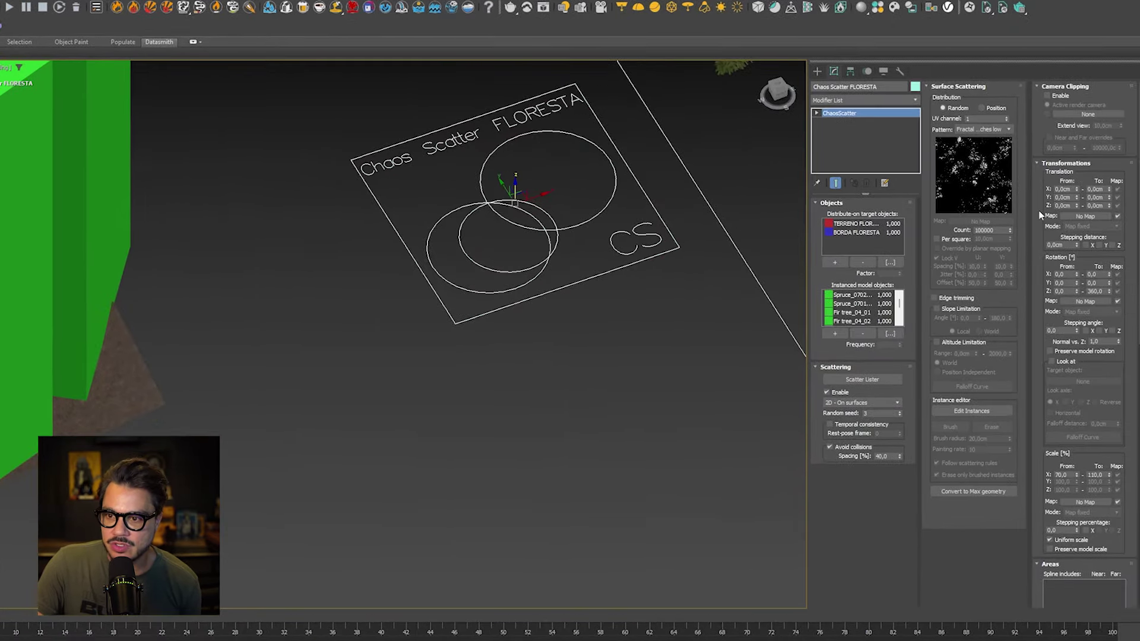
{"action": "scroll", "coordinate": [1040, 215], "scroll_direction": "down", "scroll_amount": 1}
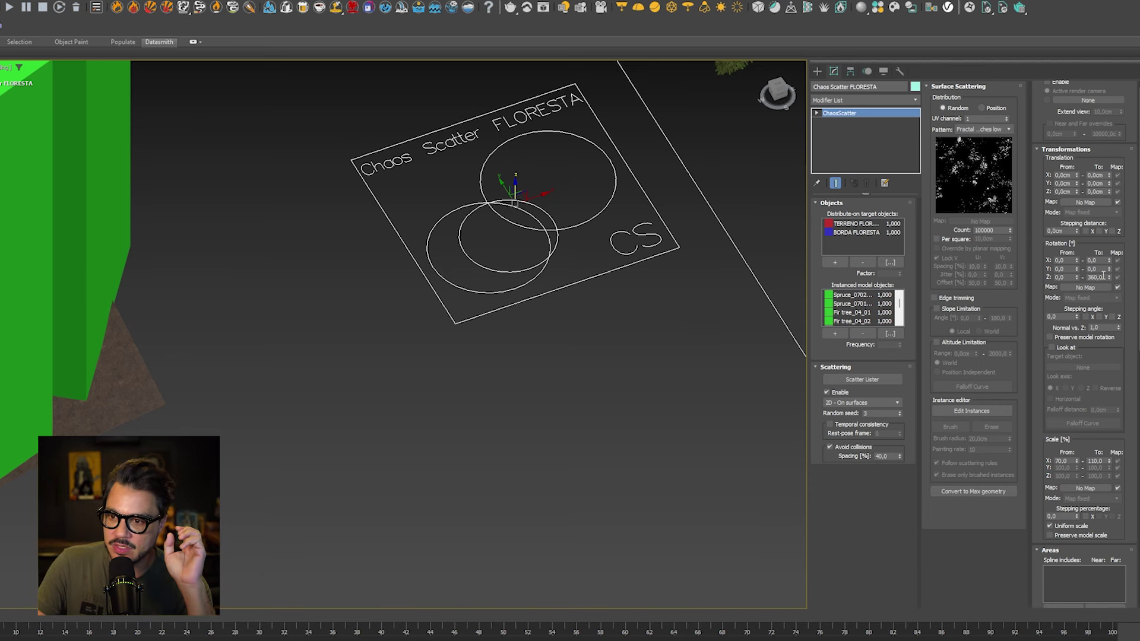
{"action": "scroll", "coordinate": [1044, 178], "scroll_direction": "up", "scroll_amount": 1}
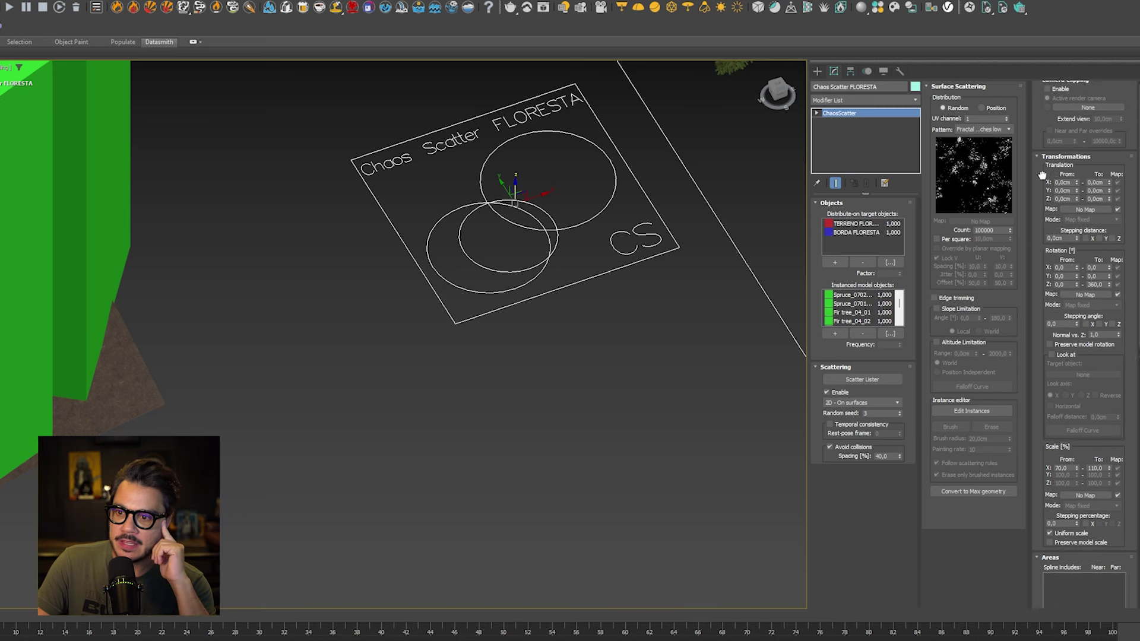
{"action": "left_click_drag", "start_coordinate": [1051, 283], "coordinate": [1044, 249]}
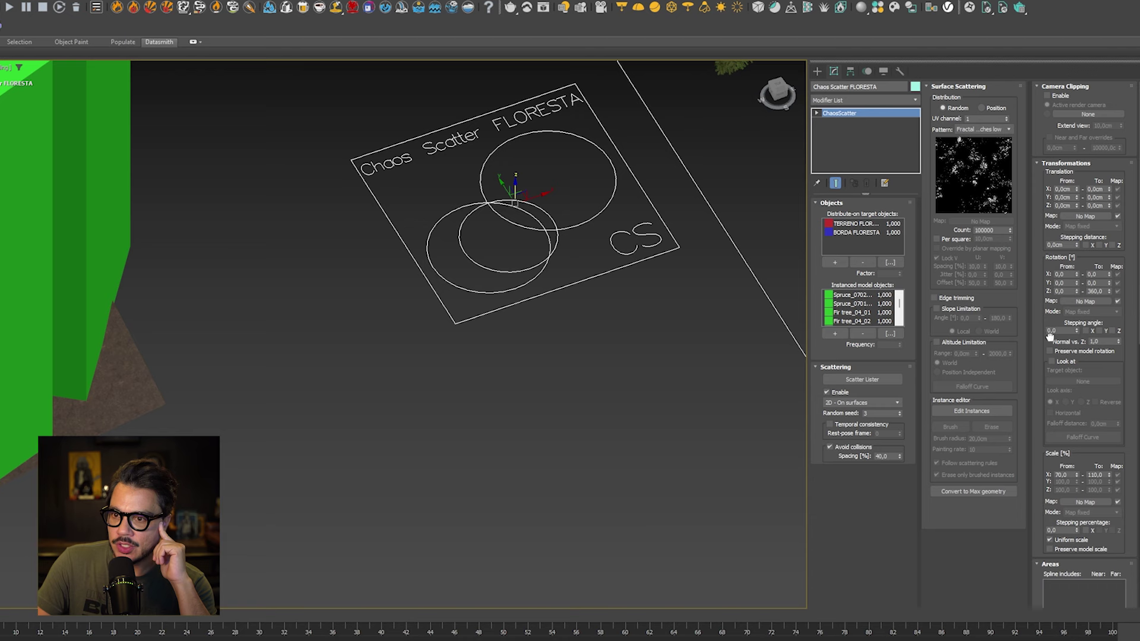
{"action": "scroll", "coordinate": [1049, 283], "scroll_direction": "down", "scroll_amount": 3}
{"action": "left_click_drag", "start_coordinate": [1041, 401], "coordinate": [1048, 302]}
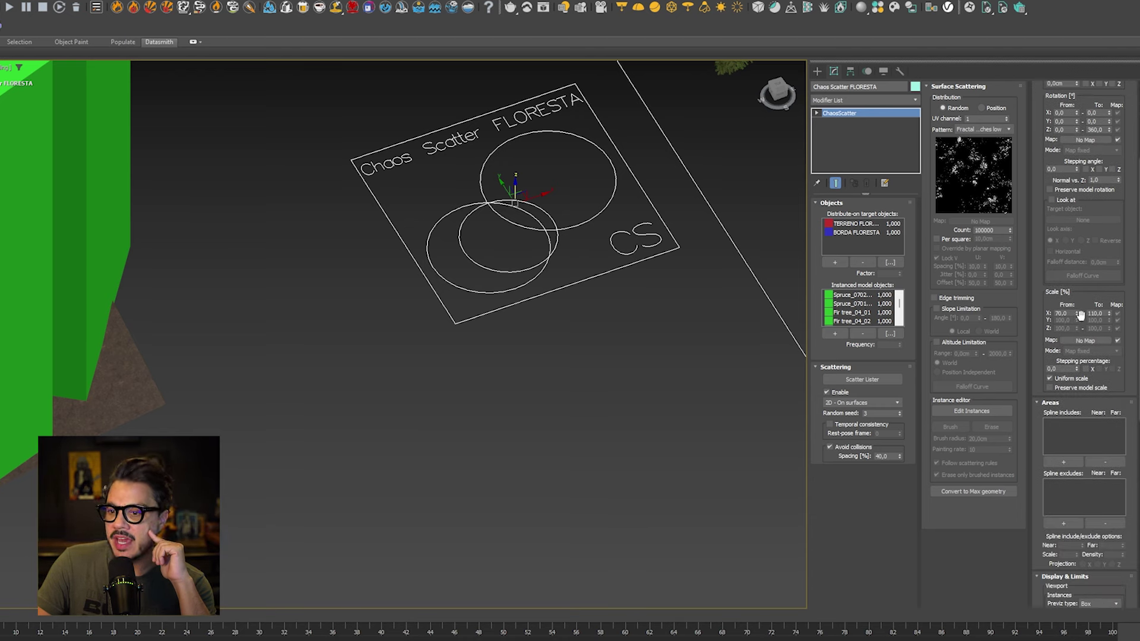
{"action": "left_click", "coordinate": [387, 407]}
Step: Reselect Chaos Scatter FLORESTA beside the tree models and check its surface scattering pattern against the forest on the terrain
{"action": "scroll", "coordinate": [450, 391], "scroll_direction": "down", "scroll_amount": 6}
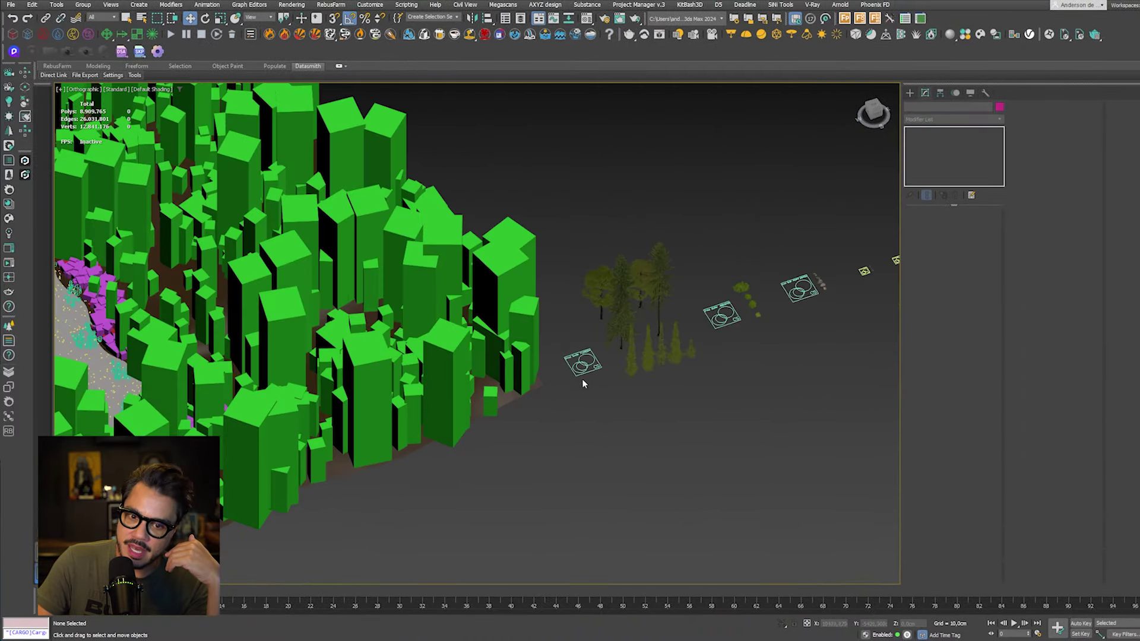
{"action": "middle_click_drag", "start_coordinate": [583, 384], "coordinate": [620, 382]}
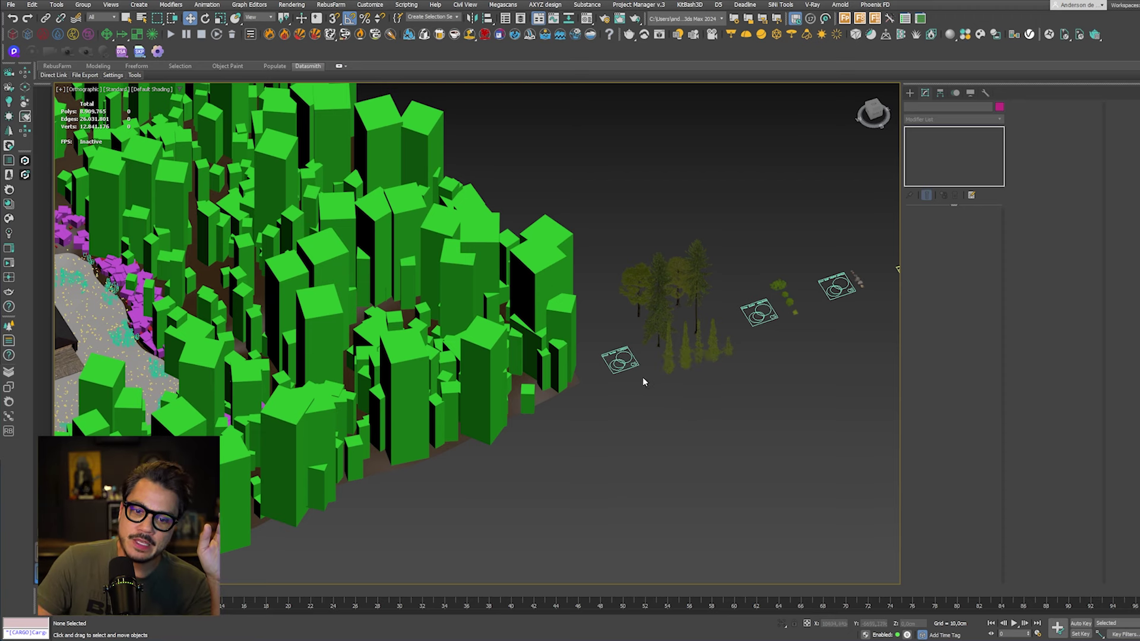
{"action": "left_click", "coordinate": [628, 369]}
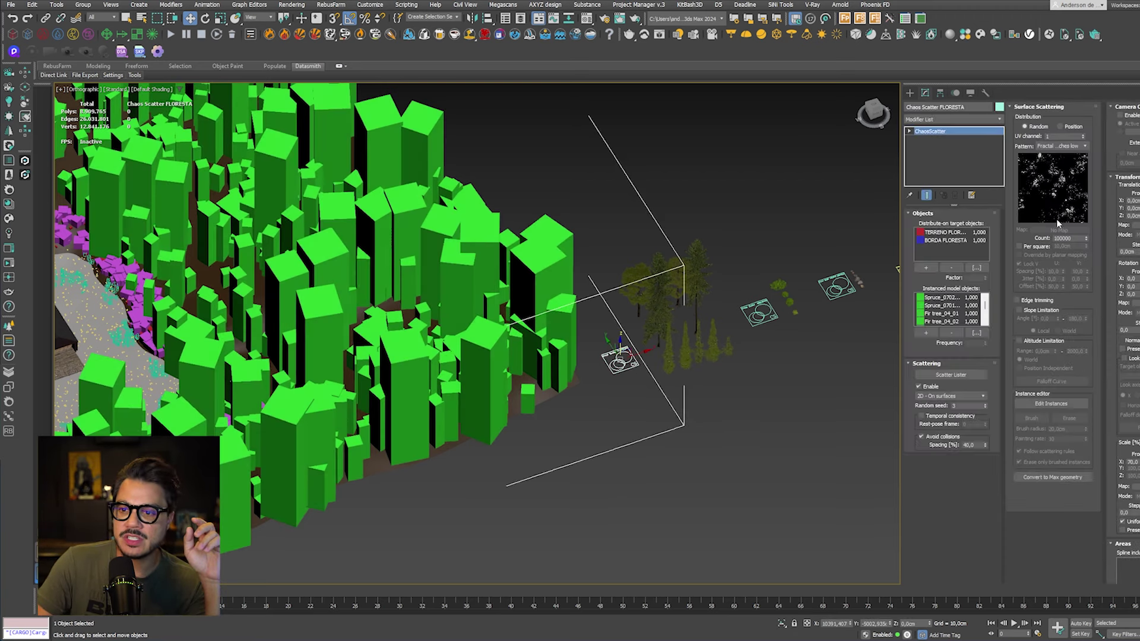
{"action": "middle_click_drag", "start_coordinate": [351, 527], "coordinate": [558, 505]}
{"action": "scroll", "coordinate": [557, 505], "scroll_direction": "down", "scroll_amount": 2}
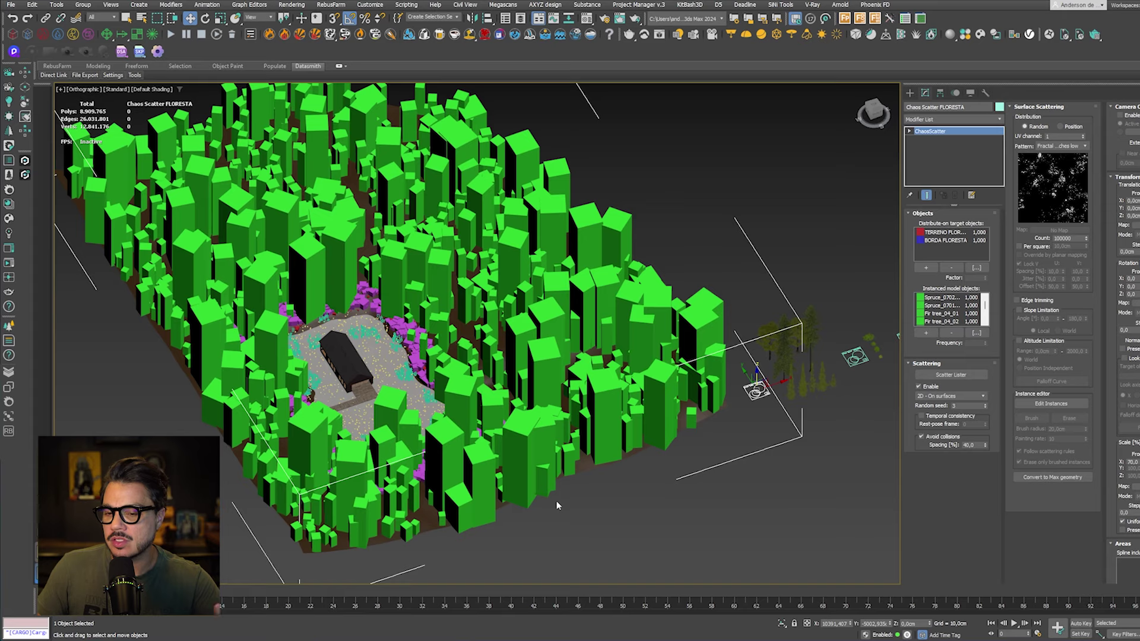
{"action": "left_click", "coordinate": [819, 214]}
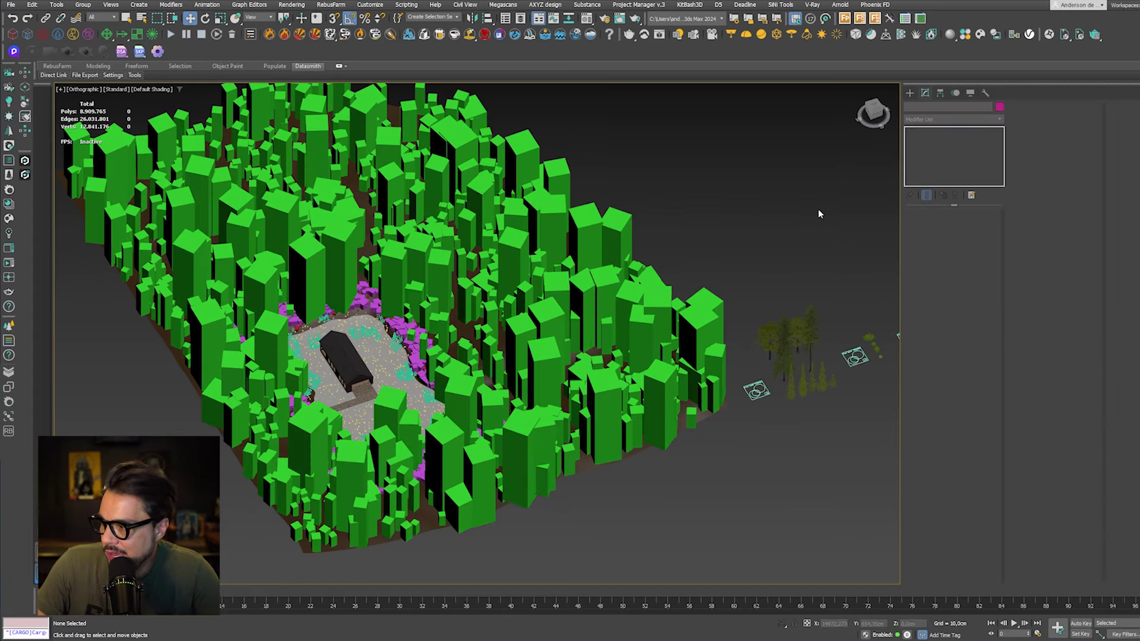
Step: Examine the forest around the cabin and the row of scatter objects with their source models beside the terrain
{"action": "scroll", "coordinate": [290, 380], "scroll_direction": "up", "scroll_amount": 5}
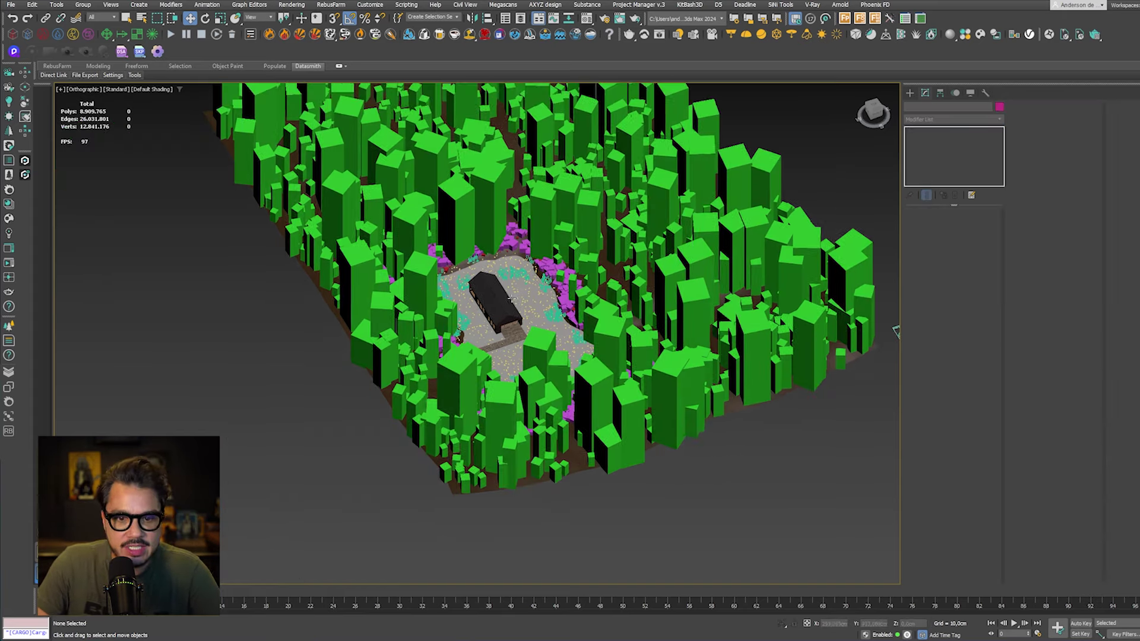
{"action": "middle_click_drag", "start_coordinate": [515, 304], "coordinate": [624, 297], "text": "alt"}
{"action": "scroll", "coordinate": [590, 240], "scroll_direction": "down", "scroll_amount": 5}
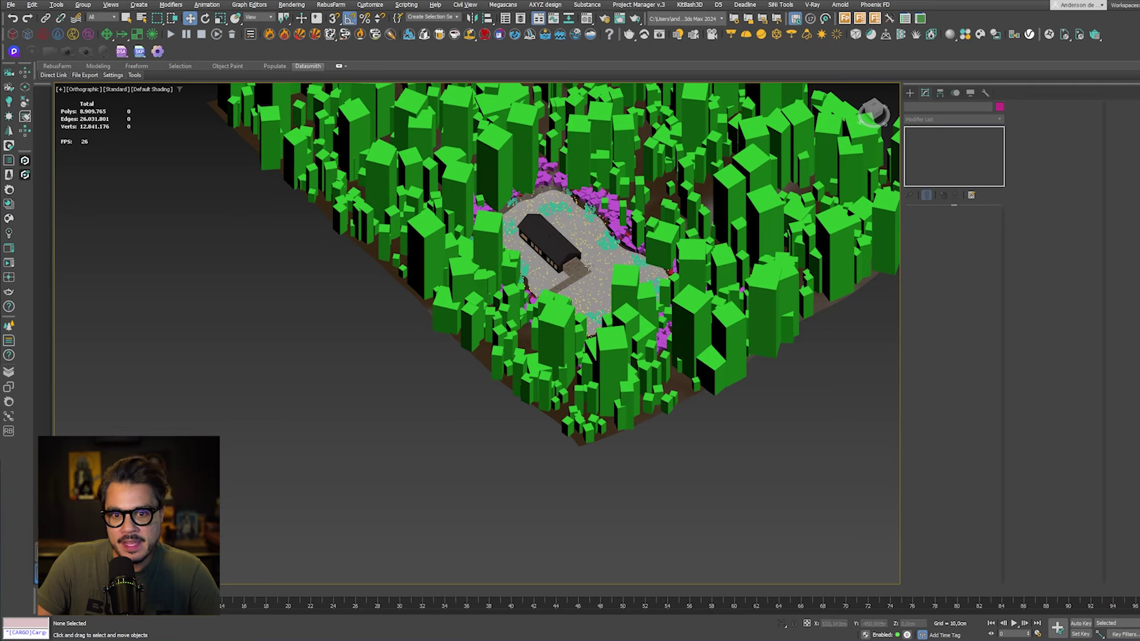
{"action": "scroll", "coordinate": [635, 330], "scroll_direction": "up", "scroll_amount": 3}
{"action": "middle_click_drag", "start_coordinate": [723, 501], "coordinate": [373, 434]}
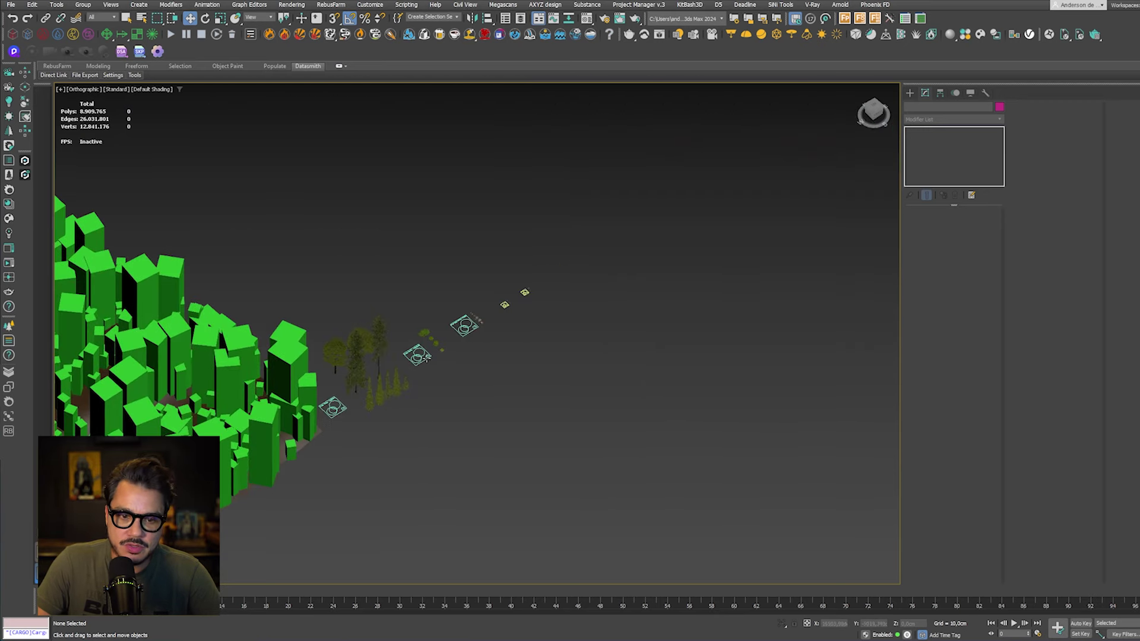
{"action": "scroll", "coordinate": [519, 284], "scroll_direction": "up", "scroll_amount": 6}
{"action": "left_click", "coordinate": [392, 343]}
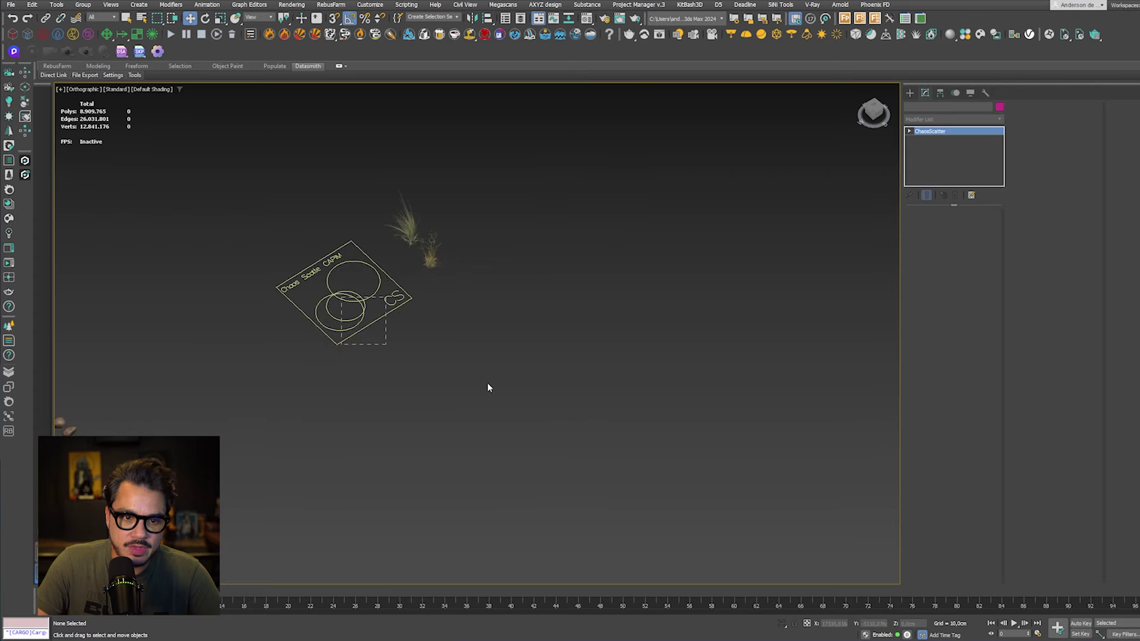
{"action": "left_click", "coordinate": [440, 419]}
{"action": "key", "text": "z"}
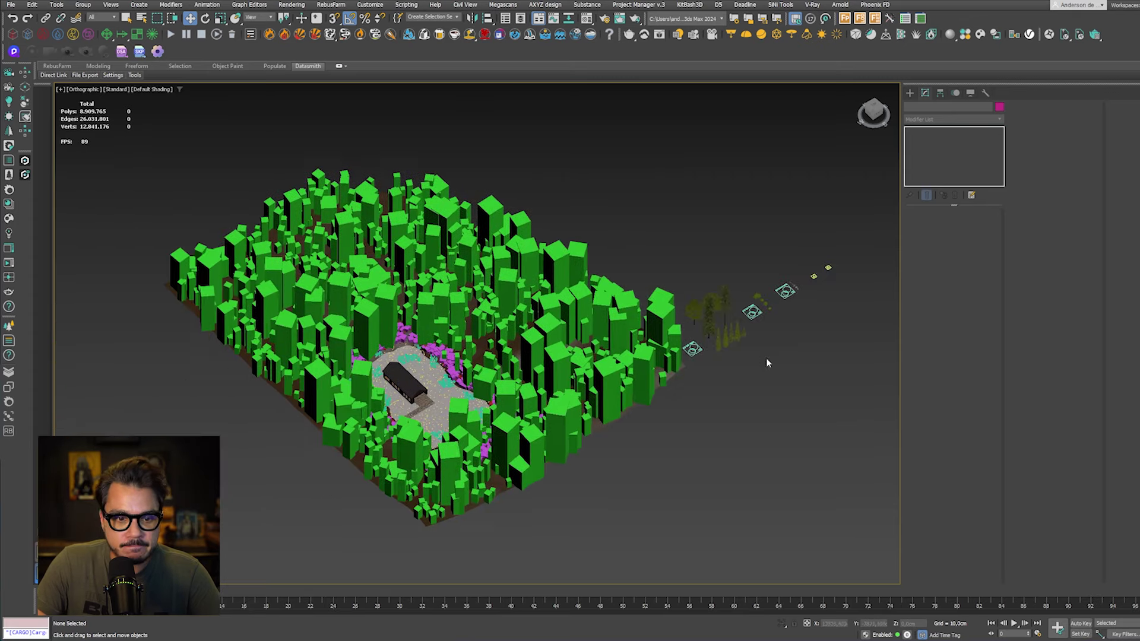
Step: Inspect the cabin, its wooden deck and walkway, and the vegetation around the lake from above
{"action": "mouse_move", "coordinate": [496, 426]}
{"action": "middle_mouse_down", "text": "alt"}
{"action": "mouse_move", "coordinate": [504, 392]}
{"action": "mouse_move", "coordinate": [510, 422]}
{"action": "middle_mouse_up", "text": "alt"}
{"action": "scroll", "coordinate": [525, 379], "scroll_direction": "up", "scroll_amount": 10}
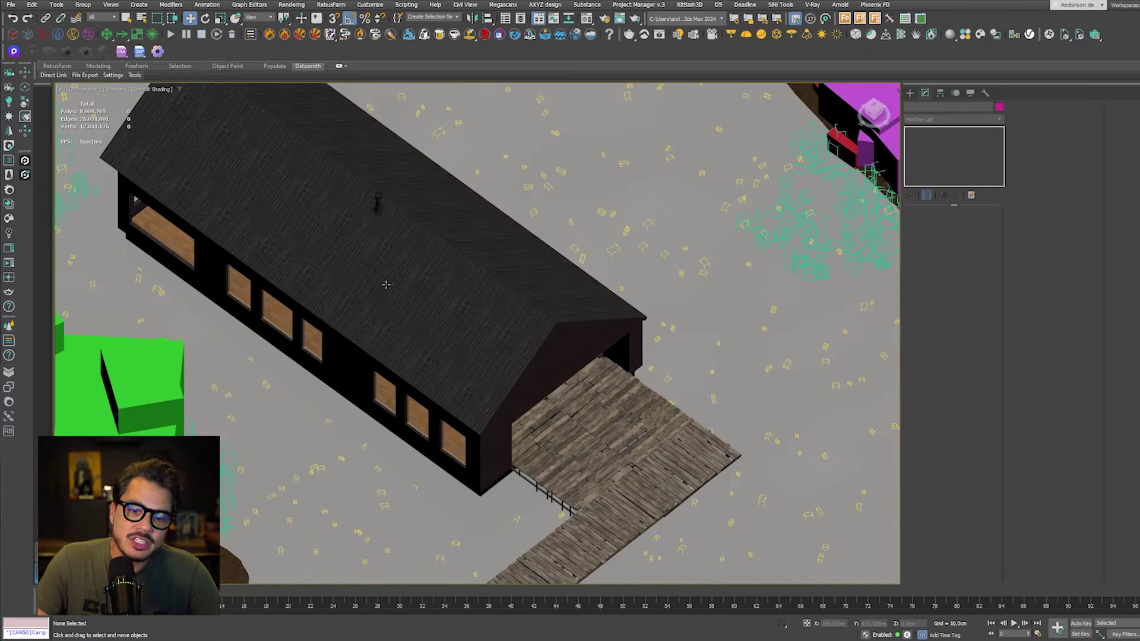
{"action": "scroll", "coordinate": [458, 356], "scroll_direction": "down", "scroll_amount": 4}
{"action": "scroll", "coordinate": [298, 347], "scroll_direction": "up", "scroll_amount": 5}
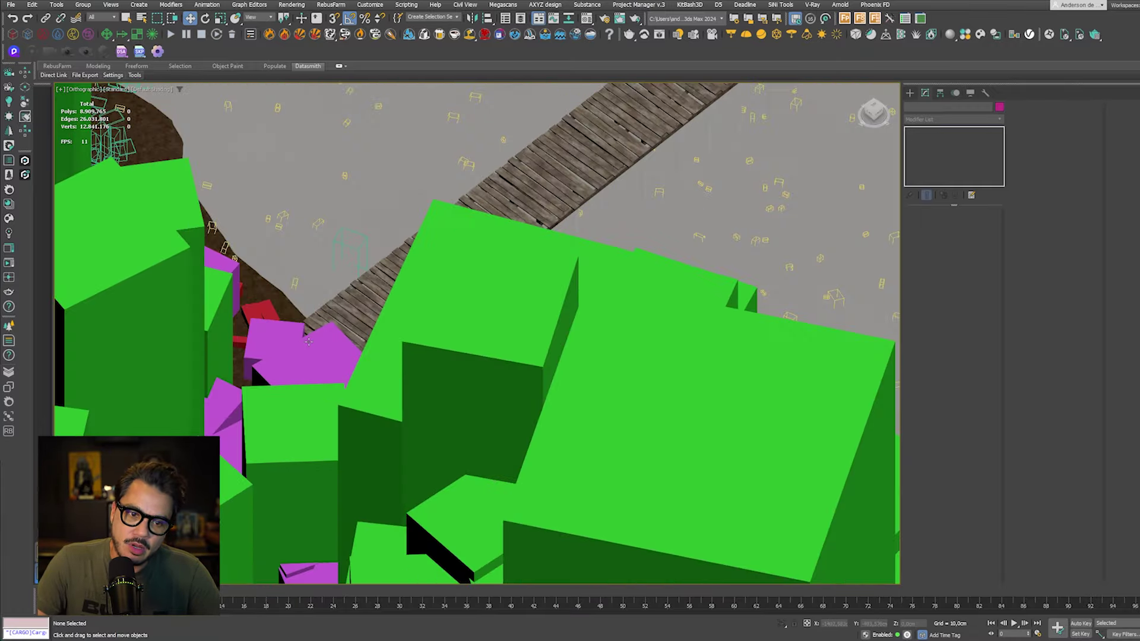
{"action": "scroll", "coordinate": [473, 353], "scroll_direction": "down", "scroll_amount": 6}
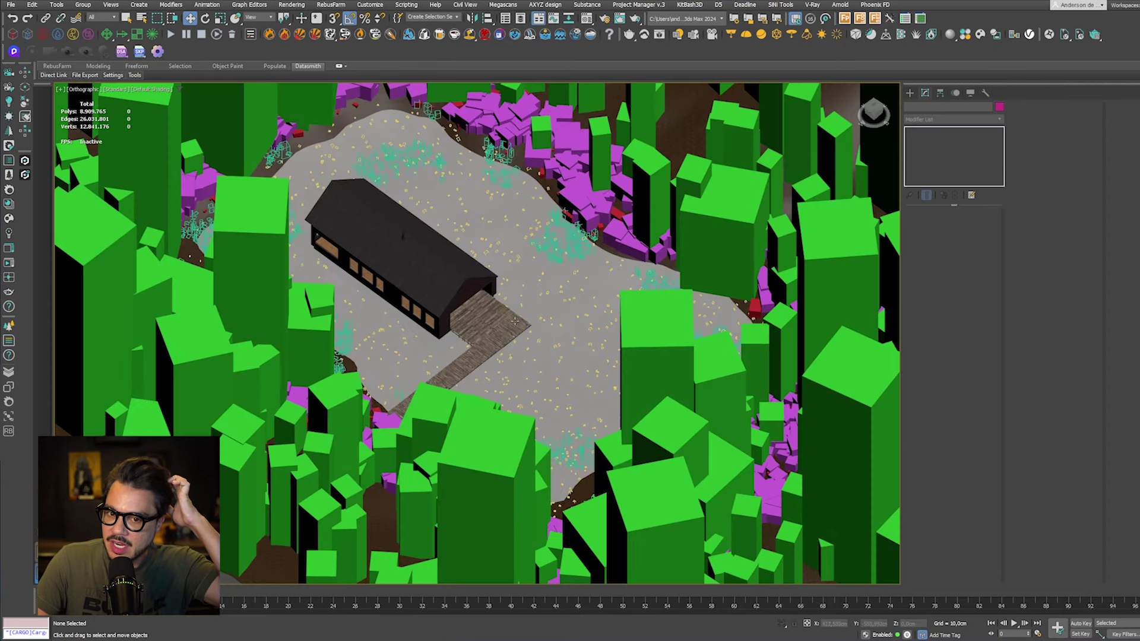
Step: Look through Corona Camera001, Corona Camera002, Corona Camera003 and Corona Camera004 in turn to compare their framings
{"action": "key", "text": "c"}
{"action": "double_click", "coordinate": [620, 251]}
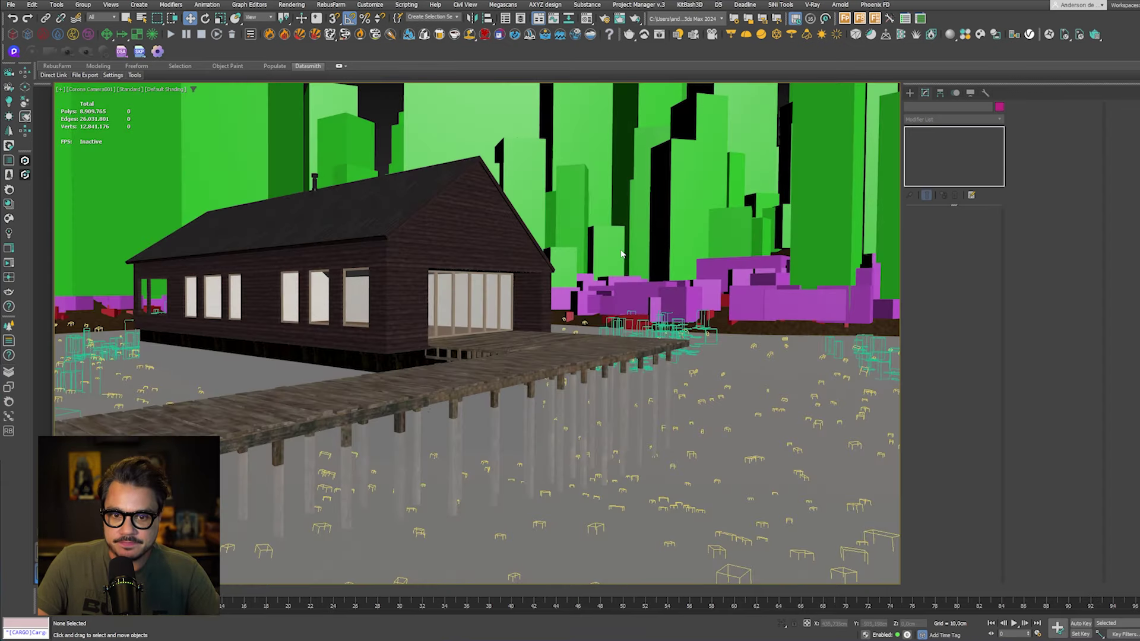
{"action": "key", "text": "c"}
{"action": "double_click", "coordinate": [589, 257]}
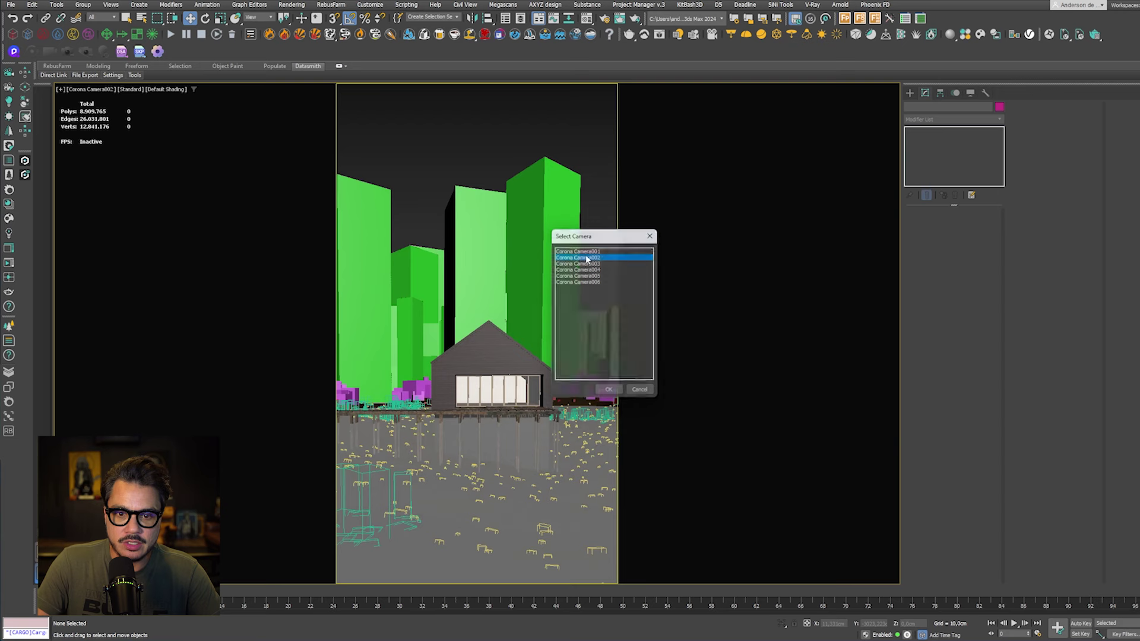
{"action": "key", "text": "c"}
{"action": "double_click", "coordinate": [589, 264]}
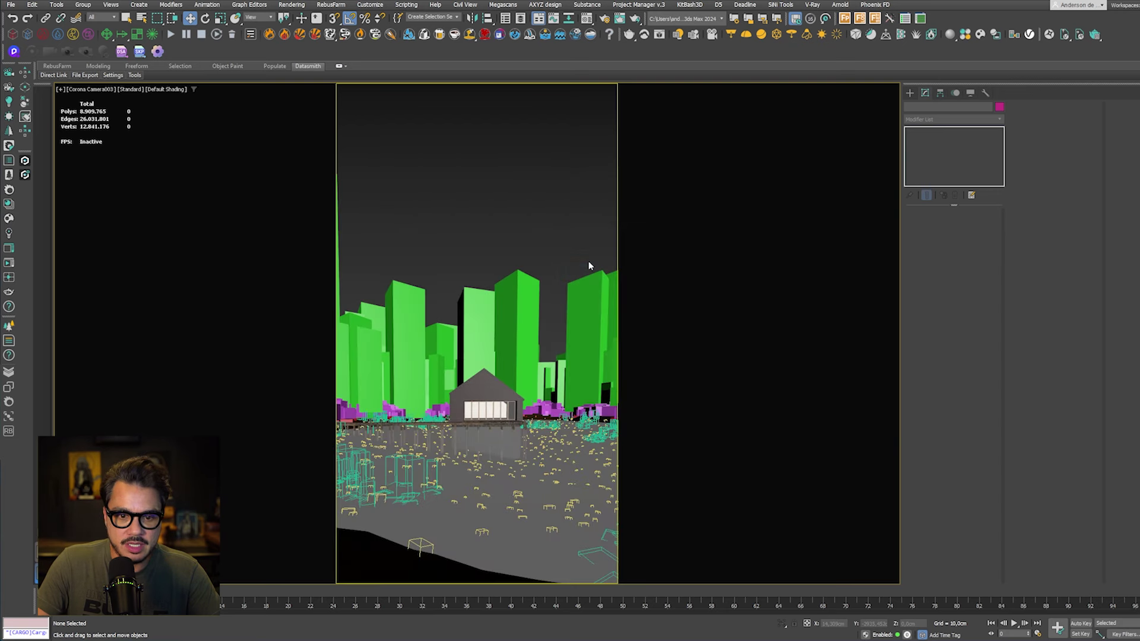
{"action": "key", "text": "c"}
{"action": "double_click", "coordinate": [589, 270]}
Step: Check the views of Corona Camera005 and Corona Camera006, and return the viewport to Corona Camera005
{"action": "key", "text": "c"}
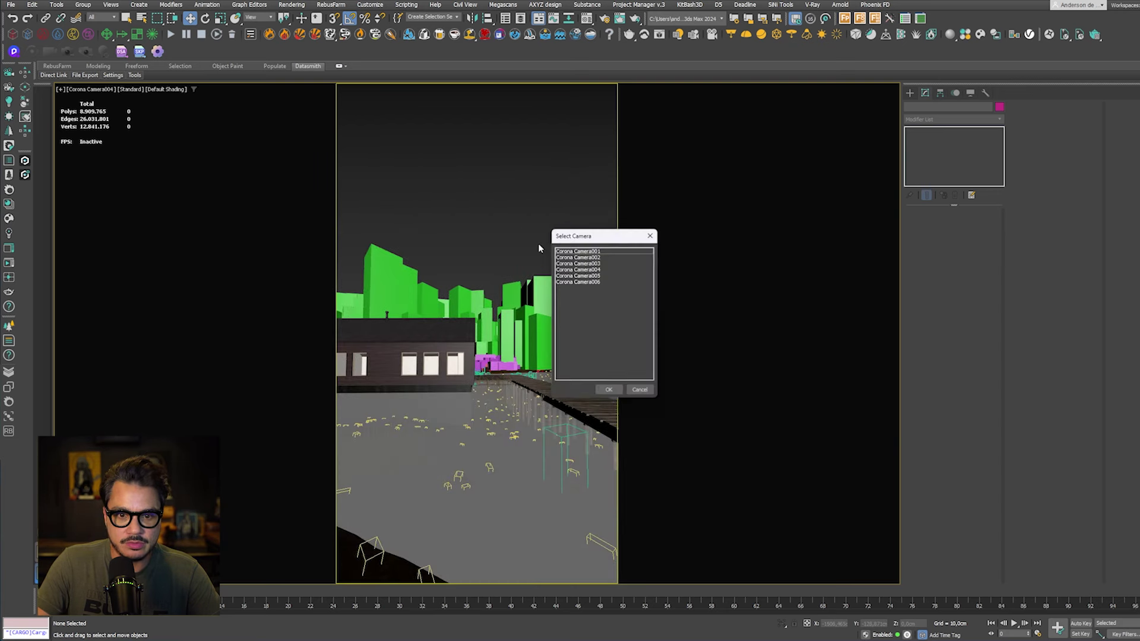
{"action": "double_click", "coordinate": [585, 276]}
{"action": "key", "text": "c"}
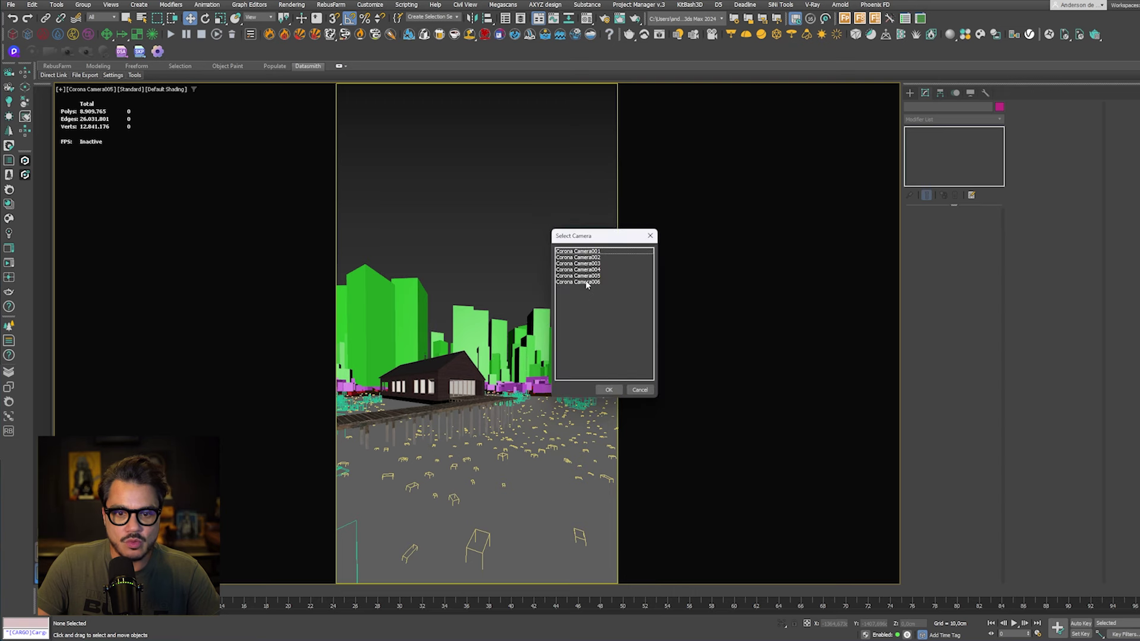
{"action": "double_click", "coordinate": [585, 281]}
{"action": "key", "text": "c"}
{"action": "double_click", "coordinate": [585, 275]}
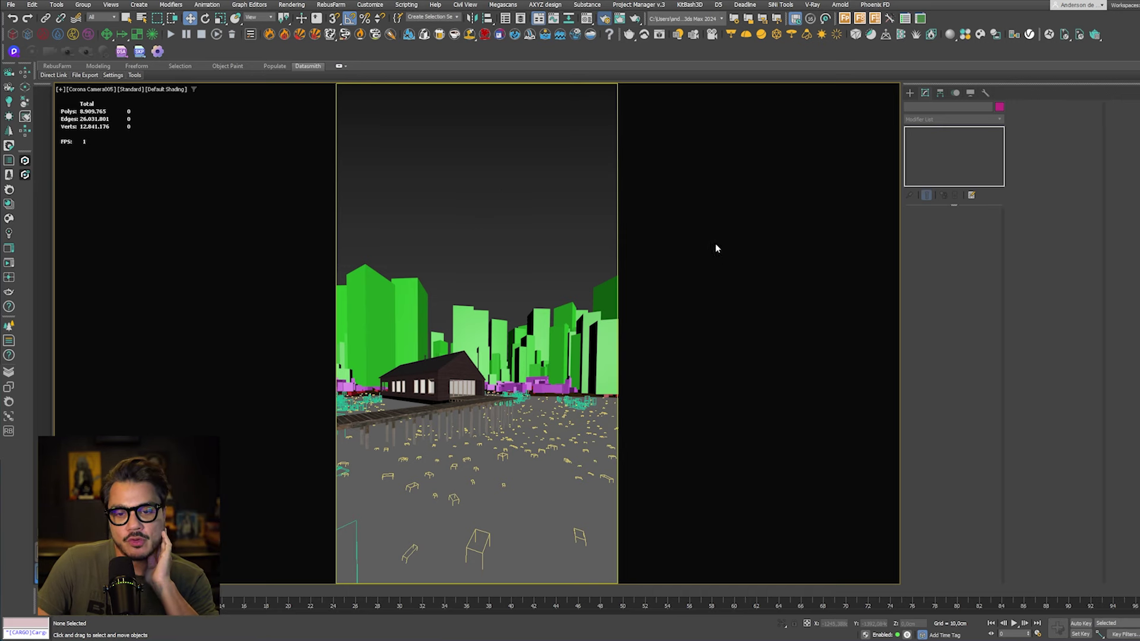
Step: Open the render setup to show the scene environment settings and start an interactive Corona render of Corona Camera005
{"action": "key", "text": "F10"}
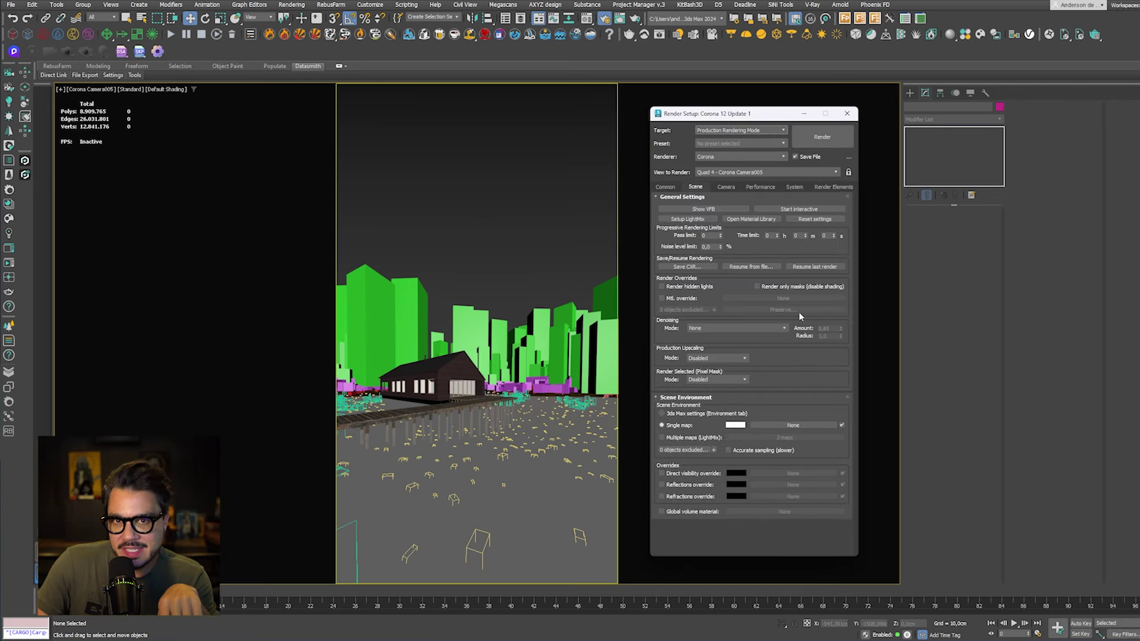
{"action": "left_click", "coordinate": [735, 426]}
{"action": "left_click", "coordinate": [682, 406]}
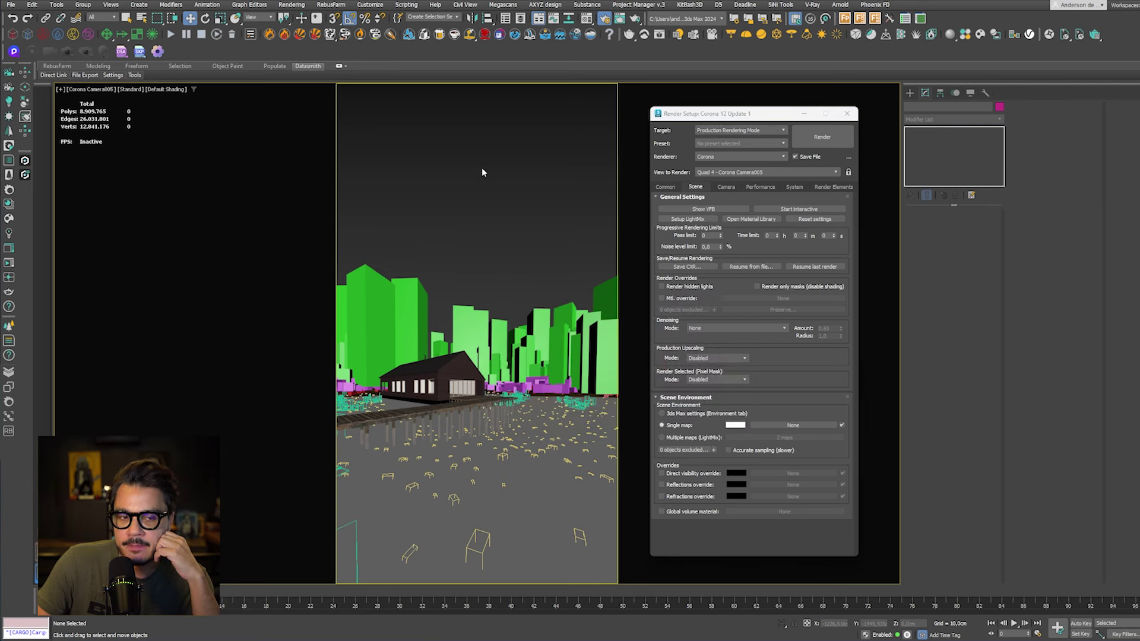
{"action": "left_click", "coordinate": [9, 263]}
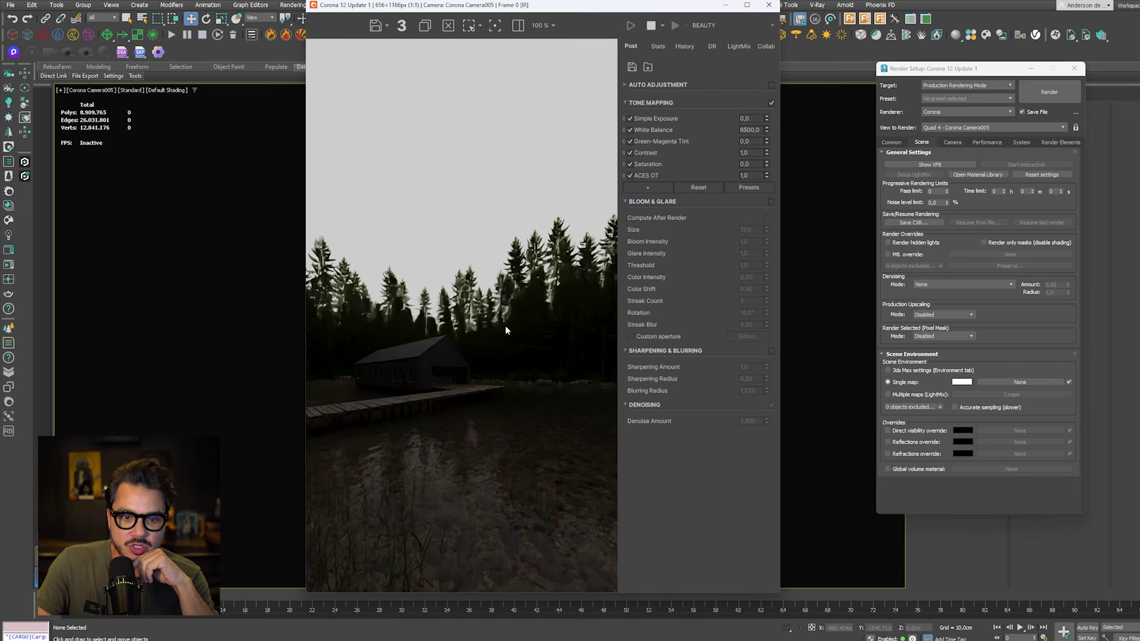
Step: Inspect the Corona Camera005 interactive render at different magnifications in the frame buffer
{"action": "scroll", "coordinate": [506, 332], "scroll_direction": "up", "scroll_amount": 1}
{"action": "scroll", "coordinate": [493, 331], "scroll_direction": "down", "scroll_amount": 2}
{"action": "scroll", "coordinate": [427, 350], "scroll_direction": "up", "scroll_amount": 1}
{"action": "scroll", "coordinate": [469, 356], "scroll_direction": "down", "scroll_amount": 2}
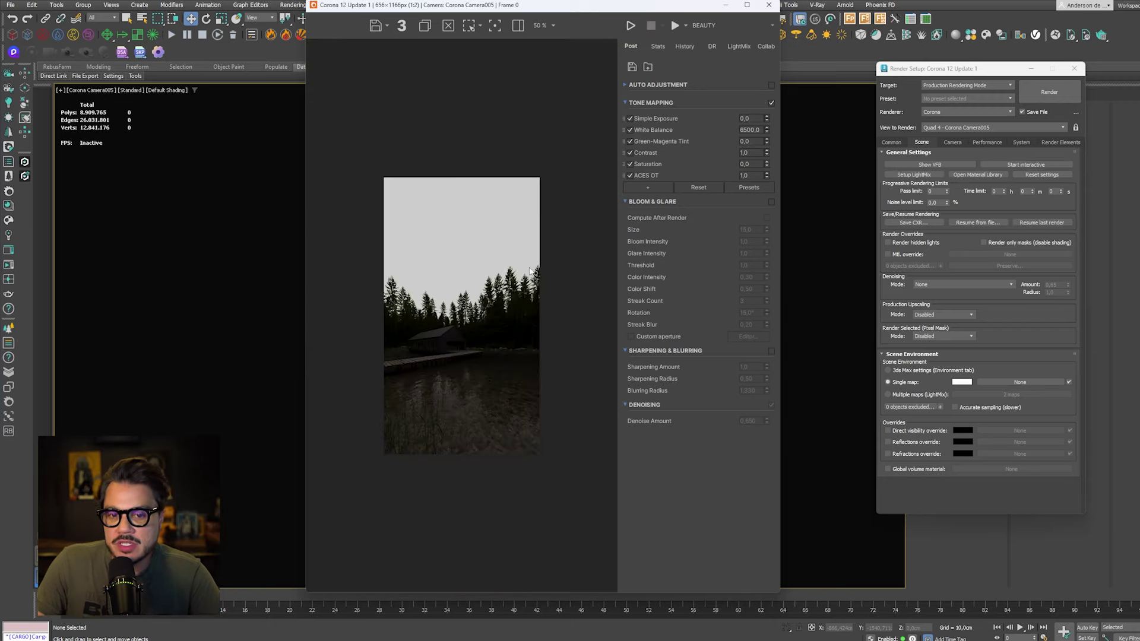
{"action": "scroll", "coordinate": [530, 271], "scroll_direction": "up", "scroll_amount": 1}
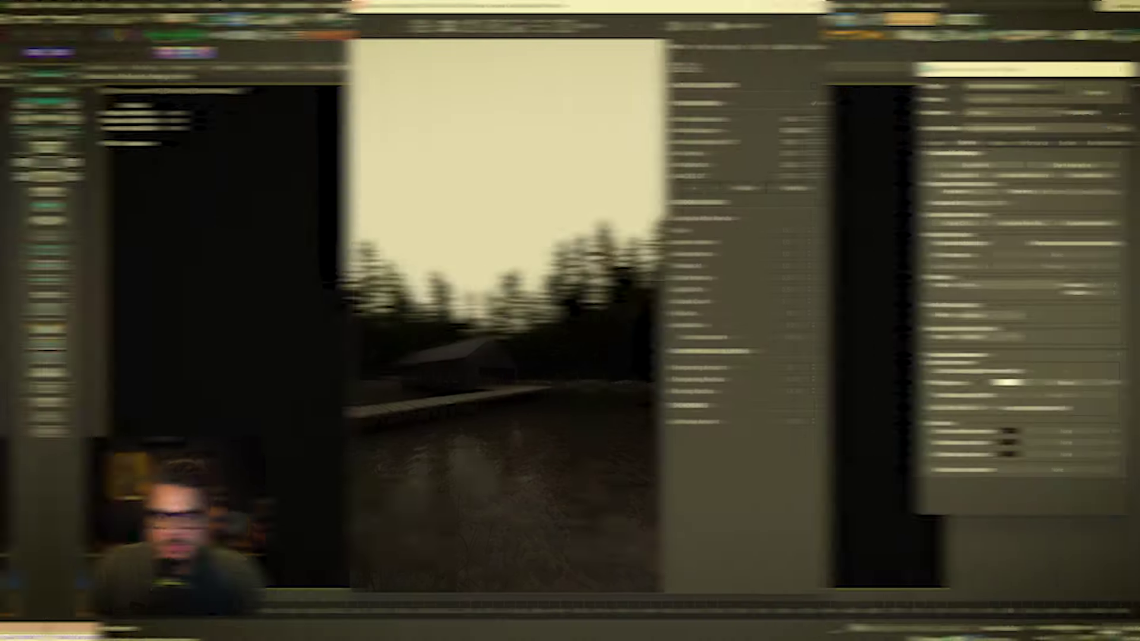
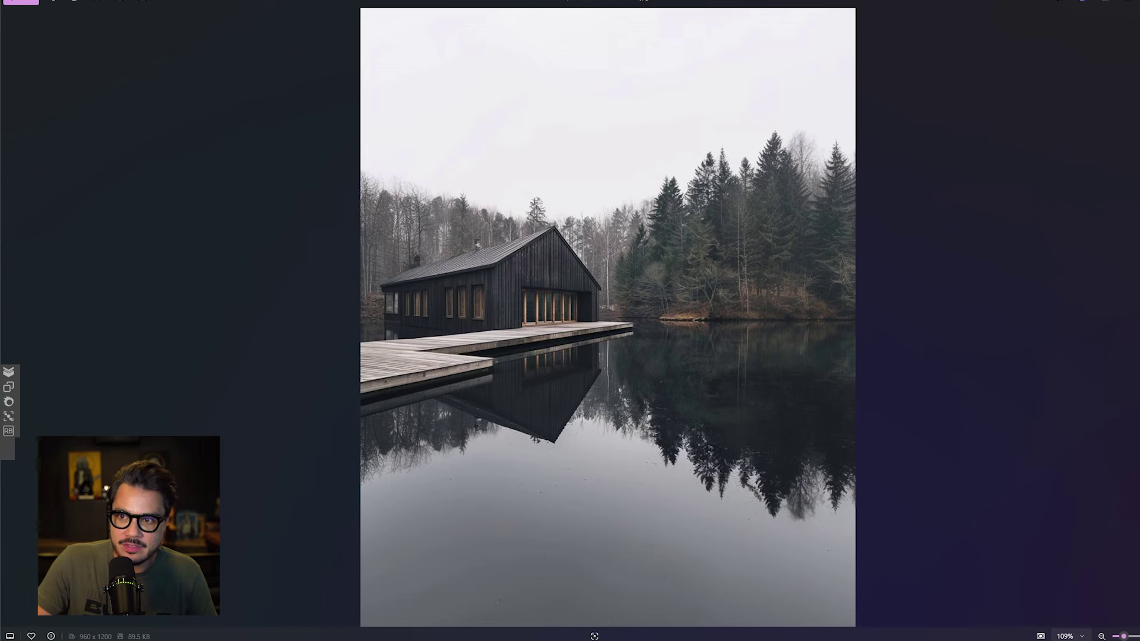
Step: Close the cabin reference photo, inspect the Corona render up close and move the frame buffer aside to uncover the camera viewport
{"action": "key", "text": "Escape"}
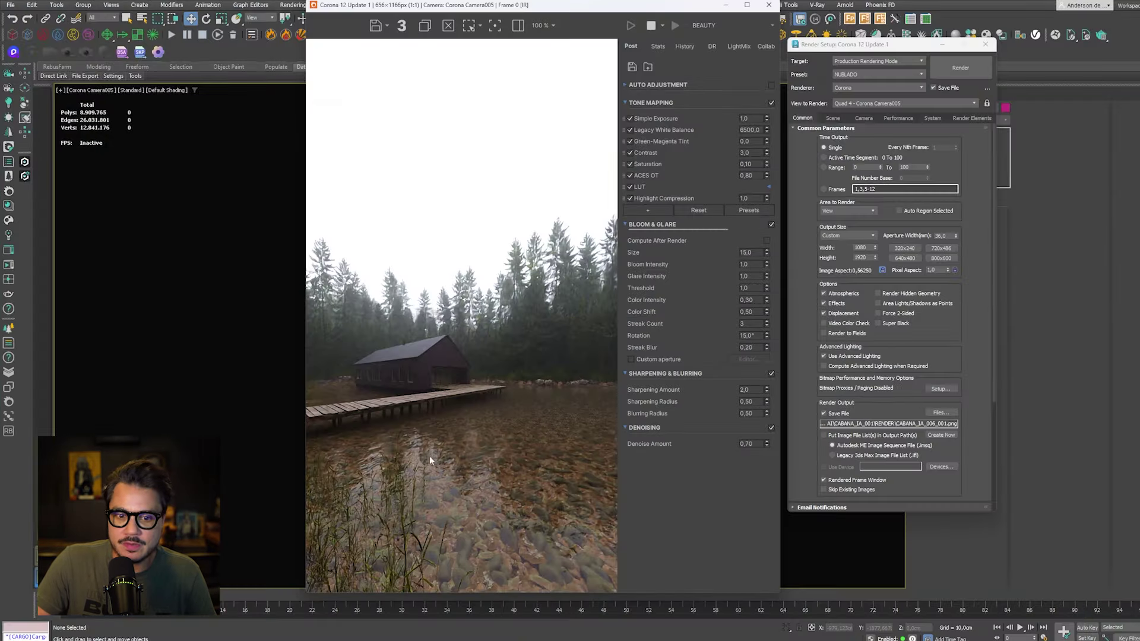
{"action": "scroll", "coordinate": [509, 376], "scroll_direction": "up", "scroll_amount": 4}
{"action": "scroll", "coordinate": [443, 316], "scroll_direction": "down", "scroll_amount": 4}
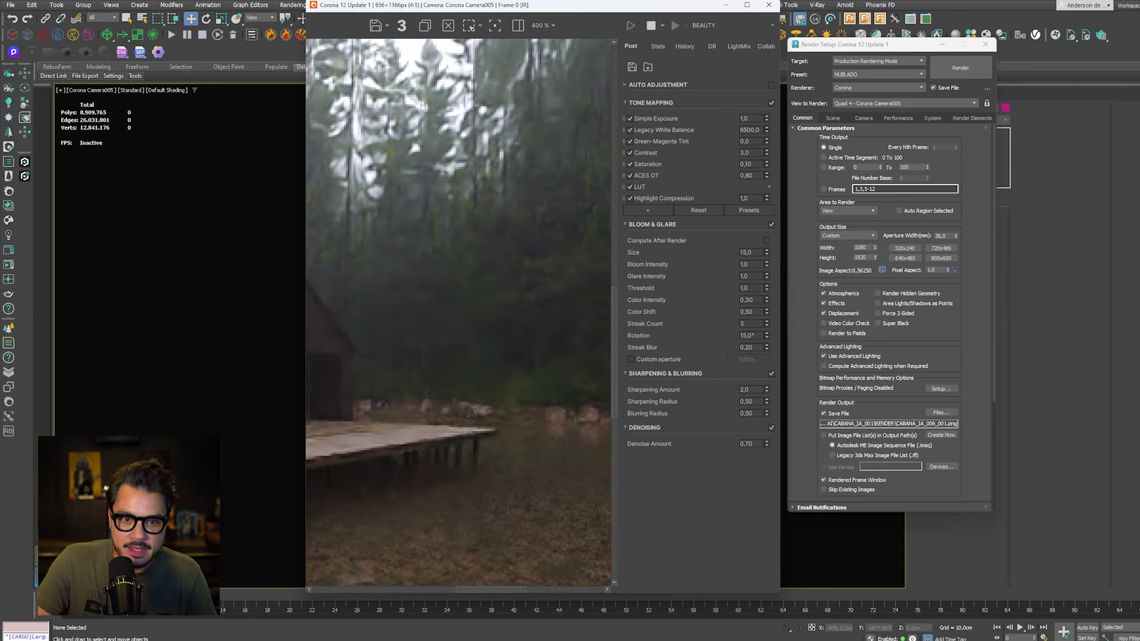
{"action": "left_click_drag", "start_coordinate": [609, 19], "coordinate": [341, 23]}
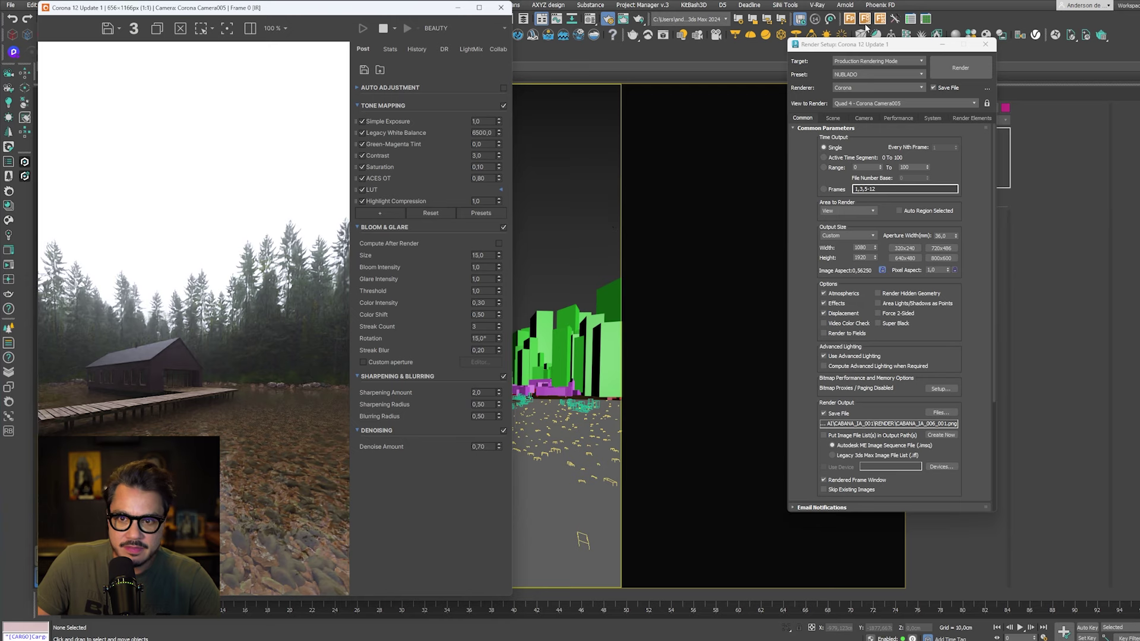
Step: Compare the Camera005 render with the scene's global volume material turned off and back on
{"action": "left_click_drag", "start_coordinate": [870, 44], "coordinate": [637, 26]}
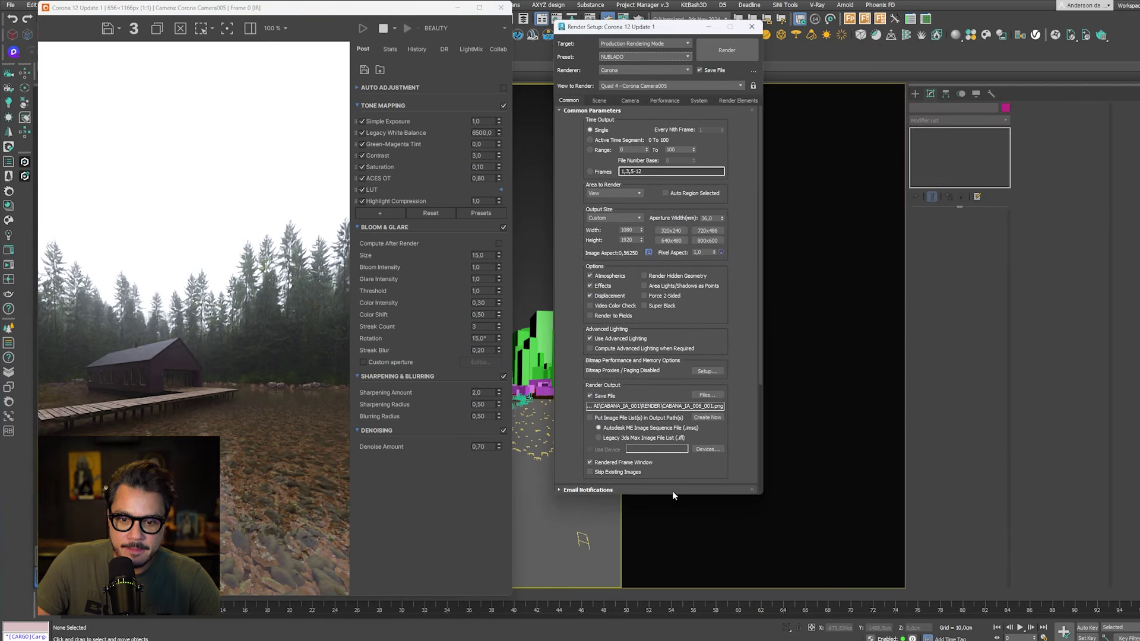
{"action": "left_click", "coordinate": [599, 101]}
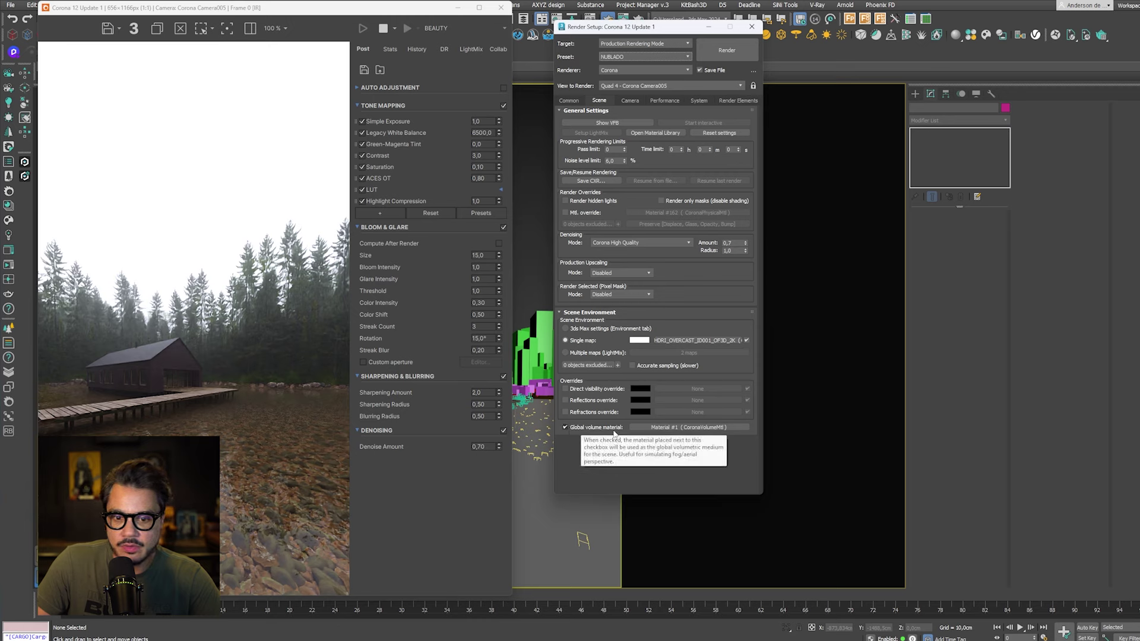
{"action": "left_click", "coordinate": [582, 428]}
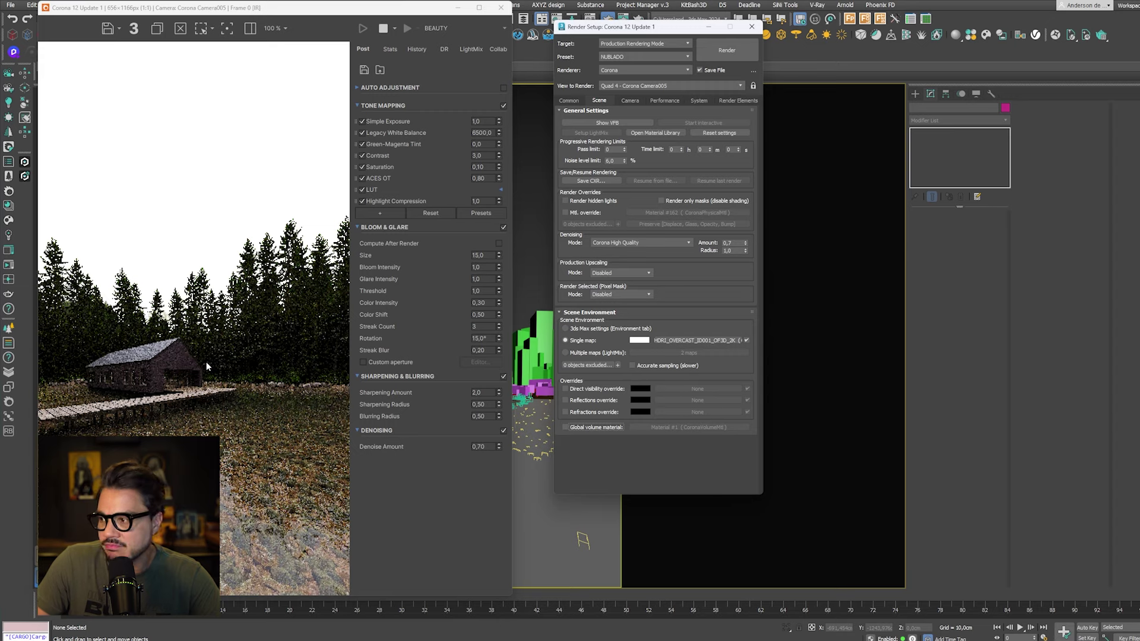
{"action": "scroll", "coordinate": [208, 353], "scroll_direction": "up", "scroll_amount": 1}
{"action": "scroll", "coordinate": [208, 355], "scroll_direction": "down", "scroll_amount": 1}
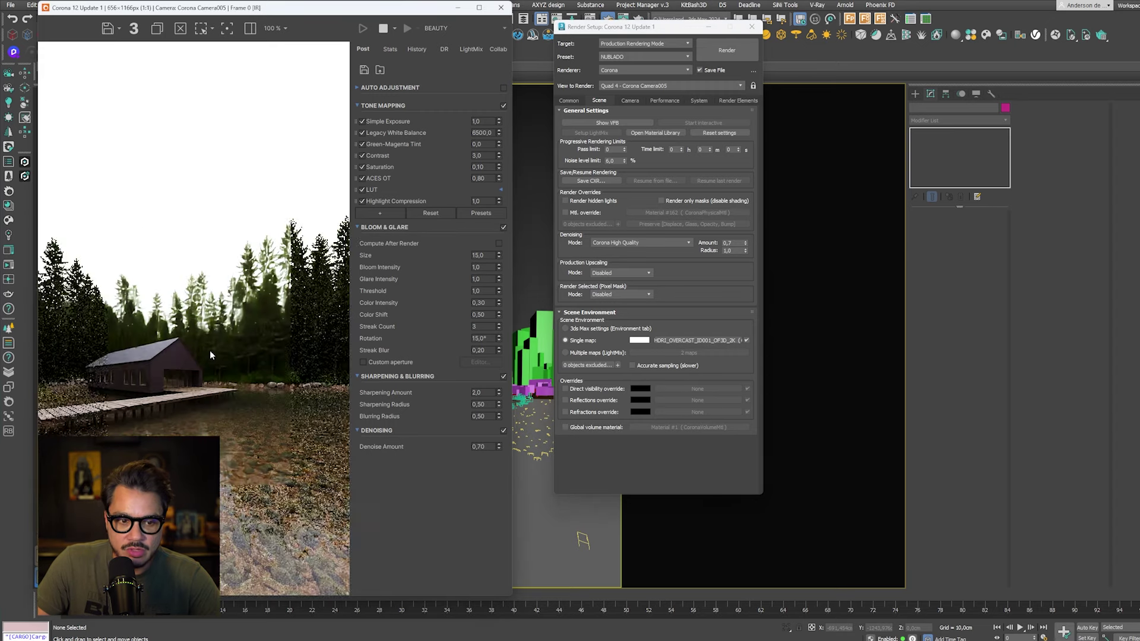
{"action": "left_click", "coordinate": [594, 429]}
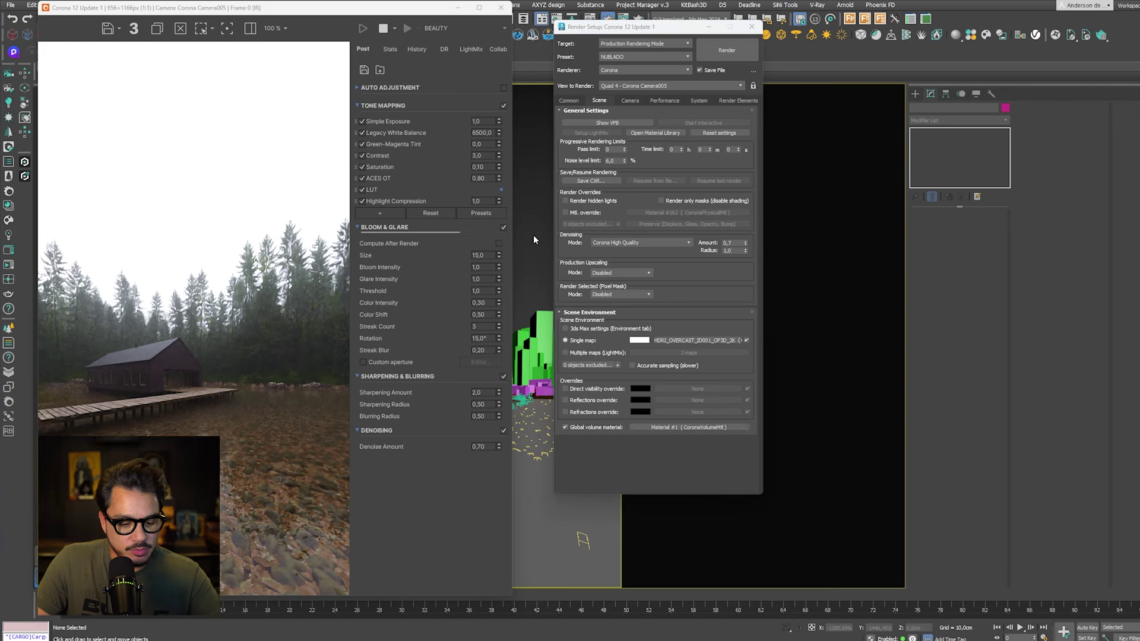
Step: Load the global volume material as an instance into the first material slot and arrange the windows around the render
{"action": "key", "text": "m"}
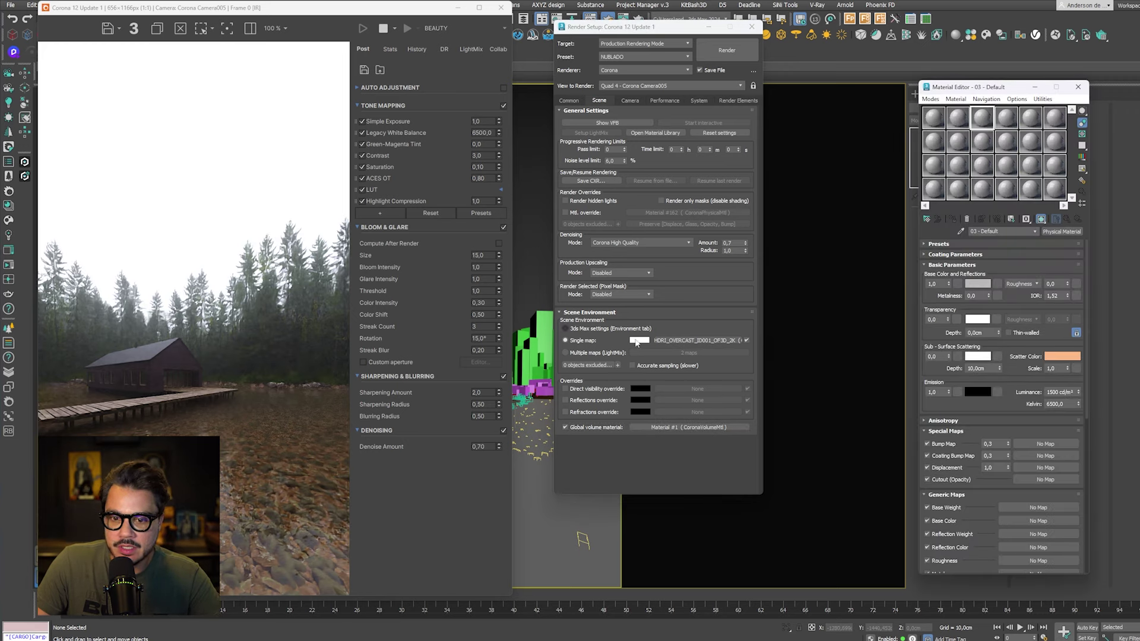
{"action": "left_click_drag", "start_coordinate": [933, 115], "coordinate": [977, 284]}
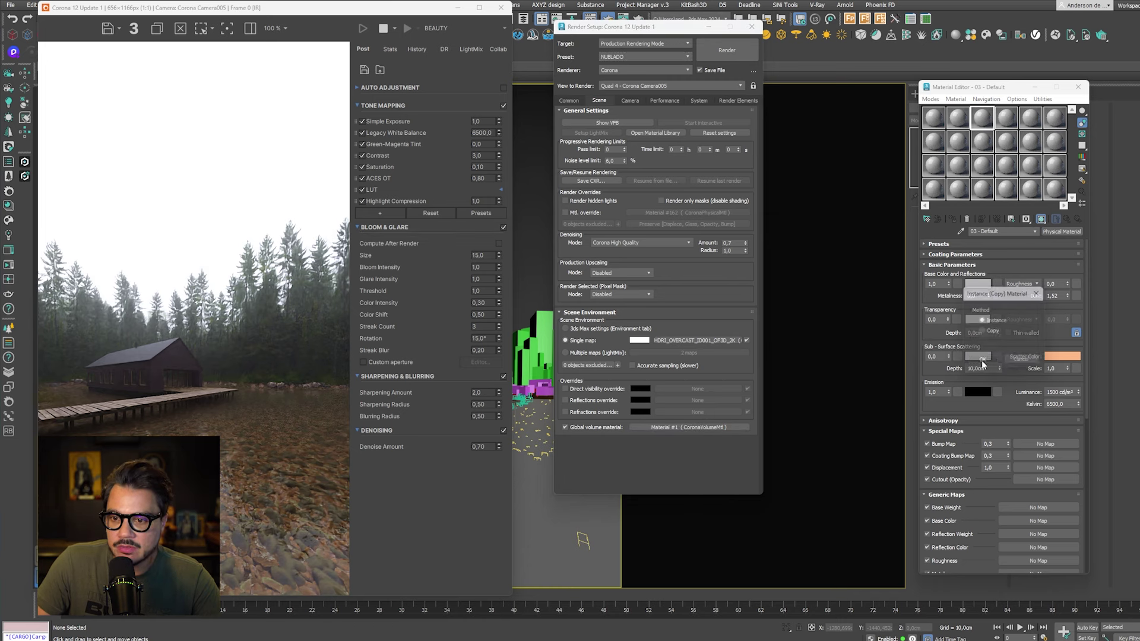
{"action": "left_click", "coordinate": [982, 359]}
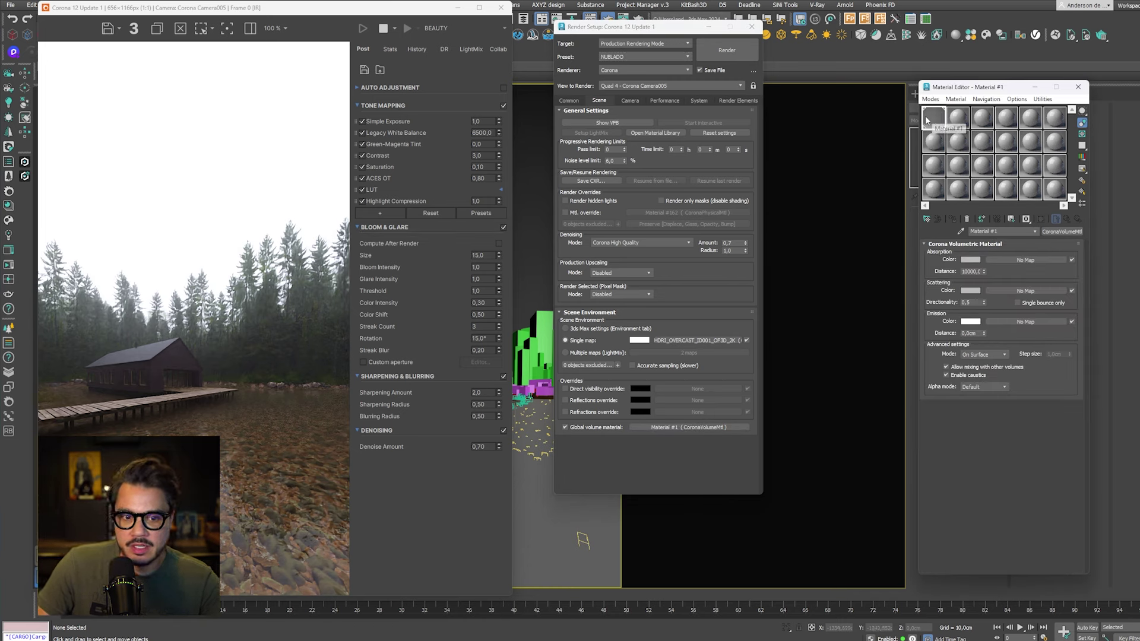
{"action": "left_click_drag", "start_coordinate": [676, 34], "coordinate": [155, 18]}
{"action": "left_click_drag", "start_coordinate": [265, 12], "coordinate": [551, 9]}
{"action": "left_click_drag", "start_coordinate": [159, 15], "coordinate": [243, 6]}
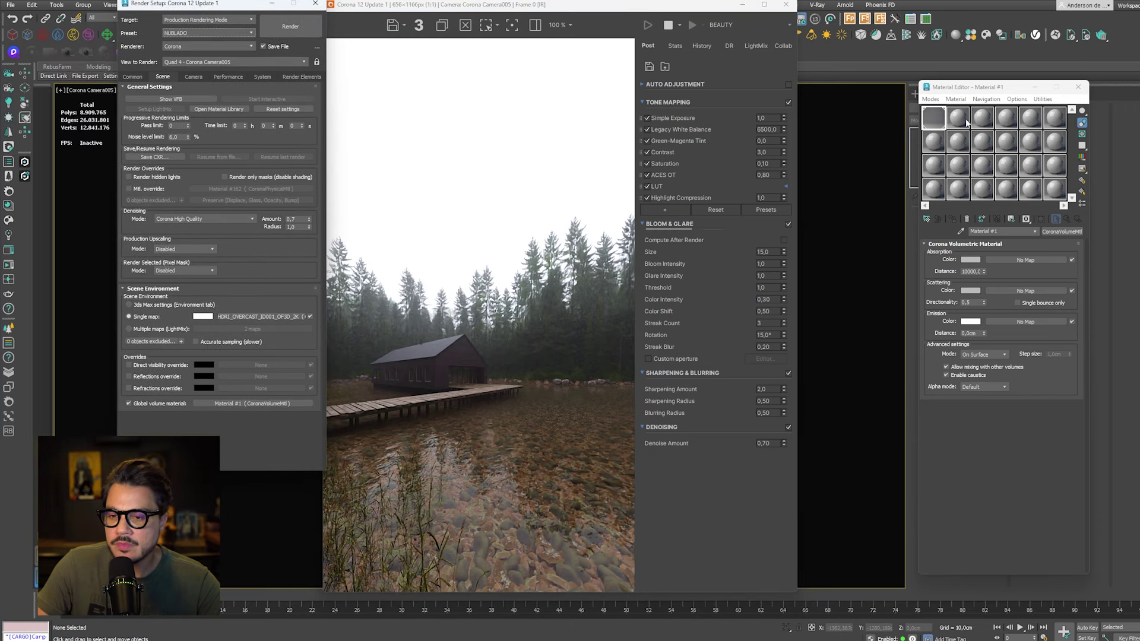
Step: Examine the absorption and scattering settings of the Corona volumetric material alongside the interactive render
{"action": "left_click", "coordinate": [968, 272]}
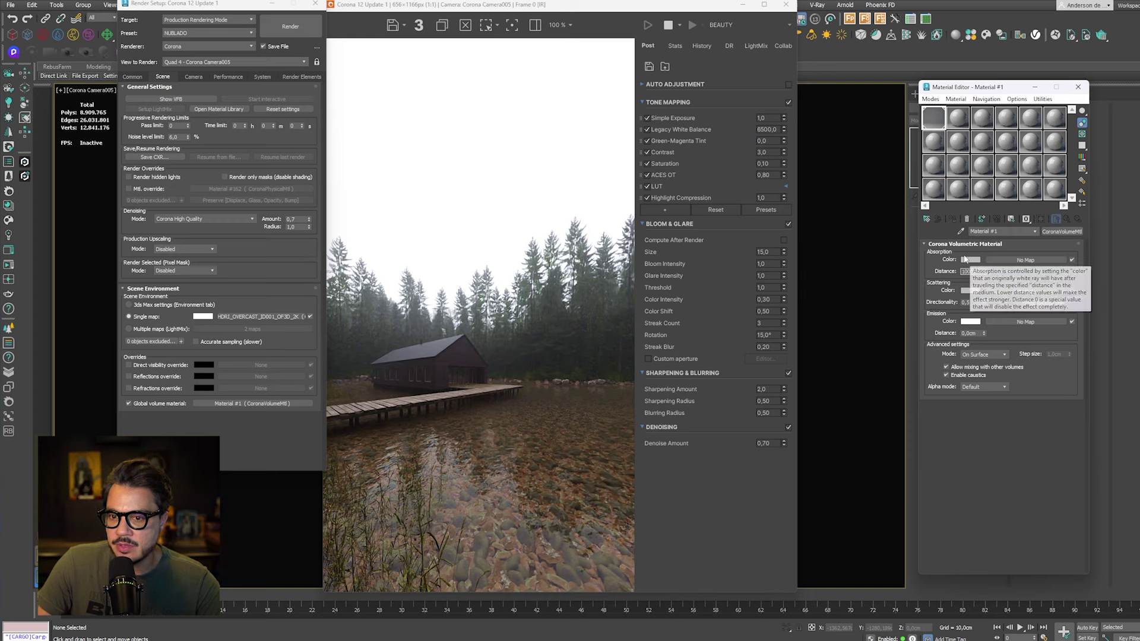
{"action": "left_click", "coordinate": [971, 303]}
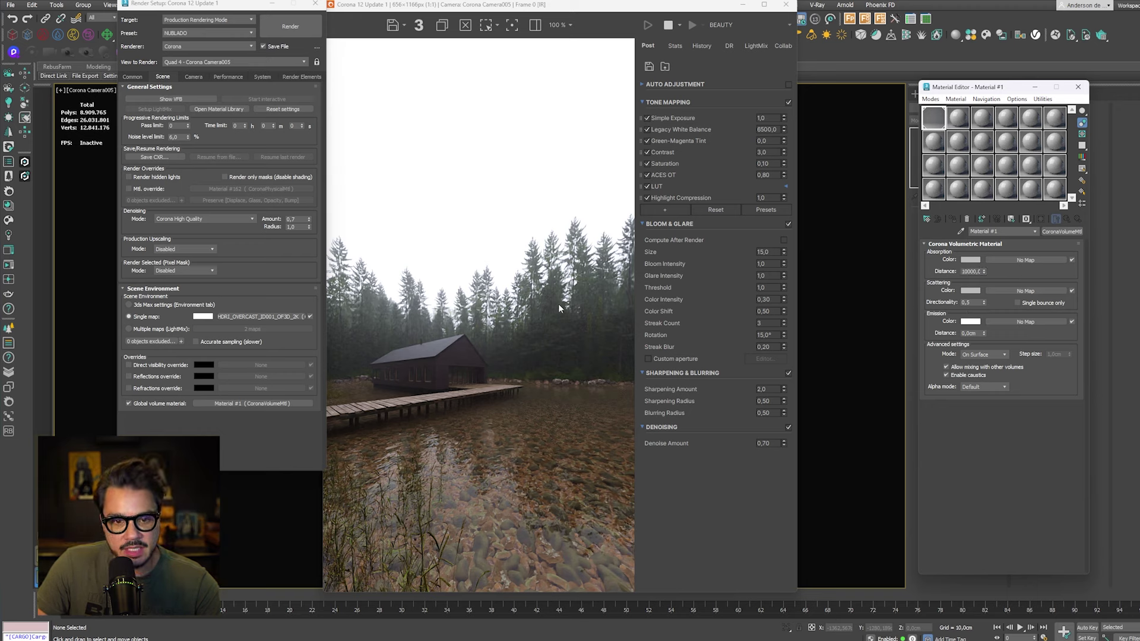
{"action": "left_click", "coordinate": [514, 355]}
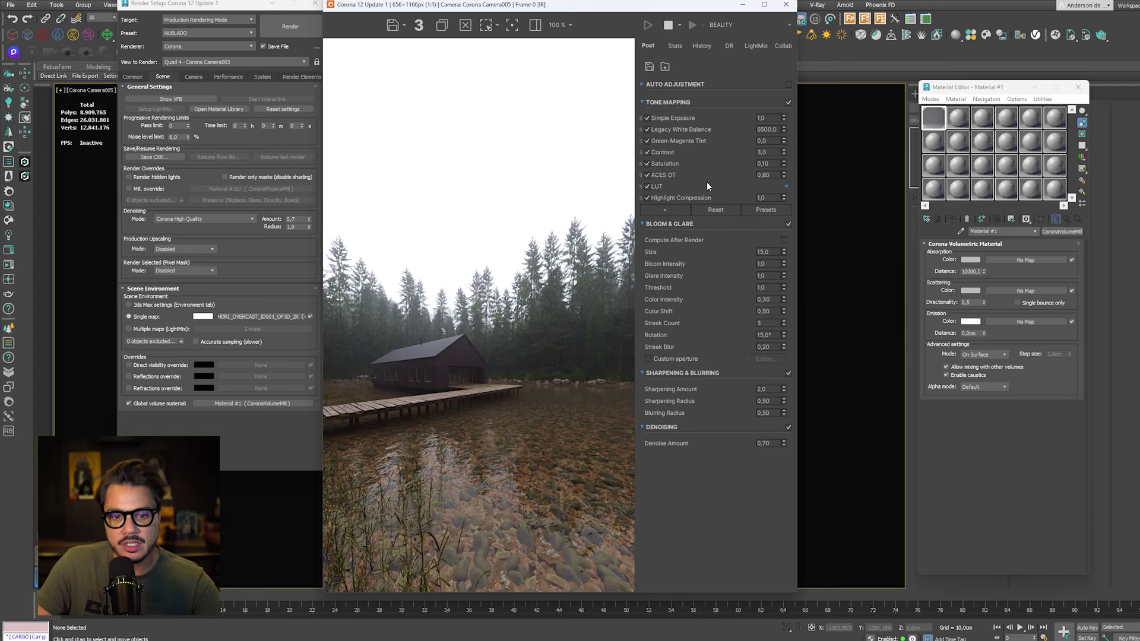
Step: Switch the viewport to Corona Camera002 to view its interactive render, moving the frame buffer clear of the other windows
{"action": "left_click_drag", "start_coordinate": [645, 10], "coordinate": [808, 16]}
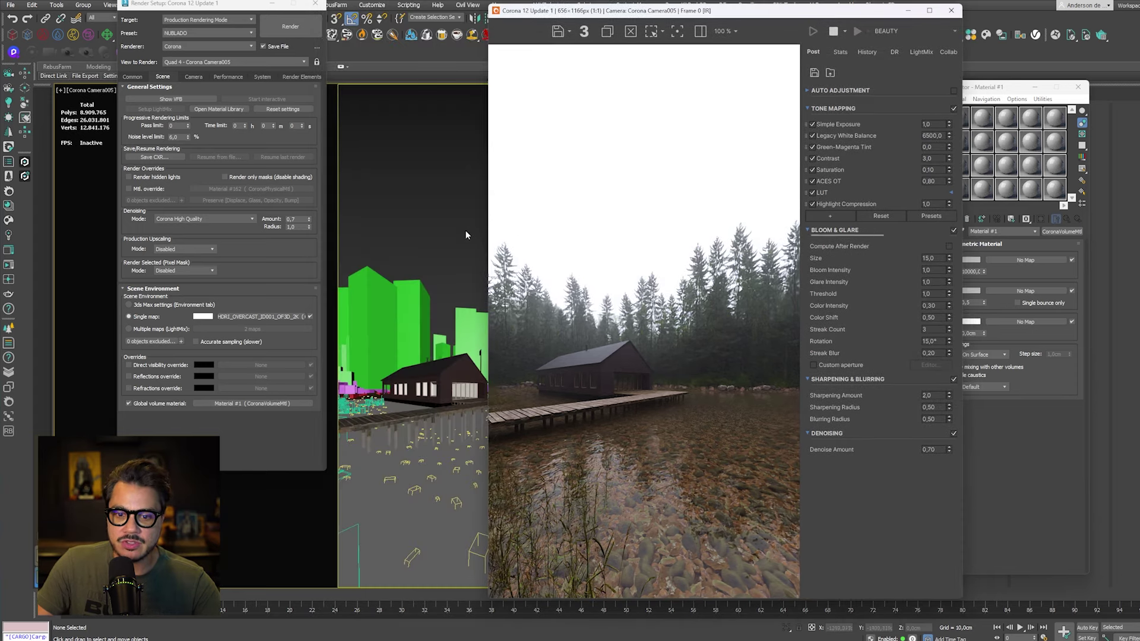
{"action": "key", "text": "c"}
{"action": "double_click", "coordinate": [608, 259]}
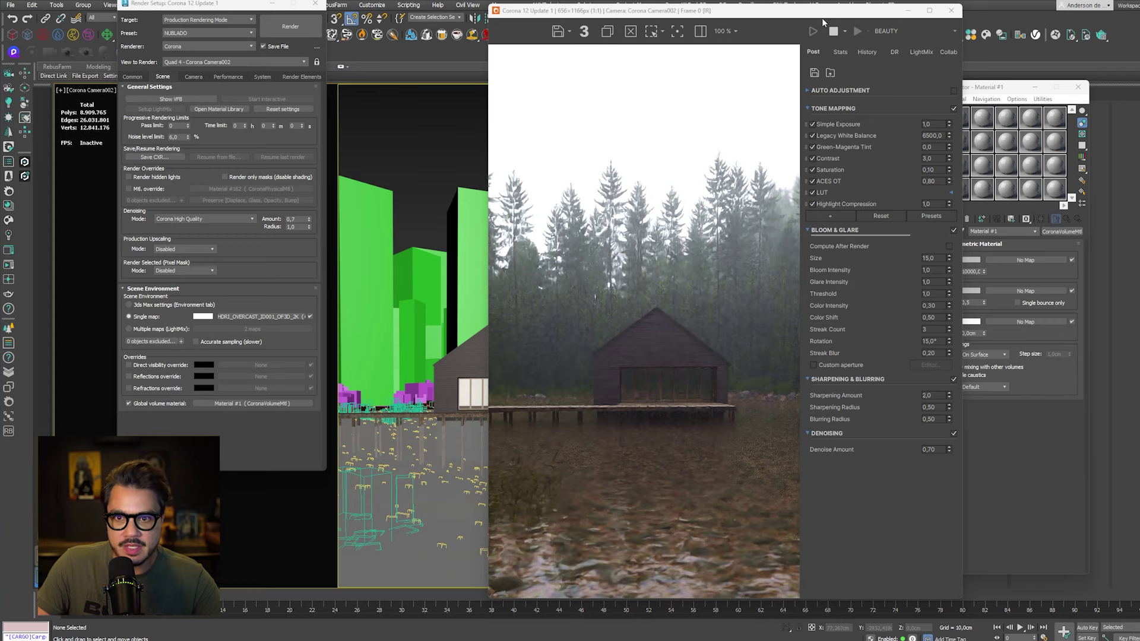
{"action": "left_click_drag", "start_coordinate": [824, 14], "coordinate": [712, 12]}
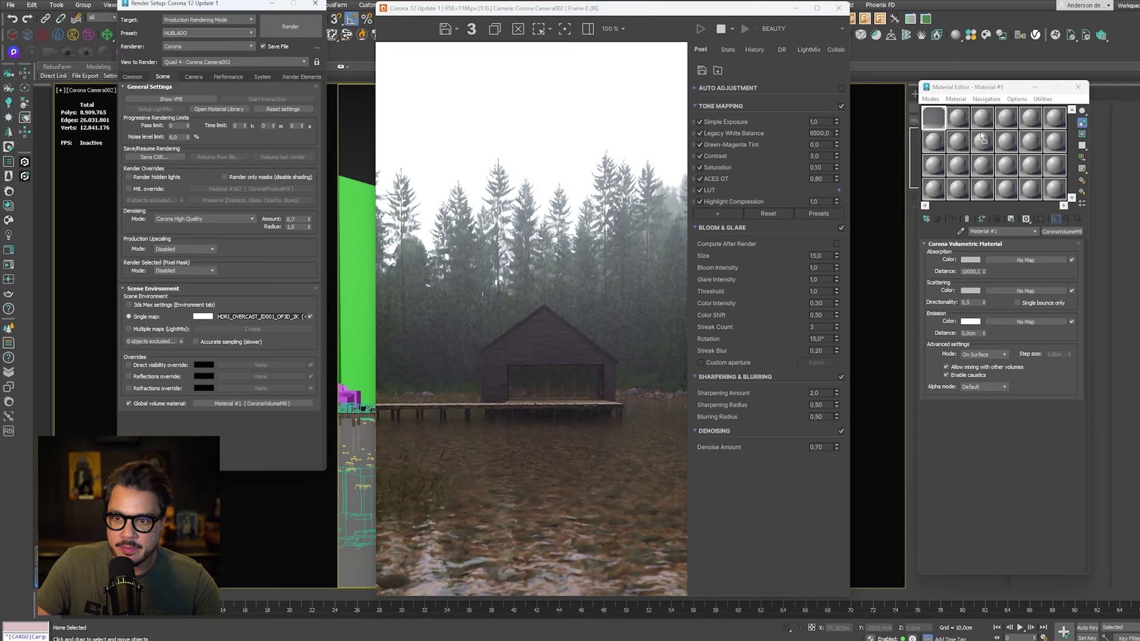
Step: Load the scene environment's overcast HDRI map into an empty material slot and check which bitmap file it uses
{"action": "left_click", "coordinate": [983, 355]}
{"action": "left_click", "coordinate": [985, 354]}
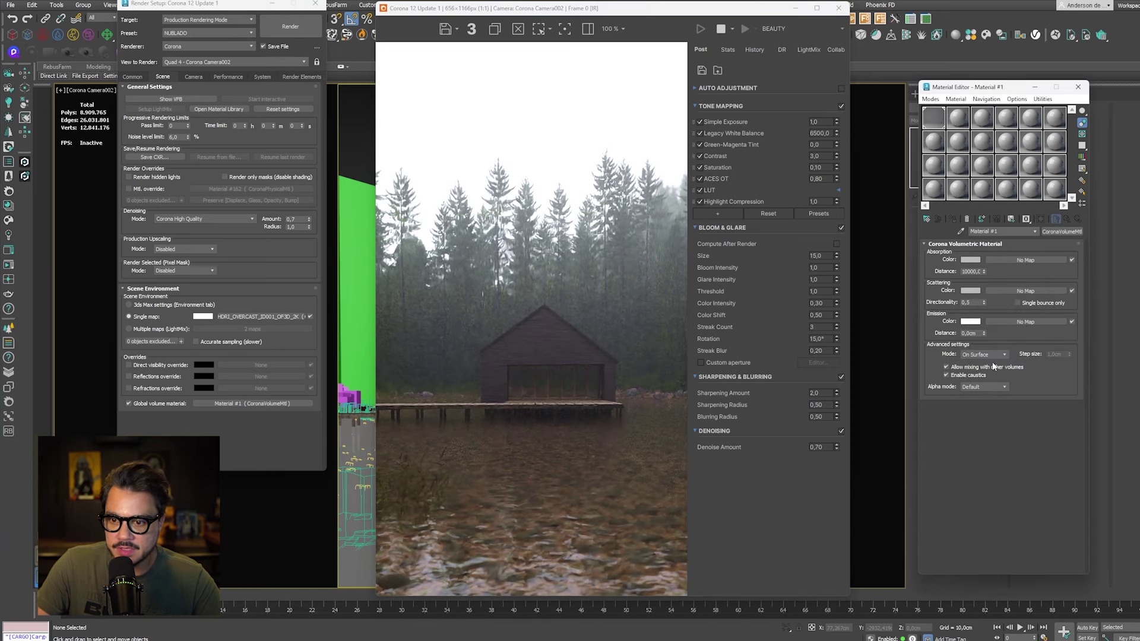
{"action": "left_click", "coordinate": [937, 145]}
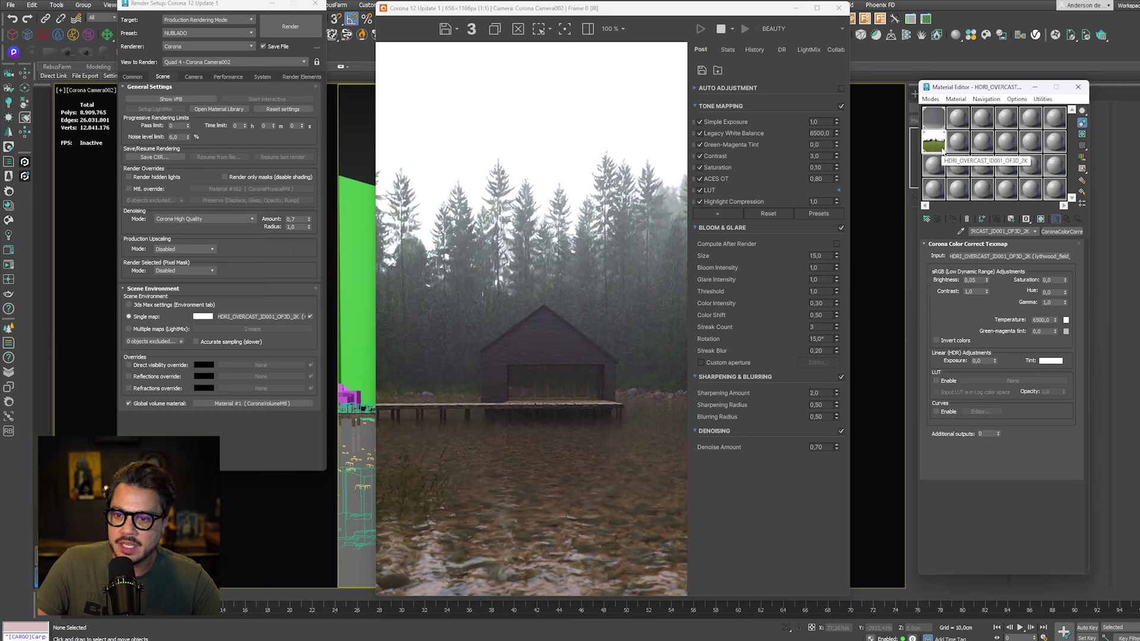
{"action": "left_click", "coordinate": [1022, 258]}
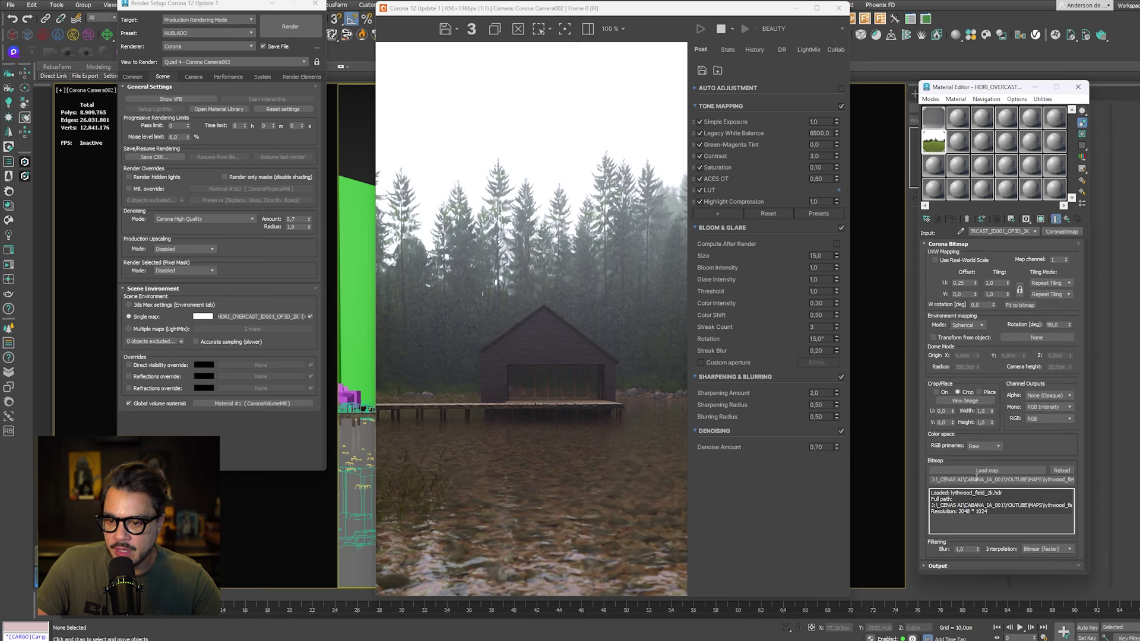
{"action": "left_click_drag", "start_coordinate": [1022, 480], "coordinate": [1054, 480]}
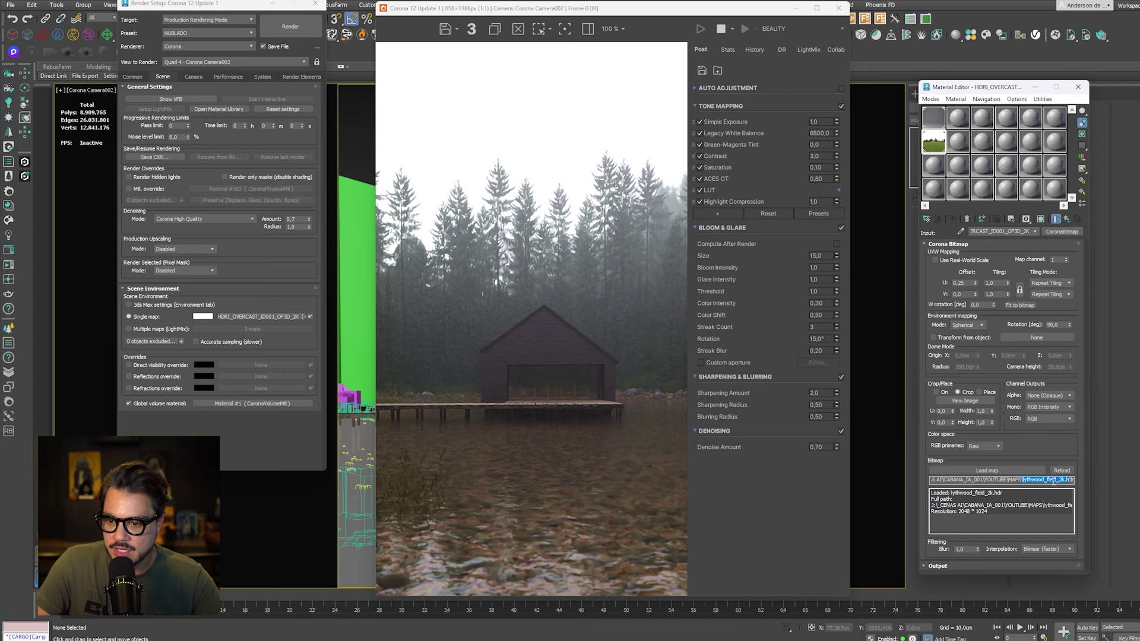
{"action": "left_click", "coordinate": [1052, 481]}
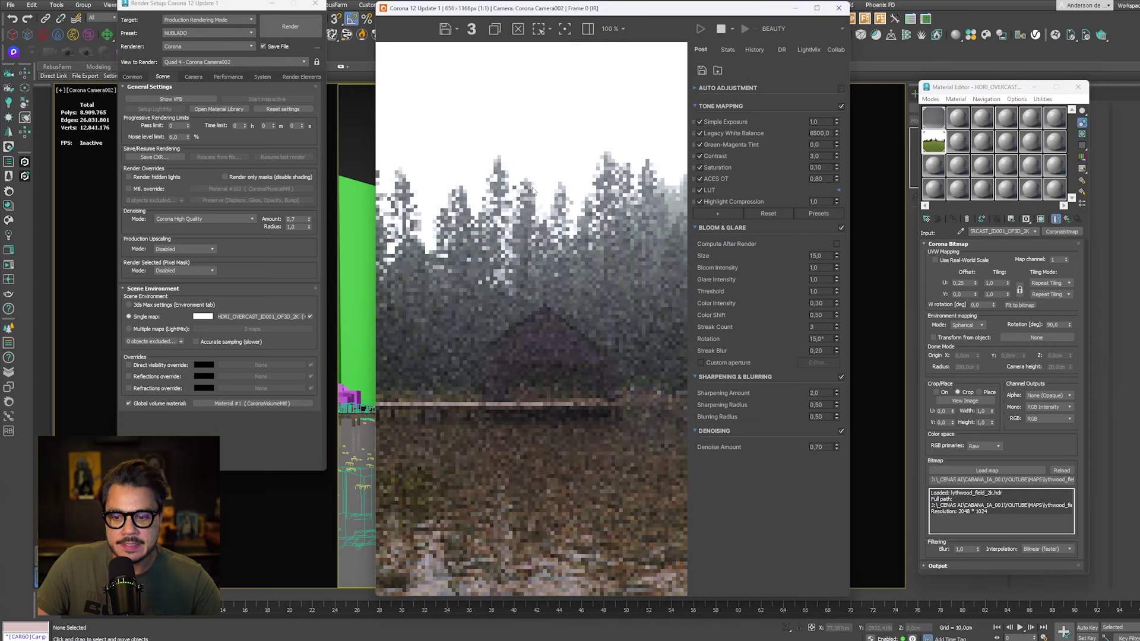
Step: Check the interactive render through Corona Camera003, Corona Camera005 and Corona Camera006
{"action": "left_click", "coordinate": [720, 31]}
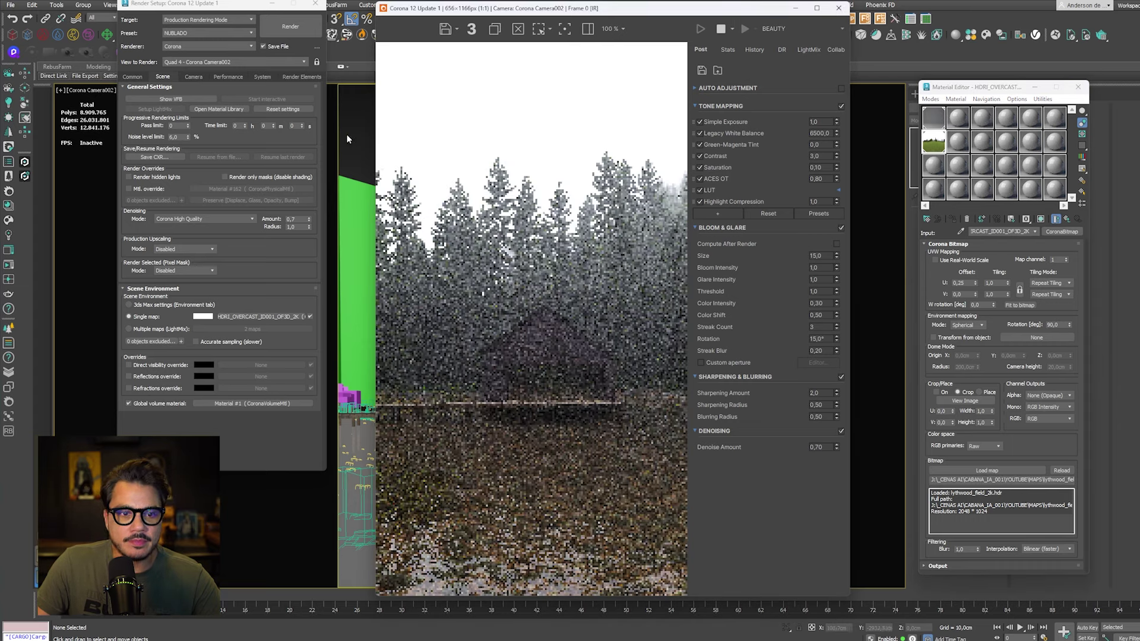
{"action": "key", "text": "c"}
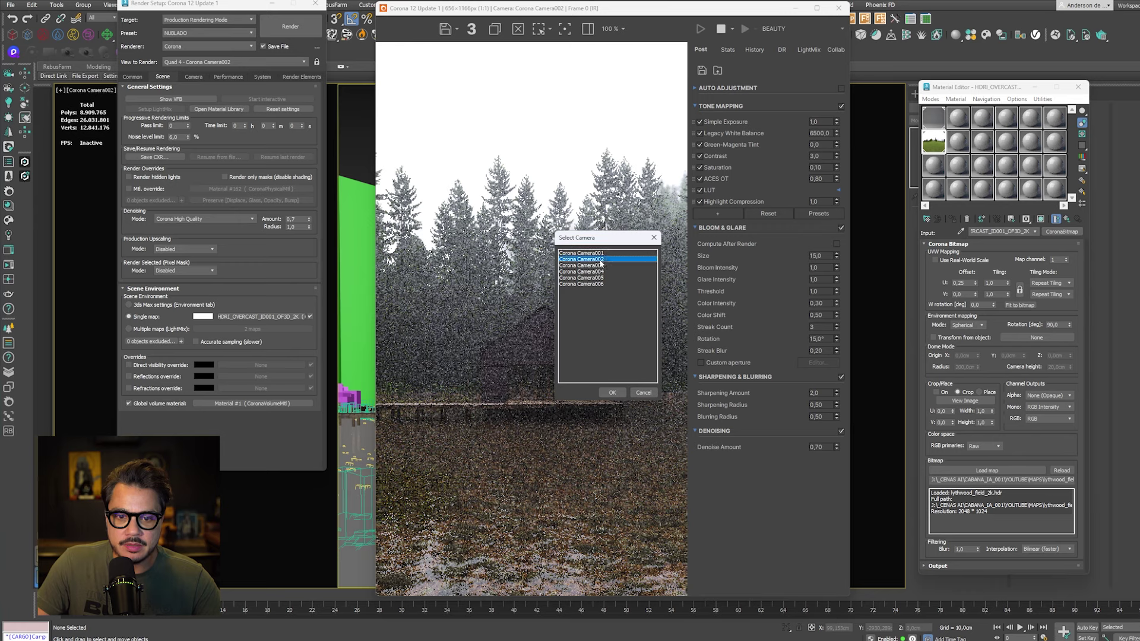
{"action": "double_click", "coordinate": [600, 265]}
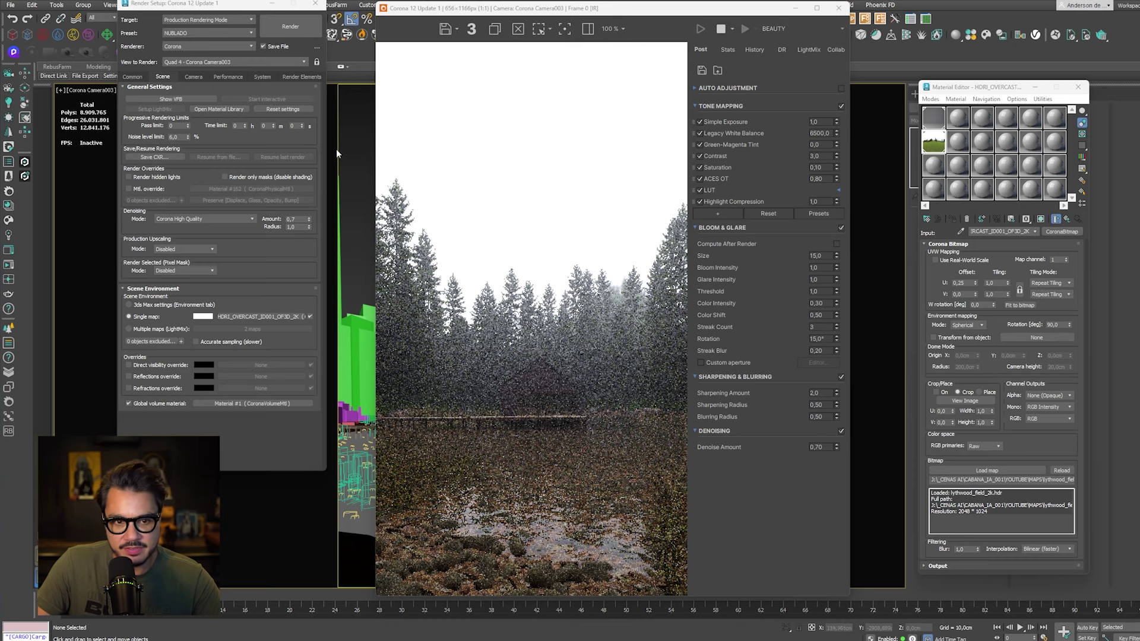
{"action": "key", "text": "c"}
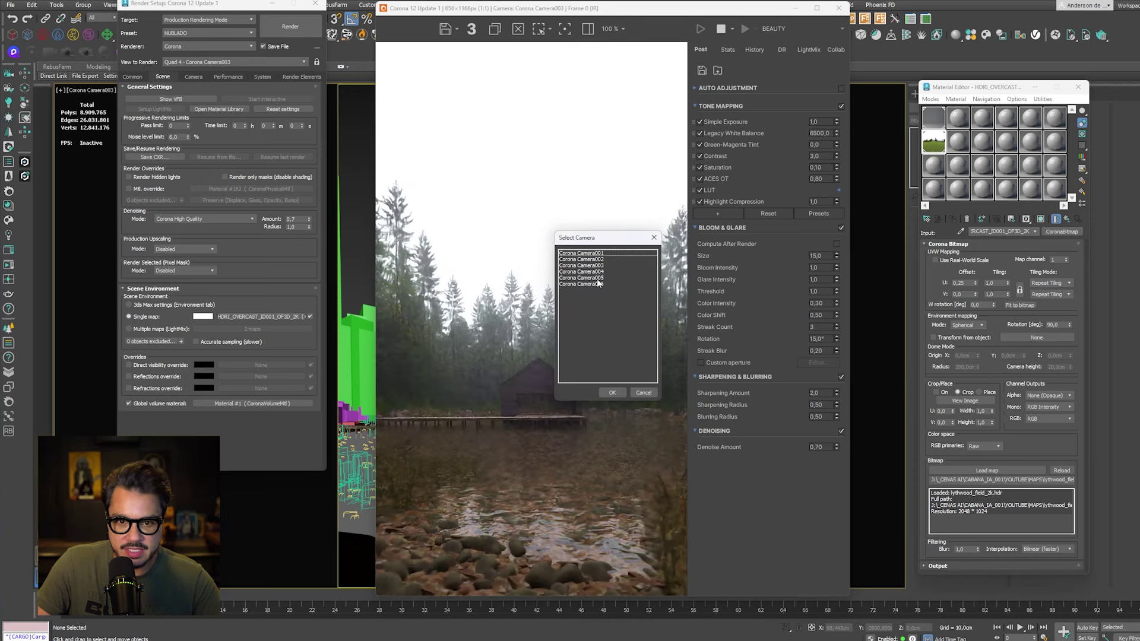
{"action": "double_click", "coordinate": [597, 278]}
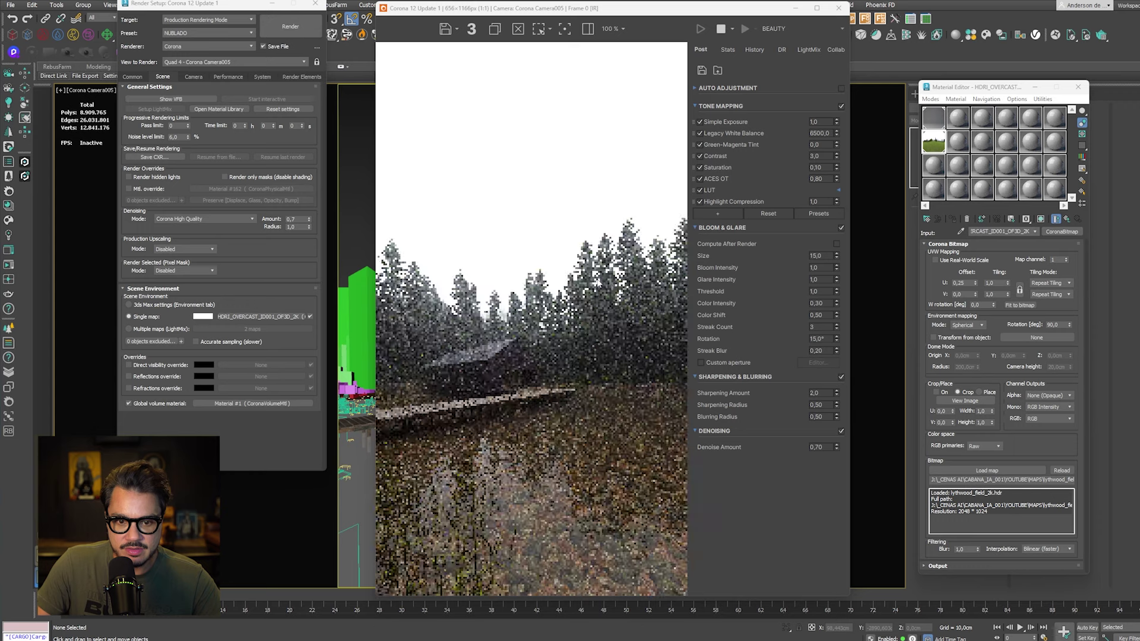
{"action": "key", "text": "c"}
{"action": "double_click", "coordinate": [605, 283]}
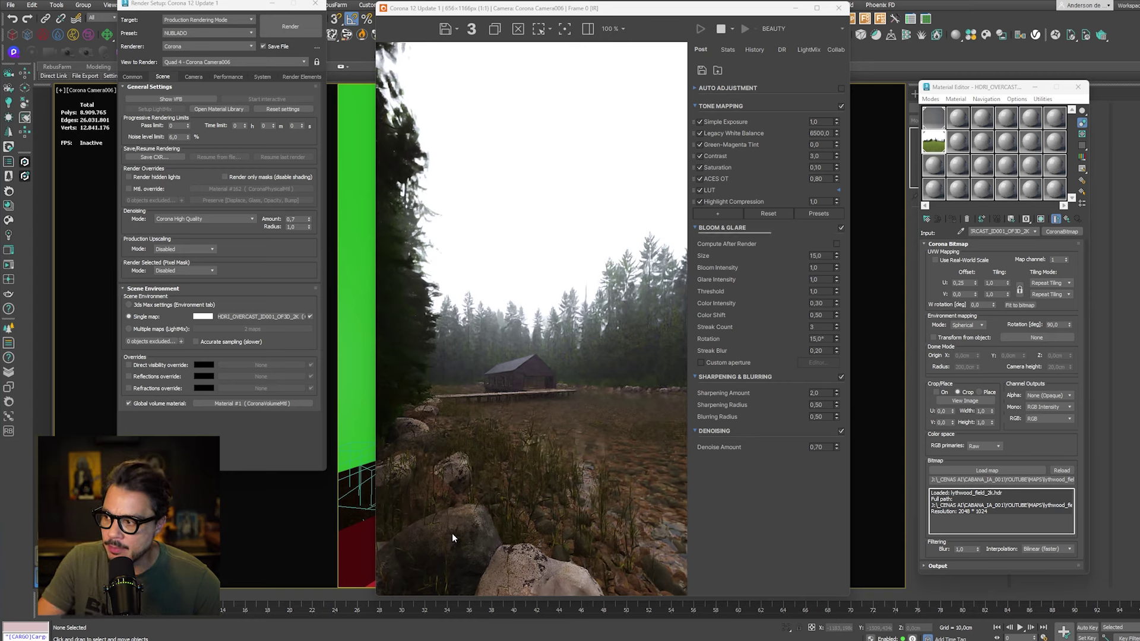
Step: Stop the interactive render and close its window, and load the SOL CONTRA render preset
{"action": "left_click", "coordinate": [722, 29]}
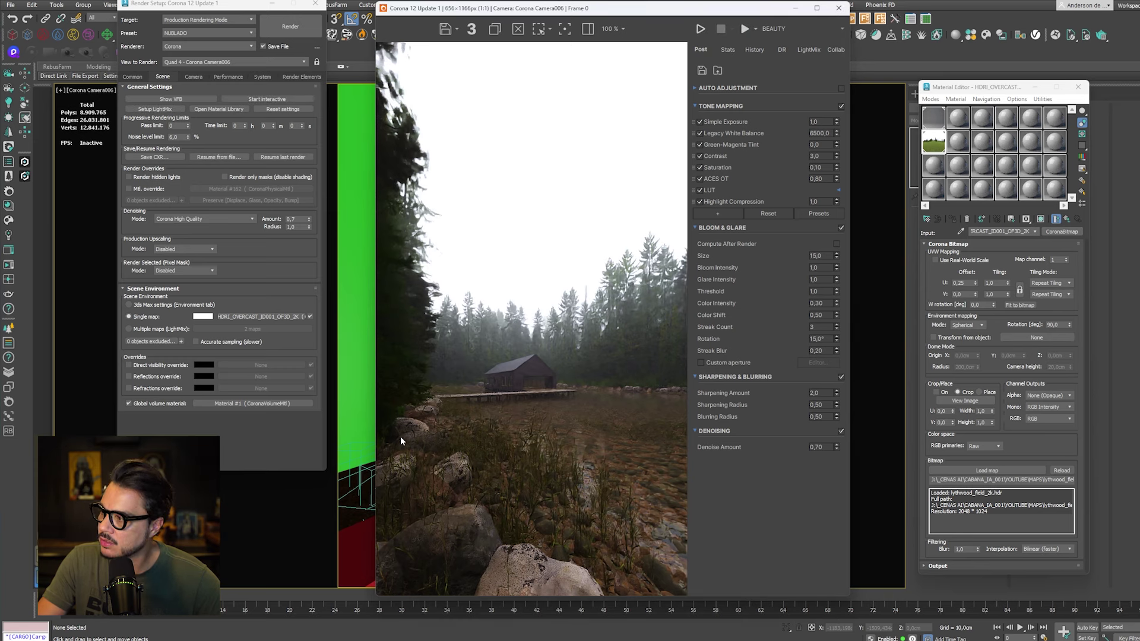
{"action": "left_click", "coordinate": [839, 12]}
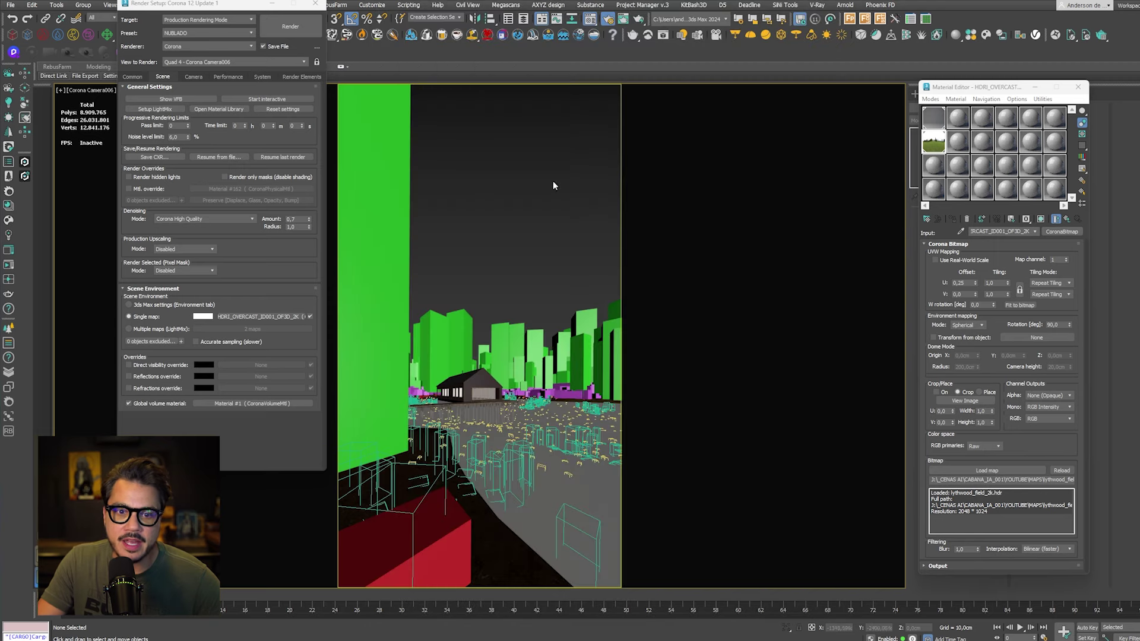
{"action": "left_click", "coordinate": [199, 31]}
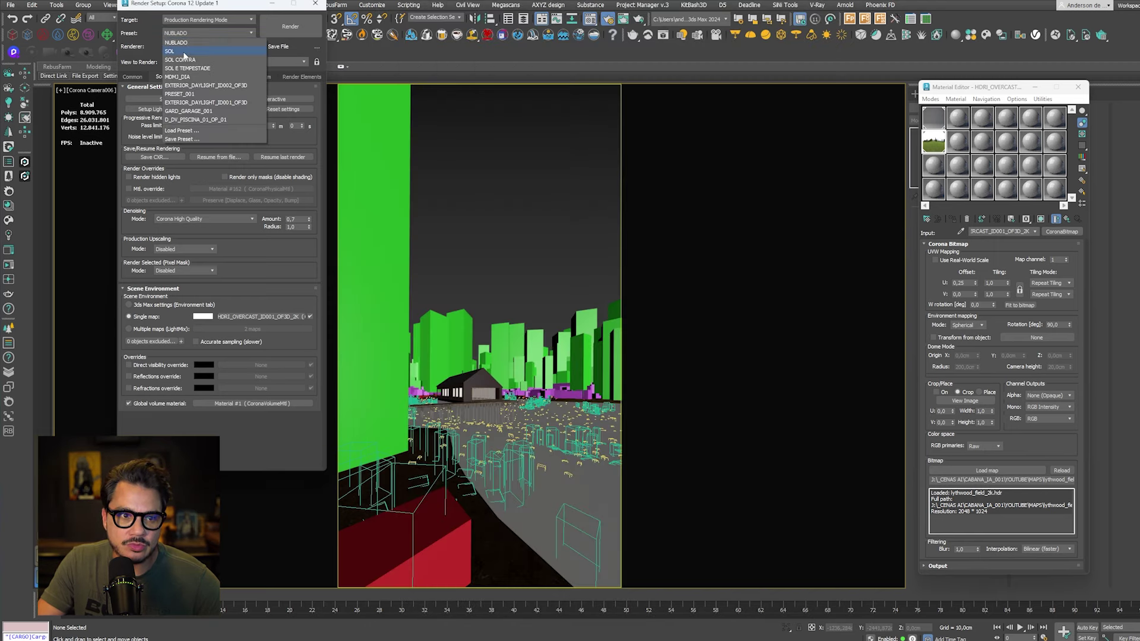
{"action": "left_click", "coordinate": [186, 60]}
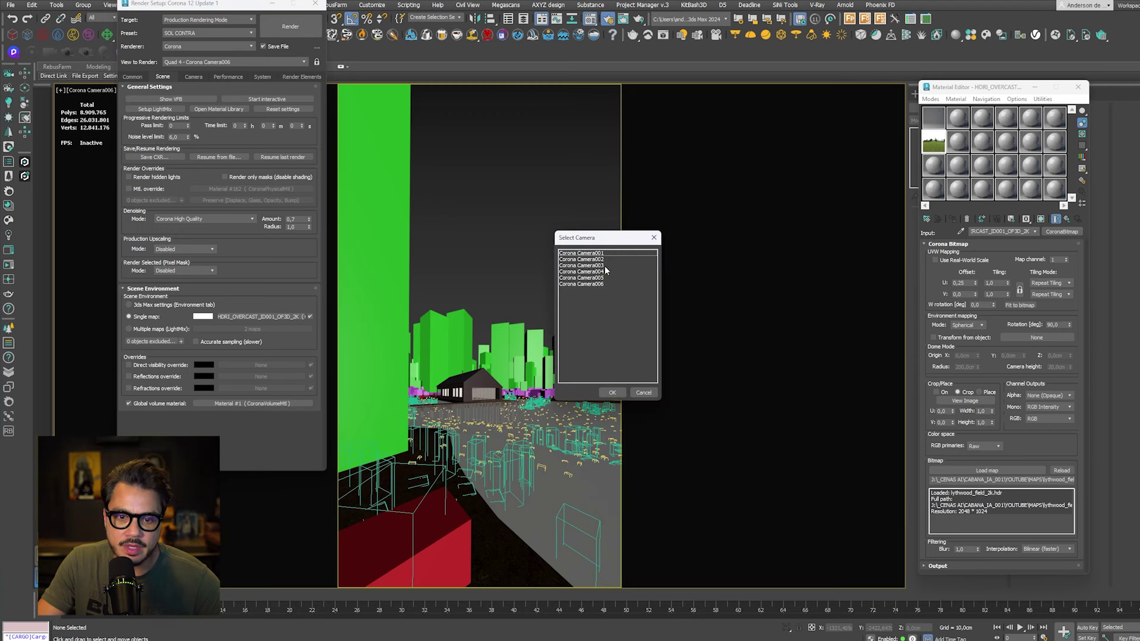
Step: Set the viewport to Corona Camera005 and load the preset's environment HDRI map into the slot below the overcast one
{"action": "double_click", "coordinate": [604, 269]}
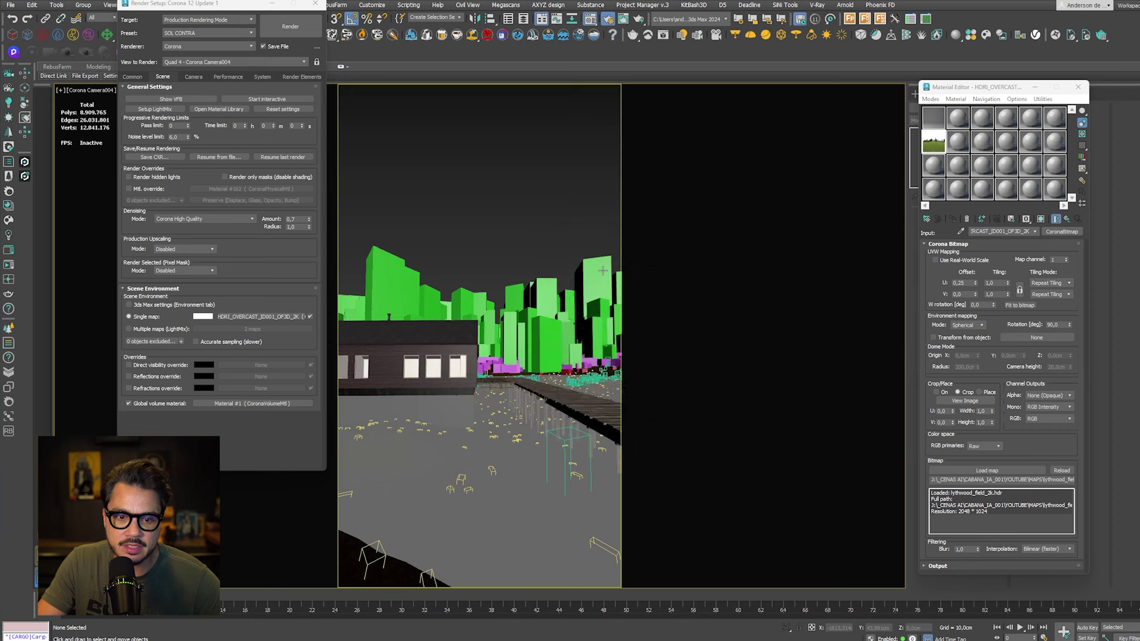
{"action": "double_click", "coordinate": [603, 277]}
{"action": "left_click_drag", "start_coordinate": [234, 317], "coordinate": [930, 171]}
{"action": "key", "text": "Return"}
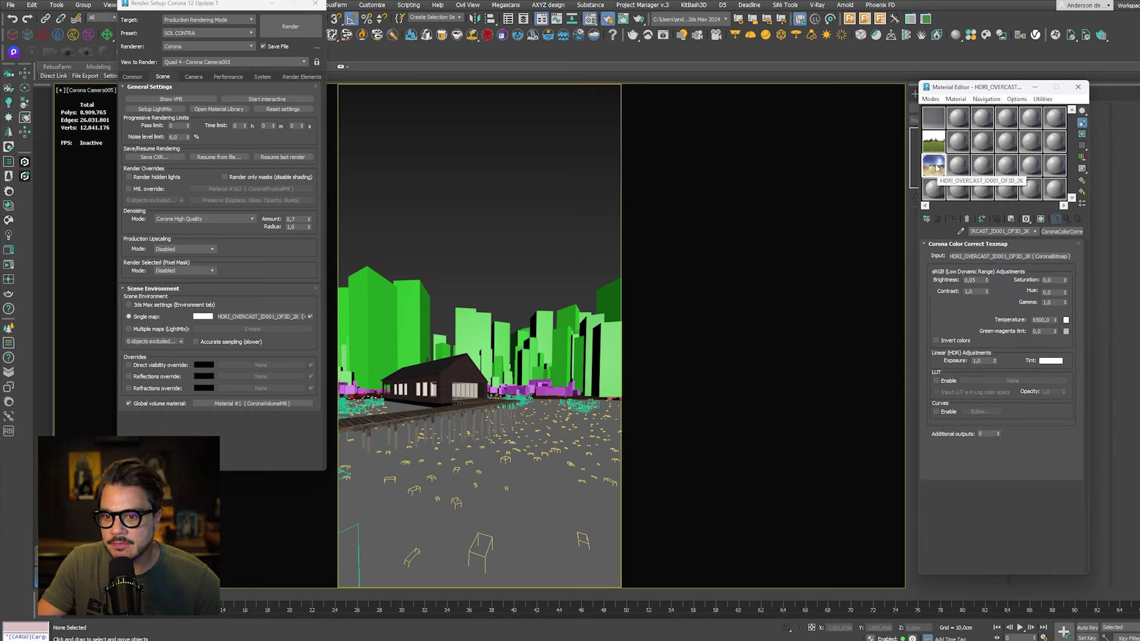
Step: Open the Corona Bitmap inside the new HDRI map and check the file name in its path
{"action": "left_click", "coordinate": [1008, 256]}
{"action": "left_click_drag", "start_coordinate": [1051, 482], "coordinate": [1137, 484]}
{"action": "left_click", "coordinate": [1046, 482]}
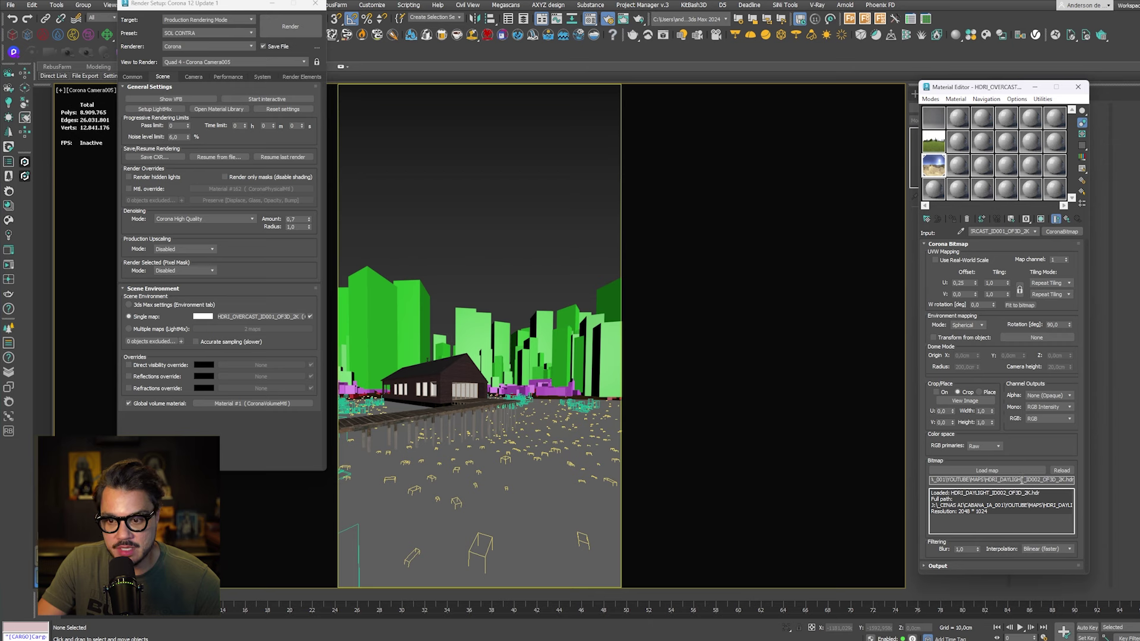
{"action": "left_click_drag", "start_coordinate": [985, 480], "coordinate": [1040, 482]}
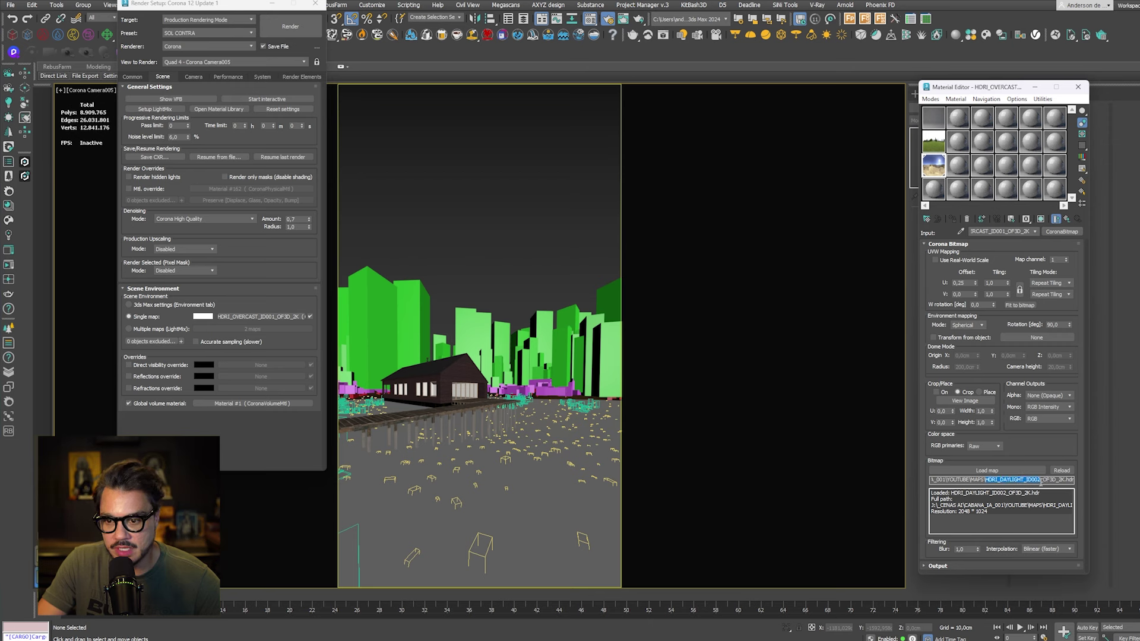
{"action": "left_click", "coordinate": [1052, 482]}
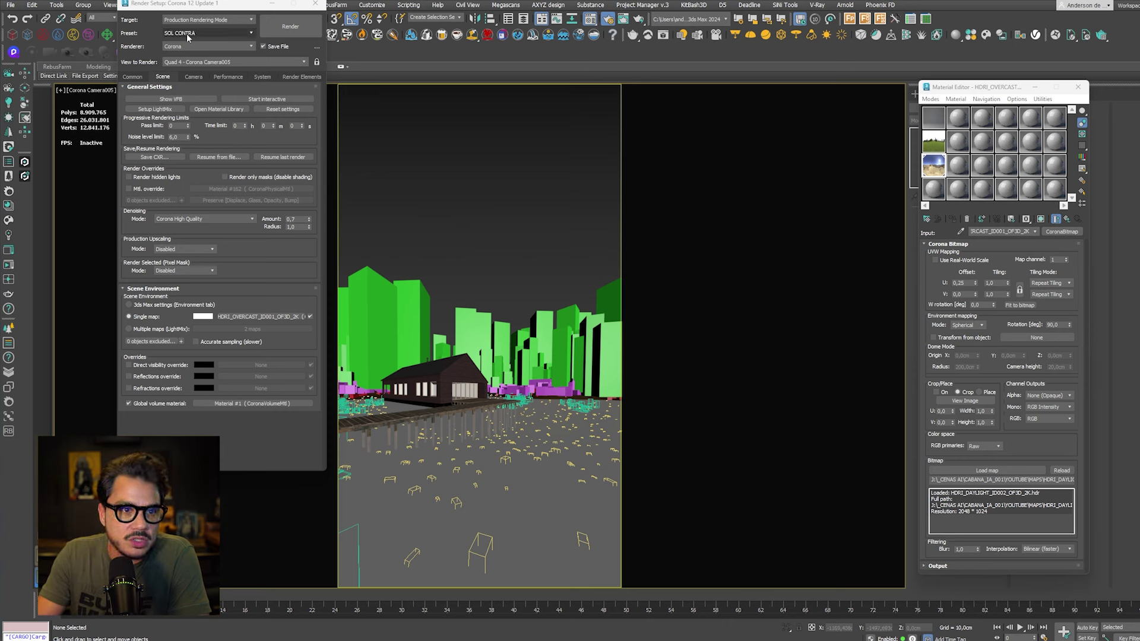
Step: Start the interactive render through Corona Camera005 and examine the backlit trees, cabin and light rays in the fog
{"action": "left_click", "coordinate": [8, 263]}
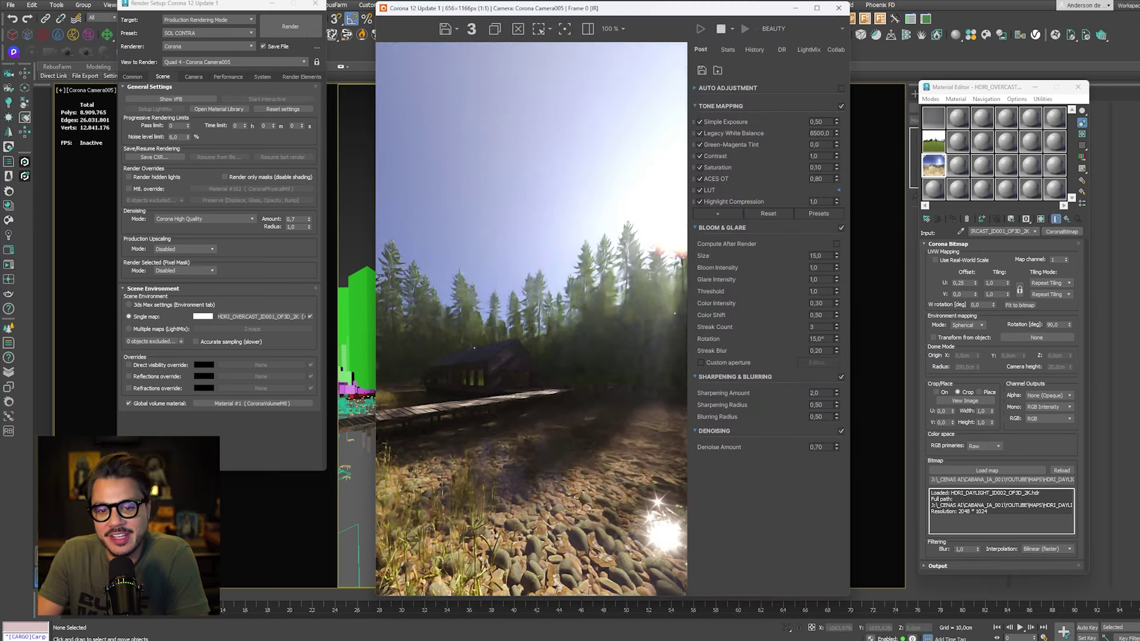
{"action": "scroll", "coordinate": [674, 313], "scroll_direction": "up", "scroll_amount": 1}
{"action": "scroll", "coordinate": [669, 278], "scroll_direction": "up", "scroll_amount": 1}
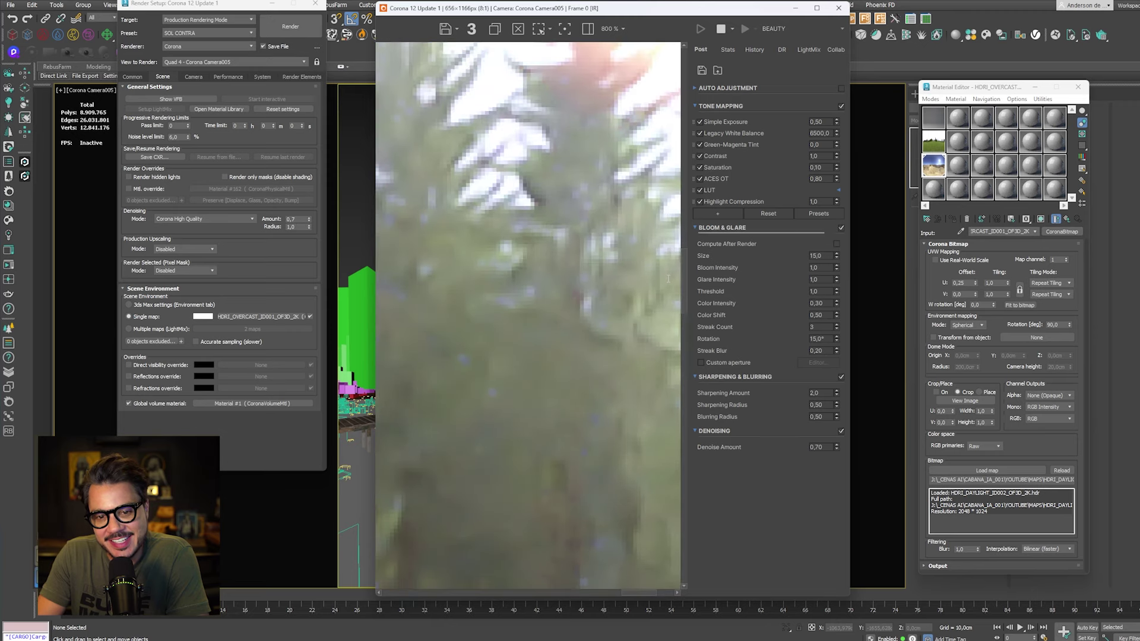
{"action": "scroll", "coordinate": [665, 281], "scroll_direction": "down", "scroll_amount": 2}
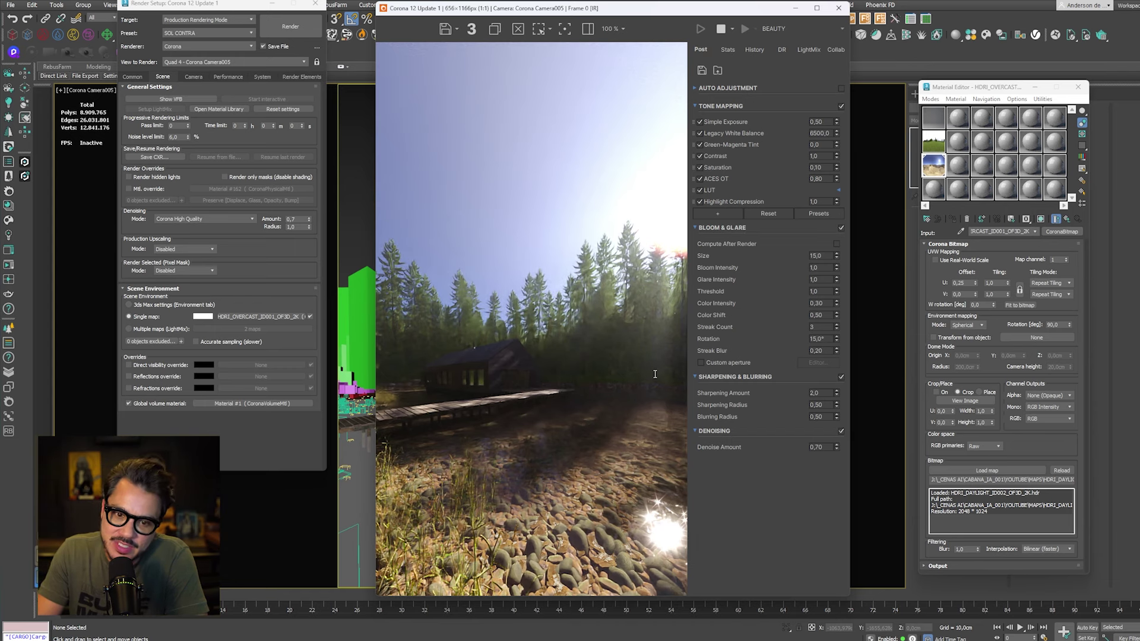
{"action": "scroll", "coordinate": [650, 380], "scroll_direction": "up", "scroll_amount": 2}
{"action": "scroll", "coordinate": [627, 354], "scroll_direction": "down", "scroll_amount": 3}
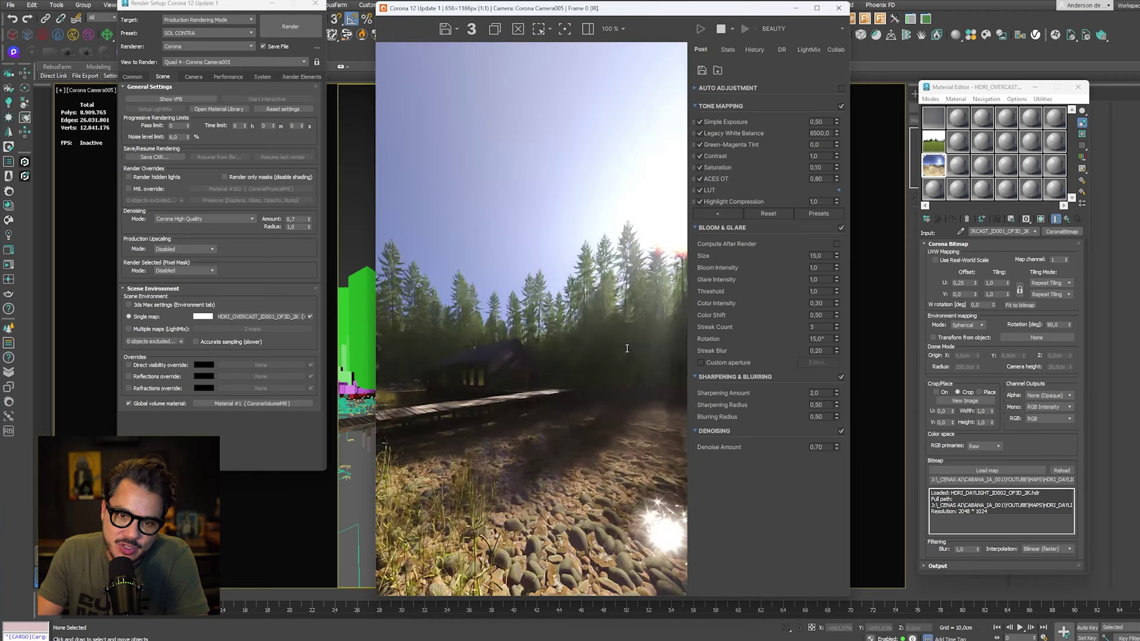
{"action": "scroll", "coordinate": [559, 313], "scroll_direction": "up", "scroll_amount": 1}
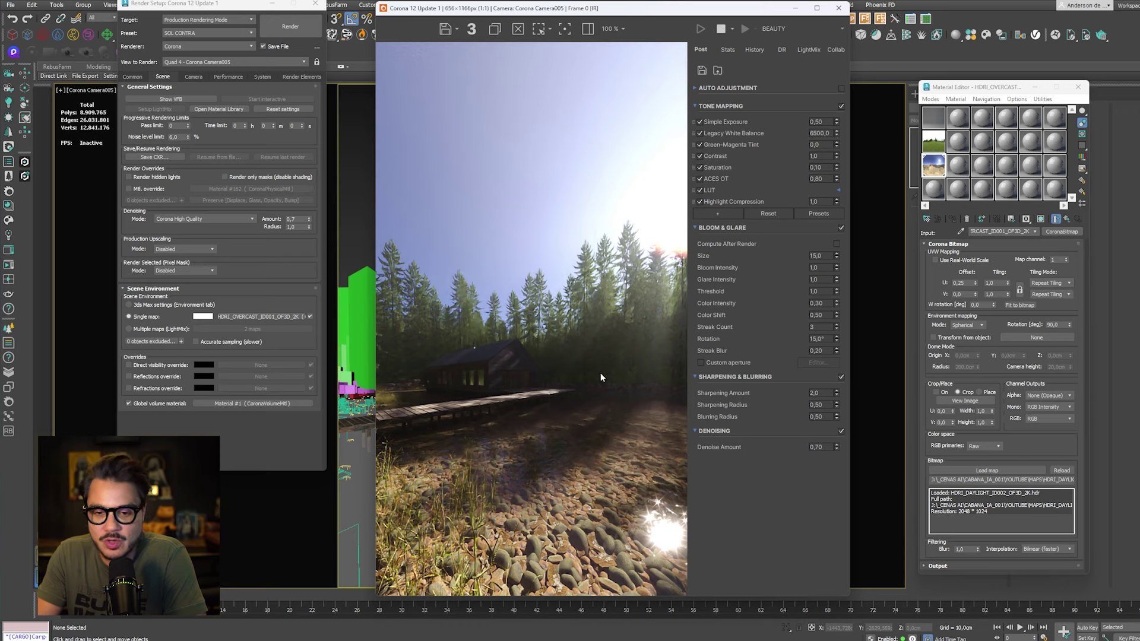
{"action": "scroll", "coordinate": [641, 345], "scroll_direction": "up", "scroll_amount": 1}
{"action": "scroll", "coordinate": [568, 322], "scroll_direction": "down", "scroll_amount": 1}
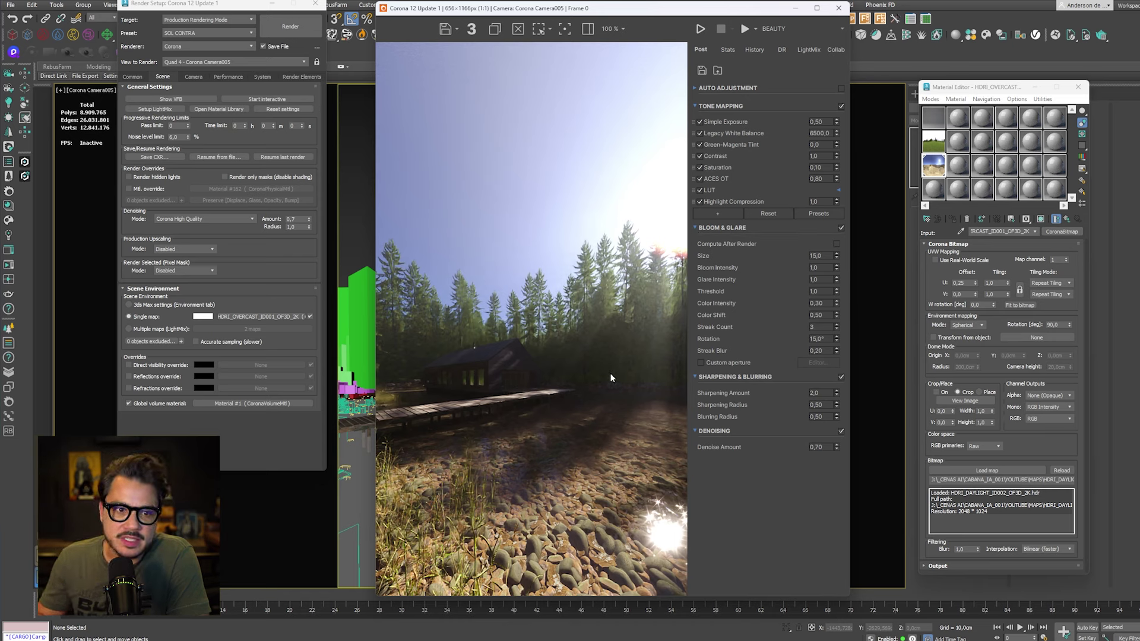
Step: Load the SOL render preset with all of its preset categories
{"action": "left_click", "coordinate": [207, 33]}
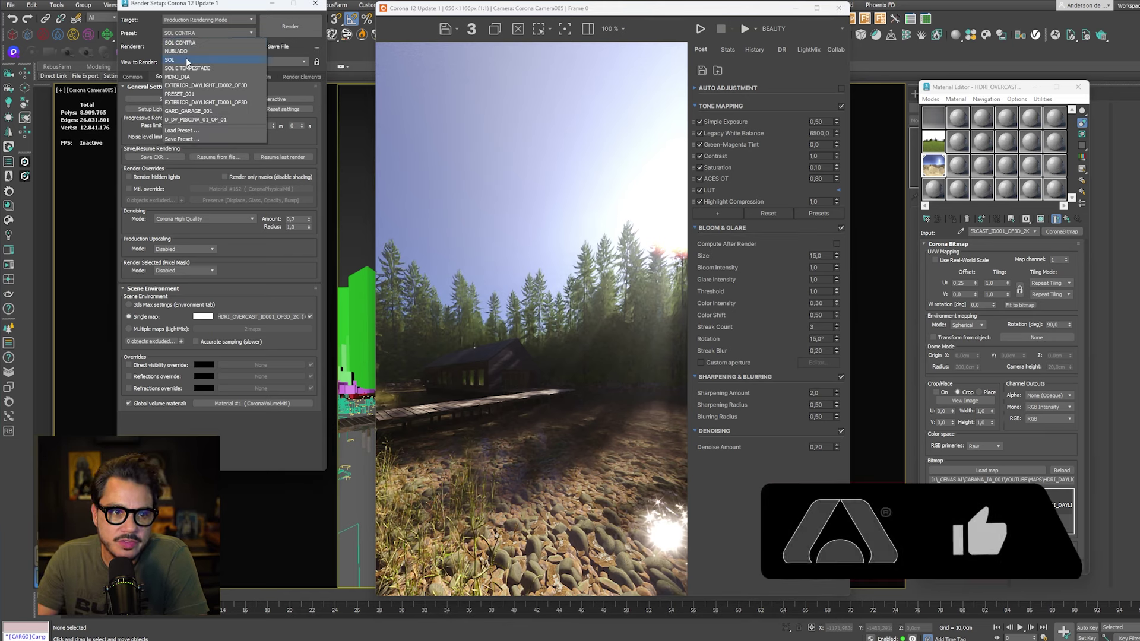
{"action": "left_click", "coordinate": [186, 60]}
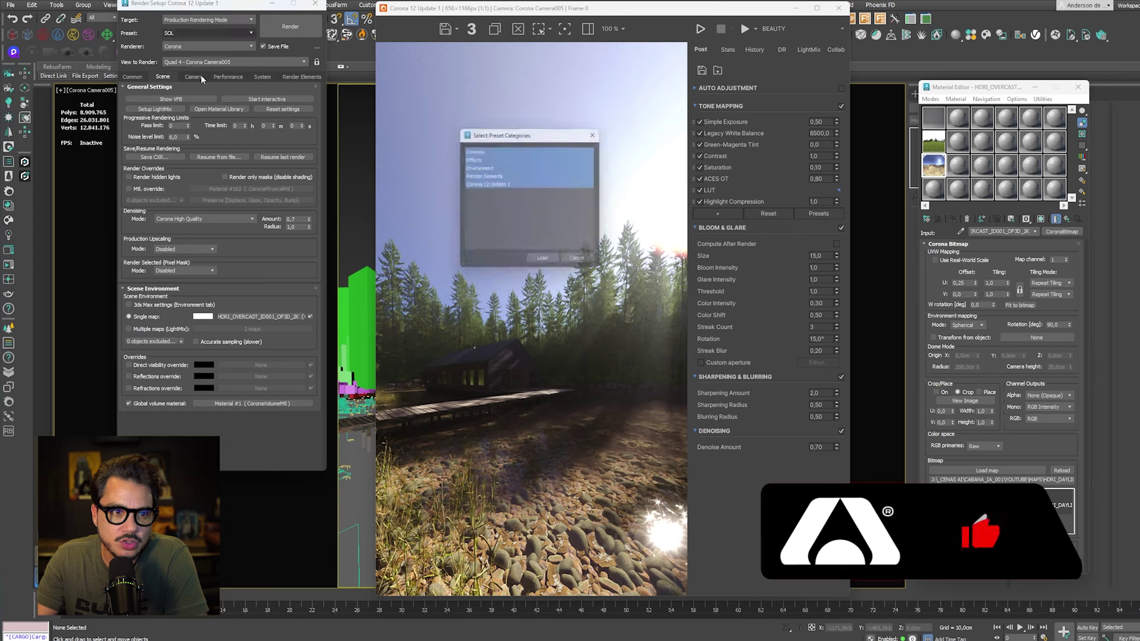
{"action": "left_click", "coordinate": [544, 262]}
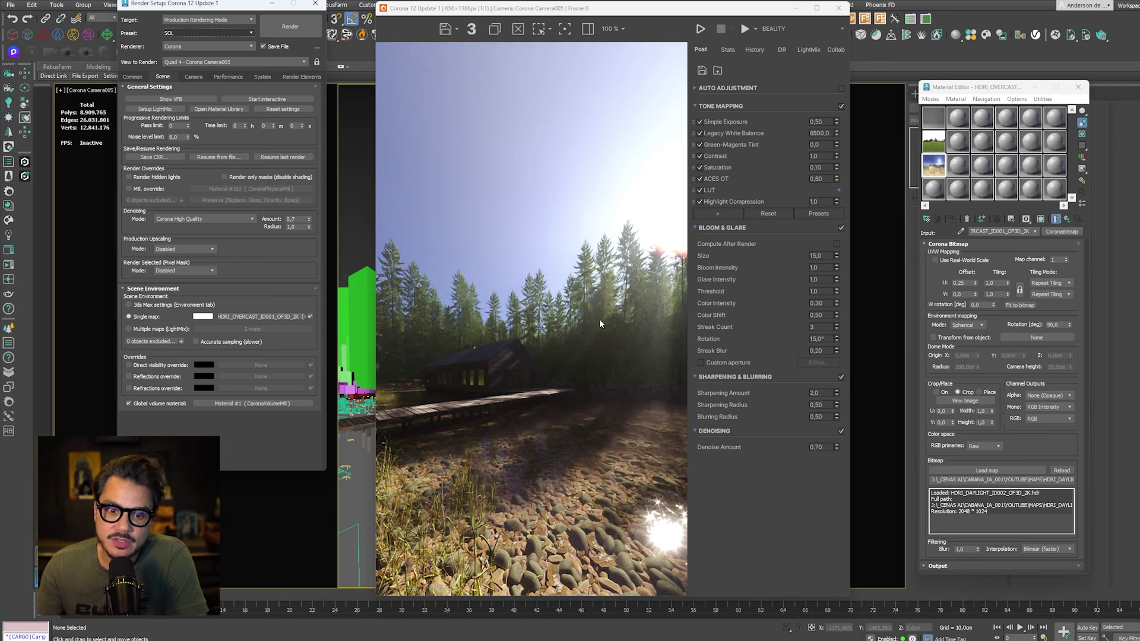
Step: Load the global volume material into the first Material Editor slot and check its absorption distance
{"action": "left_click_drag", "start_coordinate": [197, 402], "coordinate": [933, 122]}
{"action": "left_click", "coordinate": [982, 360]}
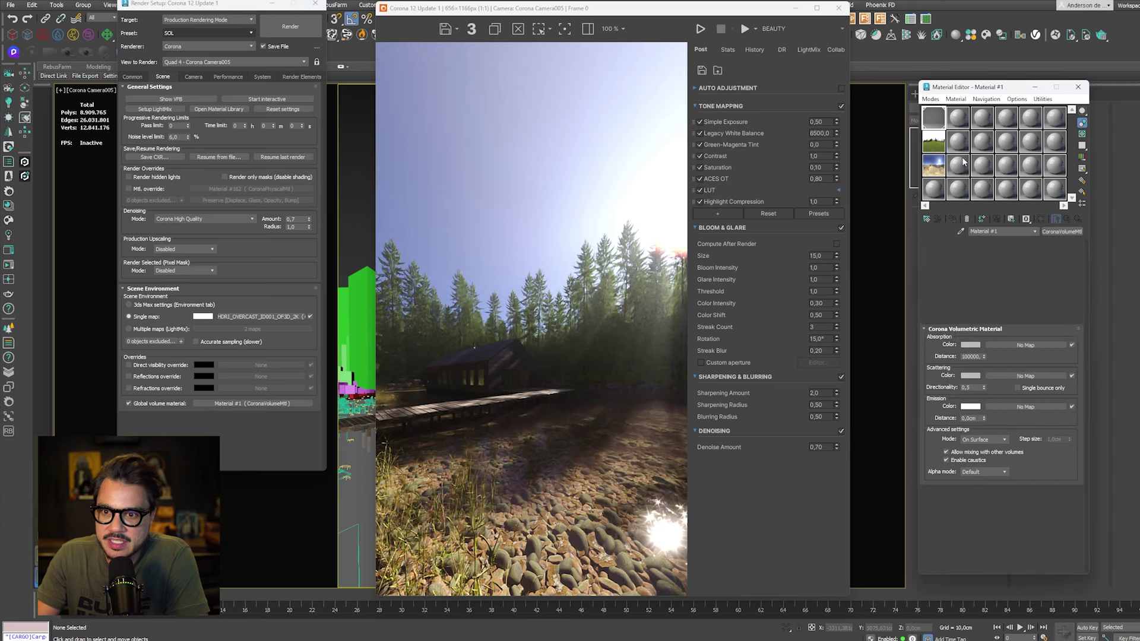
{"action": "left_click", "coordinate": [968, 271]}
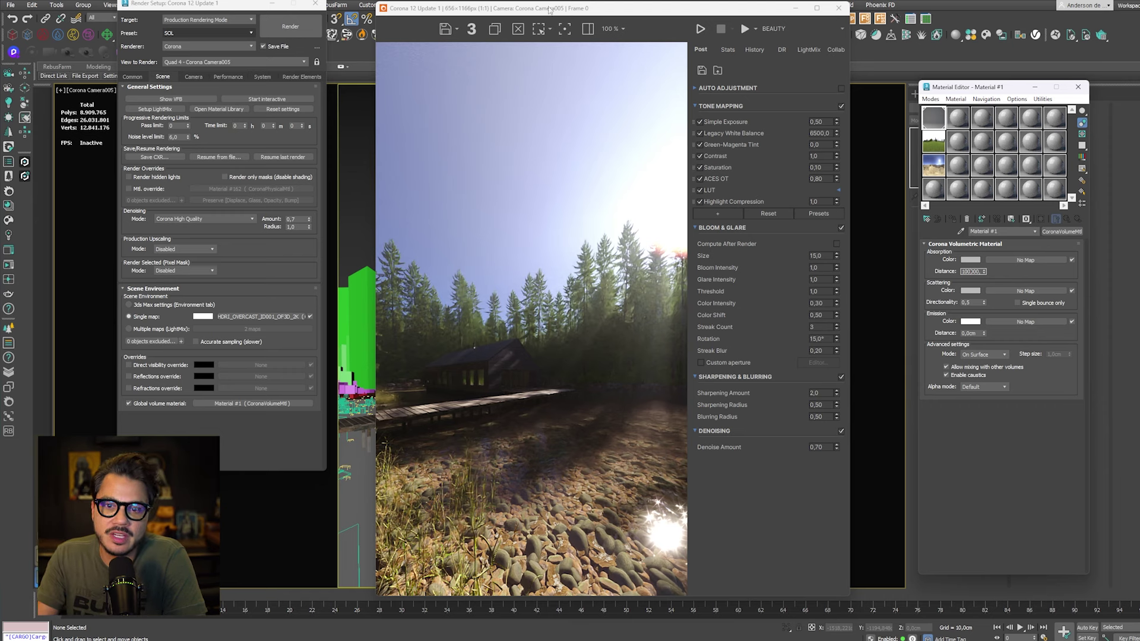
Step: Set the viewport to Corona Camera002, enable the global volume material and examine the fog over the trees in the interactive render
{"action": "left_click", "coordinate": [364, 185]}
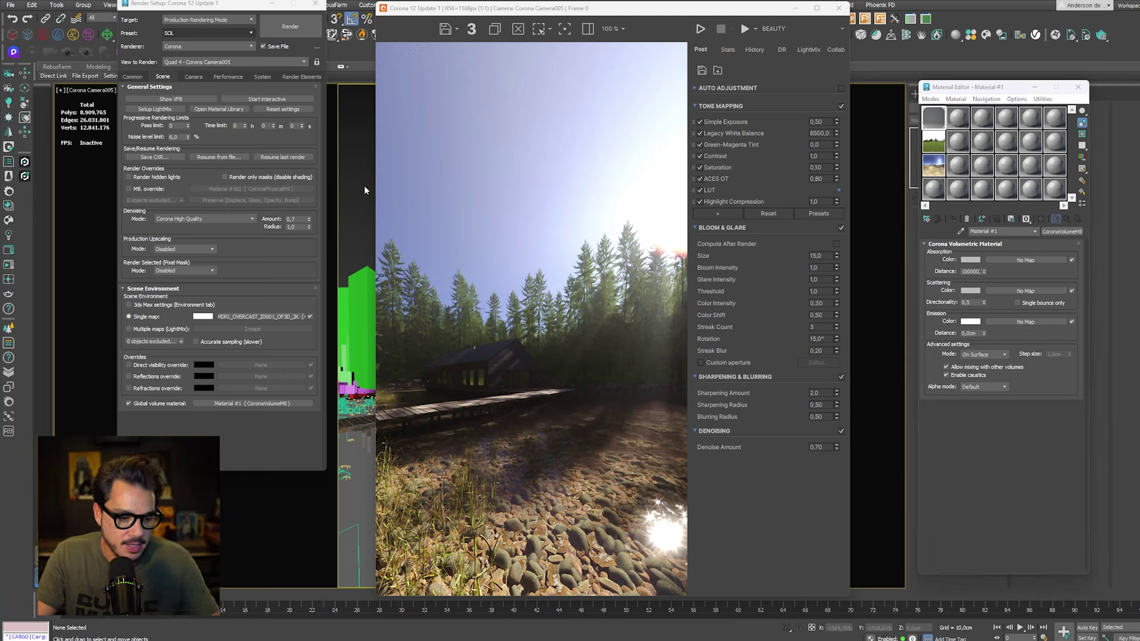
{"action": "key", "text": "c"}
{"action": "double_click", "coordinate": [577, 260]}
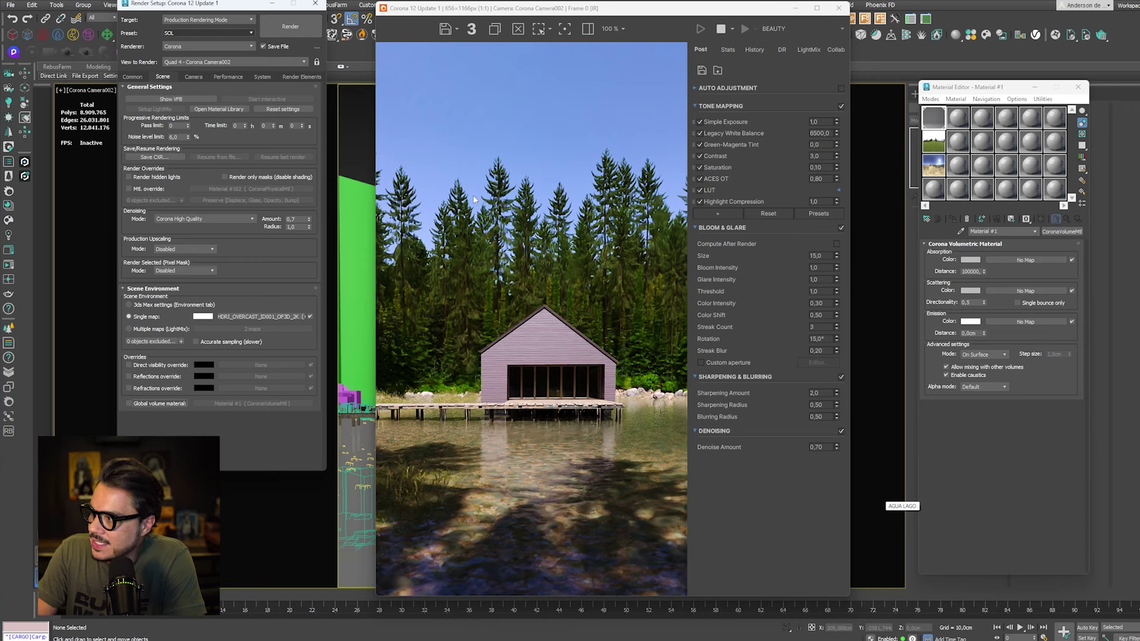
{"action": "left_click", "coordinate": [129, 403]}
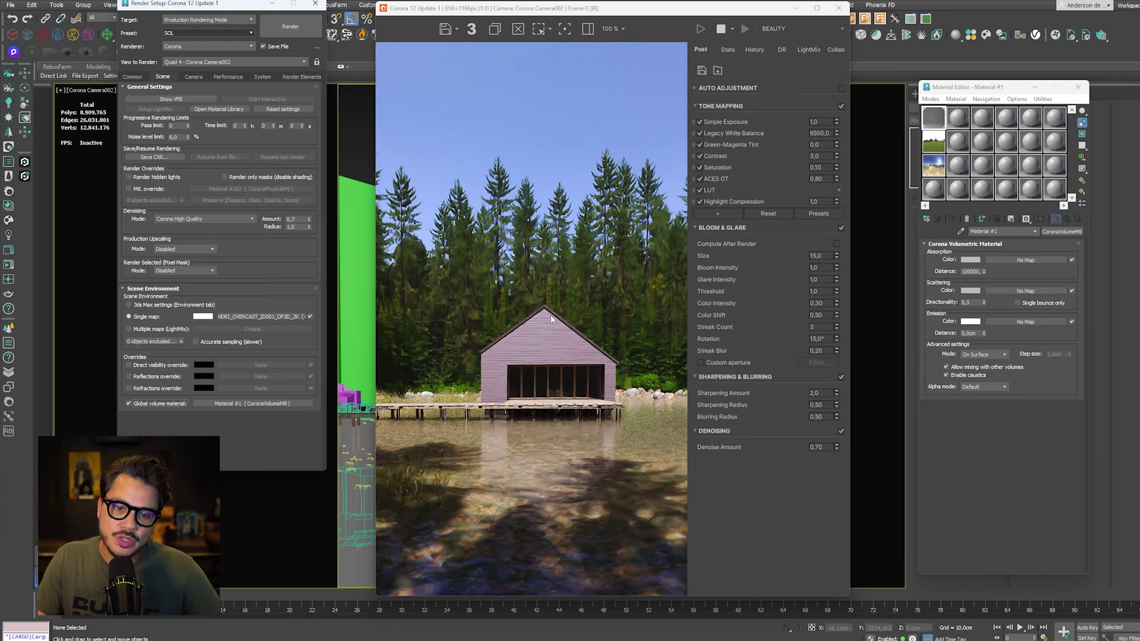
{"action": "scroll", "coordinate": [490, 326], "scroll_direction": "up", "scroll_amount": 5}
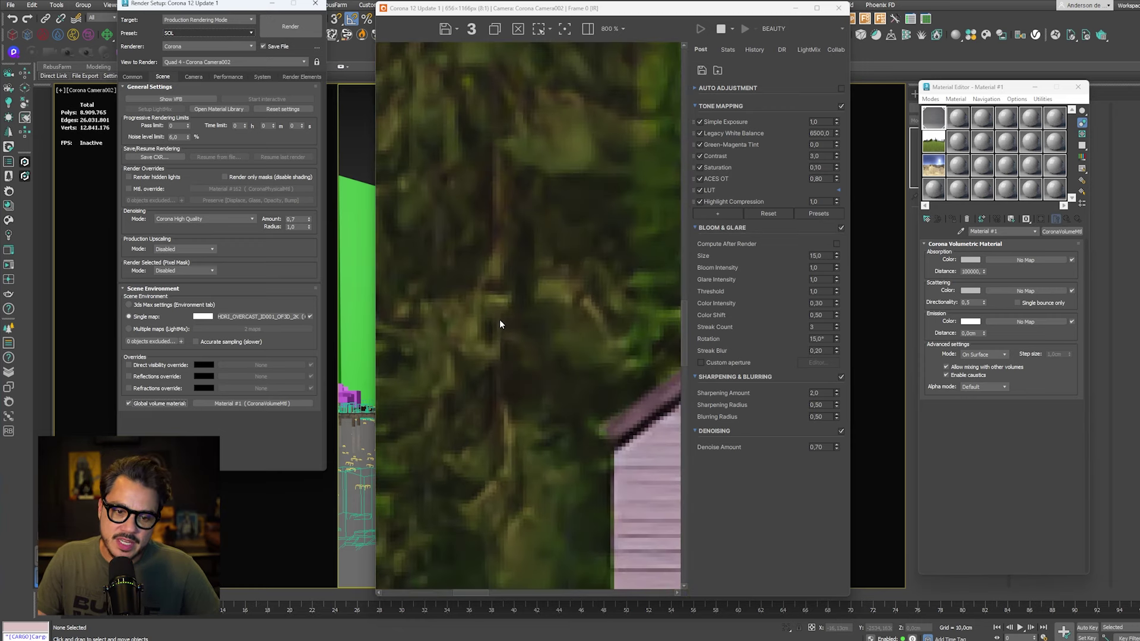
{"action": "scroll", "coordinate": [499, 320], "scroll_direction": "down", "scroll_amount": 5}
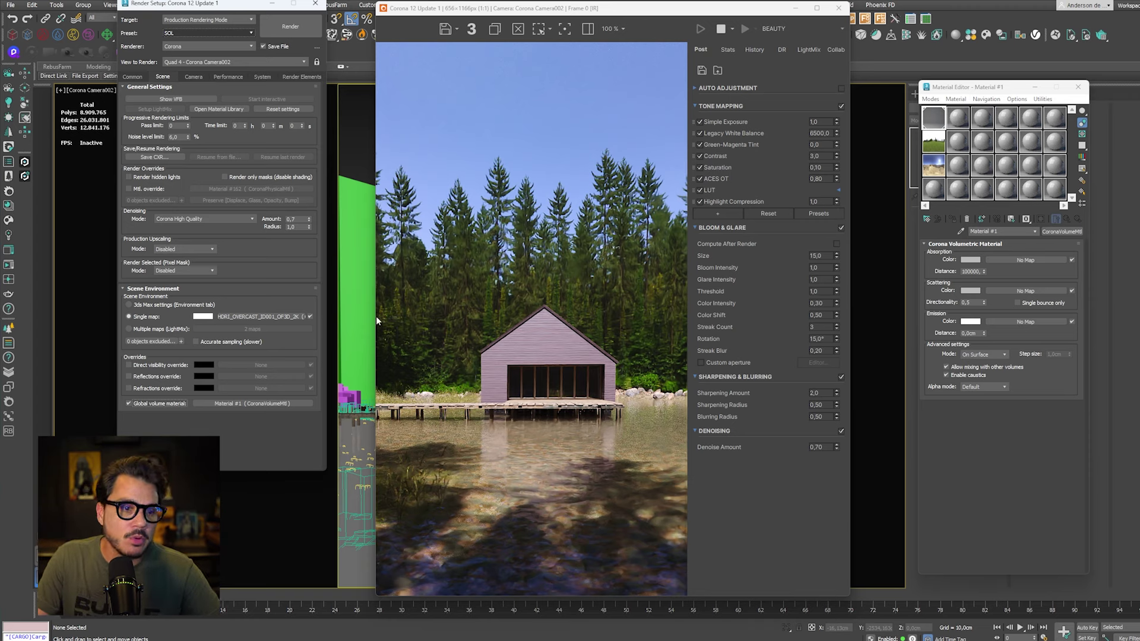
Step: Load the SOL preset's environment HDRI map into the fourth slot of the Material Editor's first column
{"action": "left_click_drag", "start_coordinate": [603, 333], "coordinate": [1025, 290]}
{"action": "left_click", "coordinate": [985, 360]}
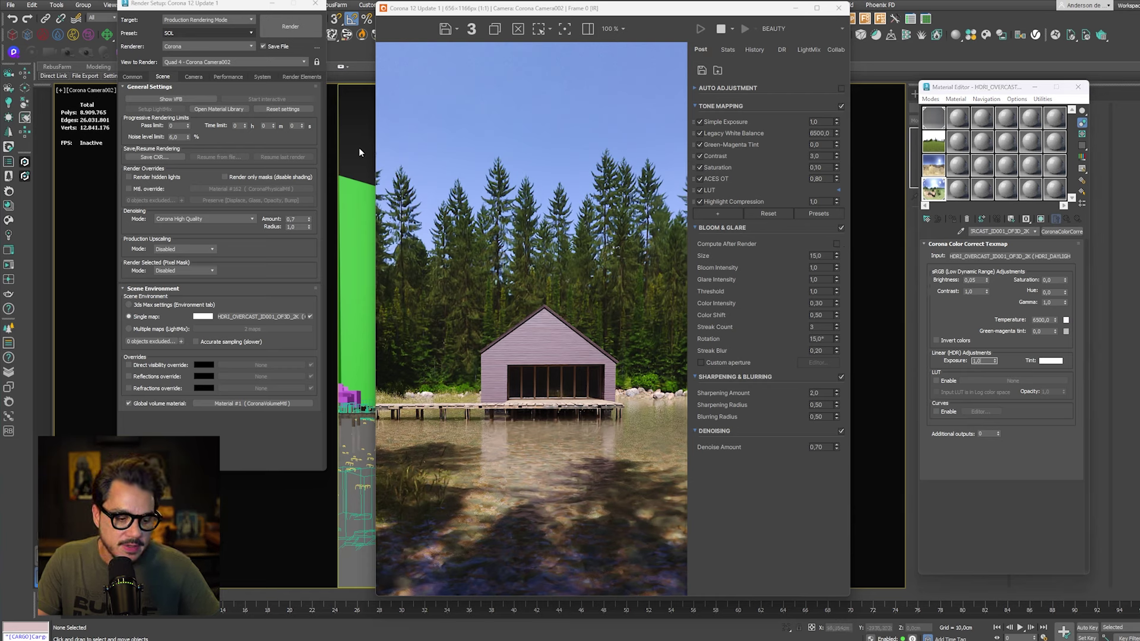
Step: Check the interactive render through Corona Camera006, Corona Camera005 and Corona Camera001, and stop it
{"action": "key", "text": "c"}
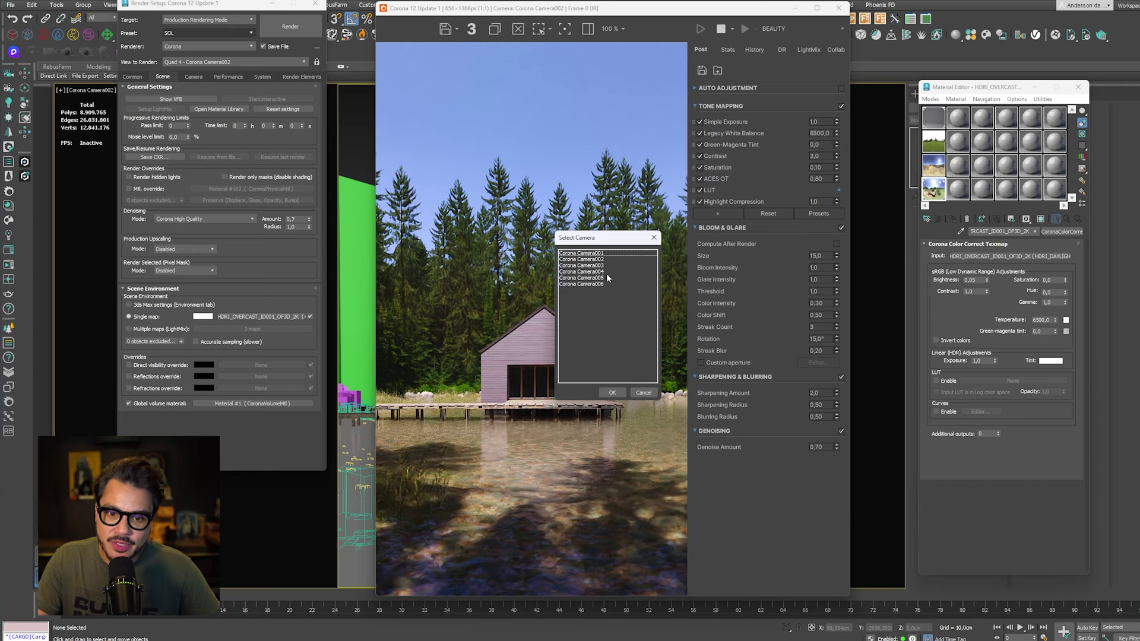
{"action": "double_click", "coordinate": [603, 283]}
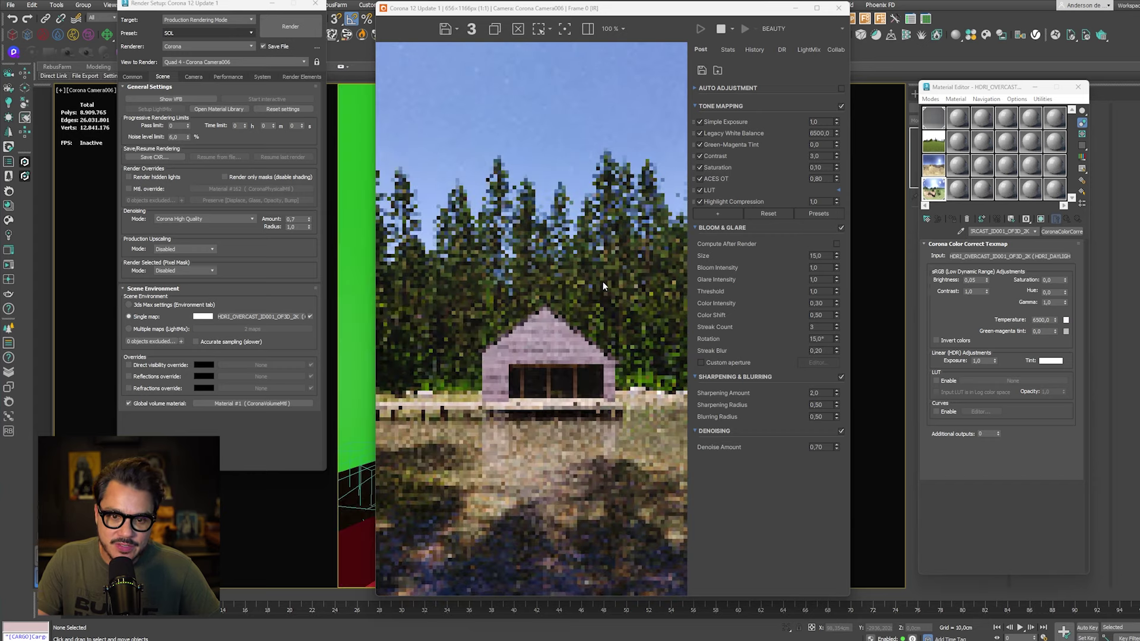
{"action": "key", "text": "c"}
{"action": "left_click", "coordinate": [604, 278]}
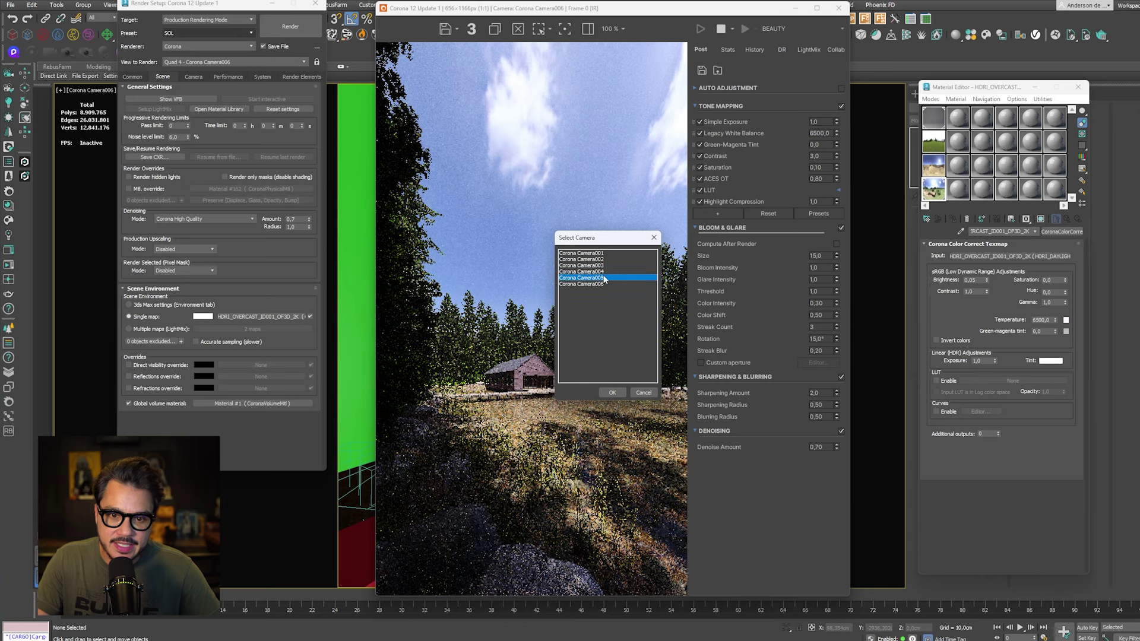
{"action": "double_click", "coordinate": [603, 278]}
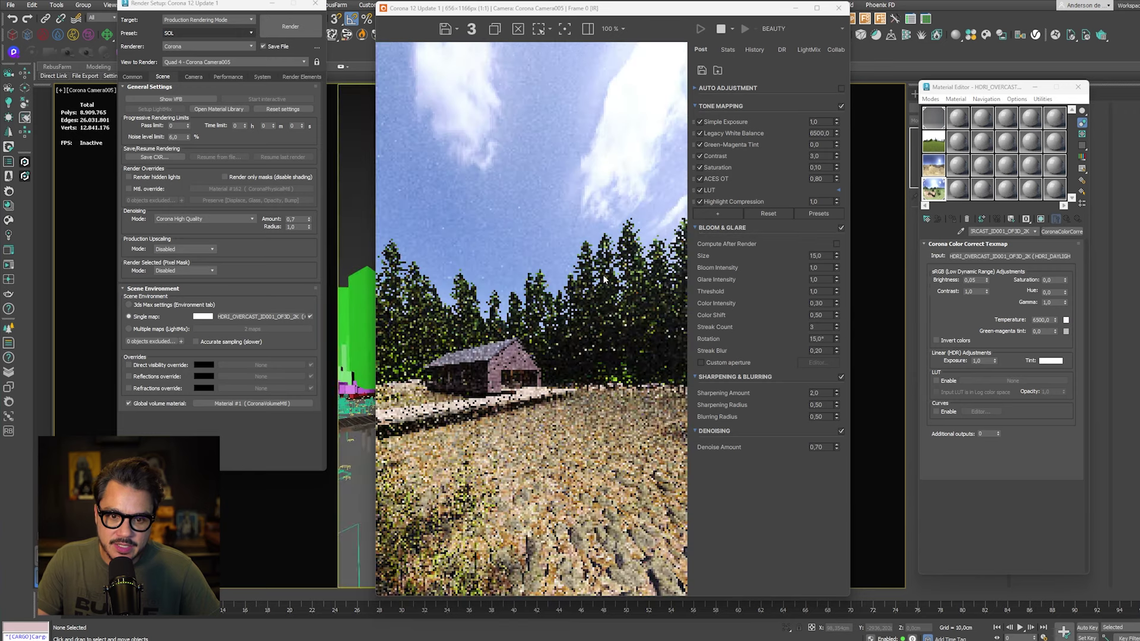
{"action": "left_click", "coordinate": [722, 29]}
{"action": "key", "text": "c"}
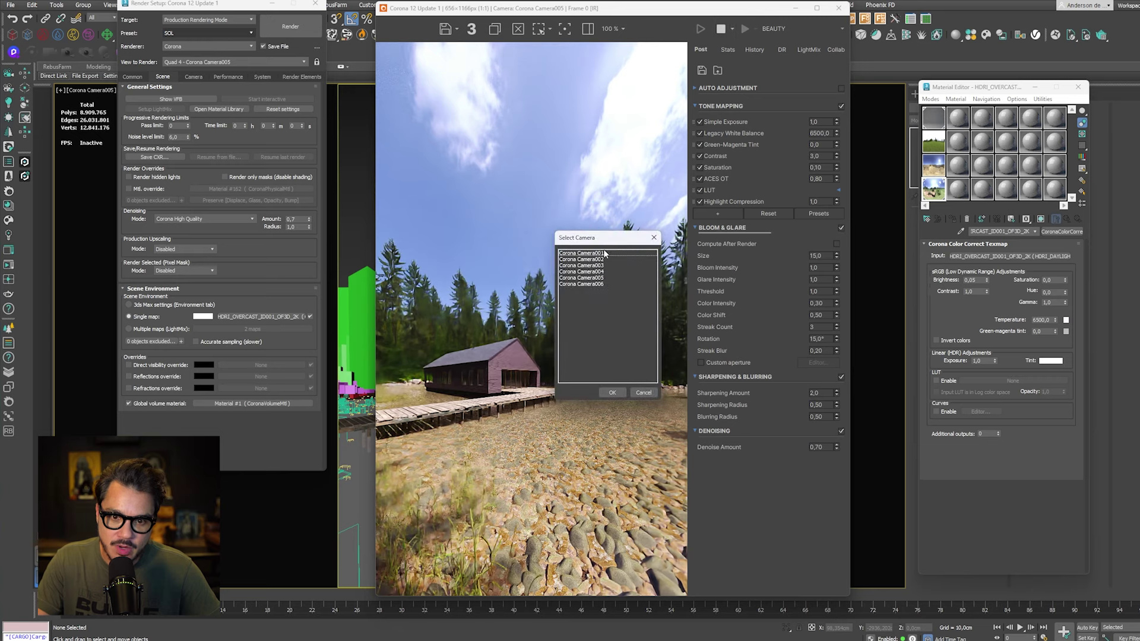
{"action": "double_click", "coordinate": [601, 254]}
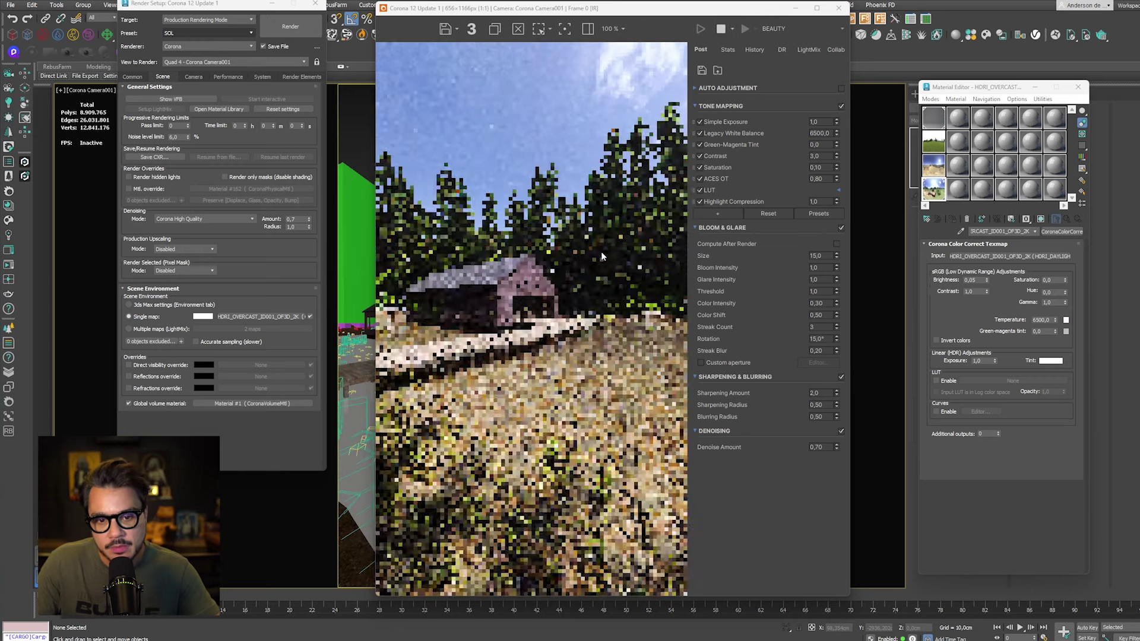
{"action": "left_click", "coordinate": [722, 30]}
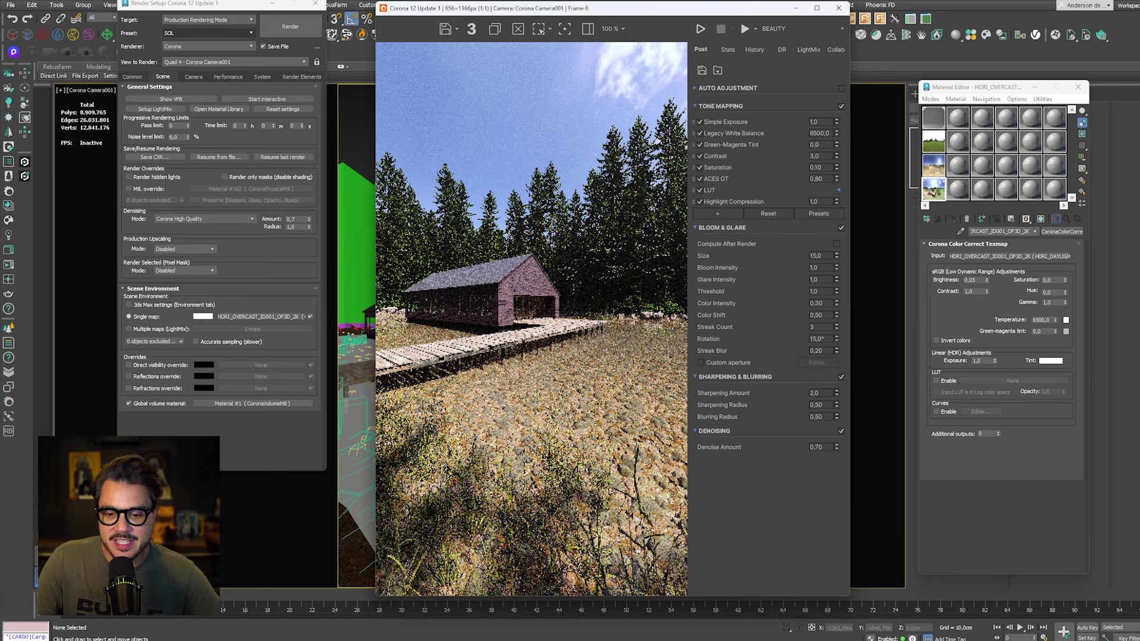
Step: Switch to the reference photo and the Instagram cabin post, and go back two images in the post
{"action": "key", "text": "alt+Tab"}
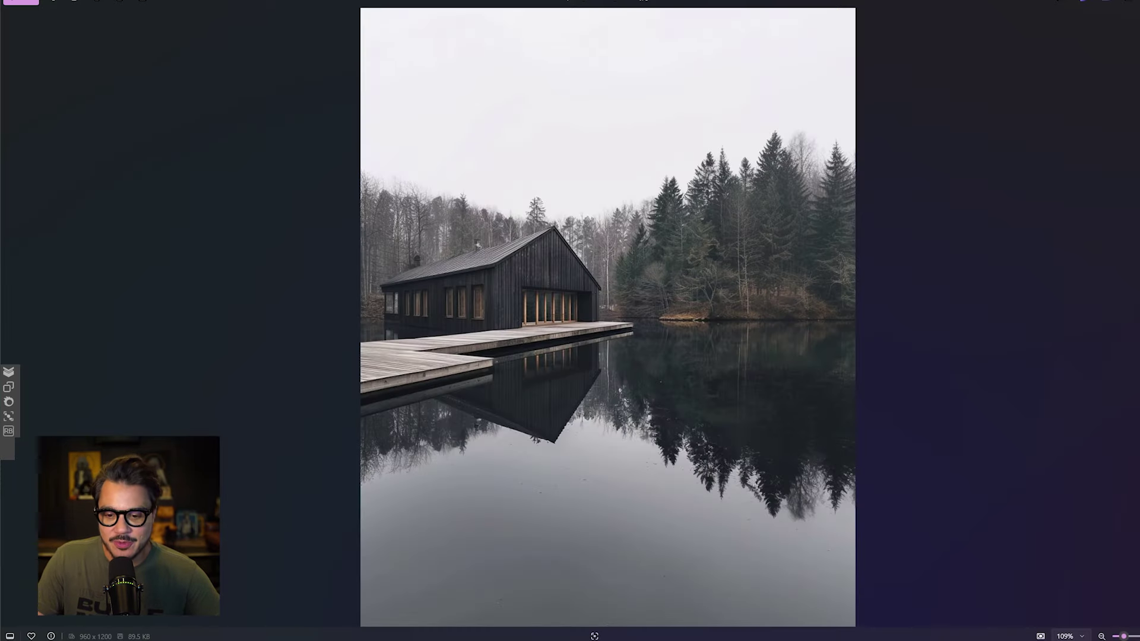
{"action": "key", "text": "alt+Tab"}
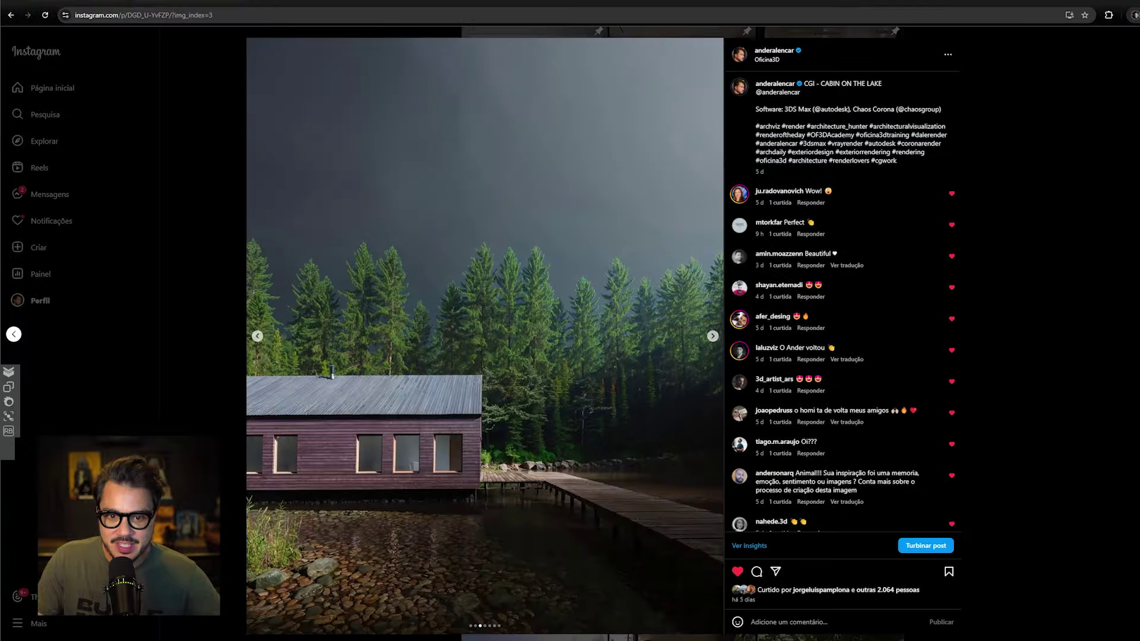
{"action": "left_click", "coordinate": [257, 337]}
{"action": "left_click", "coordinate": [257, 337]}
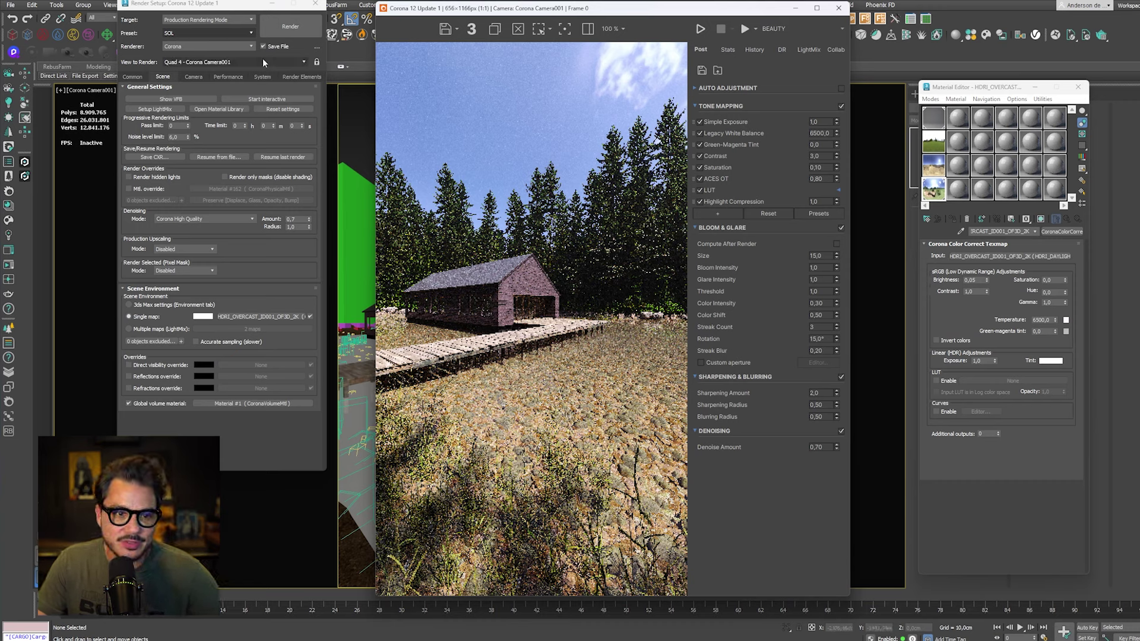
Step: Load the SOL E TEMPESTADE render preset with all of its preset categories
{"action": "left_click", "coordinate": [229, 33]}
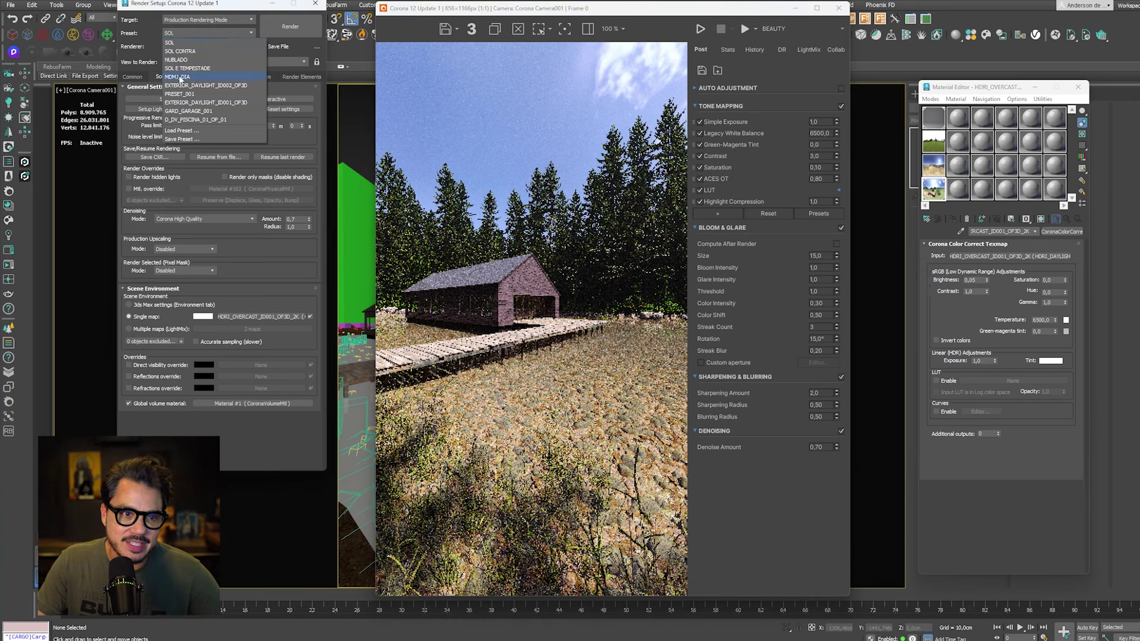
{"action": "left_click", "coordinate": [173, 69]}
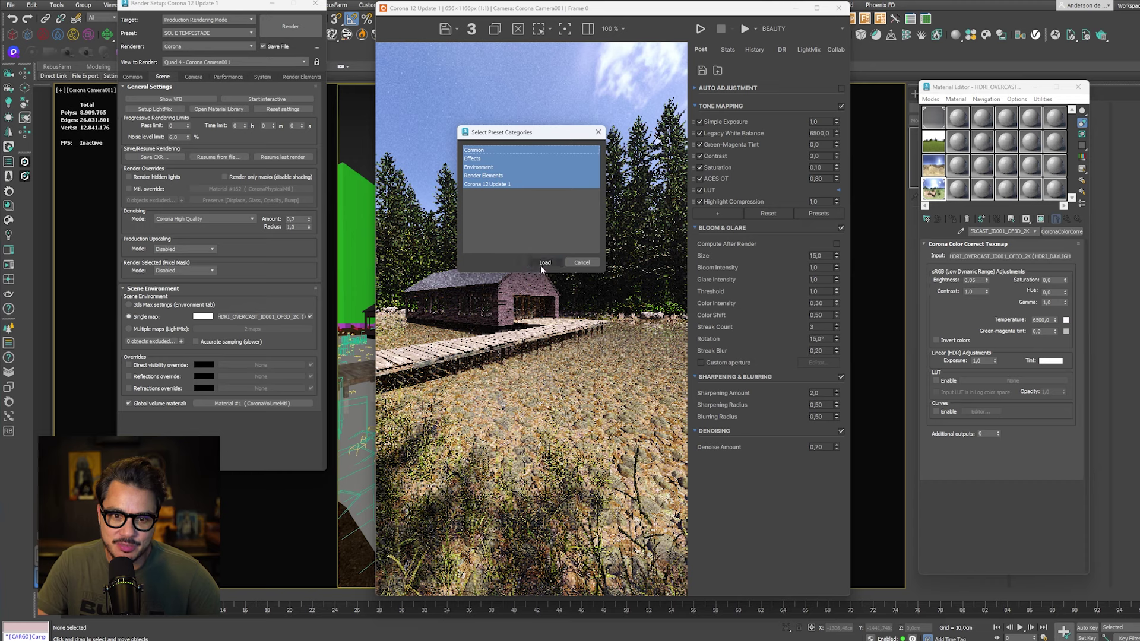
{"action": "left_click", "coordinate": [537, 265]}
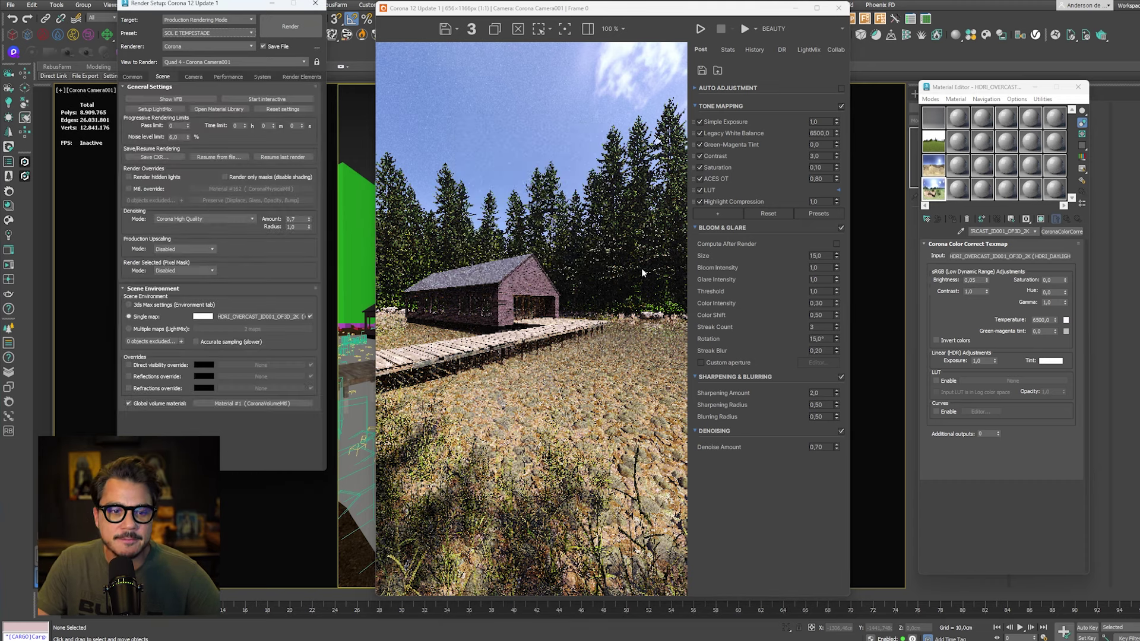
Step: Replace the map in the fourth Material Editor slot with the storm preset's environment HDRI and inspect it in an enlarged preview
{"action": "left_click_drag", "start_coordinate": [940, 264], "coordinate": [939, 195]}
{"action": "left_click", "coordinate": [983, 361]}
{"action": "left_click", "coordinate": [933, 166]}
{"action": "double_click", "coordinate": [942, 196]}
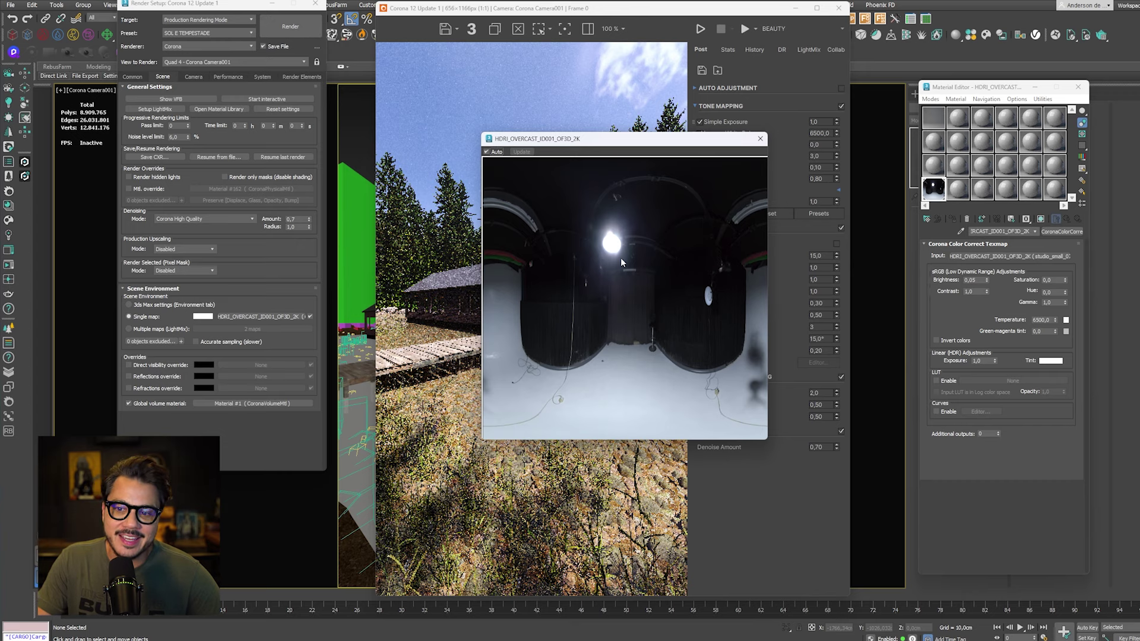
{"action": "left_click_drag", "start_coordinate": [687, 146], "coordinate": [597, 112]}
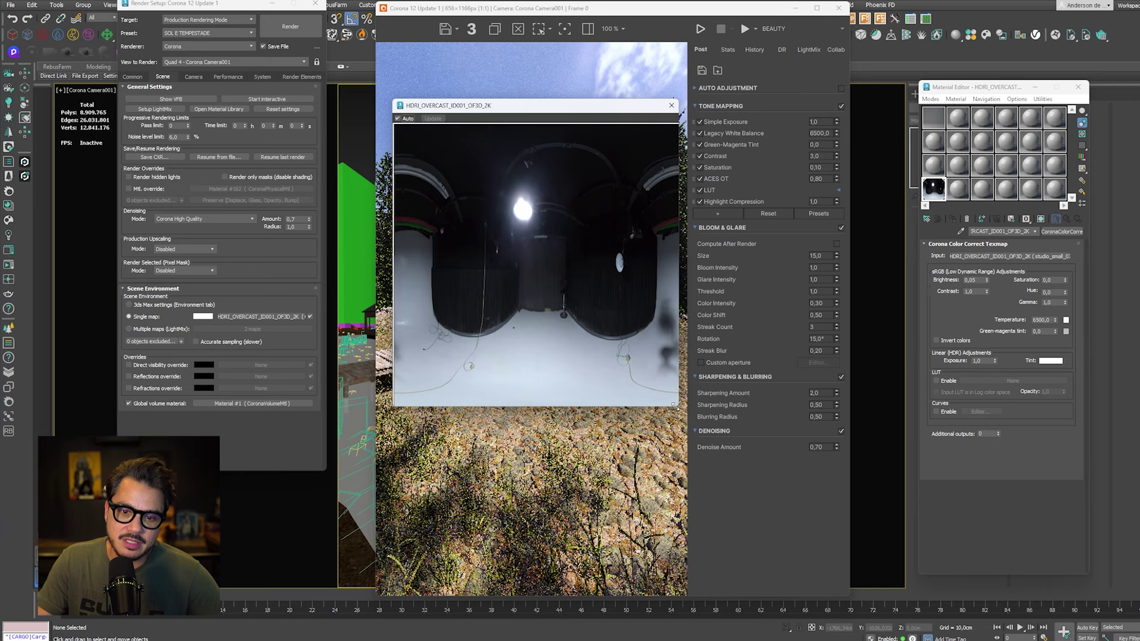
{"action": "left_click_drag", "start_coordinate": [674, 405], "coordinate": [758, 485]}
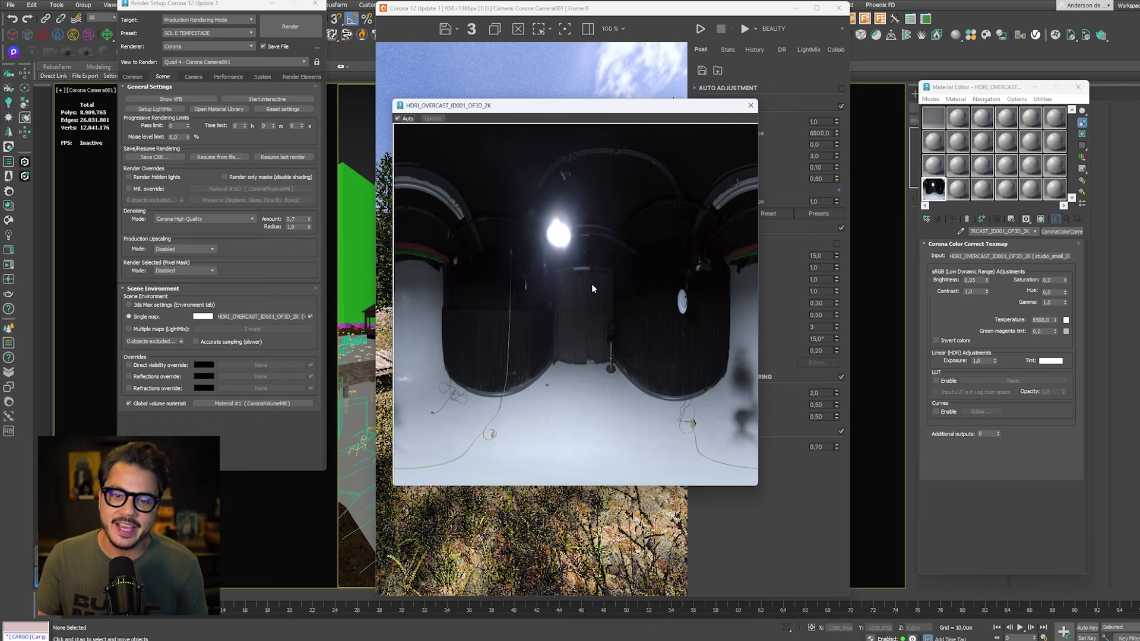
{"action": "left_click", "coordinate": [751, 105]}
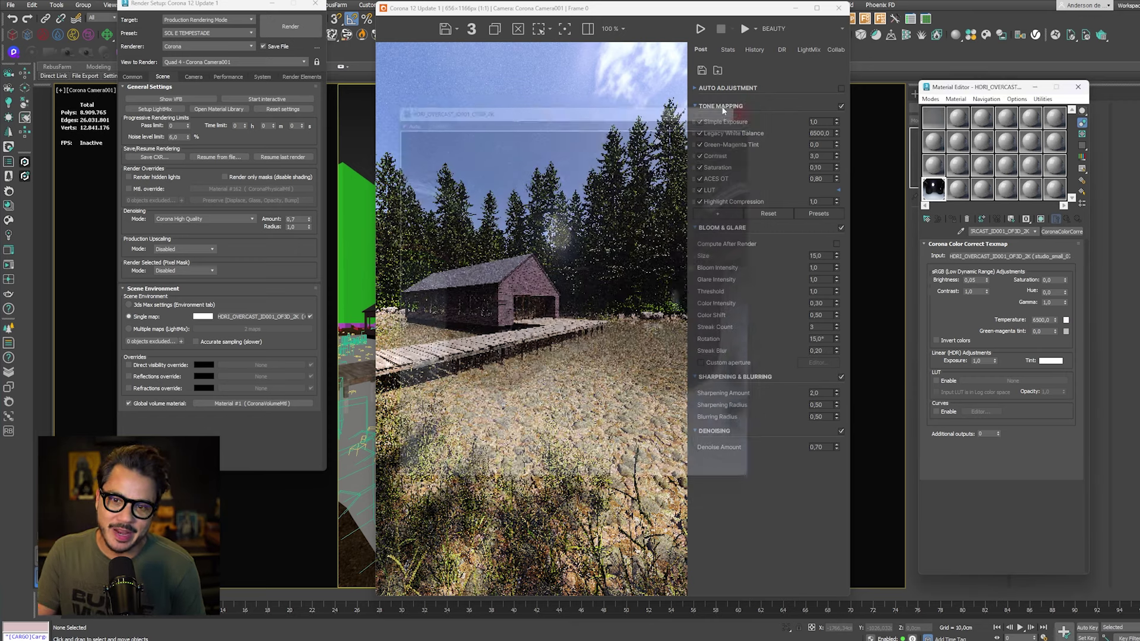
Step: Start the interactive render of the storm lighting through Corona Camera001
{"action": "left_click", "coordinate": [701, 28]}
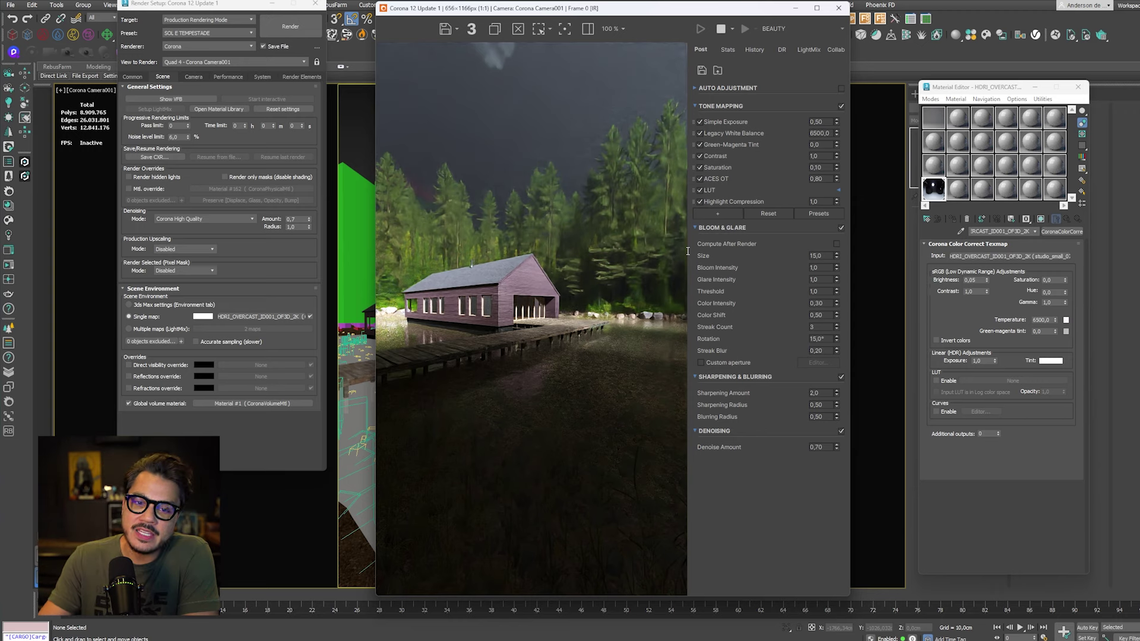
Step: Examine the storm sky up close in the interactive render, and compare the lighting through Corona Camera004 and Corona Camera005
{"action": "scroll", "coordinate": [503, 60], "scroll_direction": "up", "scroll_amount": 2}
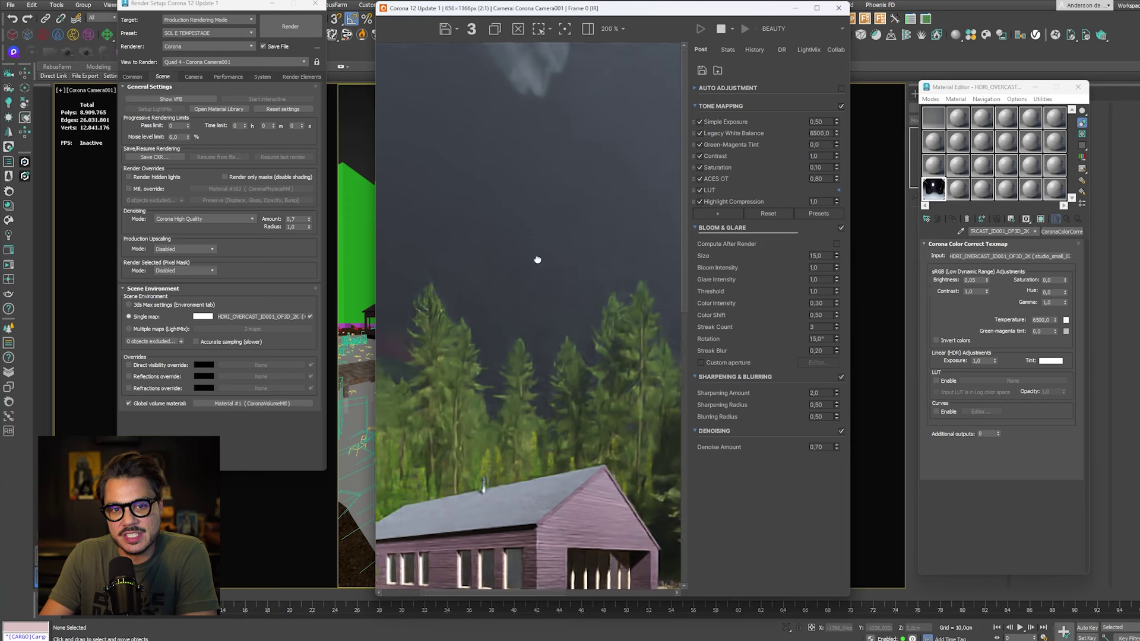
{"action": "scroll", "coordinate": [546, 107], "scroll_direction": "down", "scroll_amount": 2}
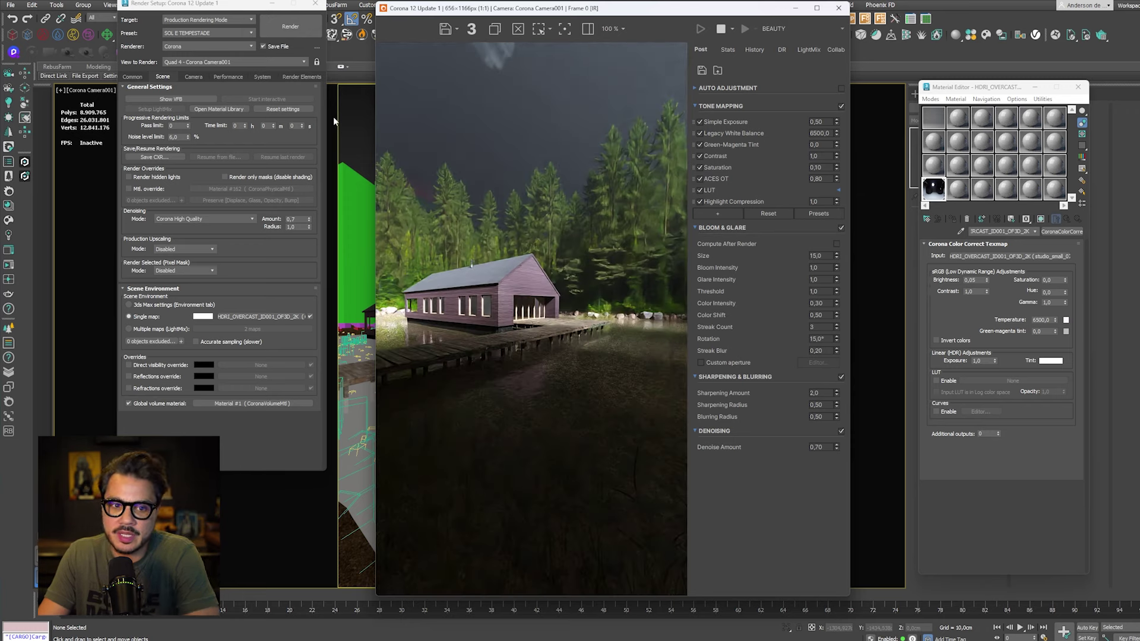
{"action": "key", "text": "c"}
{"action": "double_click", "coordinate": [608, 271]}
{"action": "key", "text": "c"}
{"action": "left_click", "coordinate": [653, 238]}
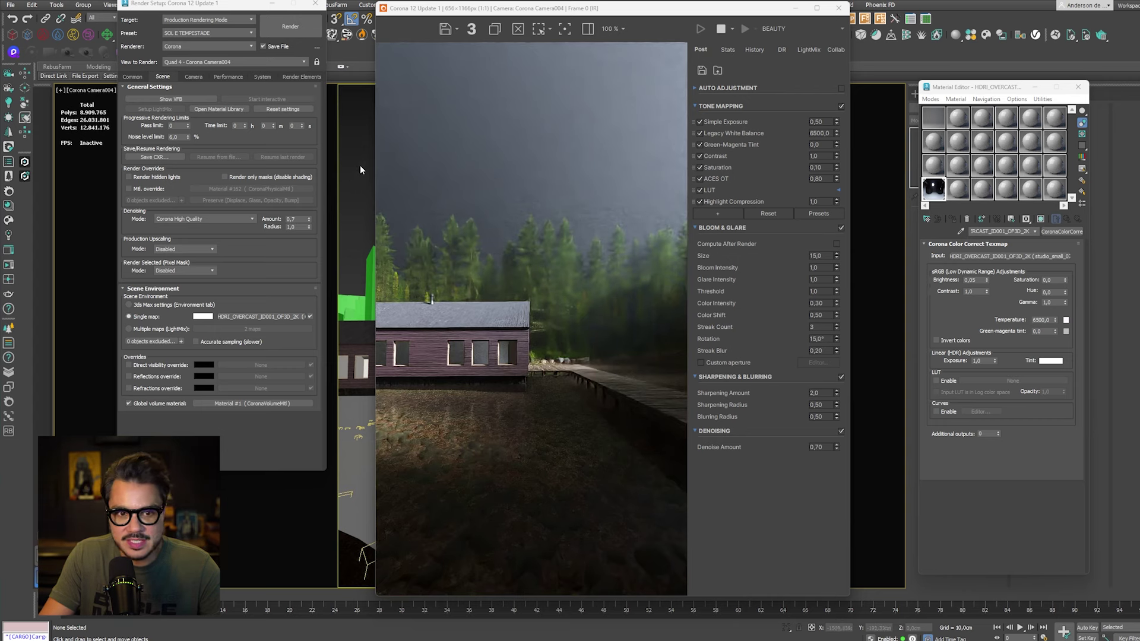
{"action": "key", "text": "c"}
{"action": "double_click", "coordinate": [592, 281]}
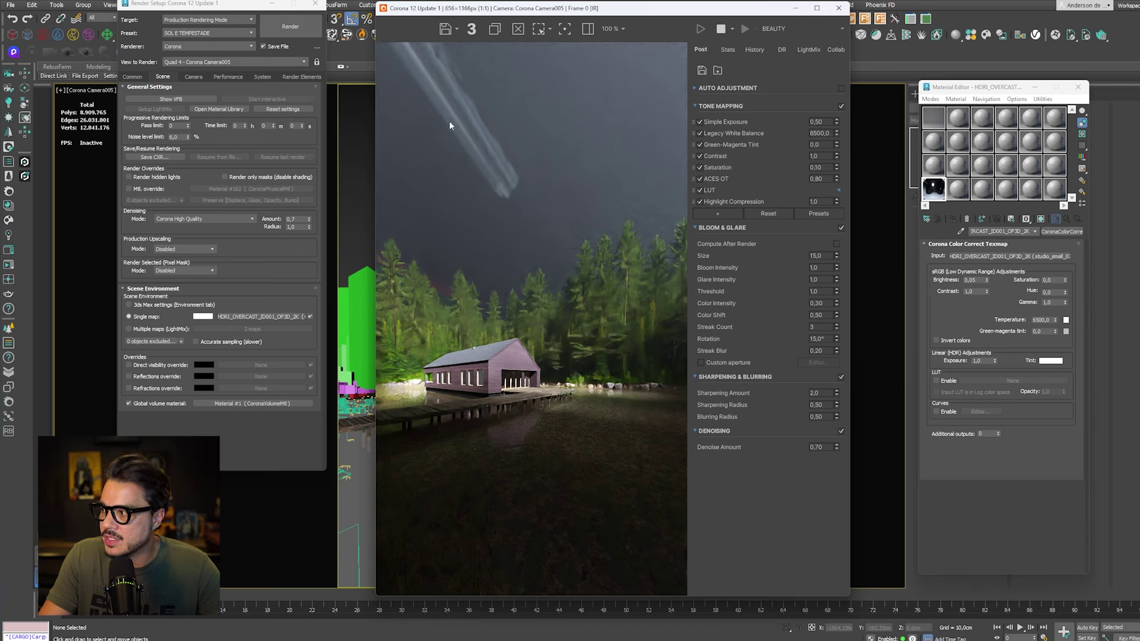
Step: Stop the interactive render and close the frame buffer, the Material Editor and the Render Setup
{"action": "left_click", "coordinate": [722, 28]}
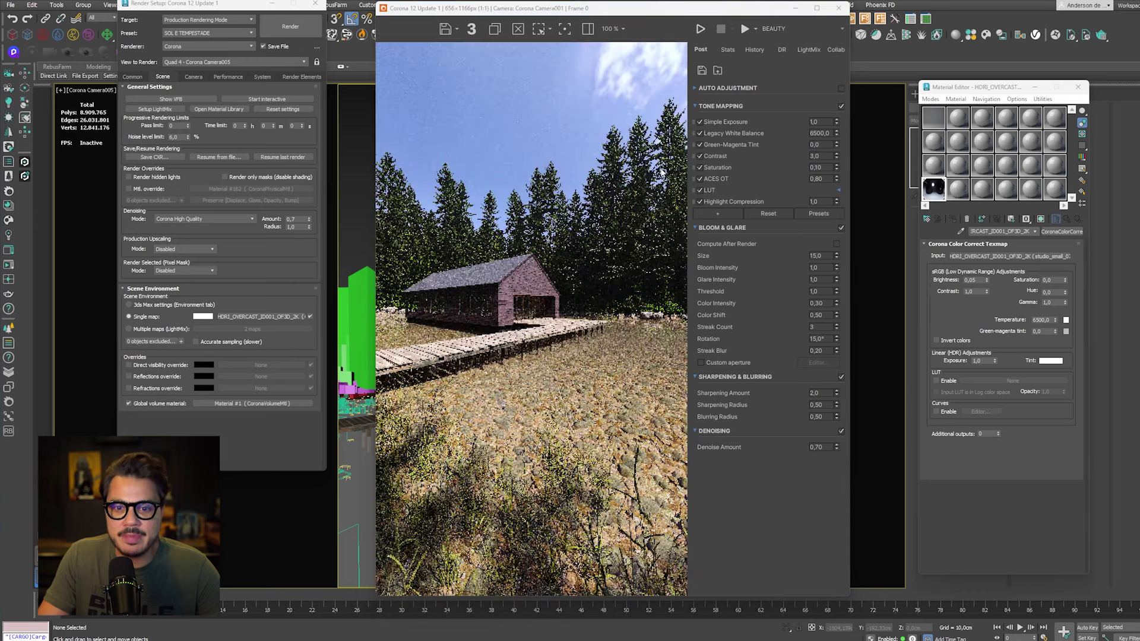
{"action": "left_click", "coordinate": [838, 8]}
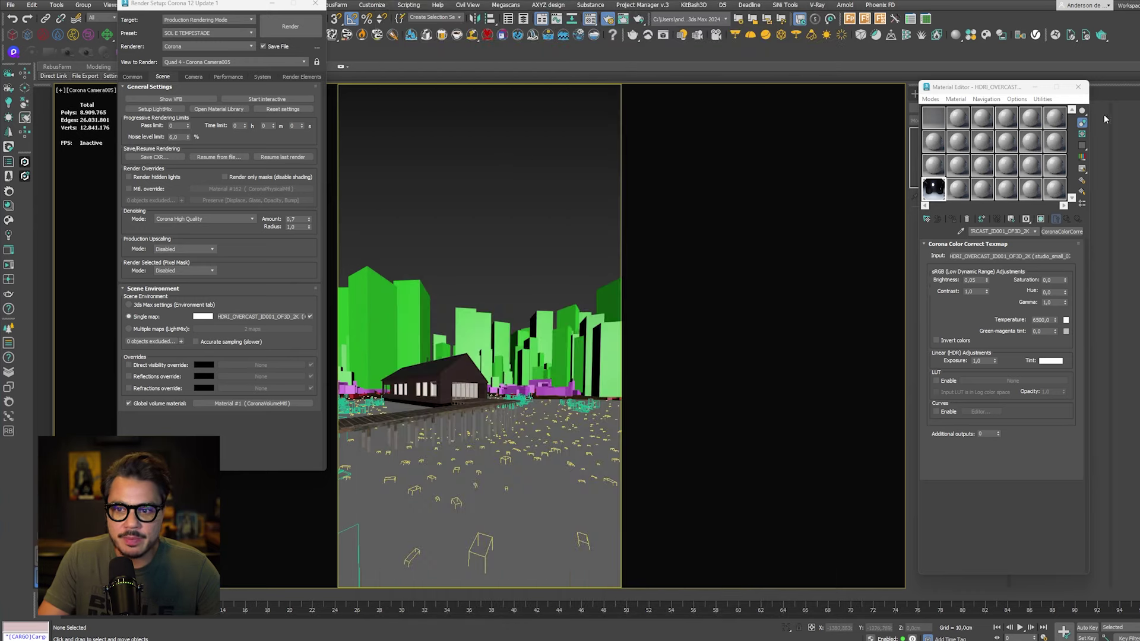
{"action": "left_click", "coordinate": [1078, 87]}
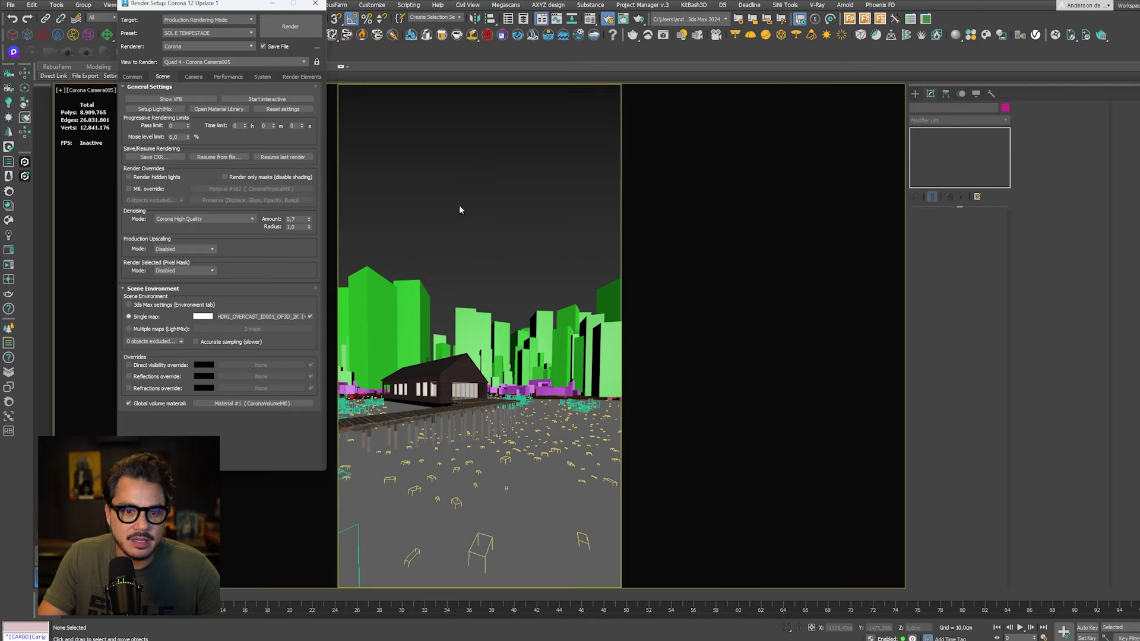
{"action": "key", "text": "F10"}
Step: Leave the camera view and examine the cabin and its surrounding forest from an elevated orthographic angle
{"action": "key", "text": "t"}
{"action": "key", "text": "z"}
{"action": "middle_click_drag", "start_coordinate": [554, 293], "coordinate": [430, 282], "text": "alt"}
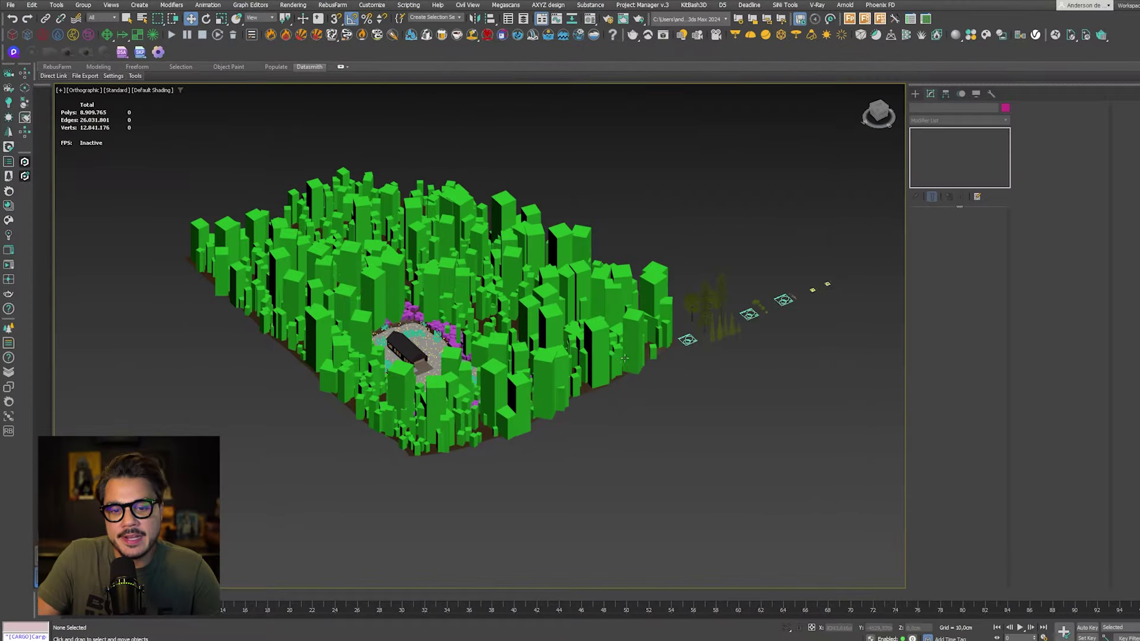
{"action": "middle_click_drag", "start_coordinate": [469, 380], "coordinate": [479, 222], "text": "alt"}
{"action": "scroll", "coordinate": [526, 339], "scroll_direction": "up", "scroll_amount": 5}
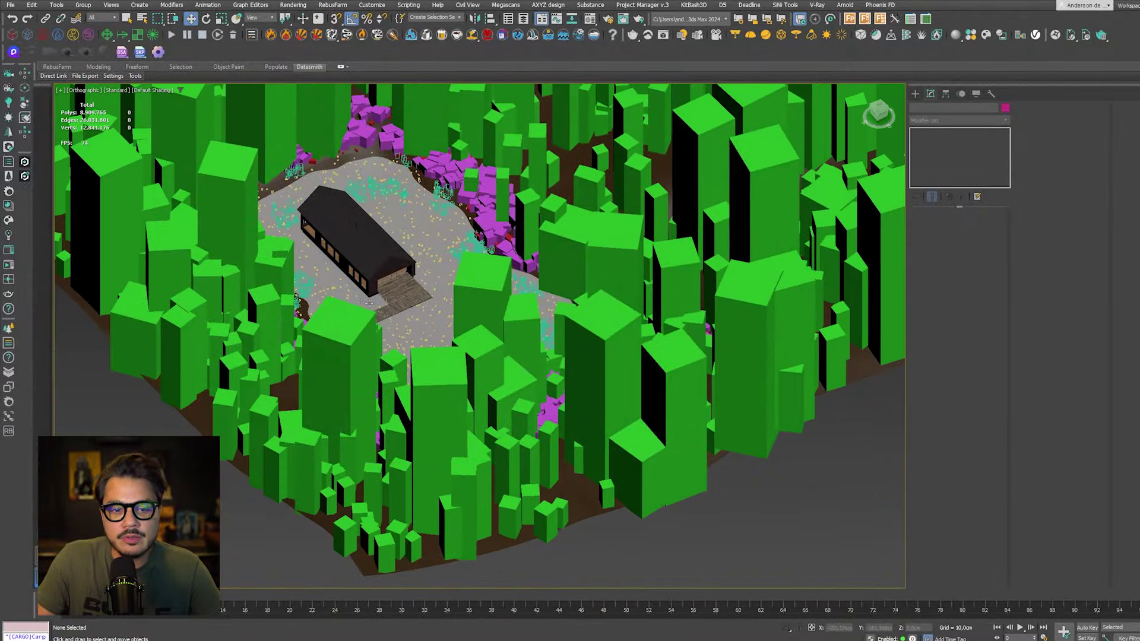